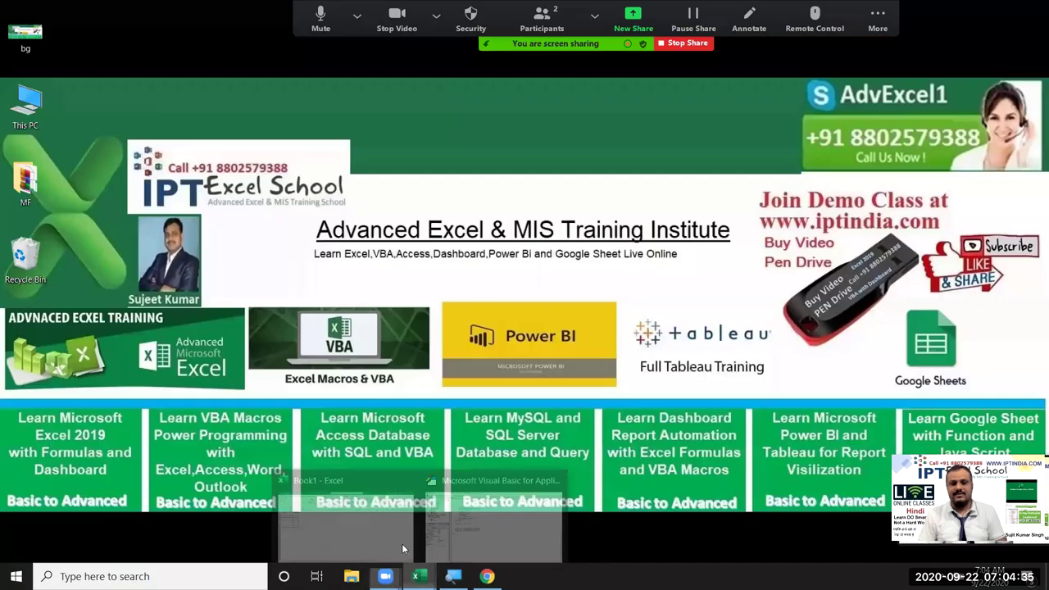
Step: Enter a Name heading in A1 and fill a repeating list of names down column A
left_click(379, 533)
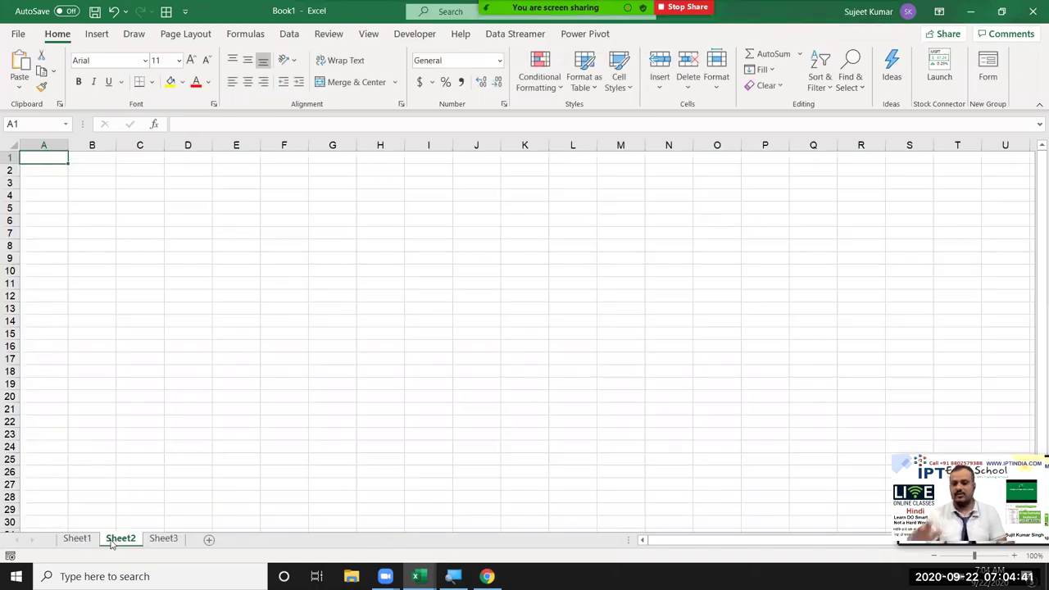
type("Name")
key("Return")
type("Puja")
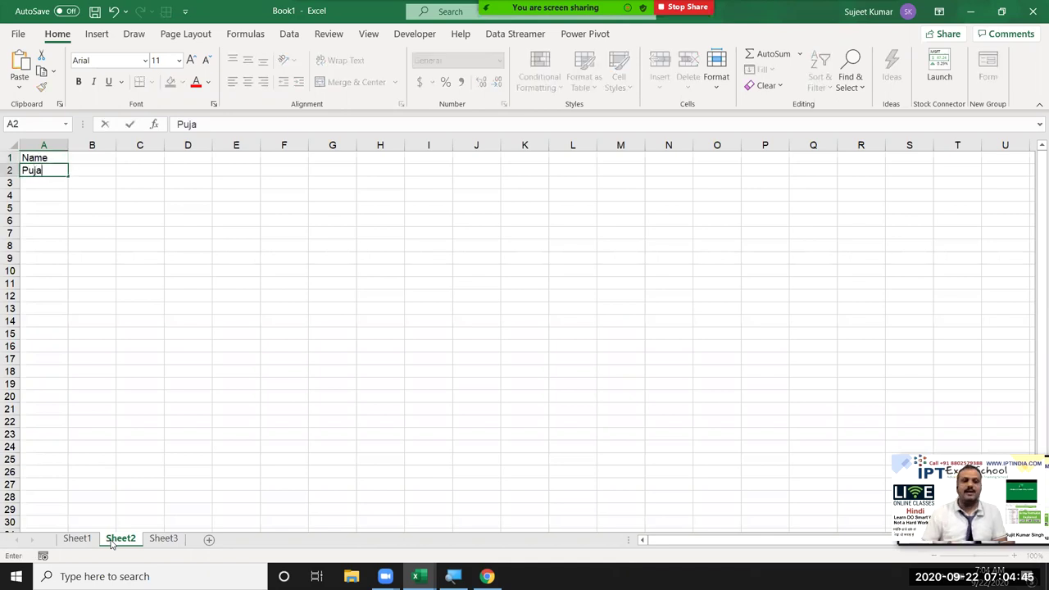
left_click(44, 225)
left_click(44, 170)
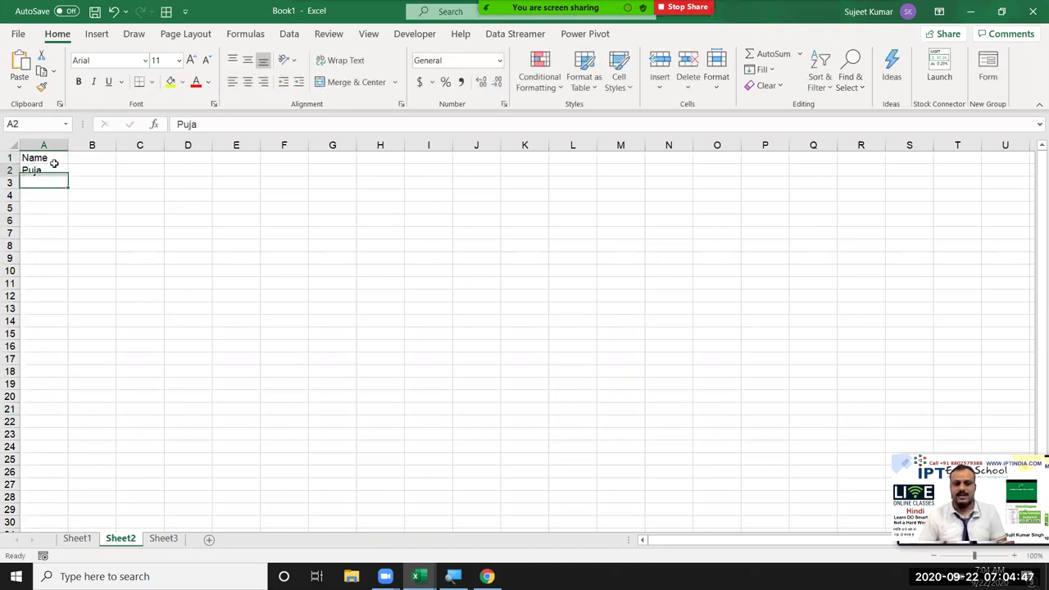
left_click_drag(68, 176, 61, 527)
Step: Add a Sales heading in B1 and enter =RANDBETWEEN(10,90) in B2
key("ctrl+Home")
key("Right")
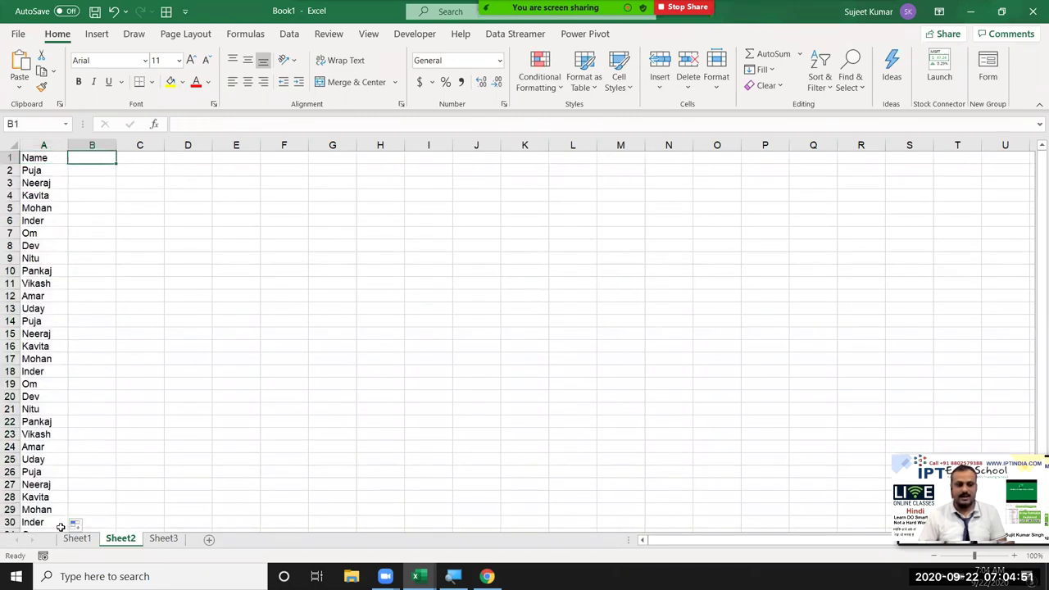
type("Sales")
key("Return")
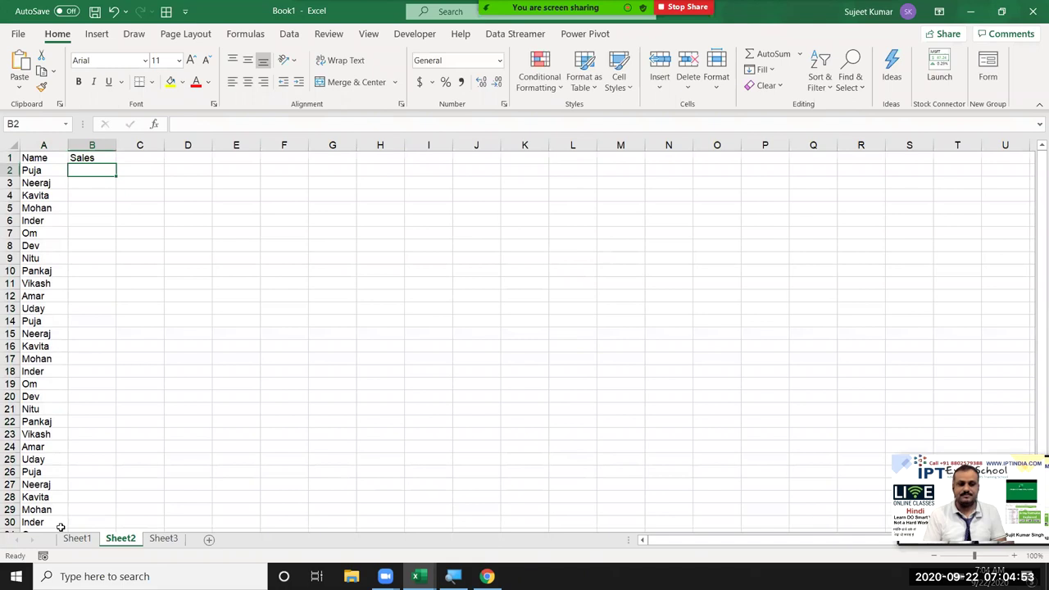
type("=ra")
key("Down")
key("Down")
key("Down")
key("Tab")
type("10,90")
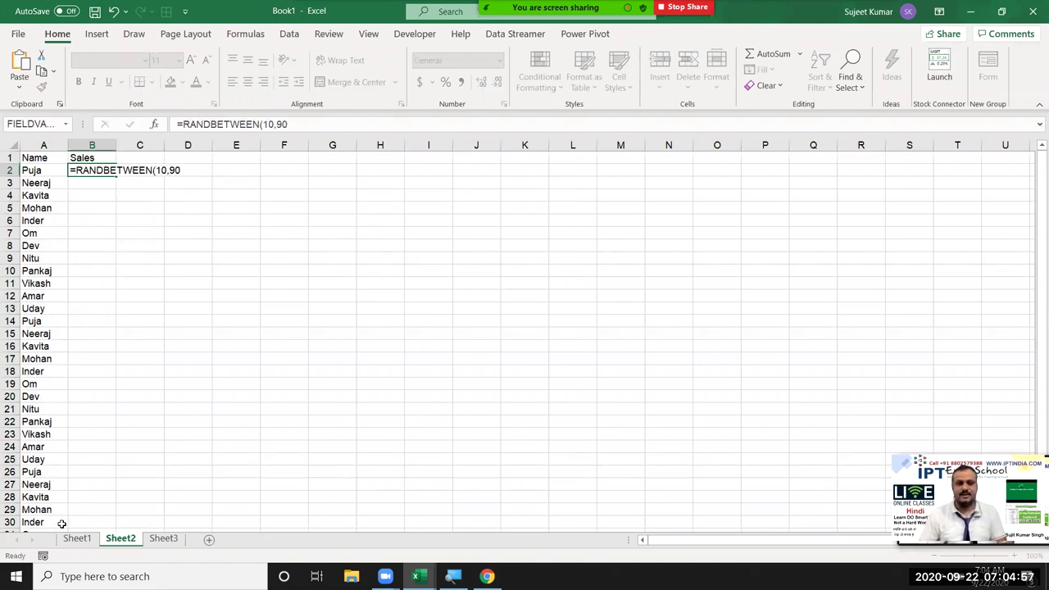
key("Return")
Step: Fill the random formula down column B, then paste the numbers back as fixed values
left_click(105, 170)
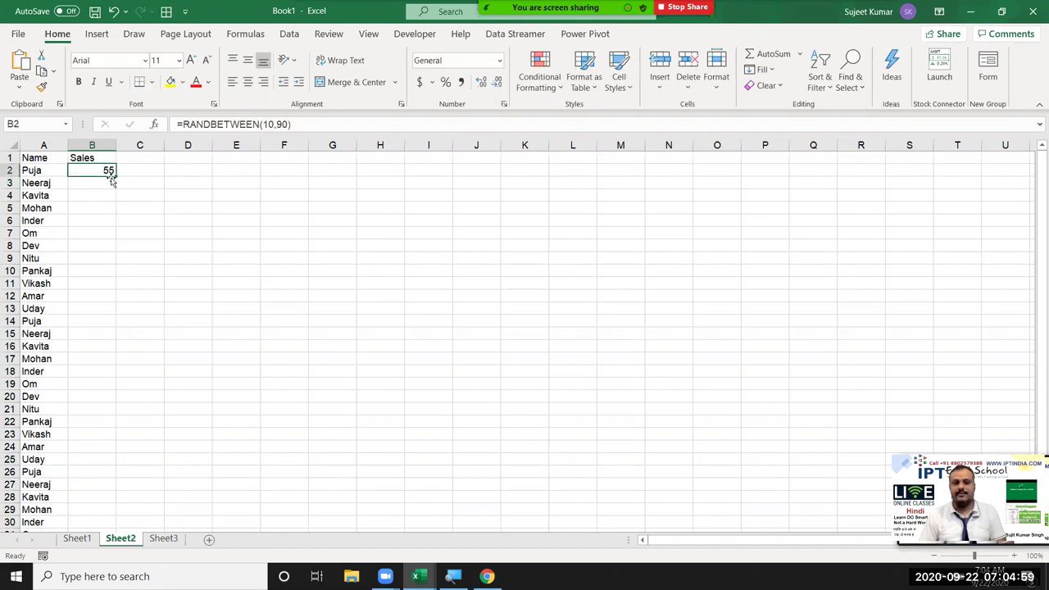
double_click(117, 176)
key("ctrl+c")
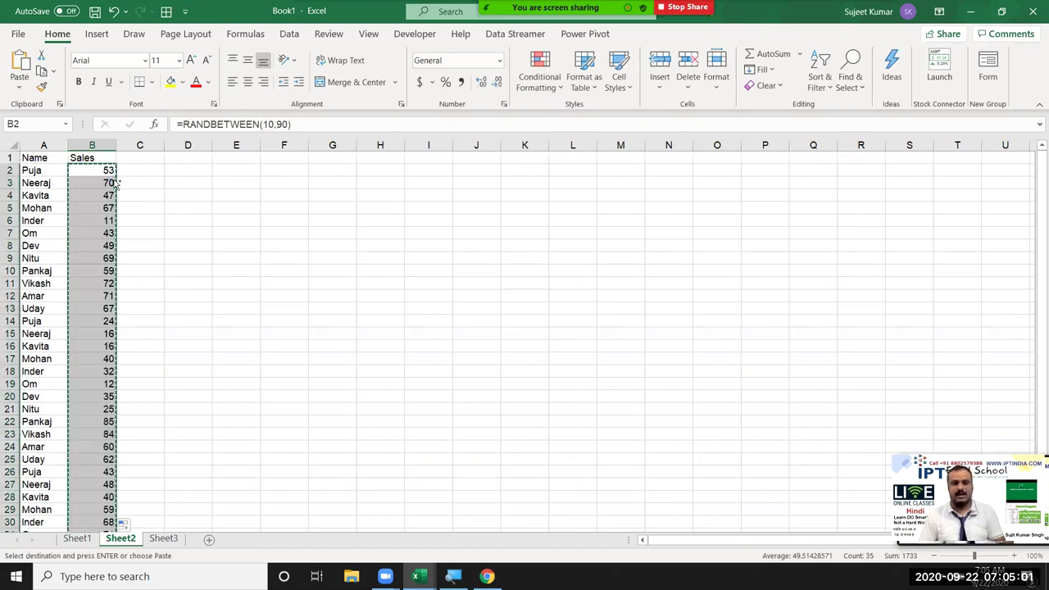
left_click(19, 82)
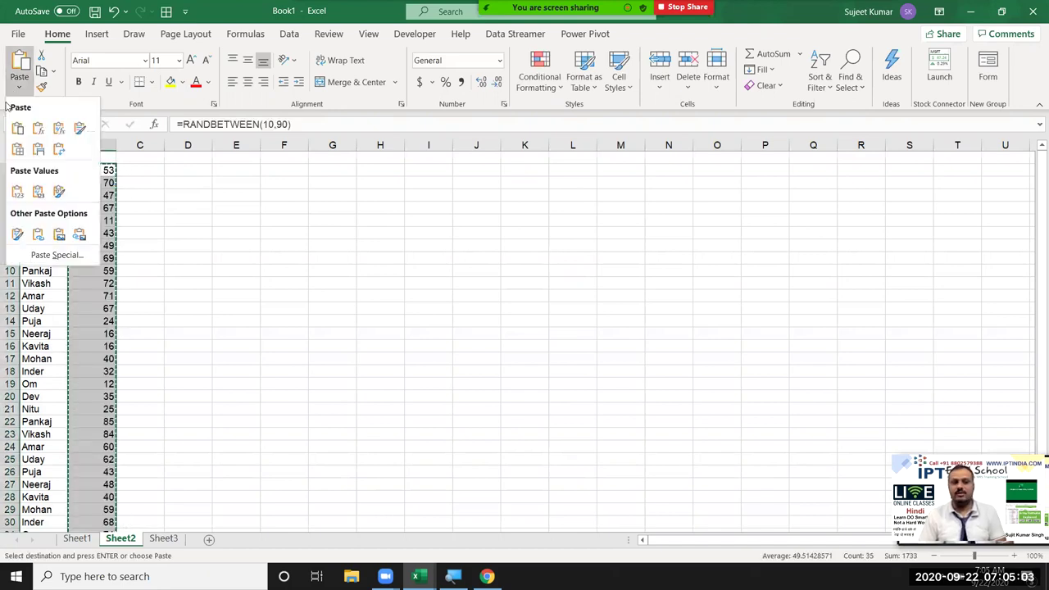
left_click(17, 192)
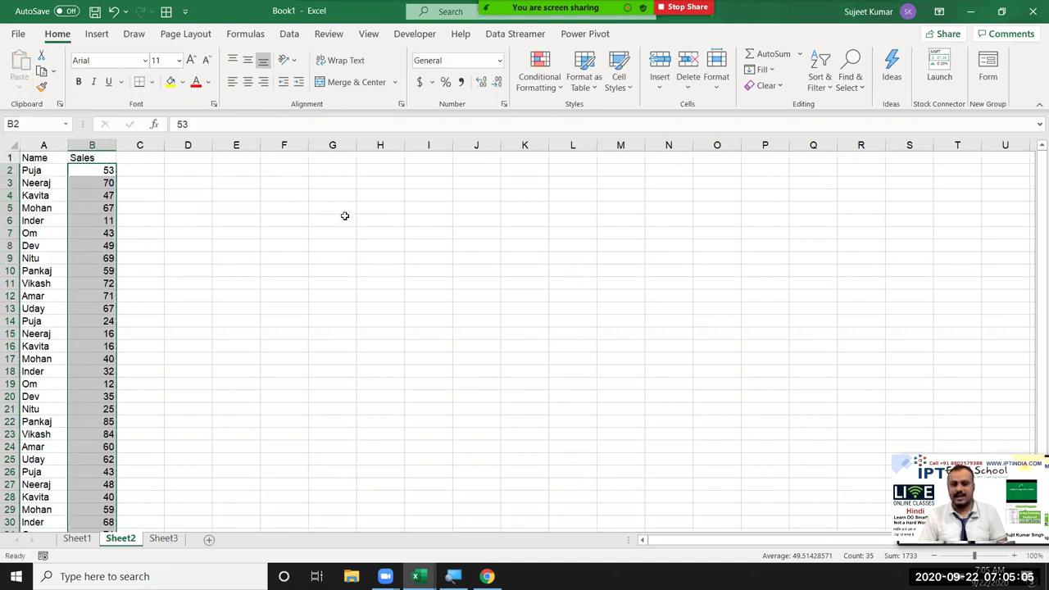
left_click_drag(343, 211, 325, 363)
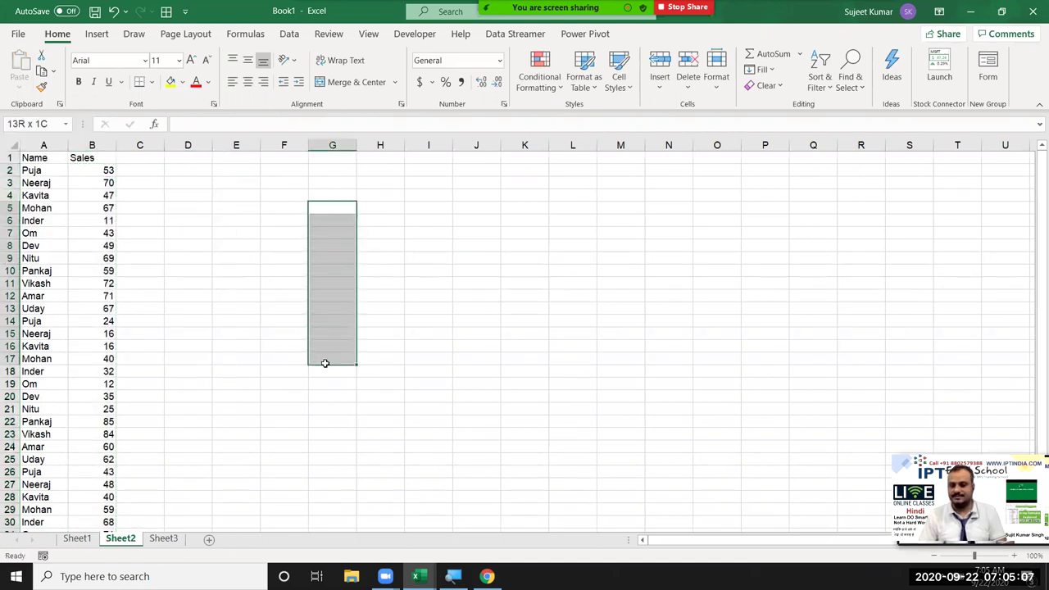
Step: Add Sr, Name and Sales headings in E6:G6 and a lookup name in E4
left_click(119, 191)
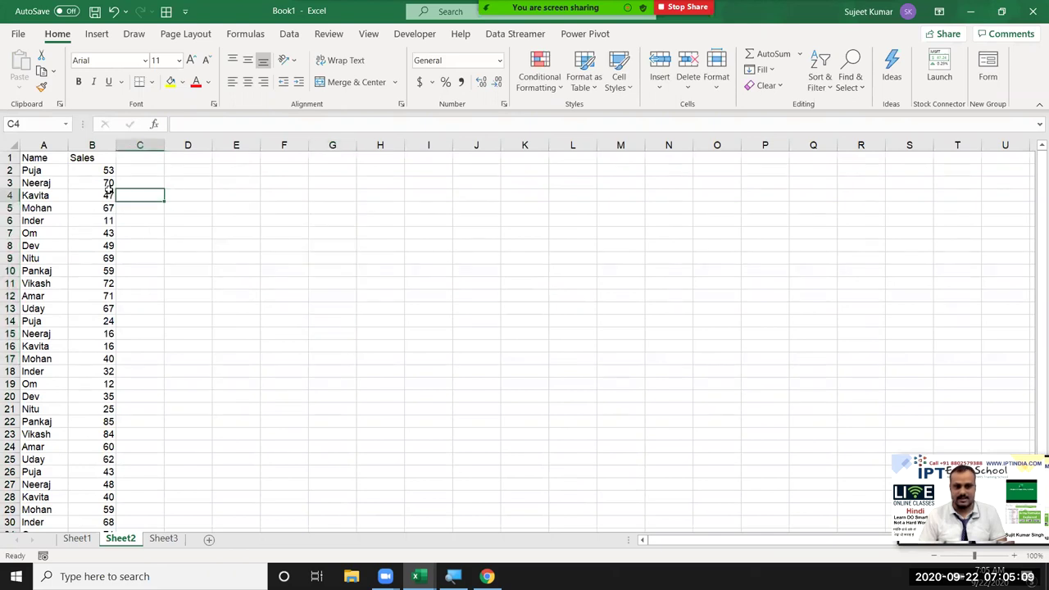
left_click(106, 186)
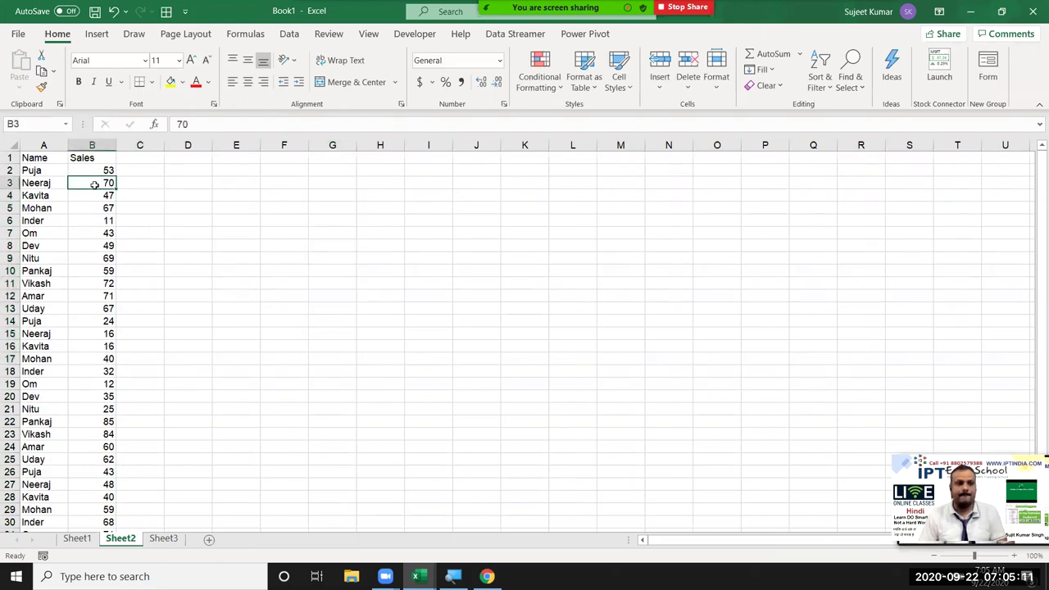
left_click(236, 218)
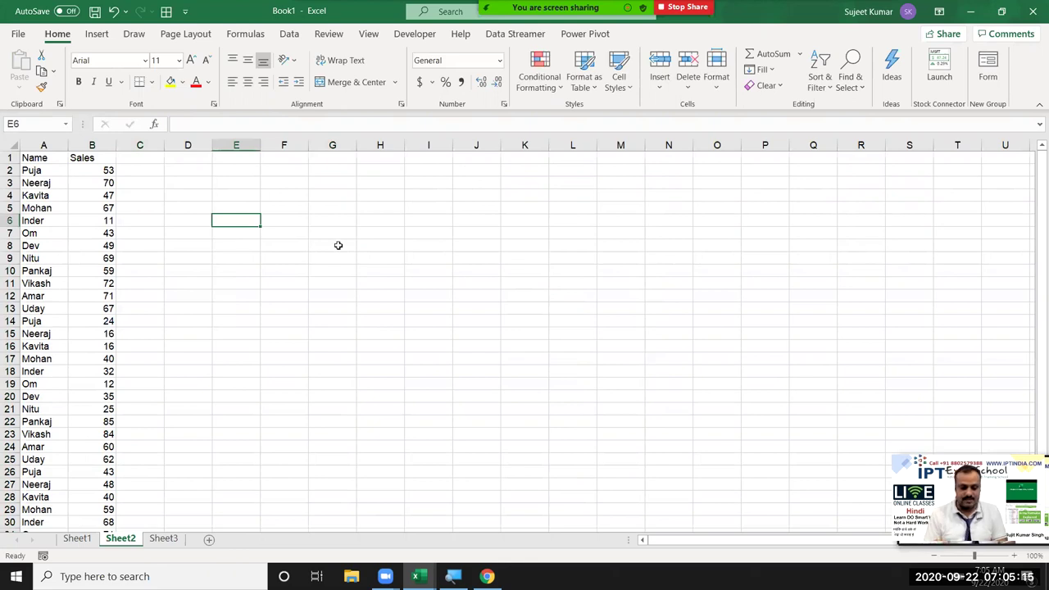
type("Sr")
key("Tab")
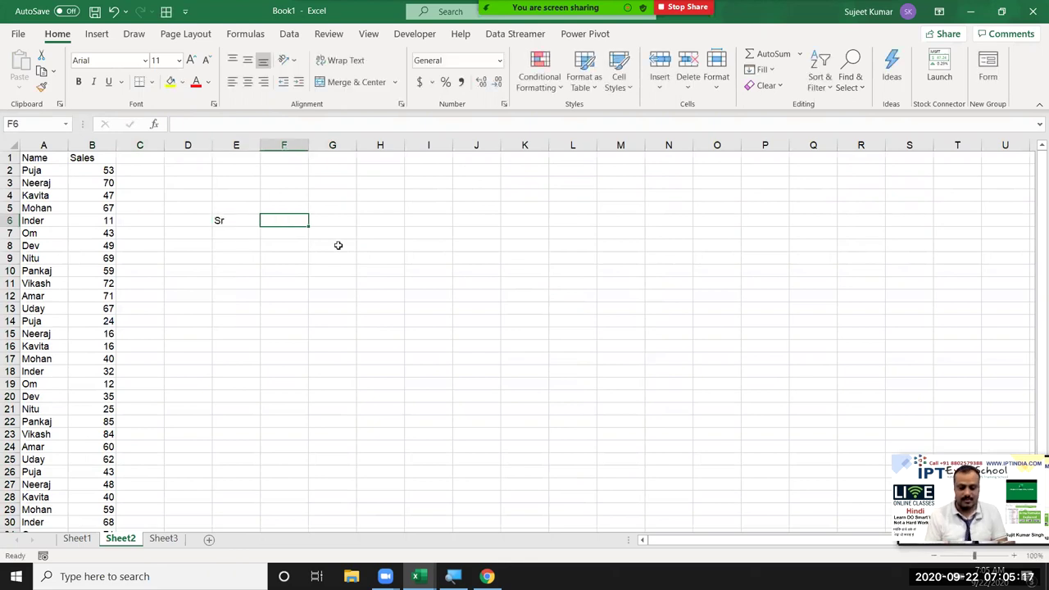
type("Name")
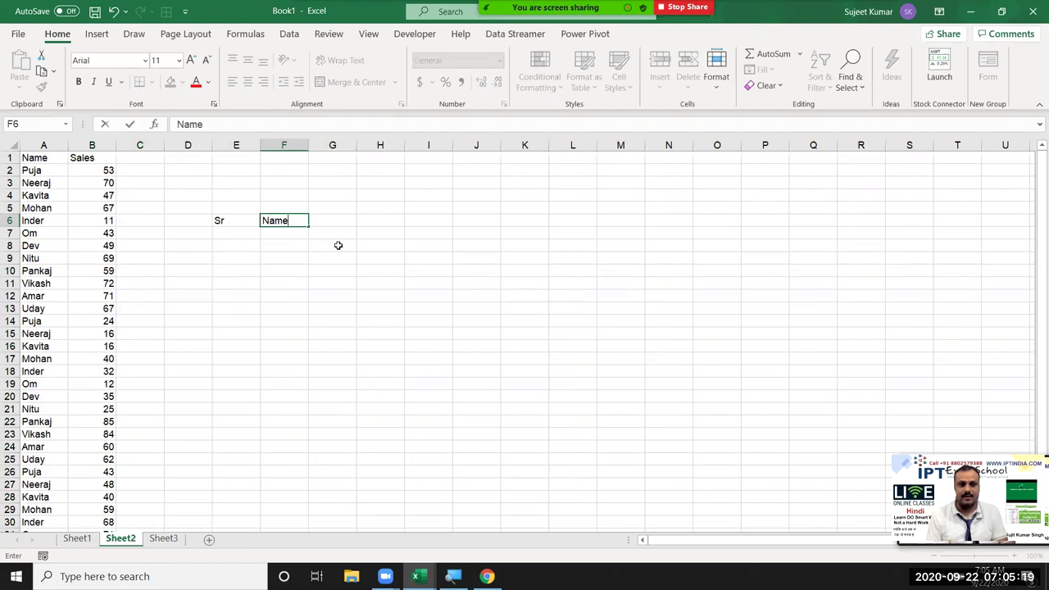
key("Tab")
type("Sa")
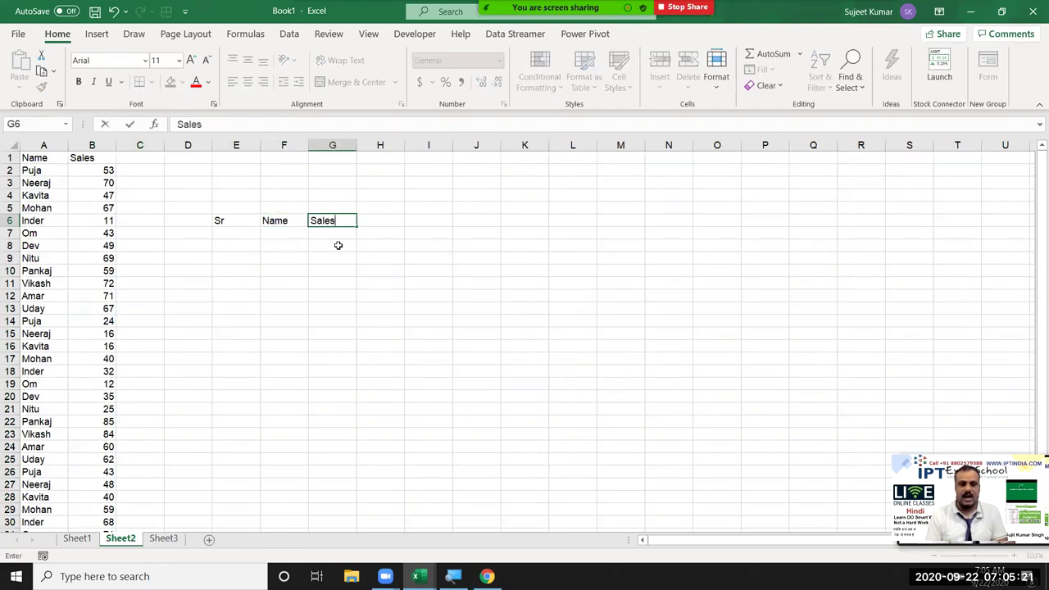
key("Return")
left_click(228, 192)
type("Puja")
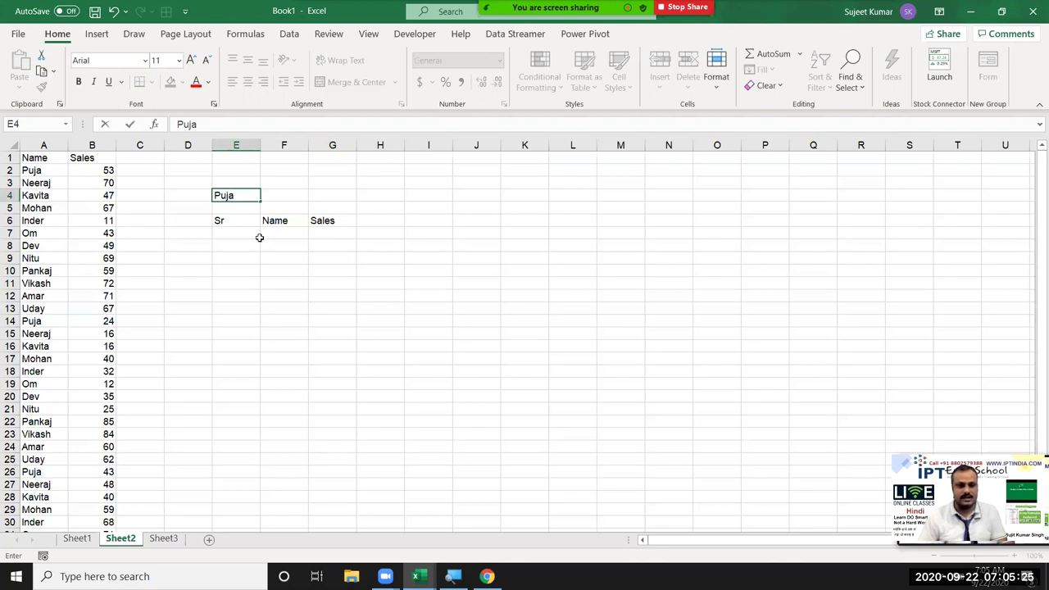
left_click(220, 238)
Step: Count the name's occurrences in column A with =COUNTIF(A:A,E4) in F4, giving 3
left_click(281, 200)
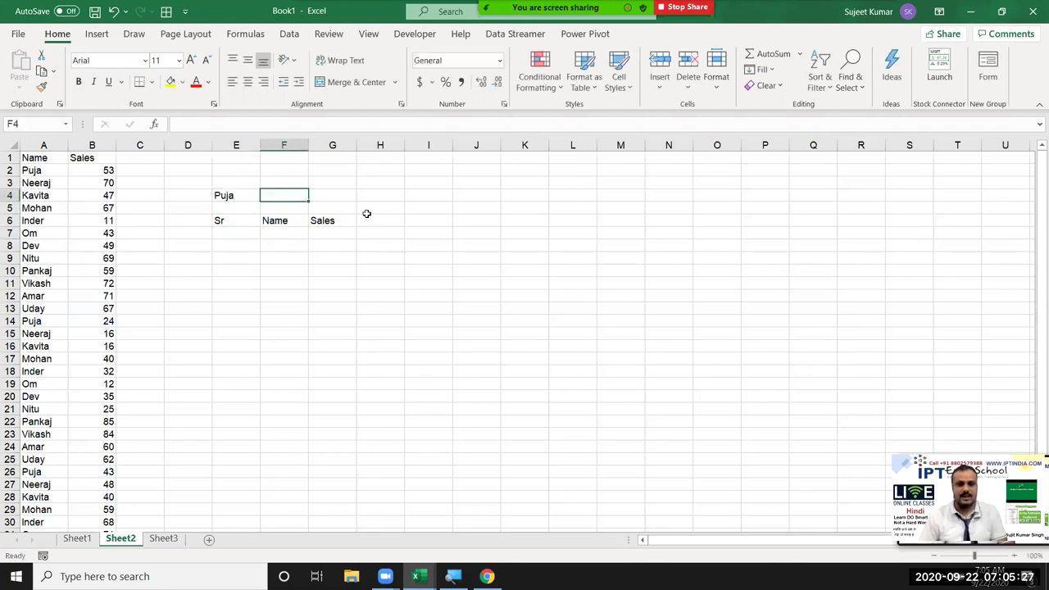
type("=c")
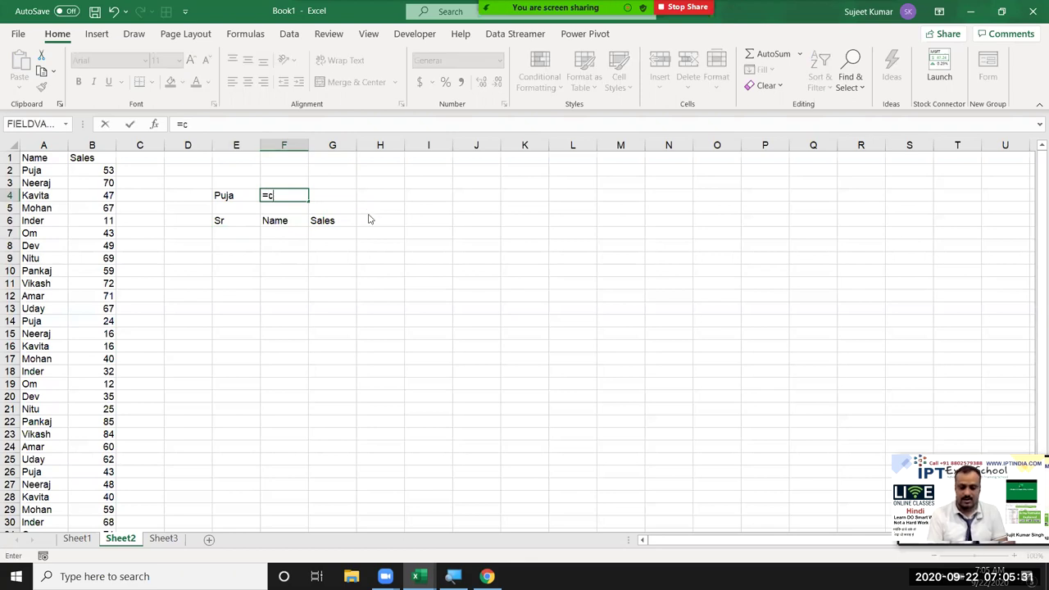
type("ou")
key("Down")
key("Down")
key("Down")
key("Tab")
key("Left")
key("Left")
key("Left")
key("Left")
key("Left")
key("ctrl+space")
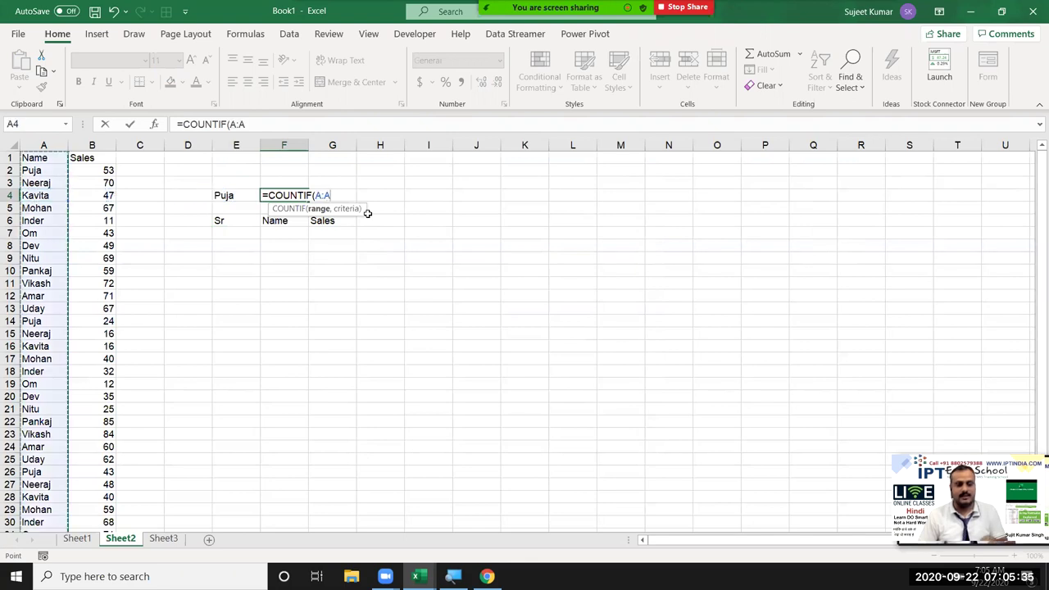
type(",")
key("Left")
key("Return")
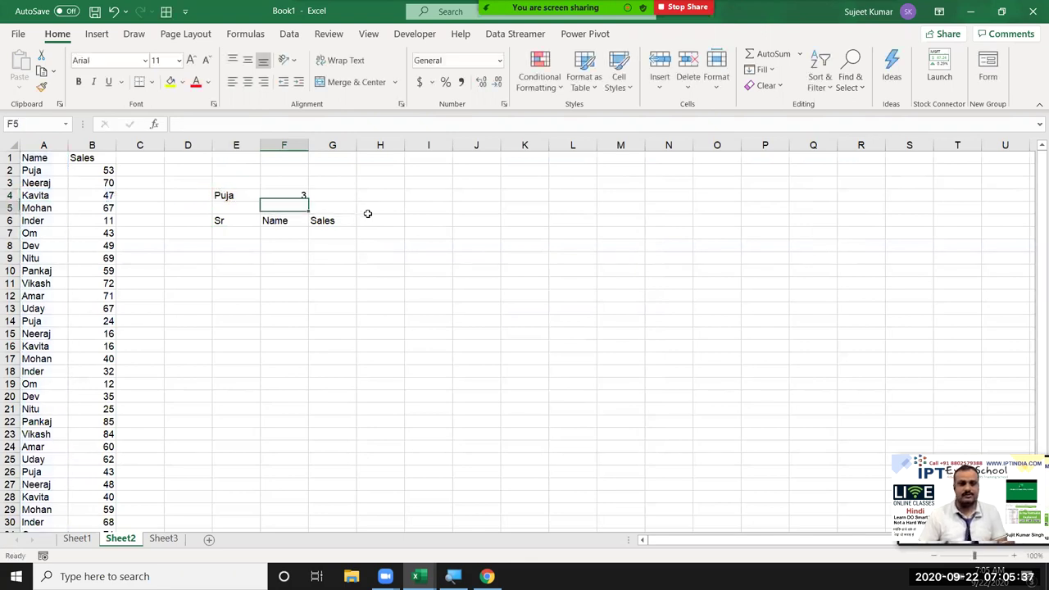
left_click(231, 235)
Step: Enter 1 in E7 and =IF(E7+1>F4,"",E7+1) in E8
type("1")
key("Return")
type("=IF(")
key("Up")
type("+")
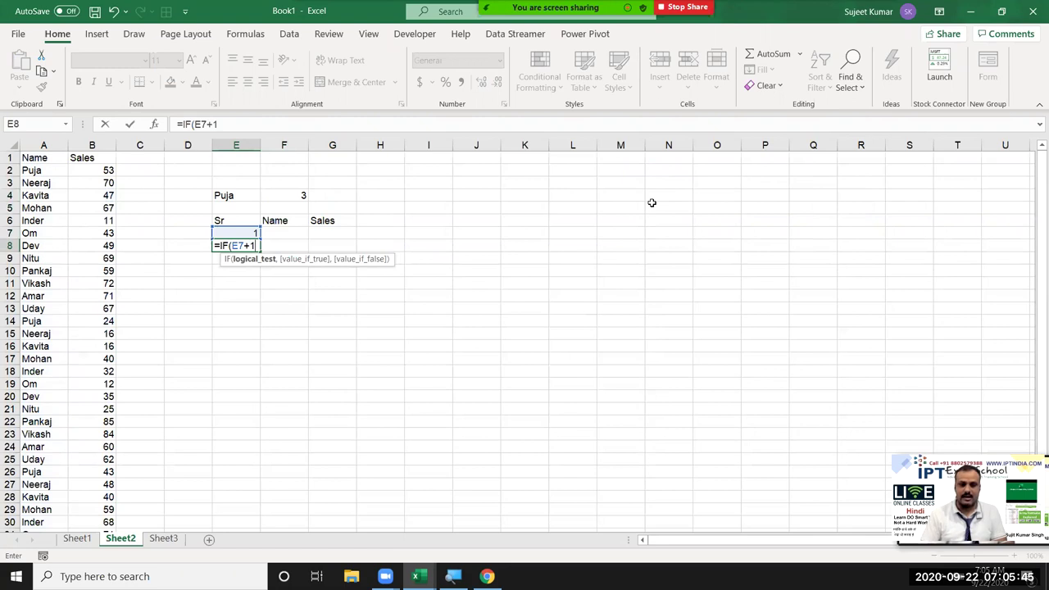
key("Up")
key("Up")
key("Up")
key("Right")
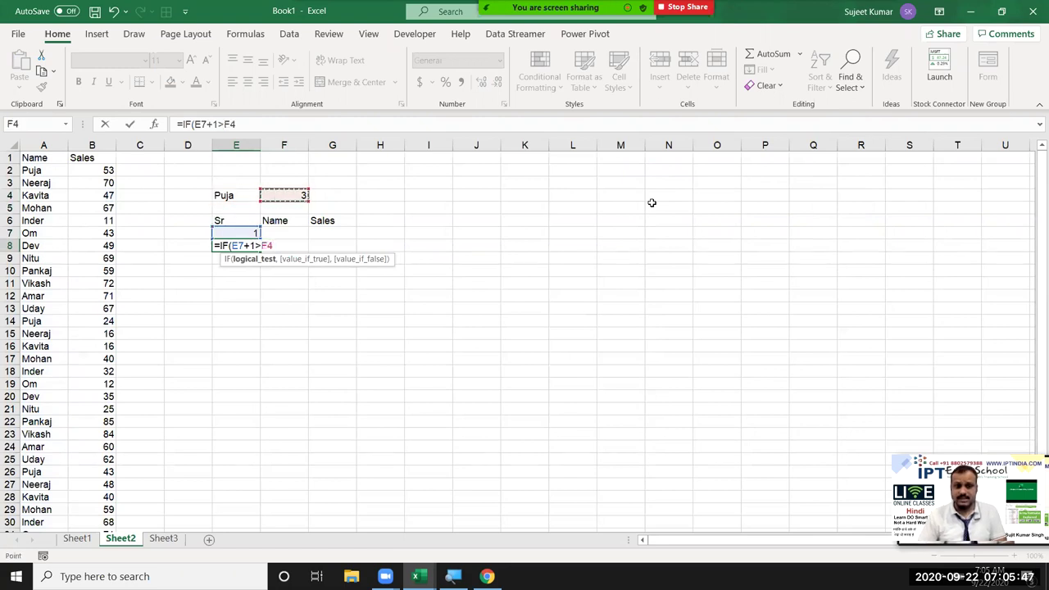
type(",")
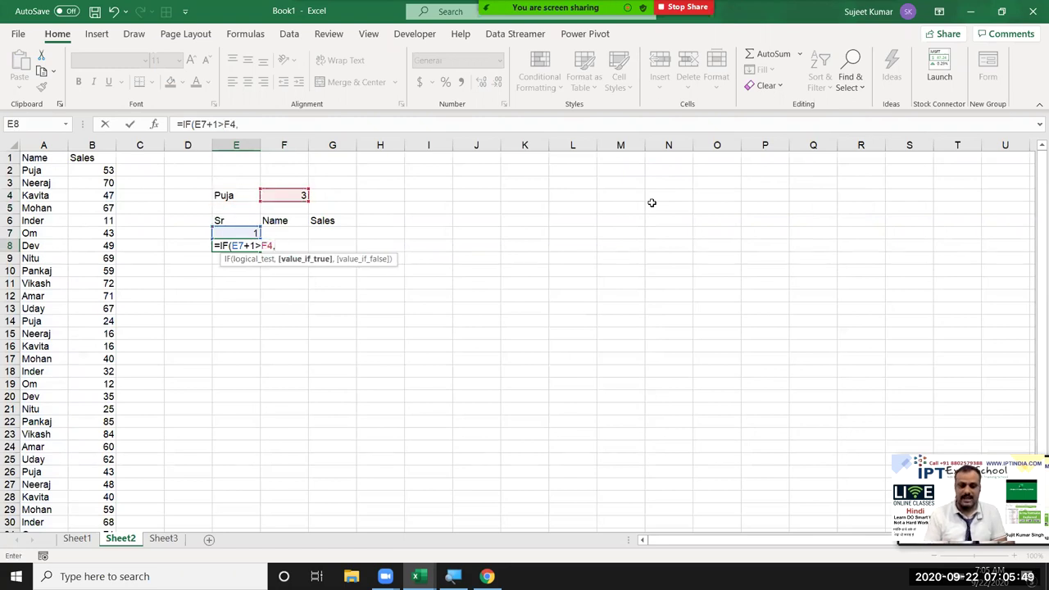
type("\"\",")
key("Up")
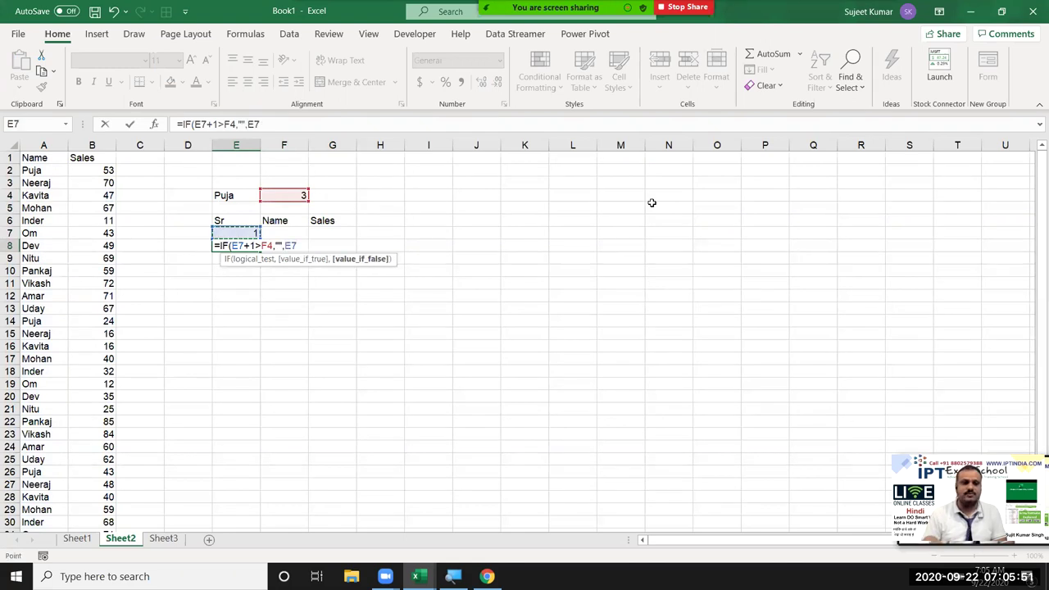
type("+1")
key("Return")
key("Up")
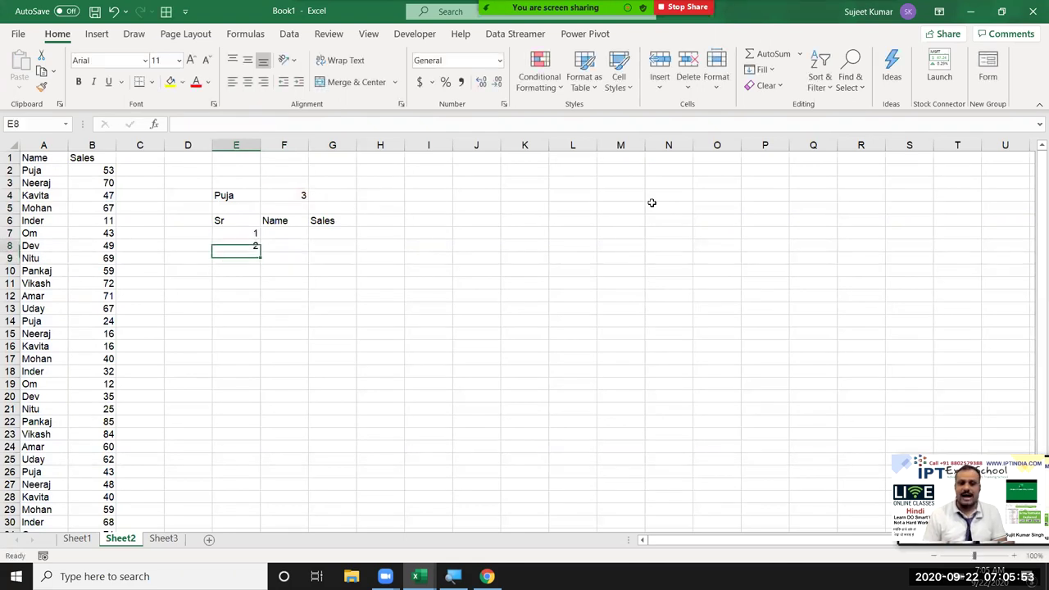
Step: Wrap the E8 formula in IFERROR(...,"") and select cells below it in column E
double_click(243, 244)
left_click(224, 246)
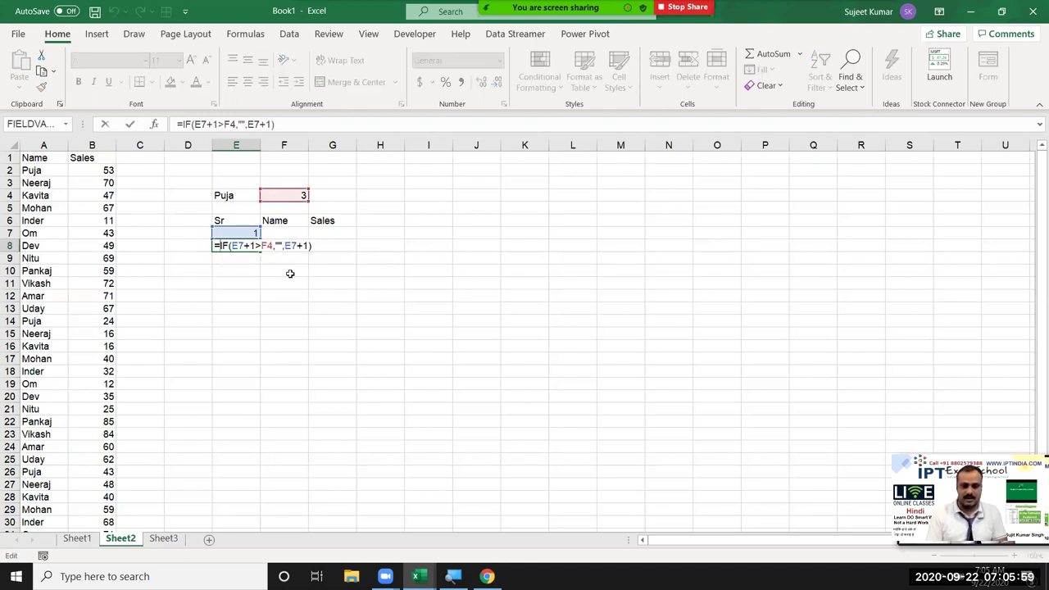
type("IF")
key("Down")
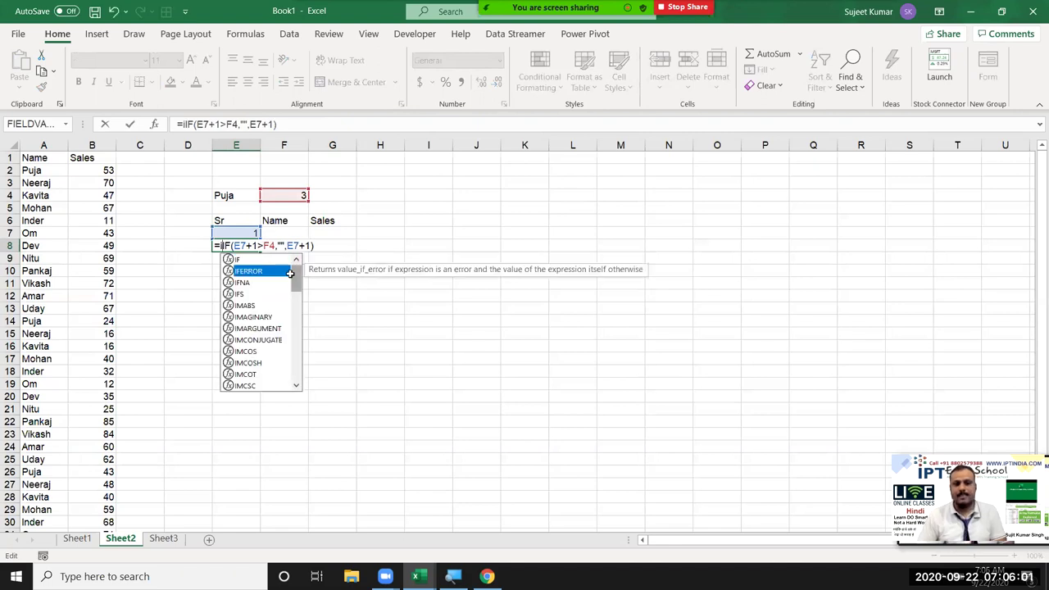
key("Tab")
type(",\"\")")
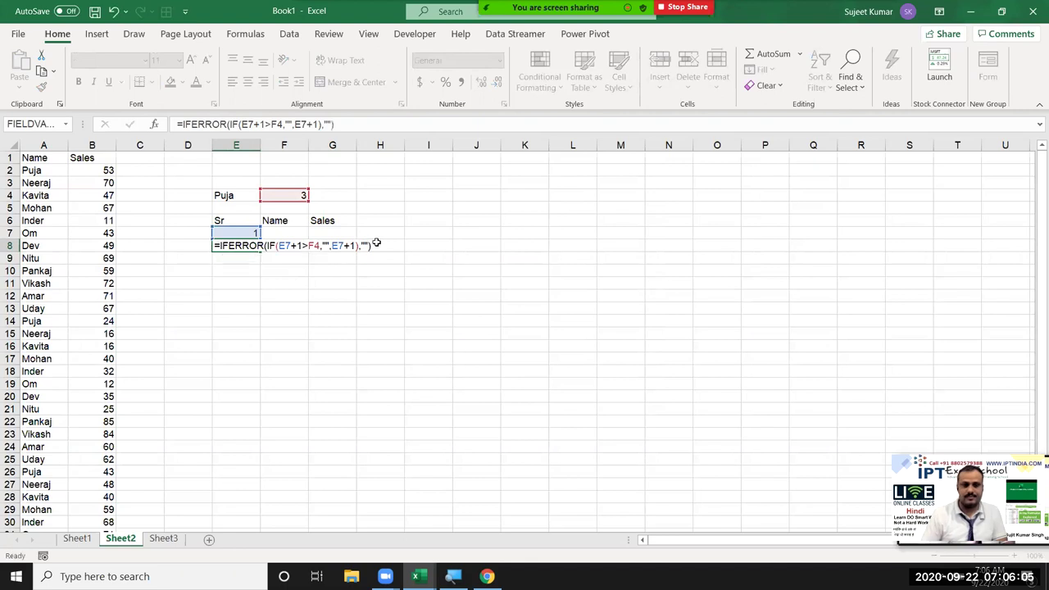
key("ctrl+Return")
key("shift+Down")
key("shift+Down")
key("shift+Down")
key("shift+Down")
key("shift+Down")
key("shift+Down")
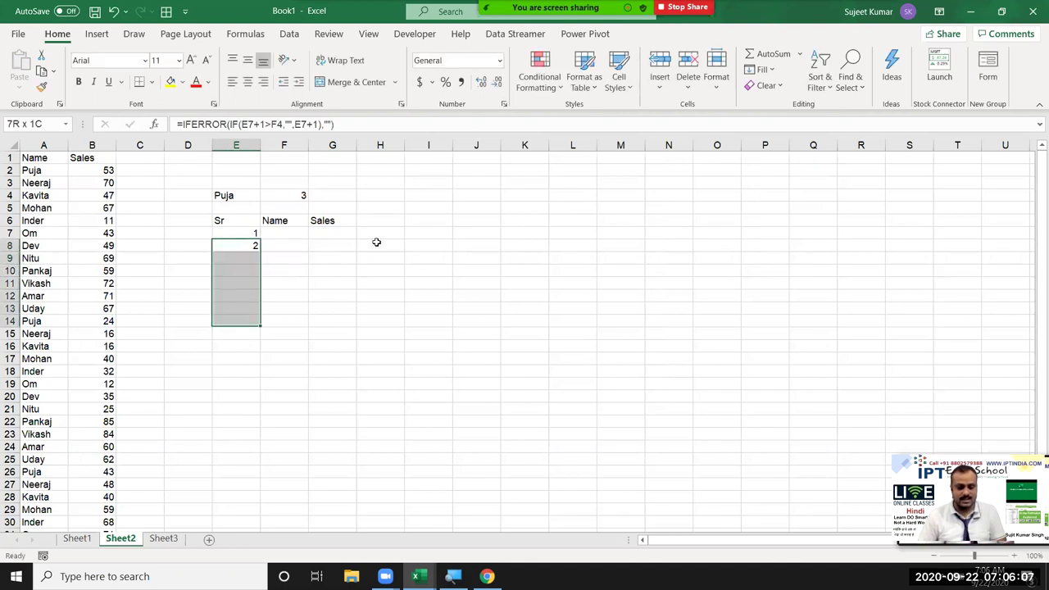
key("shift+Down")
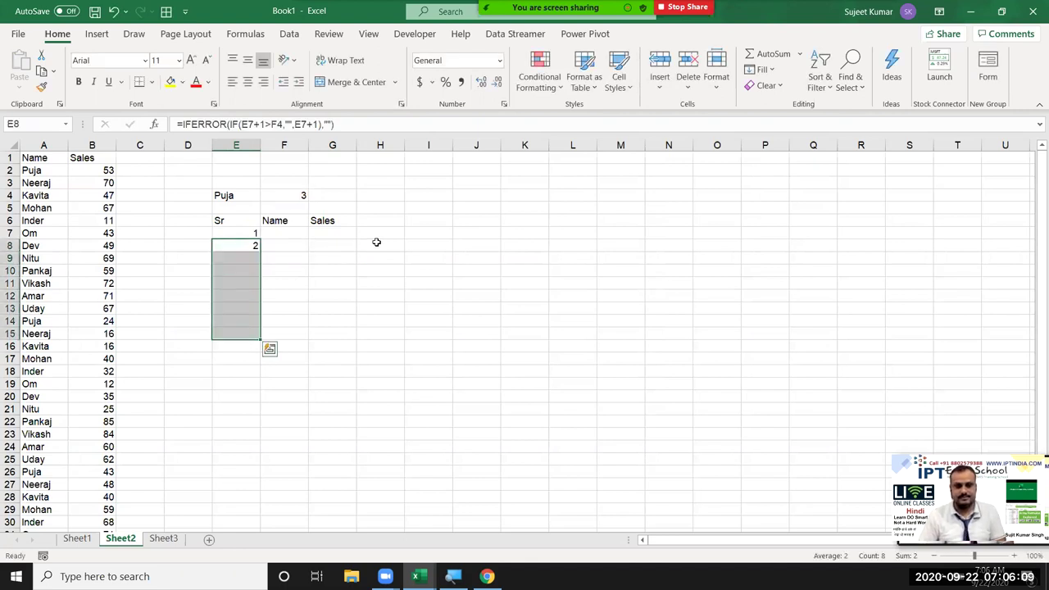
key("shift+Up")
key("shift+Up")
key("shift+Up")
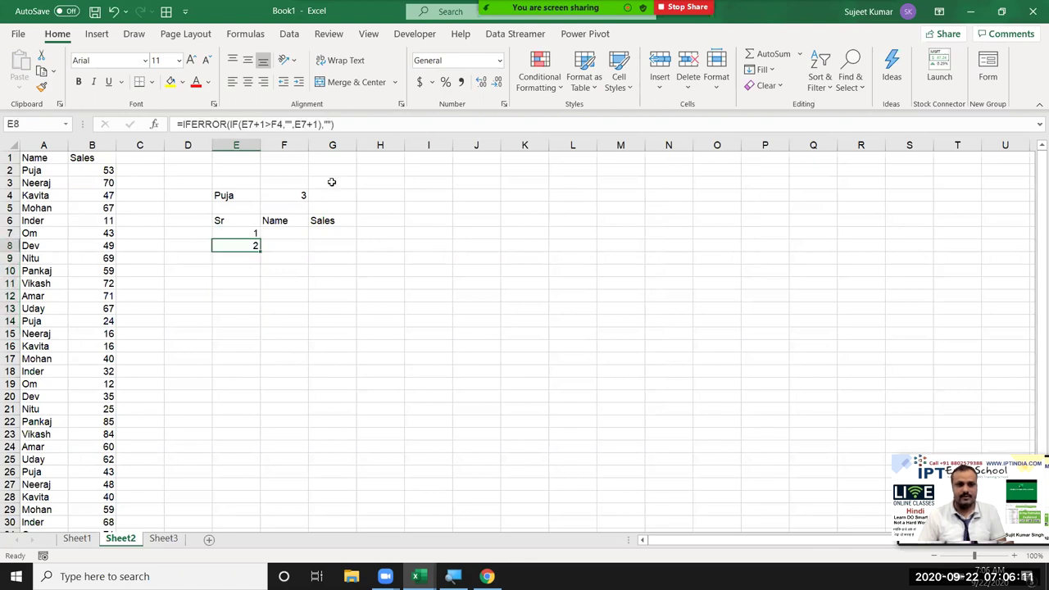
Step: Make the count reference absolute ($F$4) in E8 and fill the formula down to E13
left_click(277, 124)
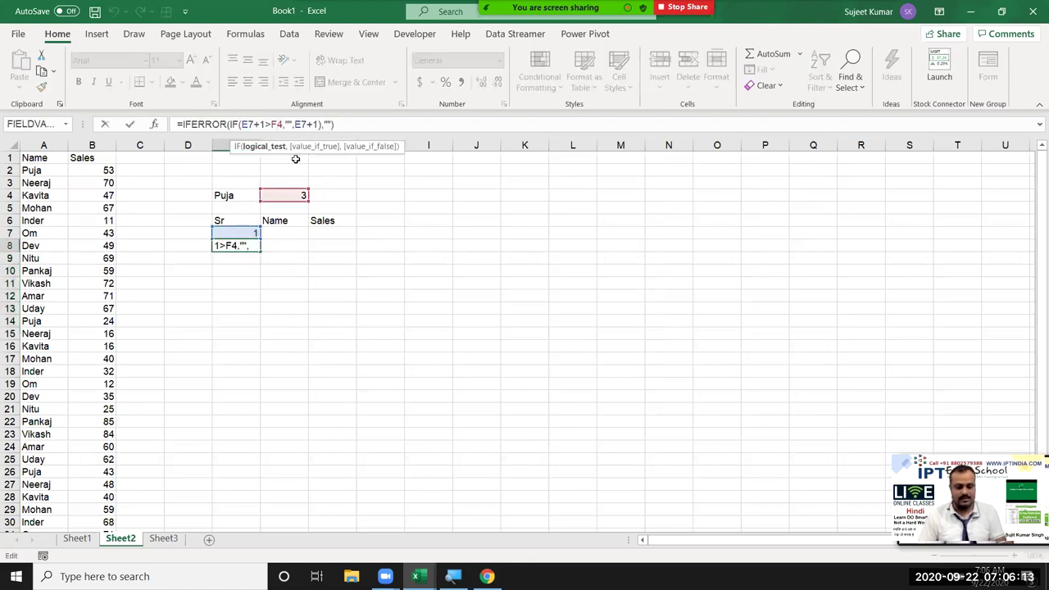
key("F4")
key("Return")
key("Up")
key("shift+Down")
key("shift+Down")
key("shift+Down")
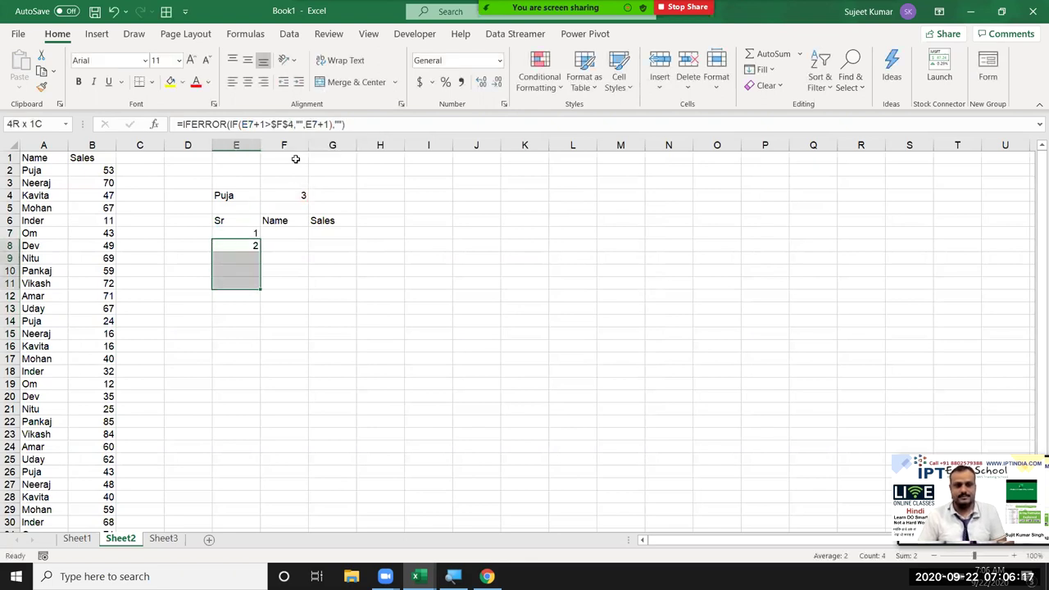
key("shift+Down")
key("shift+Down")
key("ctrl+d")
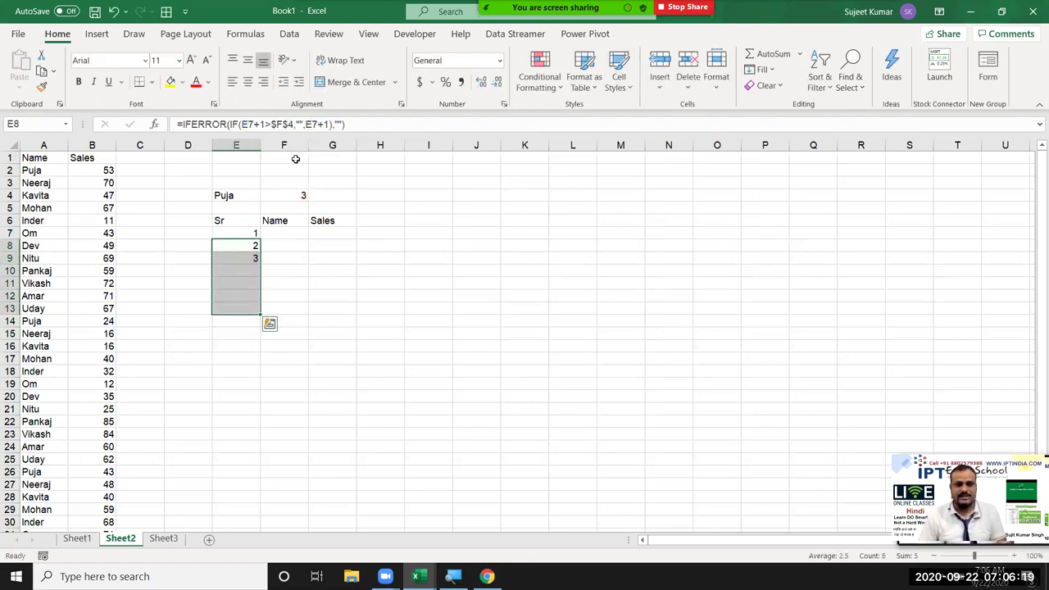
Step: Test the Sr numbering by changing the E4 name to two others and back to the original
key("Up")
key("Up")
key("Up")
key("Up")
type("Om")
key("Return")
key("Up")
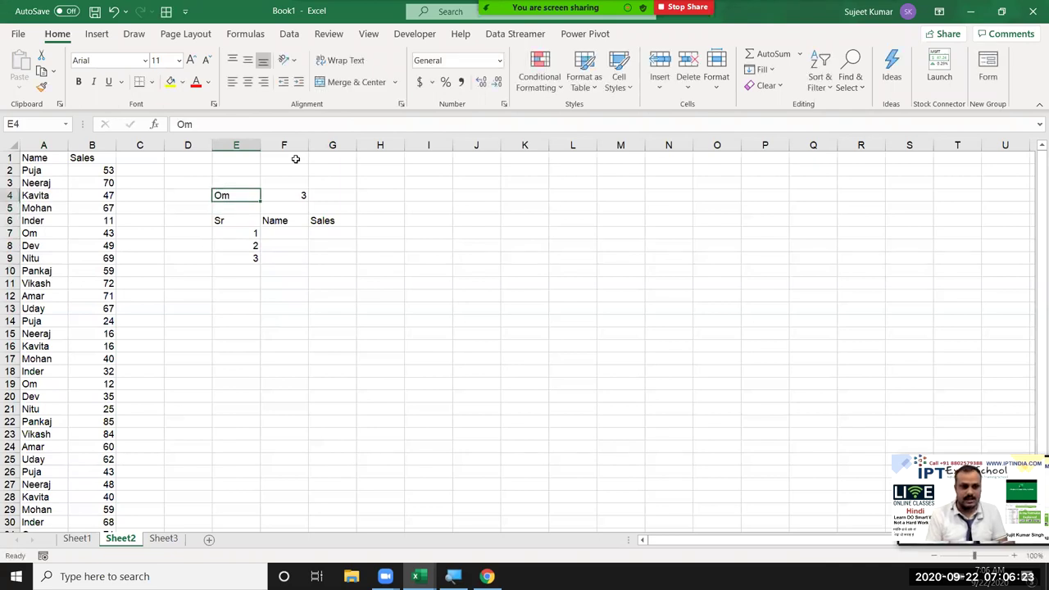
type("Uday")
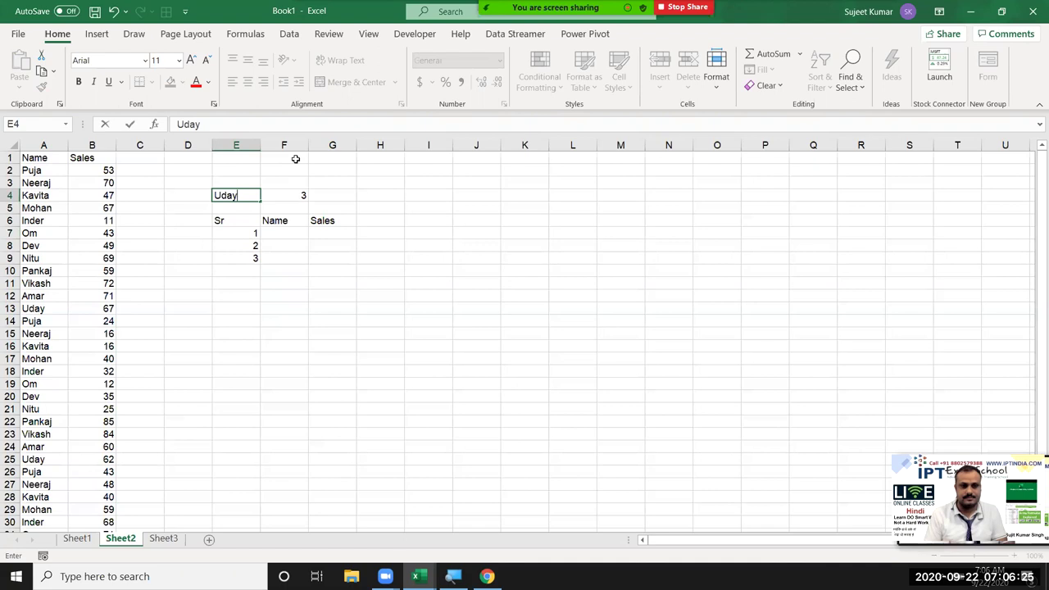
key("Return")
key("Up")
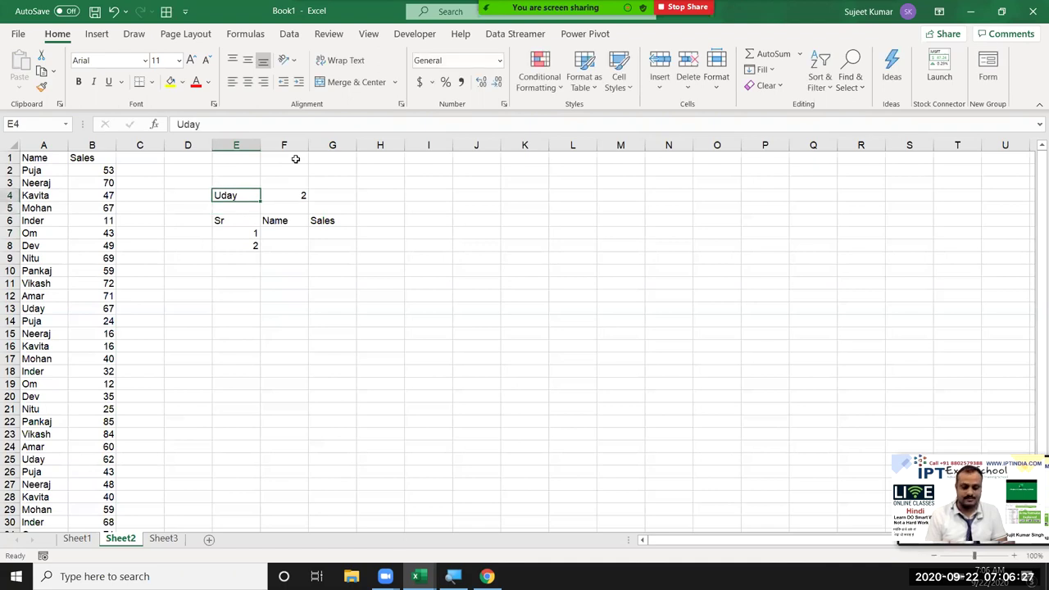
type("Puja")
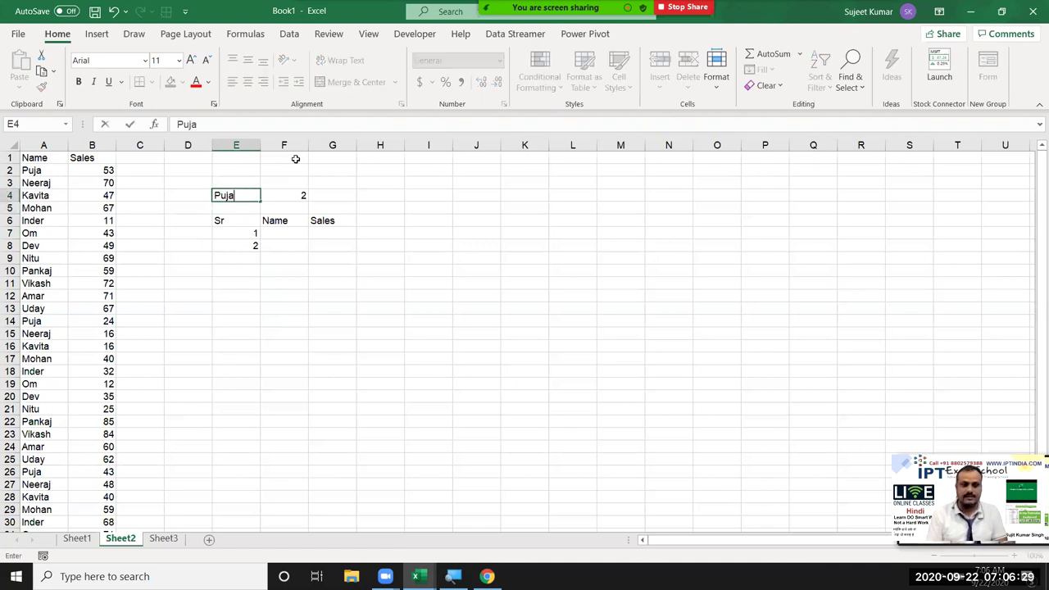
key("Return")
left_click(299, 236)
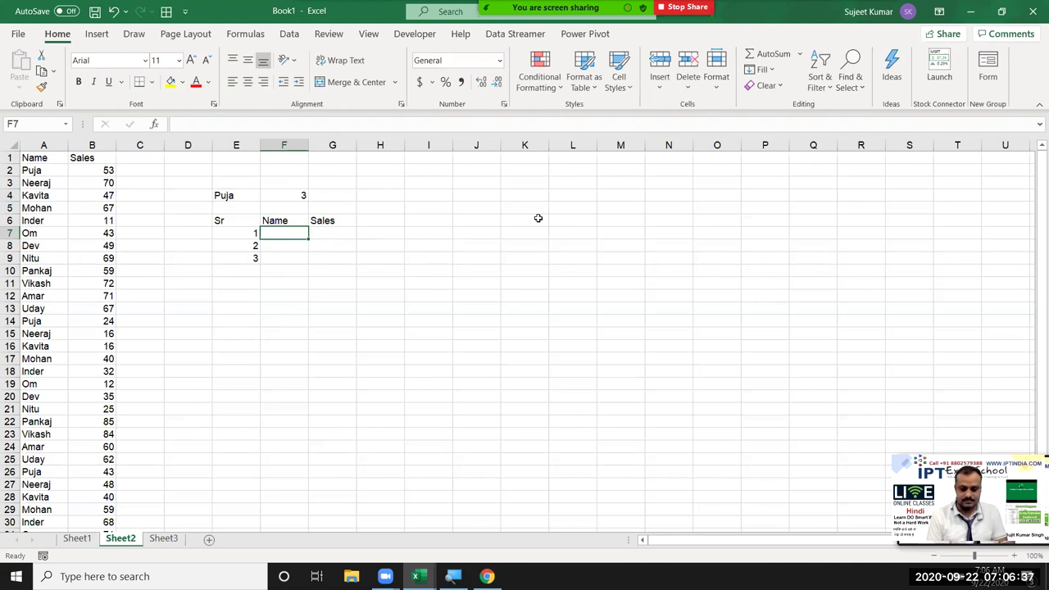
Step: Begin F7's formula as =SMALL(IF(A2:A36=E4, comparing the names against E4
type("=")
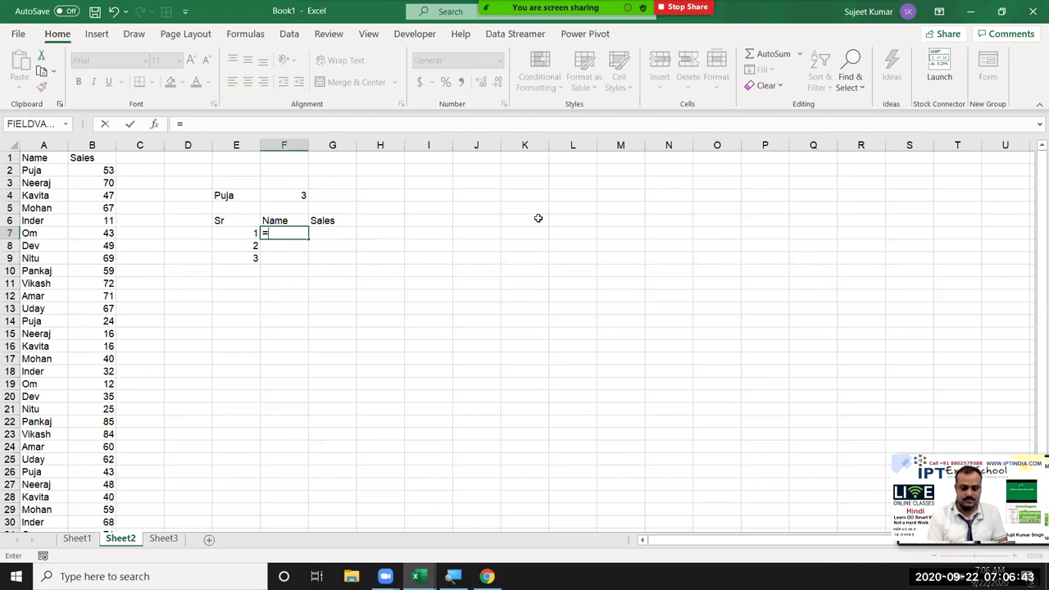
type("sm")
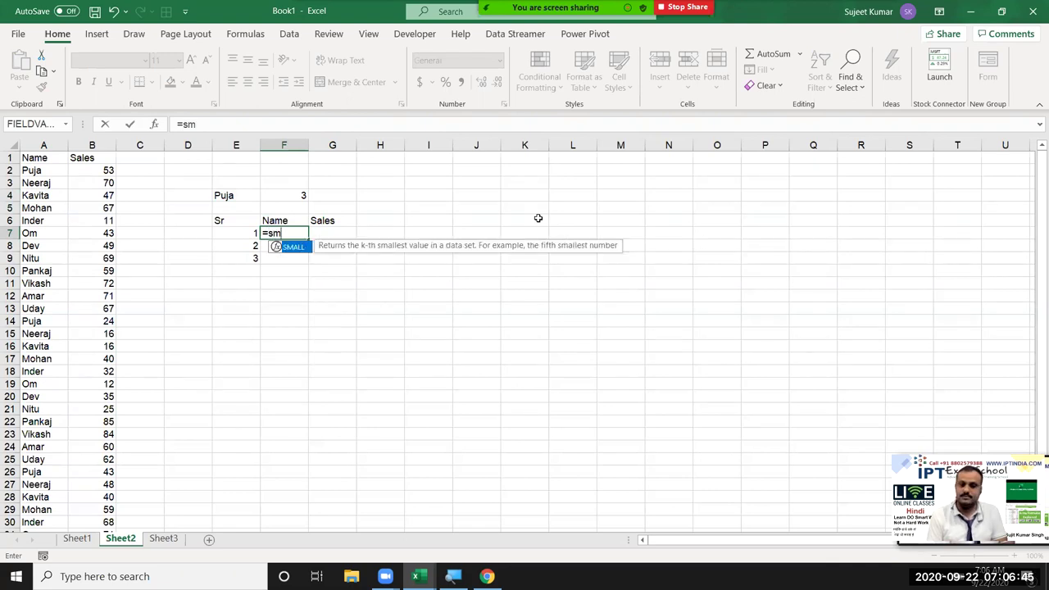
key("Tab")
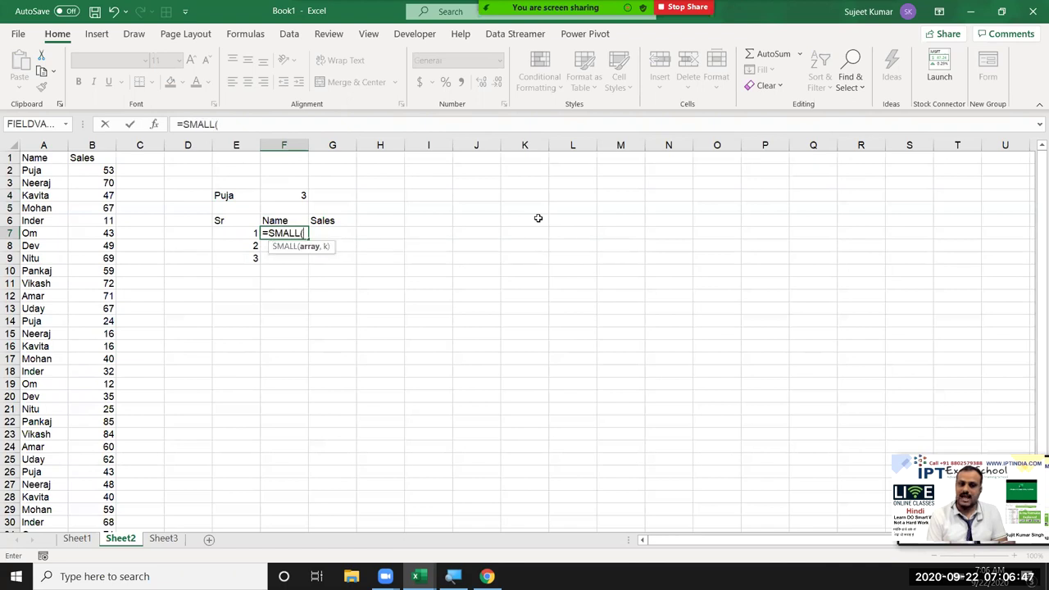
type("IF")
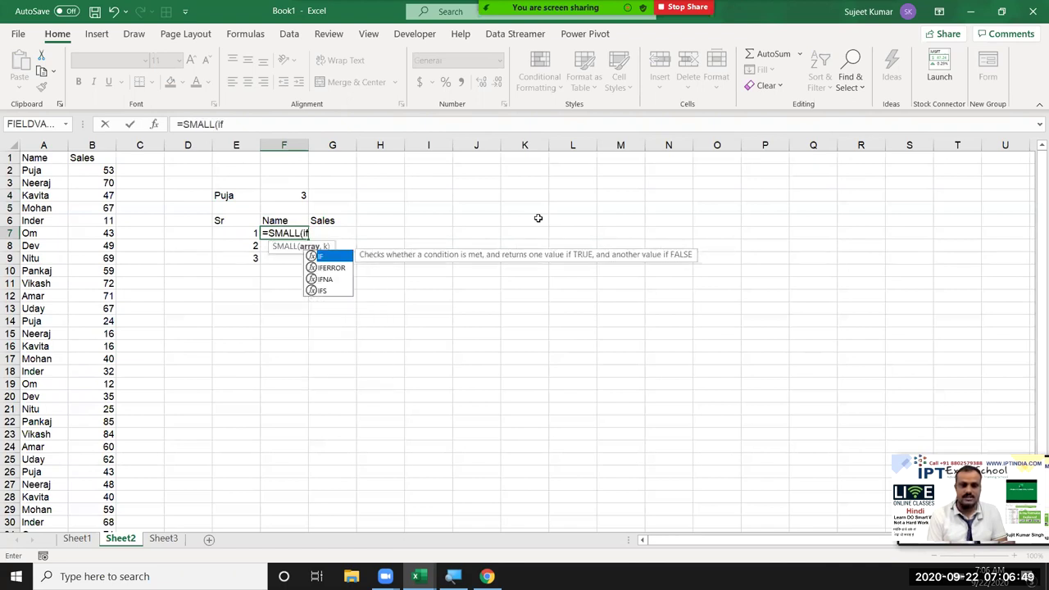
type("(")
key("Left")
key("Left")
key("Left")
key("Left")
key("Up")
key("Up")
key("Up")
key("Up")
key("Up")
key("Up")
key("Down")
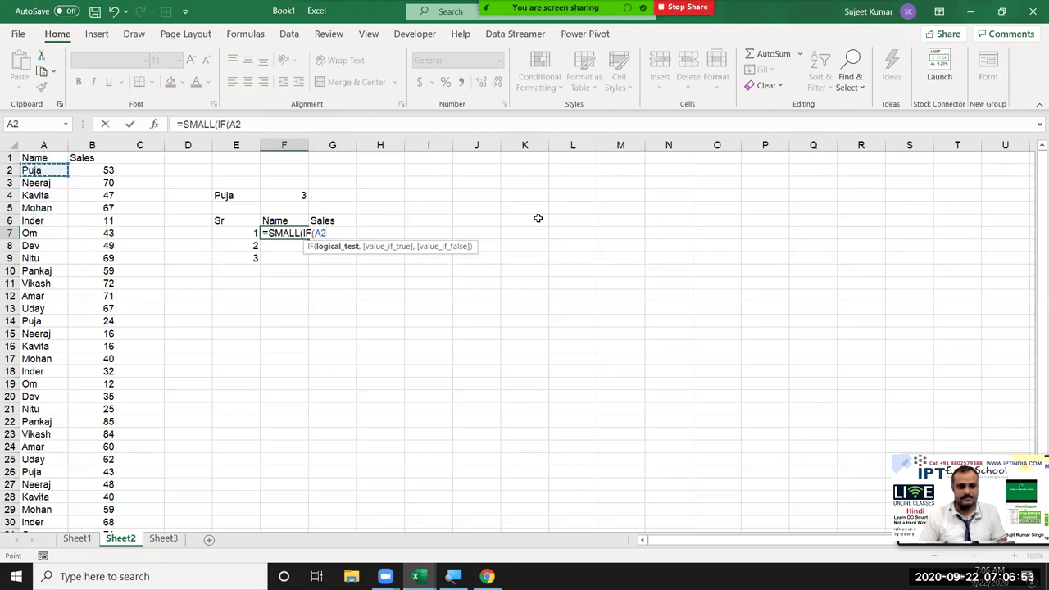
key("ctrl+shift+Down")
type("=")
key("Up")
key("Up")
key("Up")
key("Up")
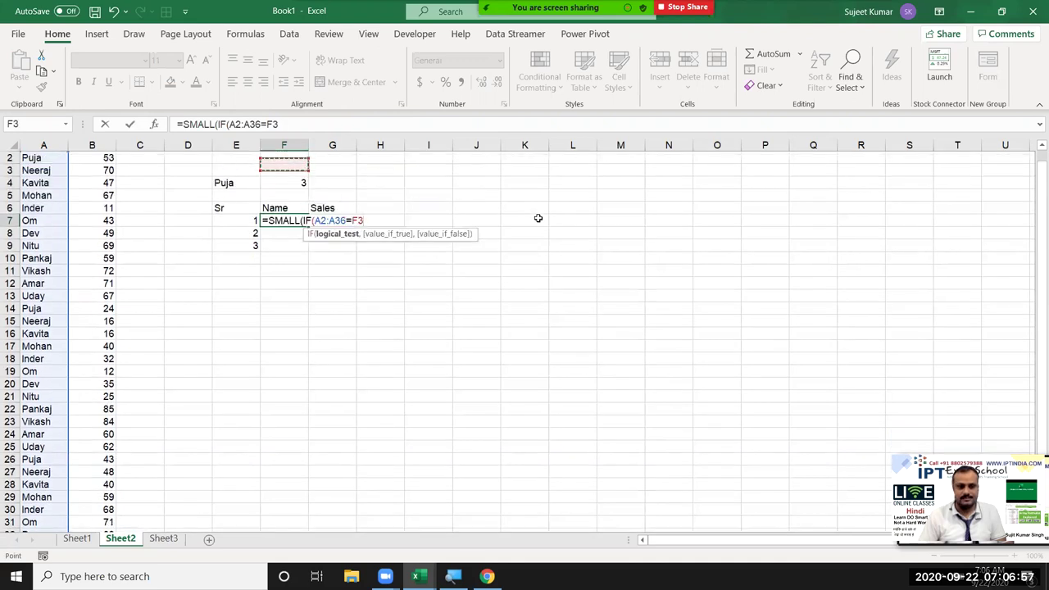
key("Left")
key("Down")
type(",")
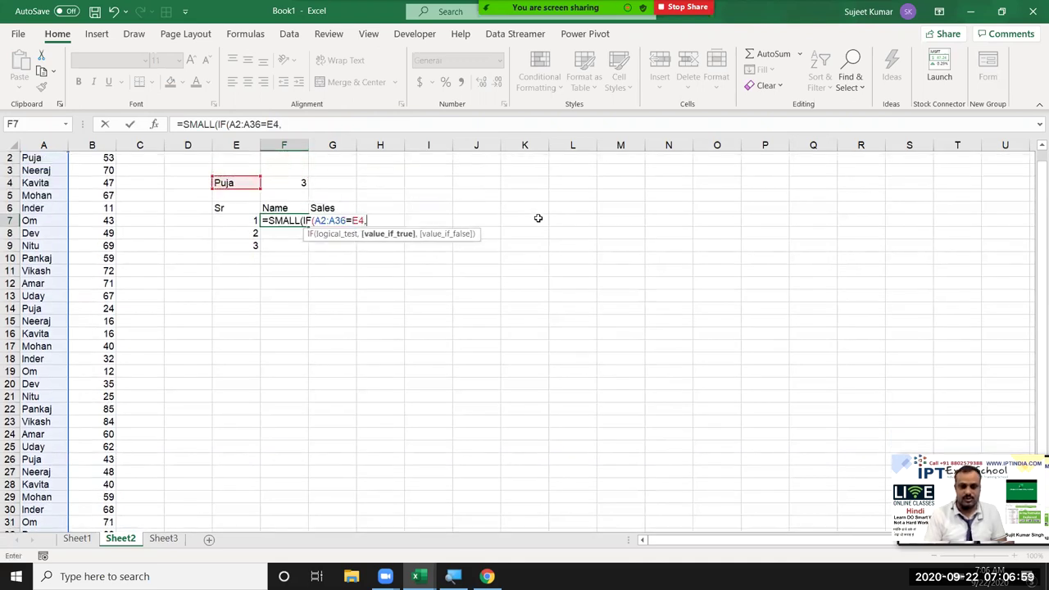
type("rg")
Step: Complete =SMALL(IF(A2:A36=E4,ROW(A2:A36)),E7) and enter it as an array formula
key("BackSpace")
type("ow")
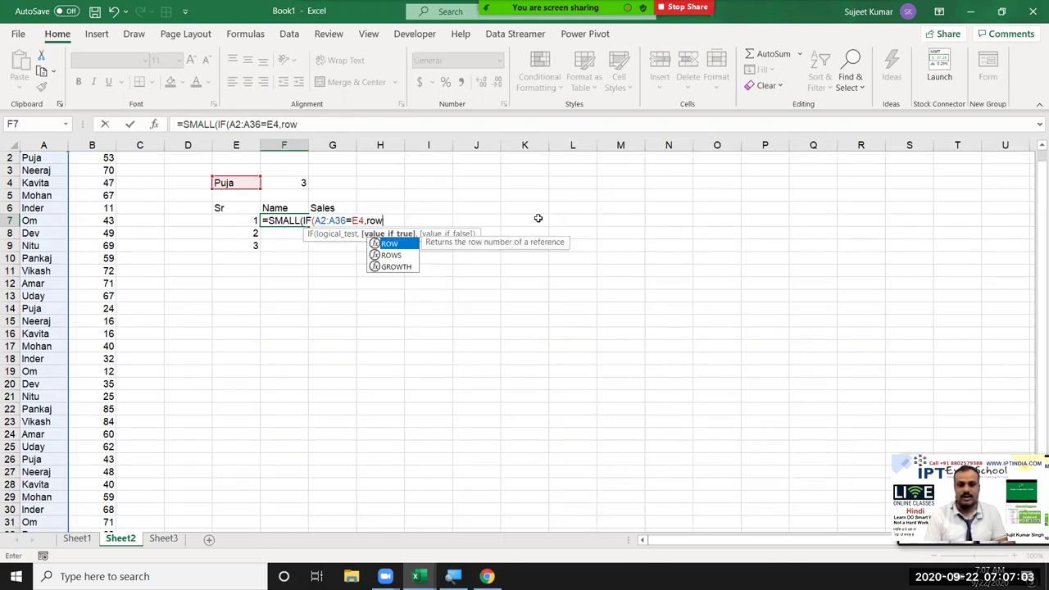
key("Tab")
key("Left")
key("Left")
key("Left")
key("Left")
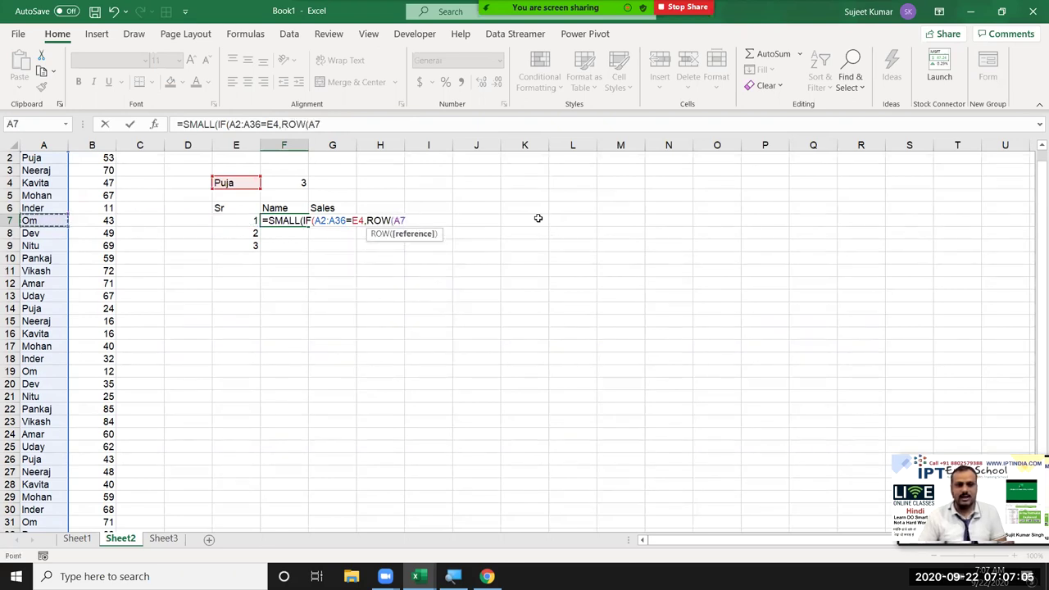
key("ctrl+Up")
key("Down")
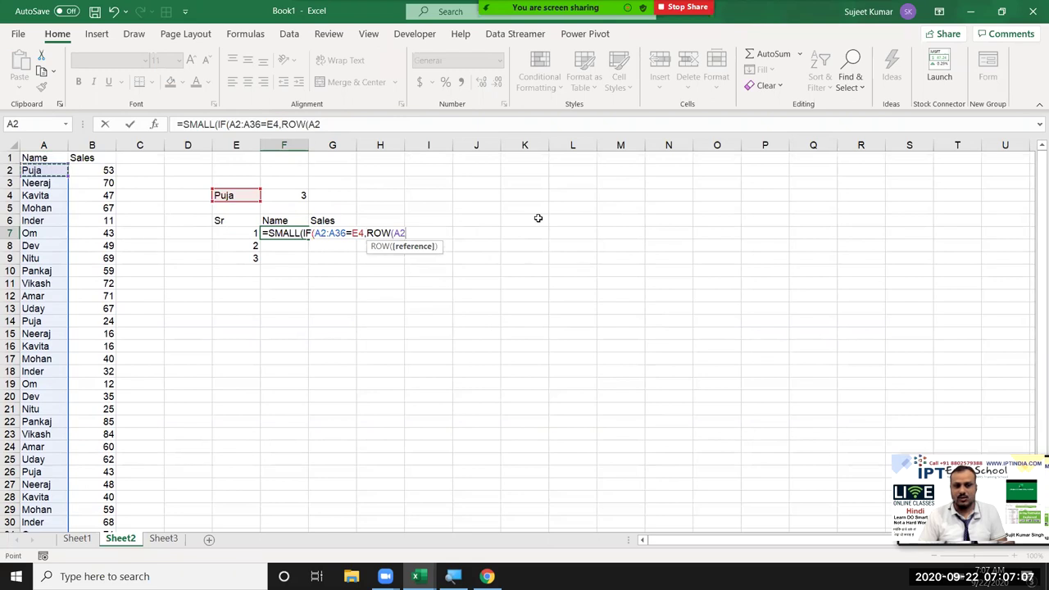
key("ctrl+shift+Down")
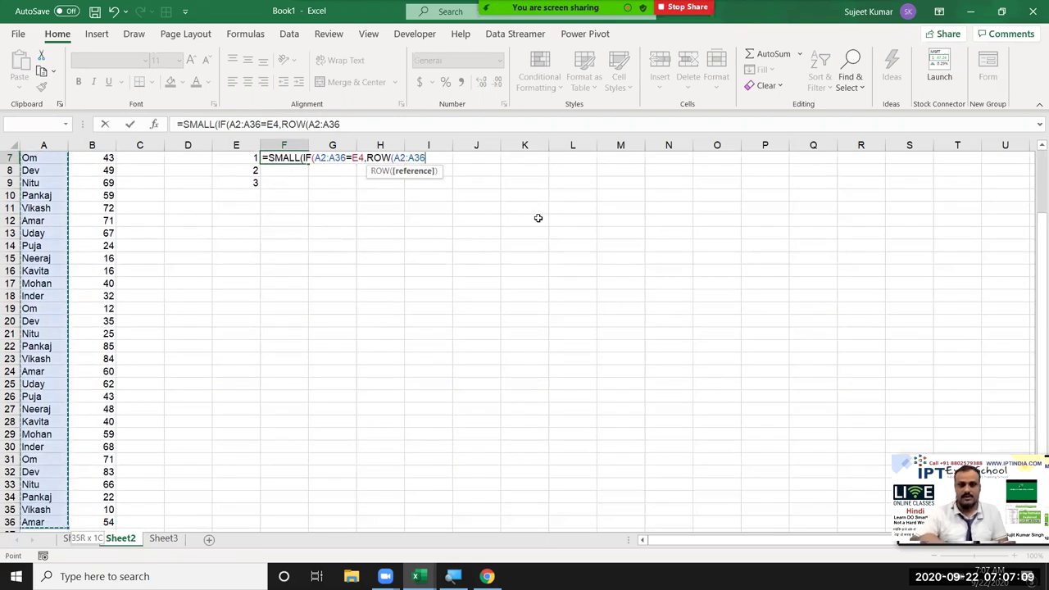
type(")")
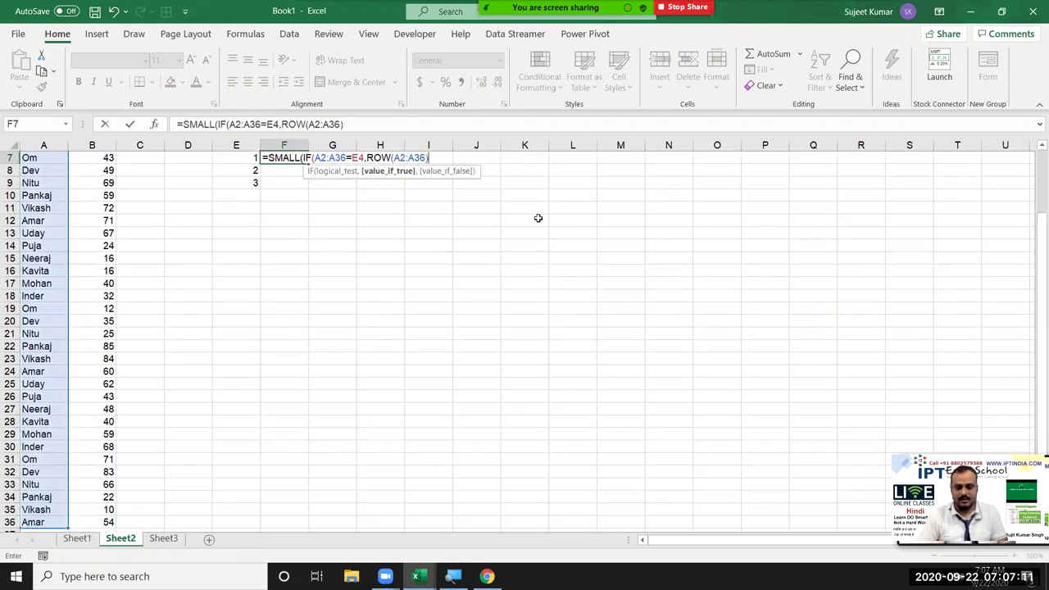
type("),")
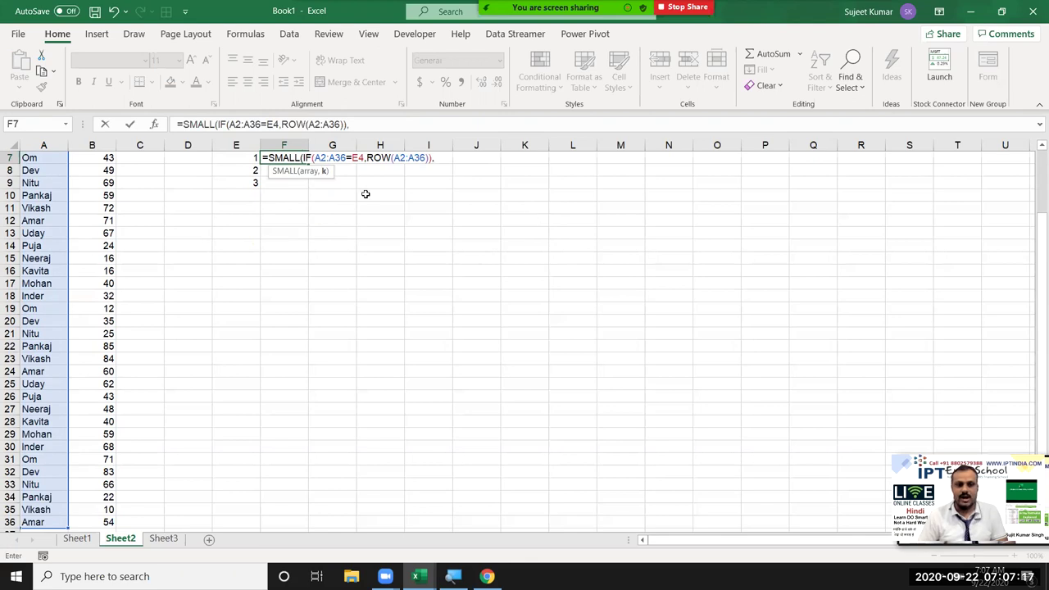
left_click(242, 157)
type(")")
key("Return")
key("Up")
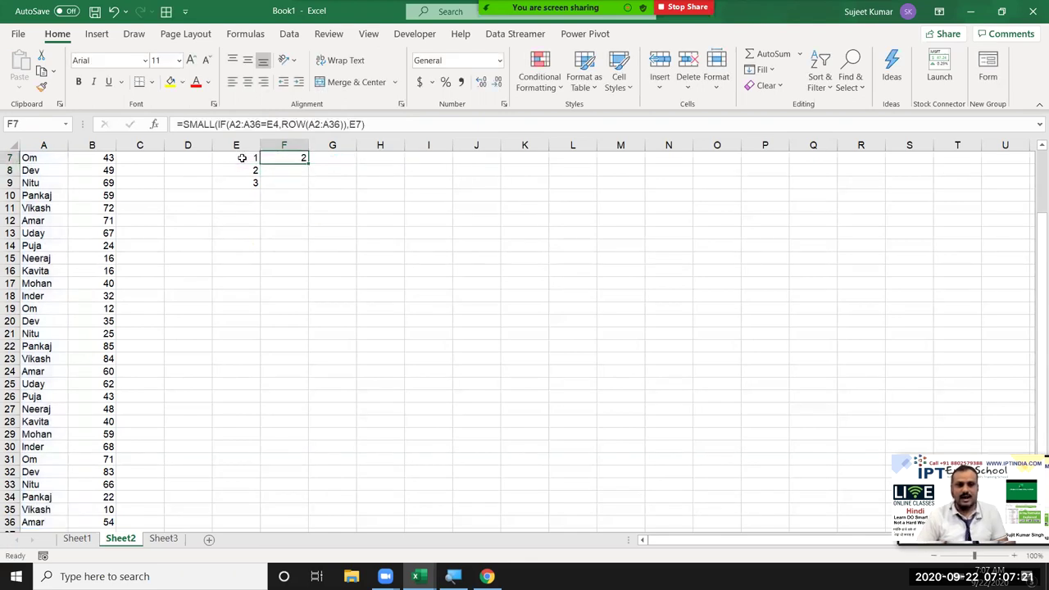
Step: Test the lookup with serial 2 in E7, then undo to restore row 2
scroll(242, 157, "up", 1)
key("Up")
key("Down")
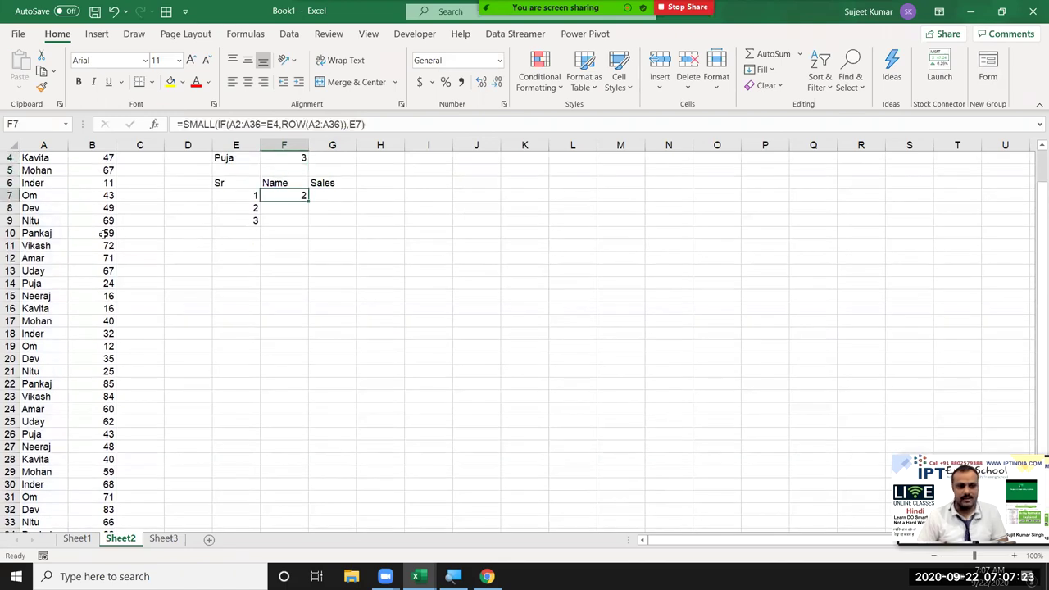
scroll(27, 184, "up", 1)
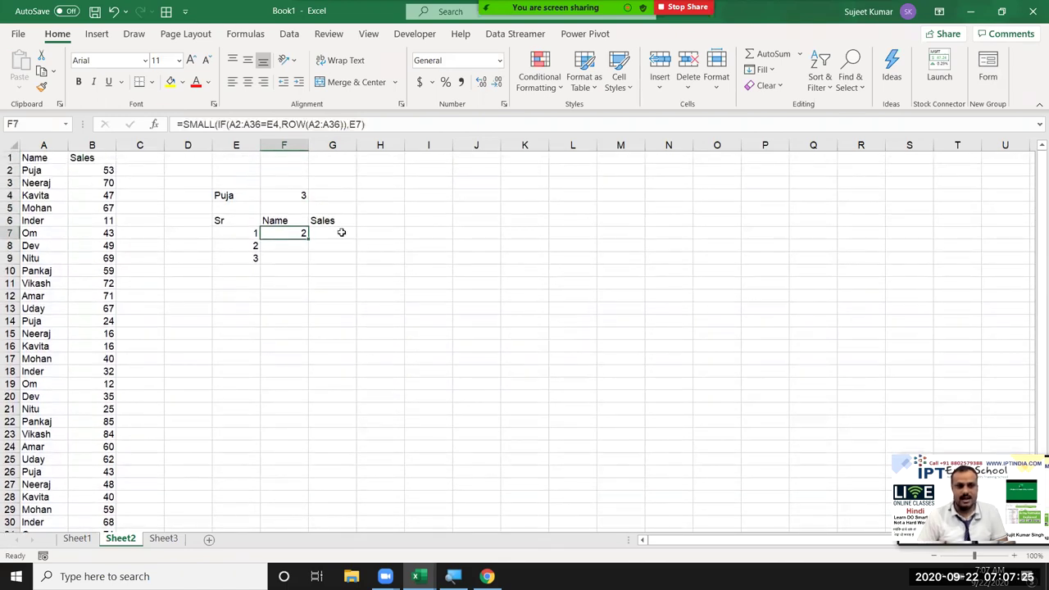
left_click(234, 226)
key("Down")
type("2")
key("Return")
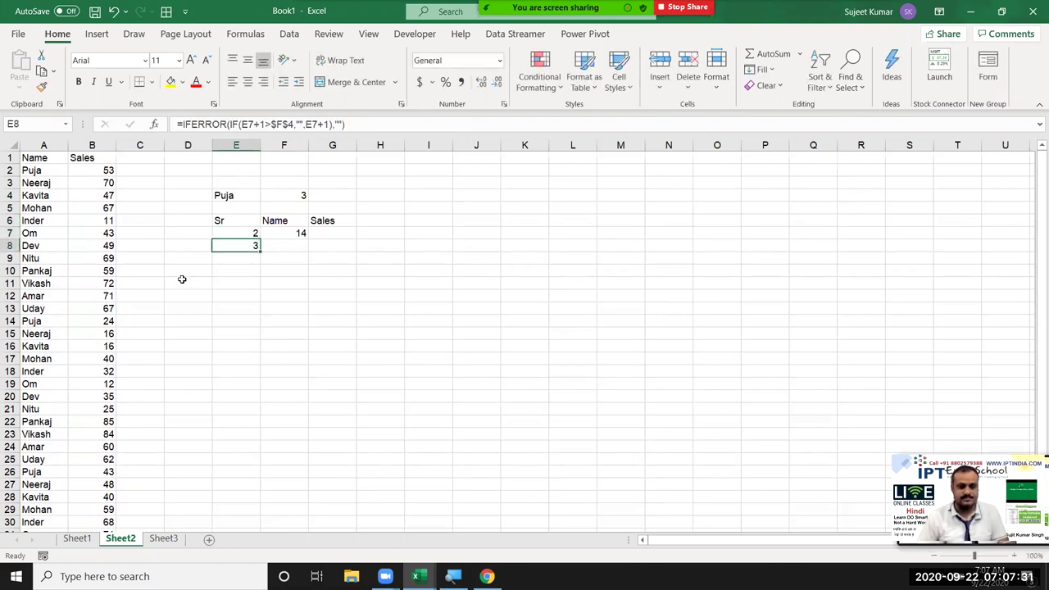
key("ctrl+z")
left_click(295, 234)
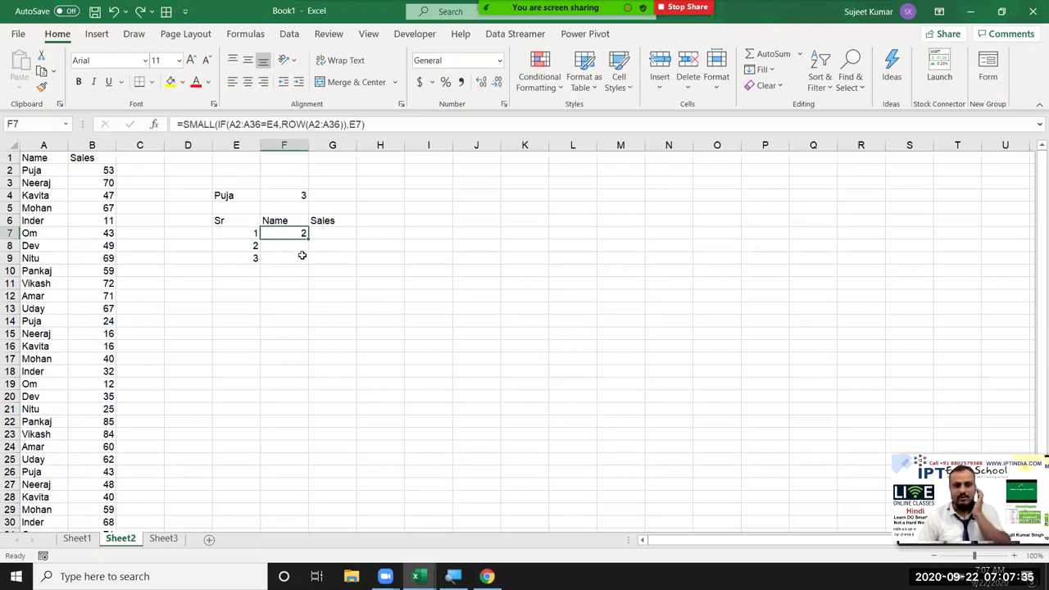
Step: Build F7's lookup on INDEX(A:A,…) and accept Excel's suggested formula correction
left_click(181, 124)
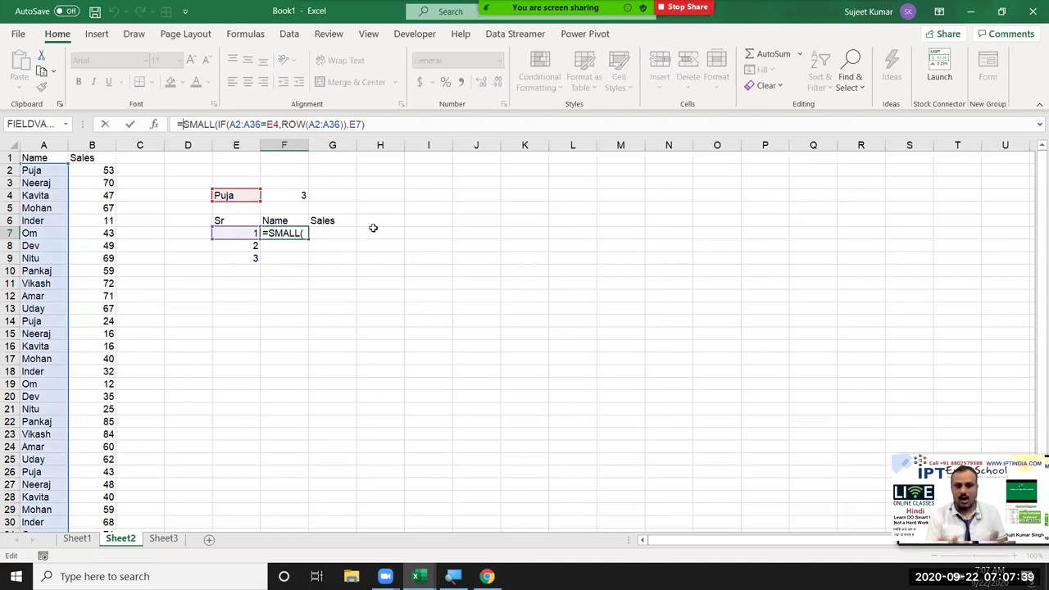
type("ind")
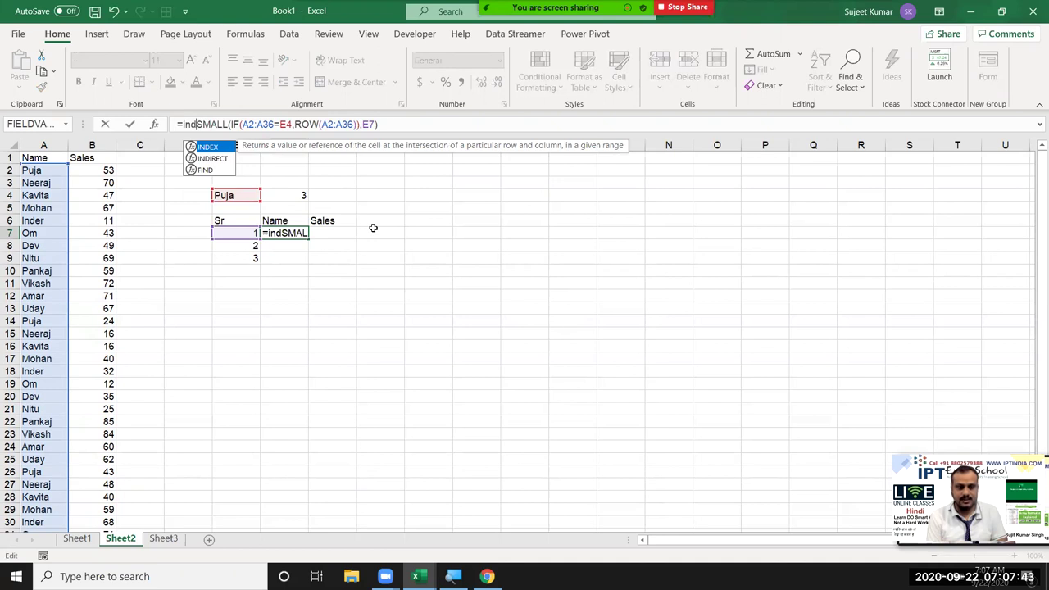
key("Tab")
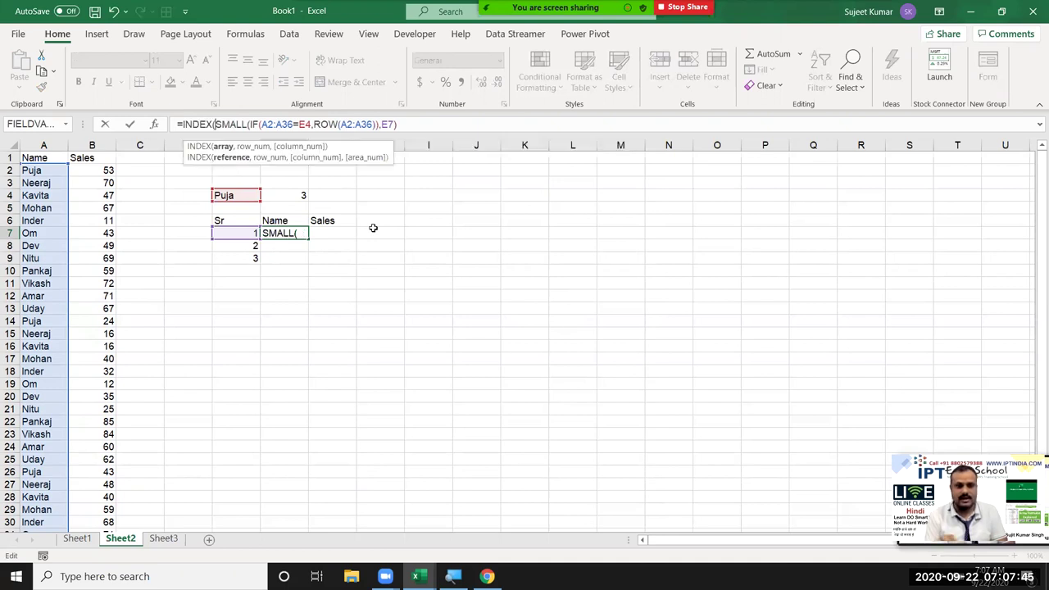
left_click(45, 145)
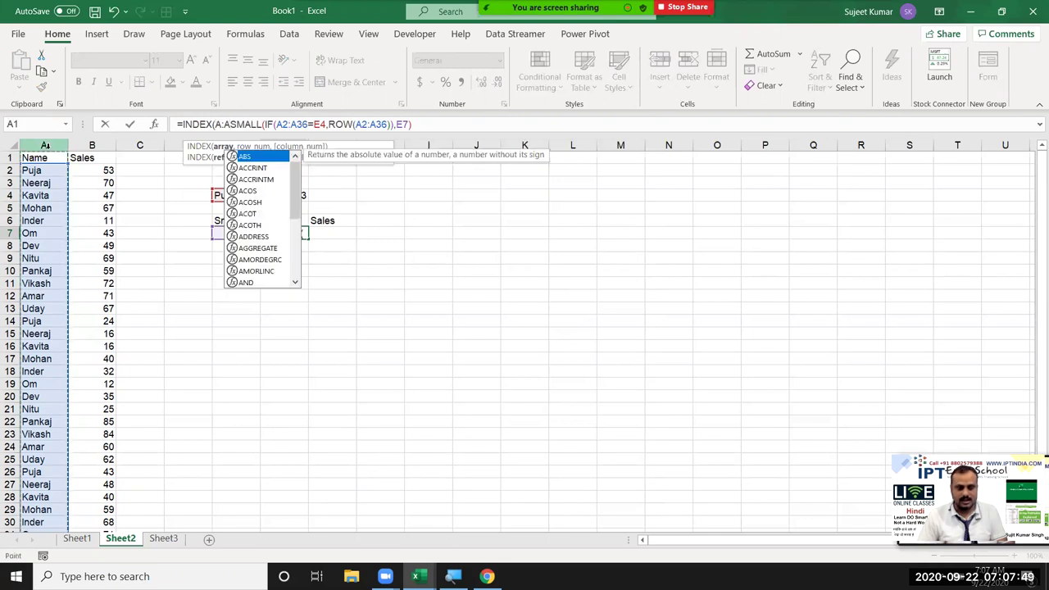
key("Escape")
key("Return")
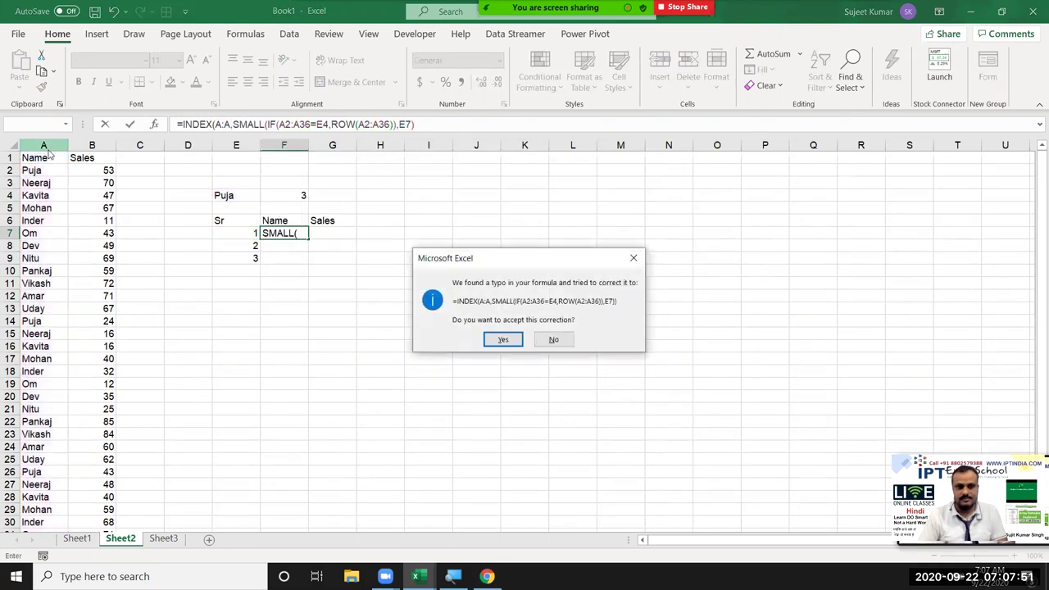
key("Return")
key("Up")
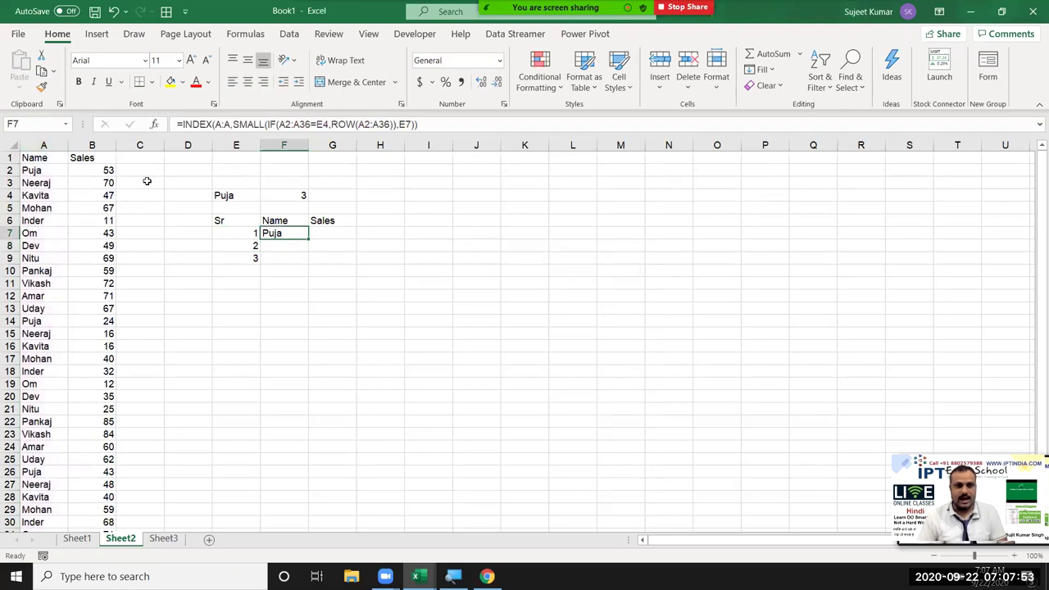
Step: Make the A2:A36 ranges and the E4 reference absolute in F7's formula
left_click(286, 127)
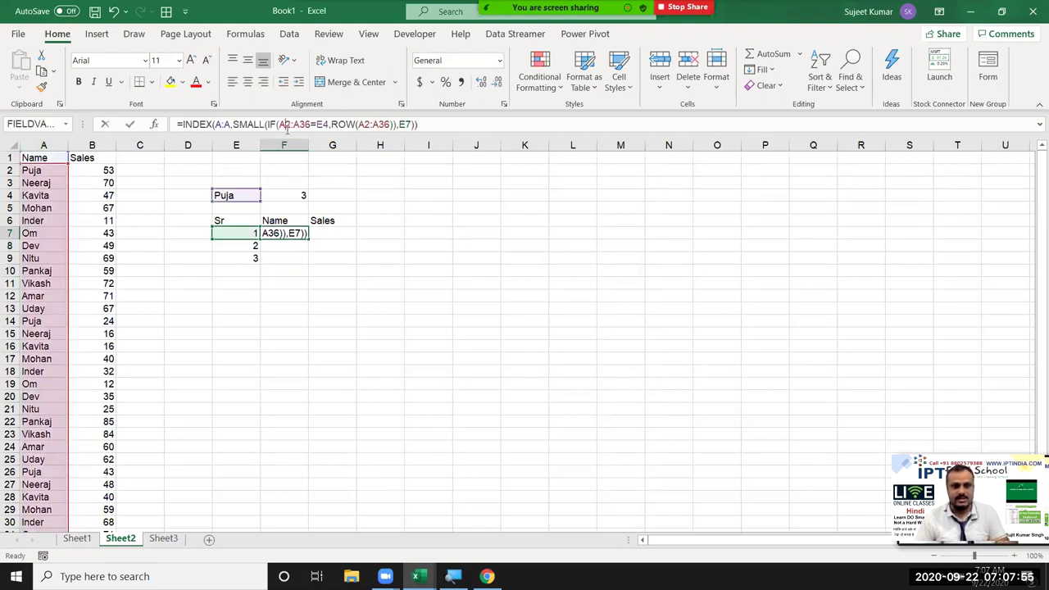
key("F4")
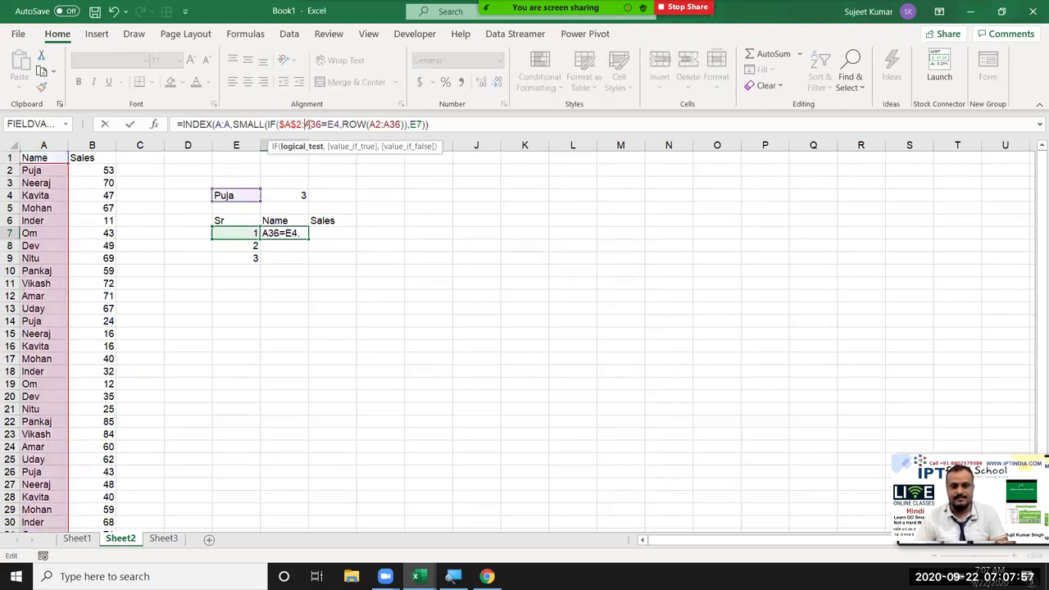
left_click(385, 124)
key("F4")
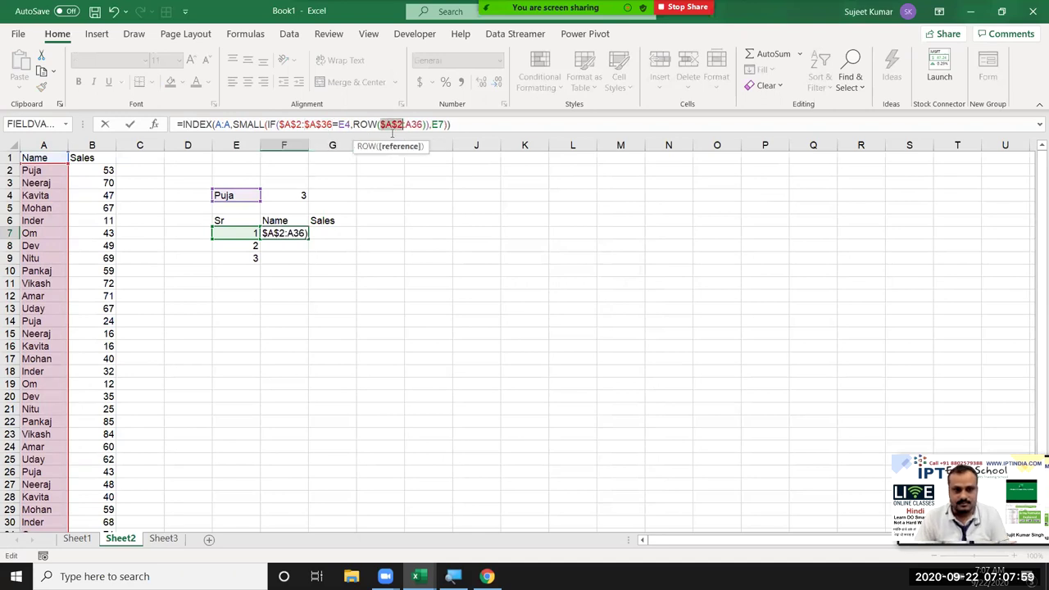
left_click(416, 125)
key("F4")
left_click(345, 124)
key("F4")
key("ctrl+Return")
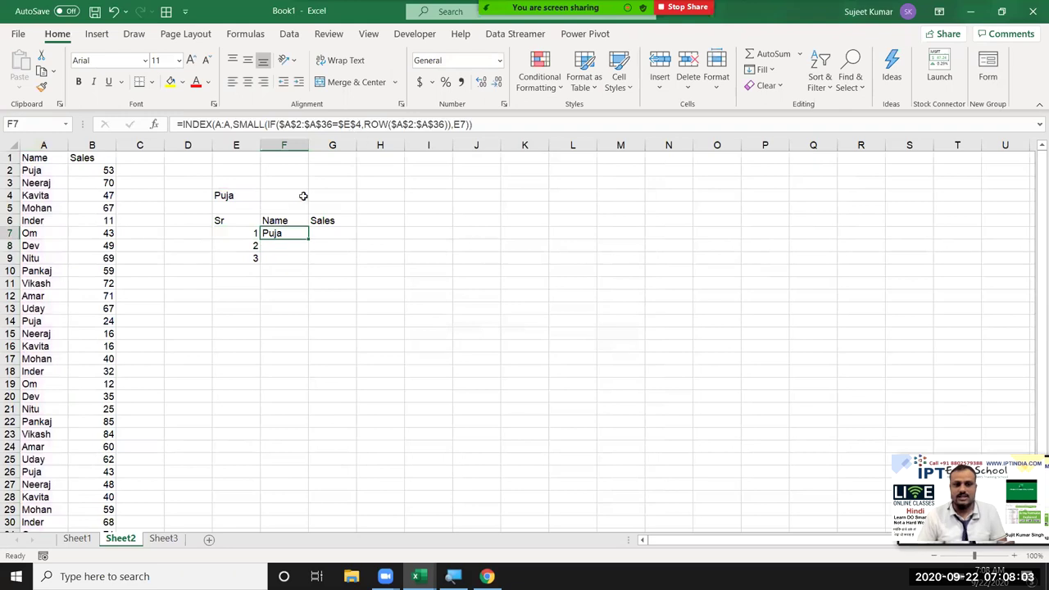
Step: Wrap F7's formula in IFERROR(…,"") and fill it down to F17
left_click(181, 124)
type("if")
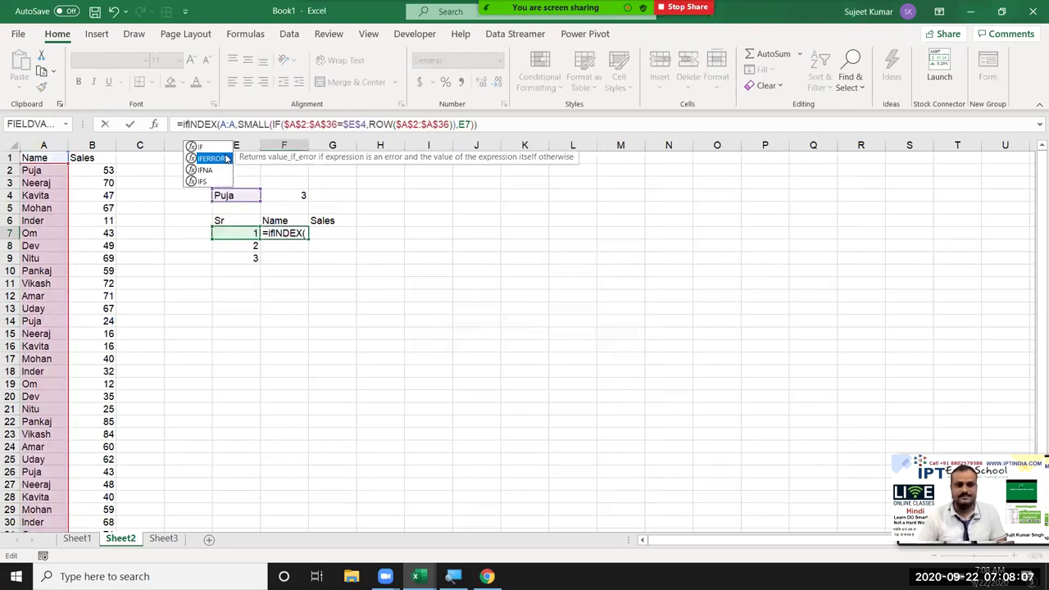
double_click(211, 159)
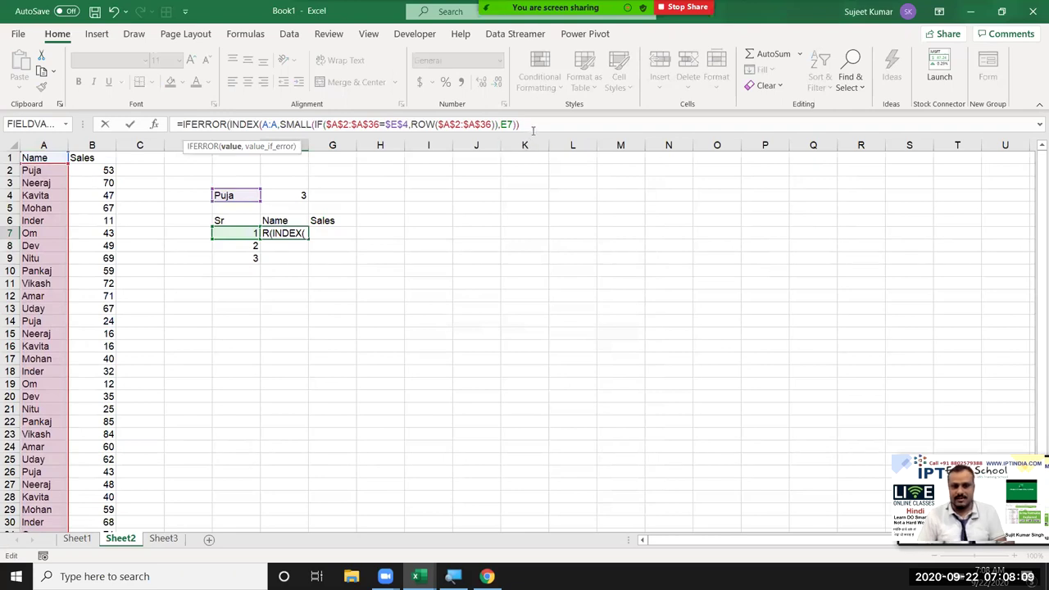
left_click(534, 125)
type(",E7")
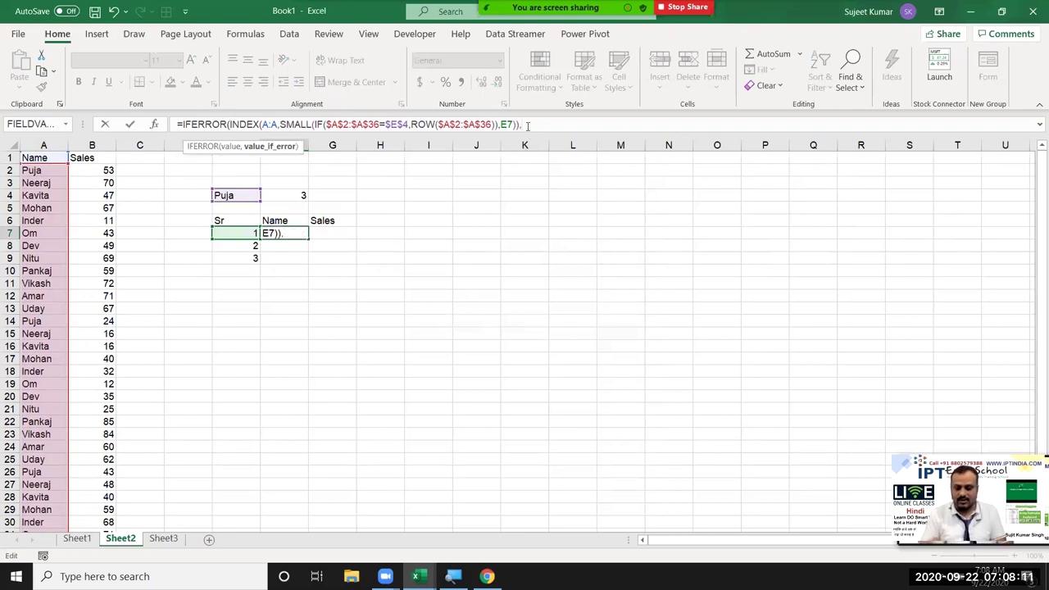
type(")")
key("Return")
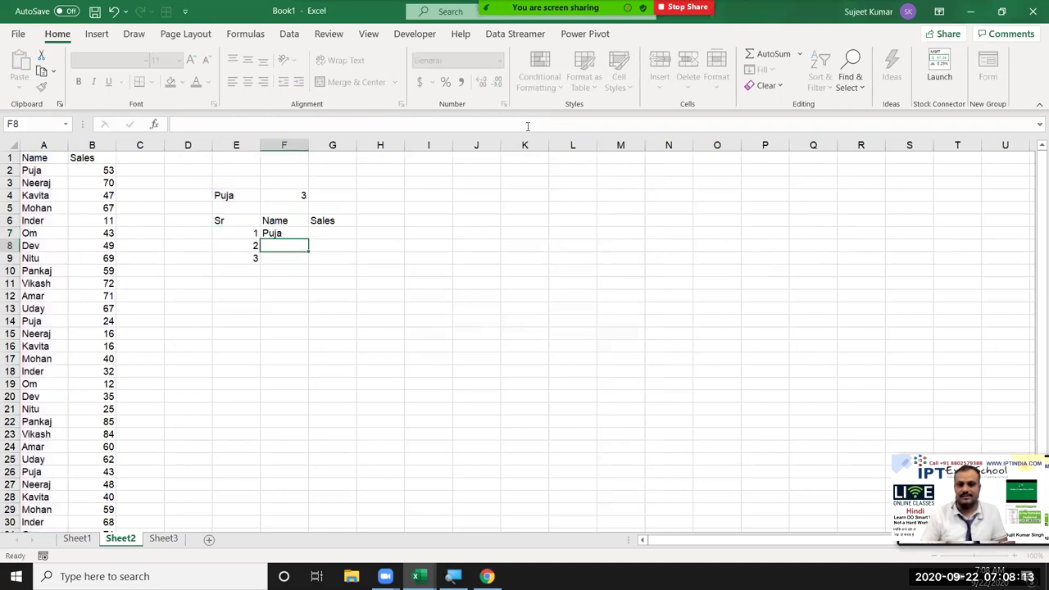
key("Up")
left_click_drag(306, 241, 302, 370)
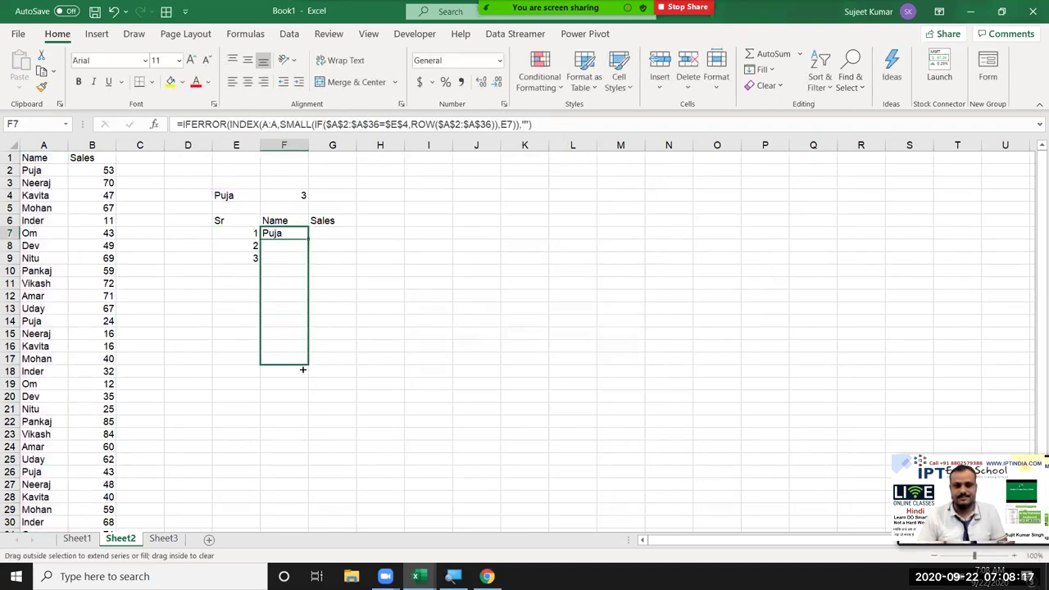
Step: Copy F7's lookup formula into G7
left_click(292, 236)
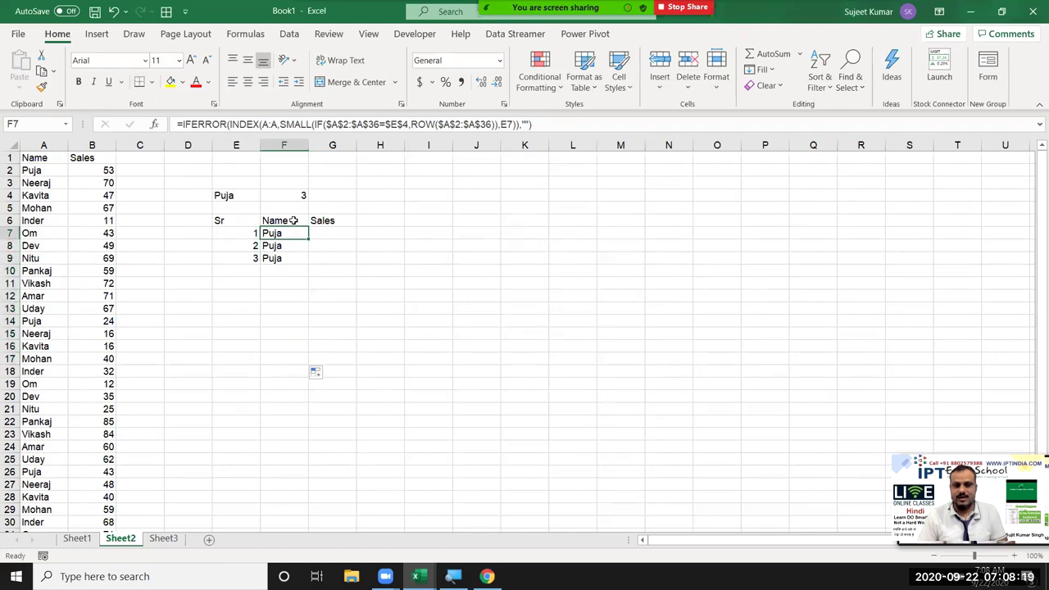
key("F2")
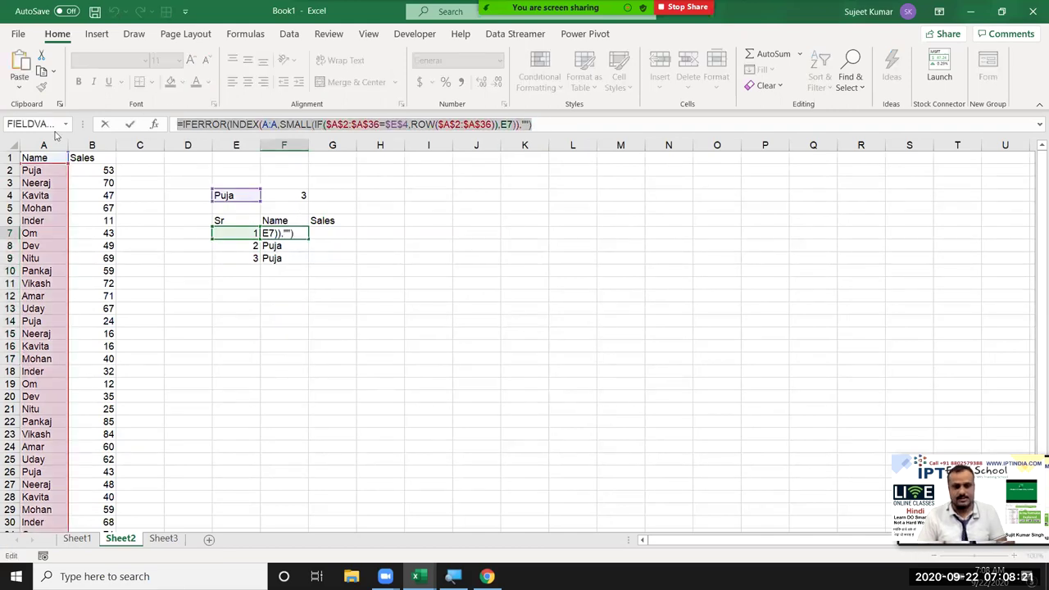
key("Escape")
left_click(337, 235)
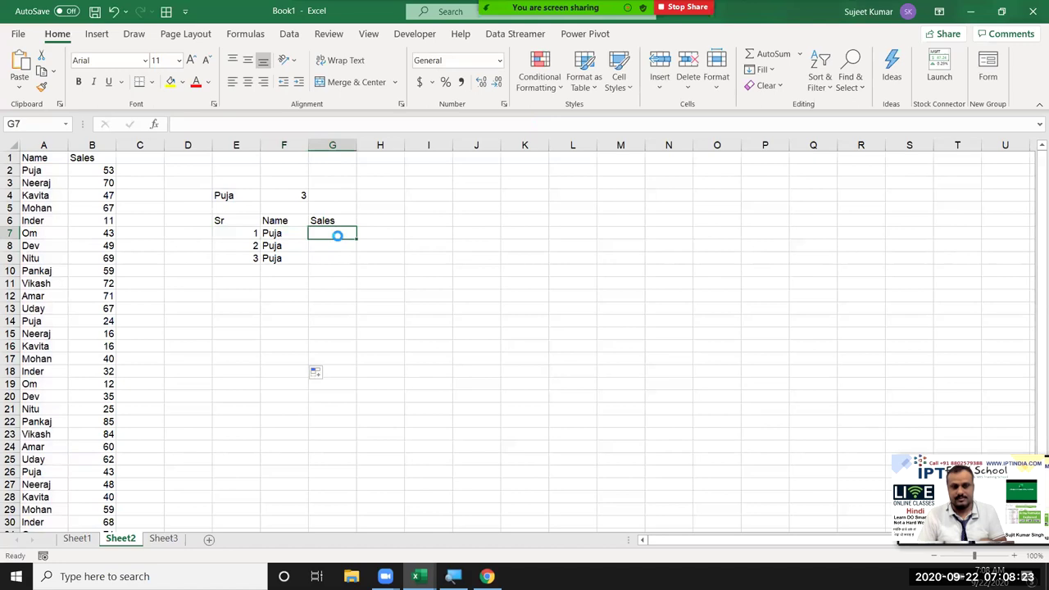
type("=IFERROR(INDEX(A:A,SMALL(IF($A$2:$A$36=$E$4,ROW($A$2:$A$36)),E7)),\"\")")
Step: Change G7's formula to INDEX(B:B,…) and fill it down to G17
left_click(351, 125)
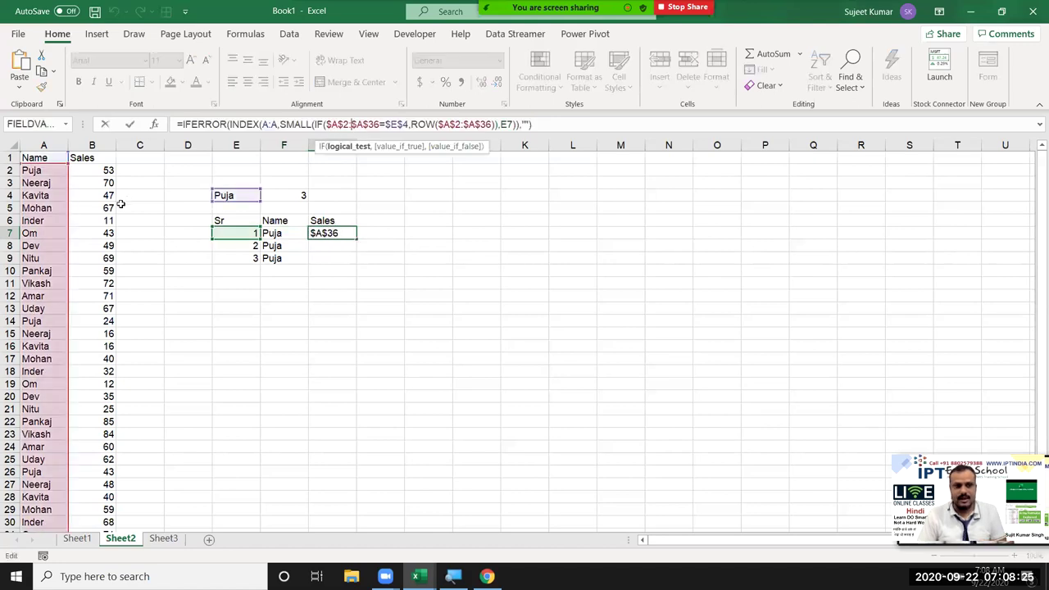
left_click(278, 124)
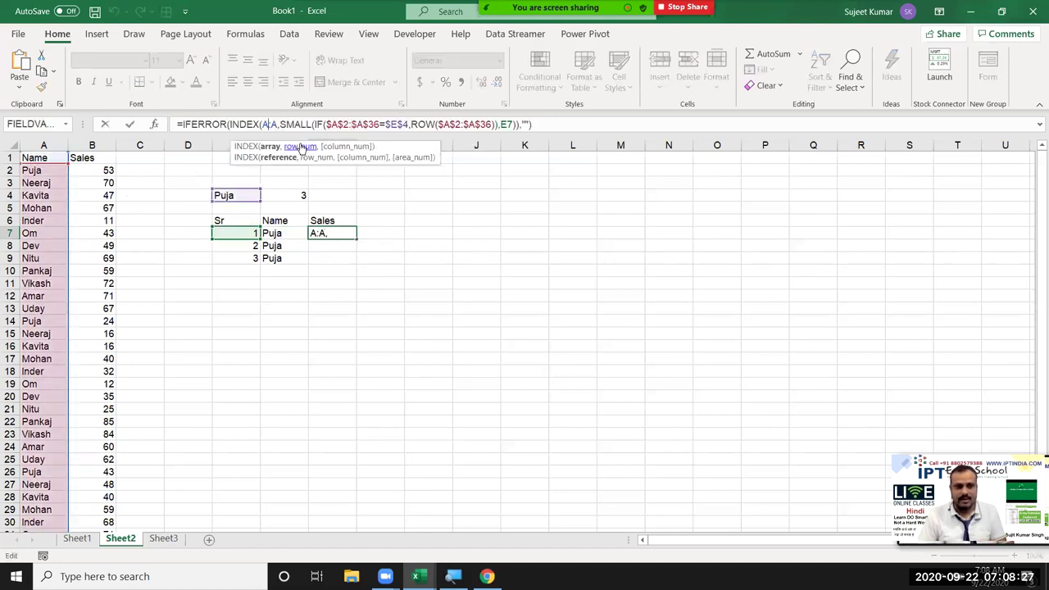
key("BackSpace")
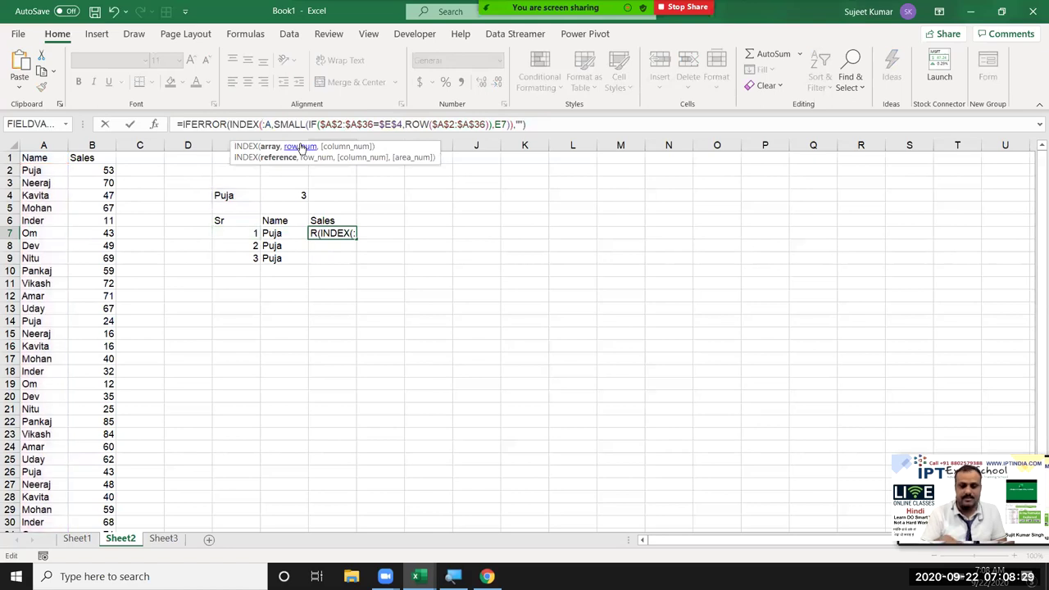
type("B")
key("Right")
key("Delete")
type("B")
key("Return")
key("Up")
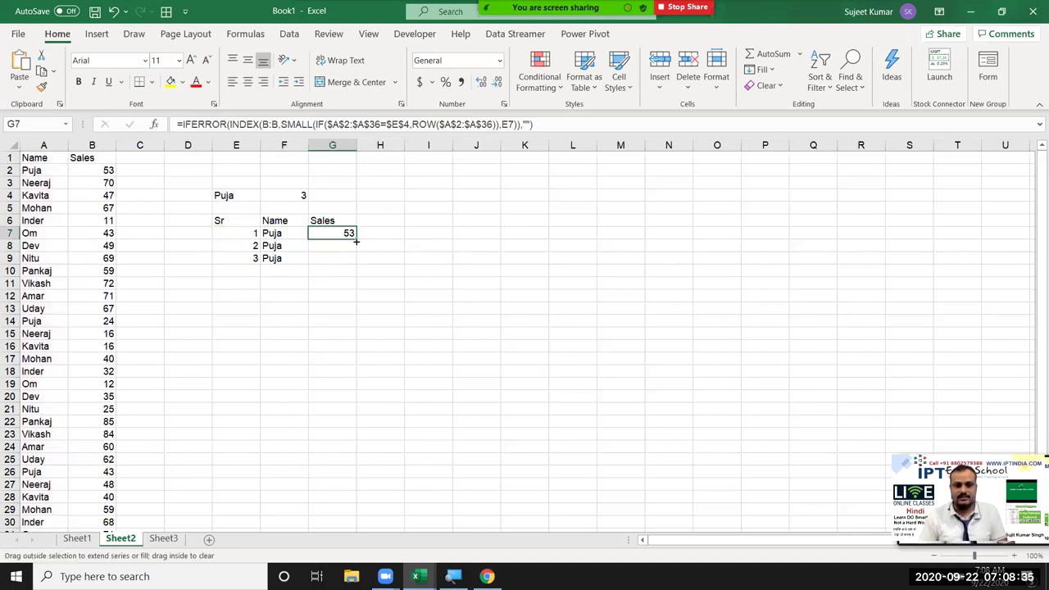
left_click_drag(356, 241, 354, 361)
left_click(256, 334)
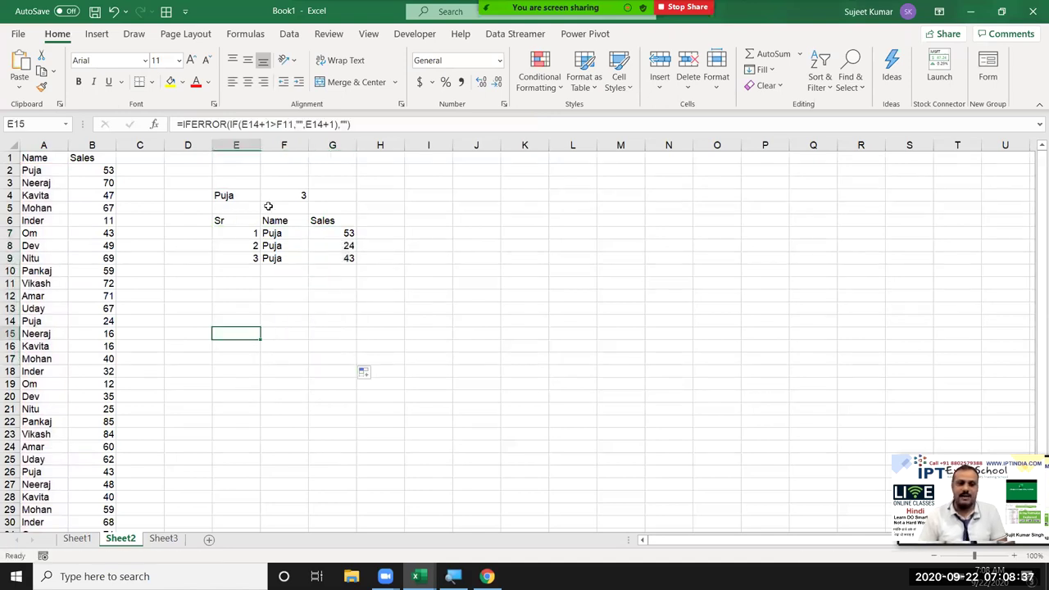
Step: Try Om, then Vikash, as the lookup name in E4
left_click(228, 198)
type("Om")
key("Return")
left_click(237, 198)
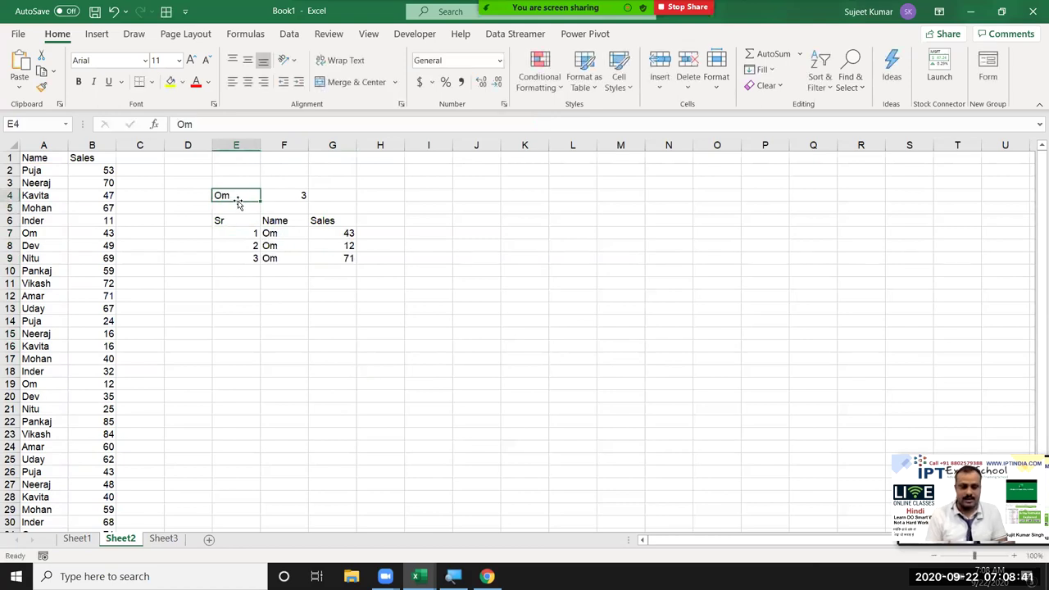
type("Vikas")
key("Return")
left_click(238, 198)
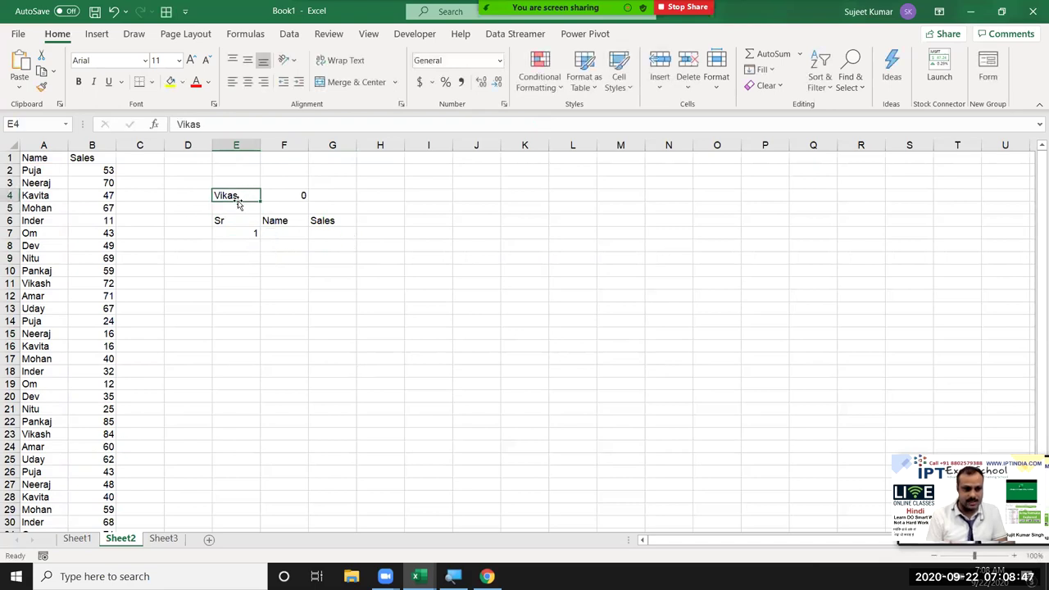
type("Vi")
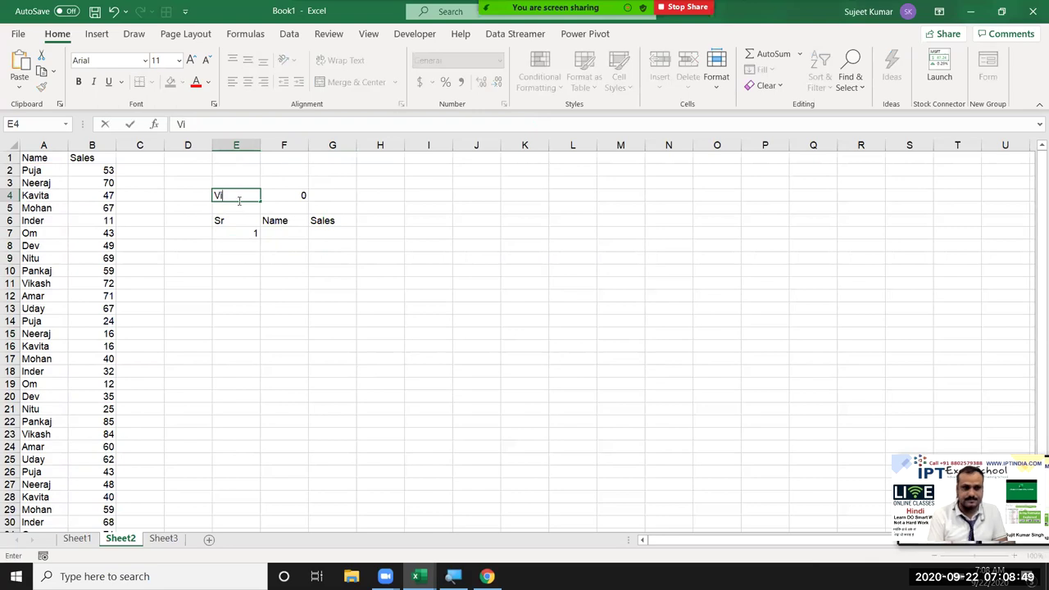
type("kash")
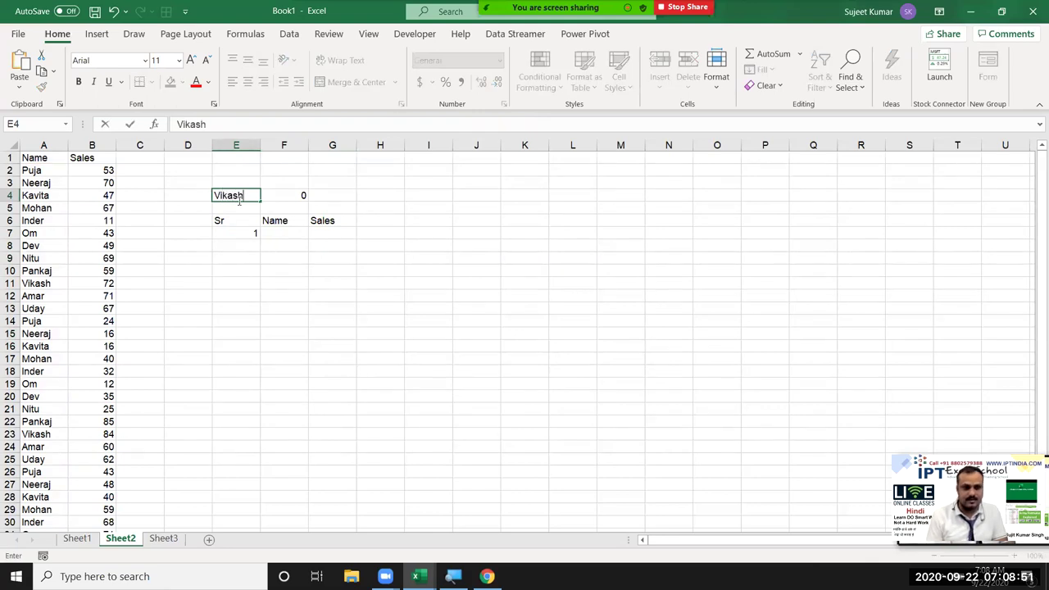
key("Return")
Step: Switch the lookup name in E4 to Dev, then to inder
left_click(238, 201)
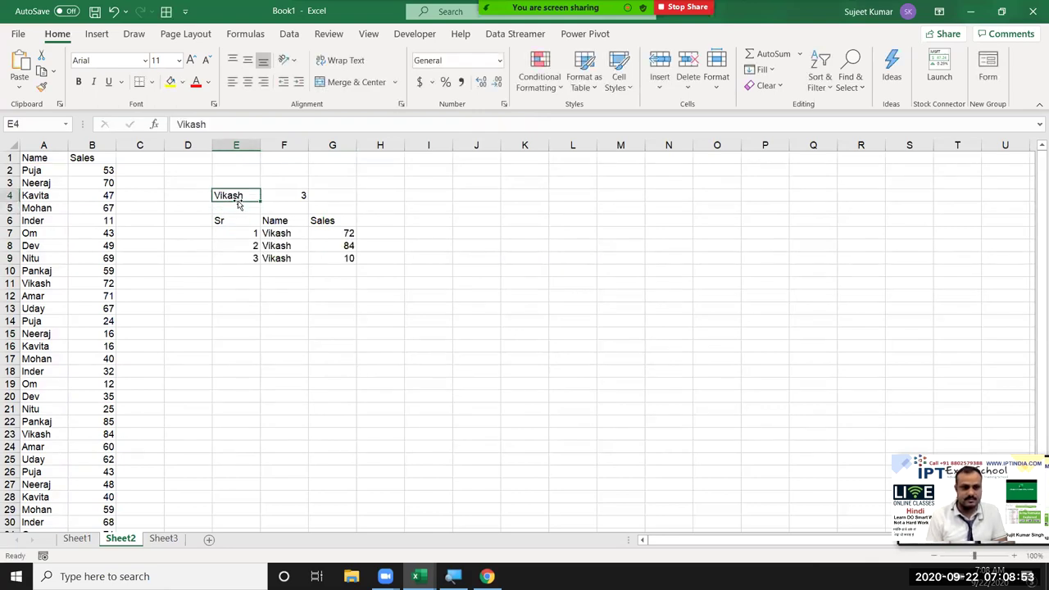
type("Dev")
key("Return")
left_click(237, 200)
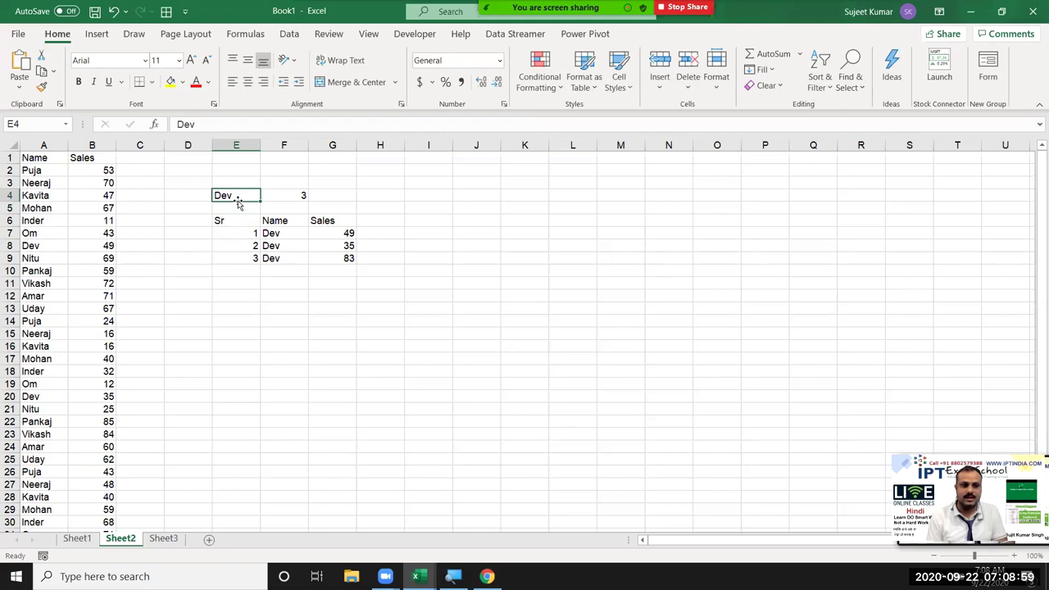
type("inder")
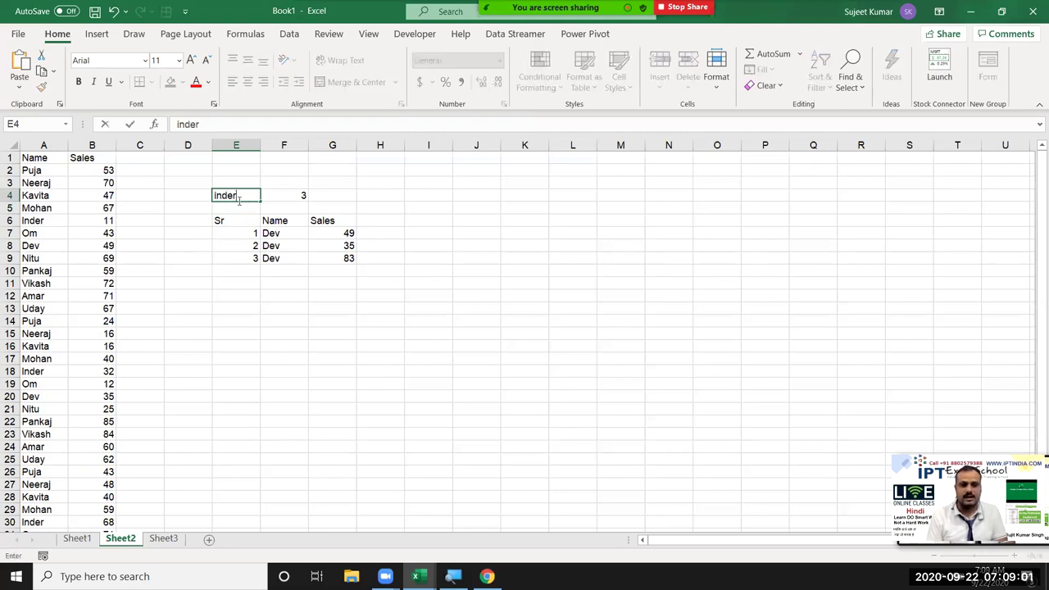
key("Return")
Step: Check the COUNTIF formula in F4 and the sales formulas down column G
left_click(239, 200)
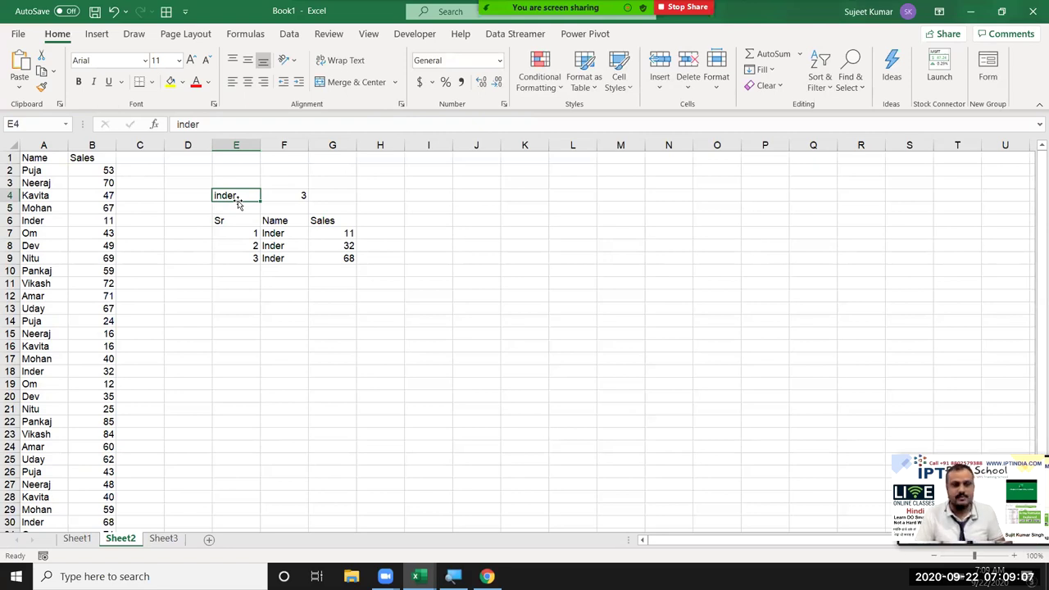
key("Right")
key("Right")
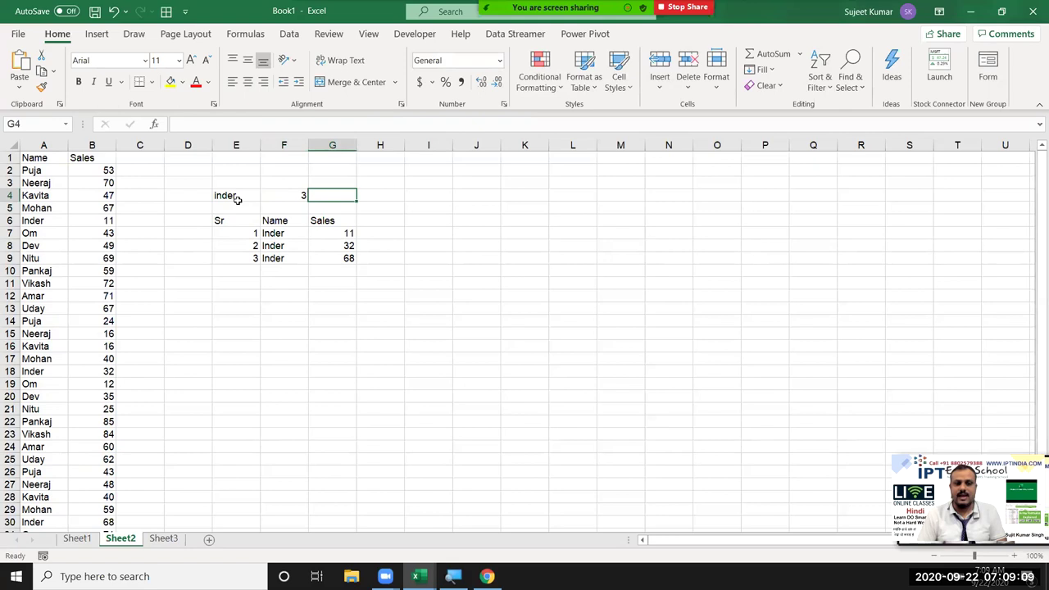
key("Left")
key("Right")
key("Down")
key("Down")
key("Down")
key("Down")
key("Down")
key("Down")
key("Down")
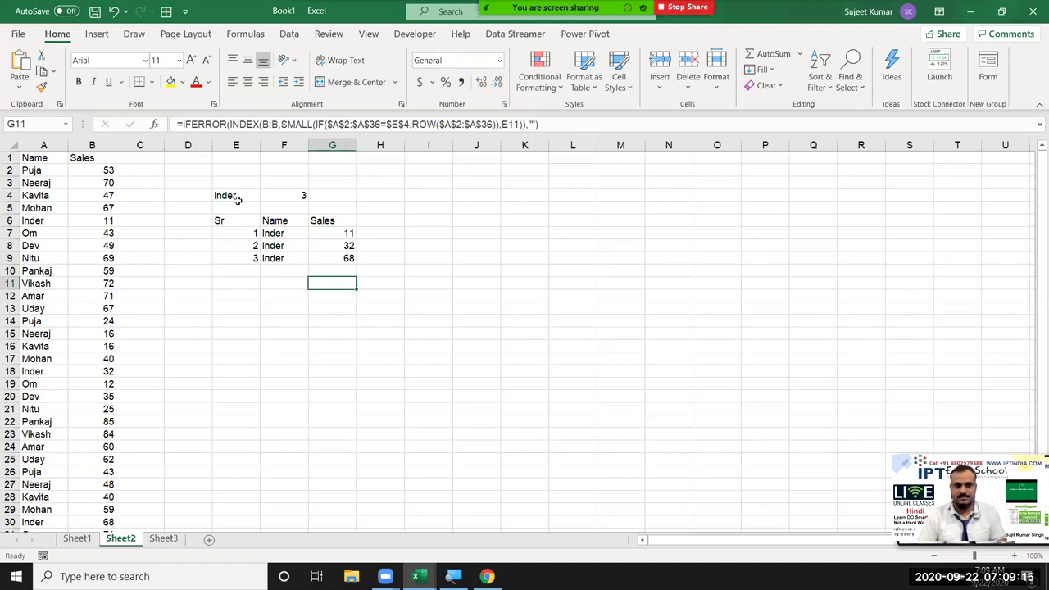
key("Up")
key("Up")
key("Up")
key("Up")
key("Up")
key("Up")
key("Up")
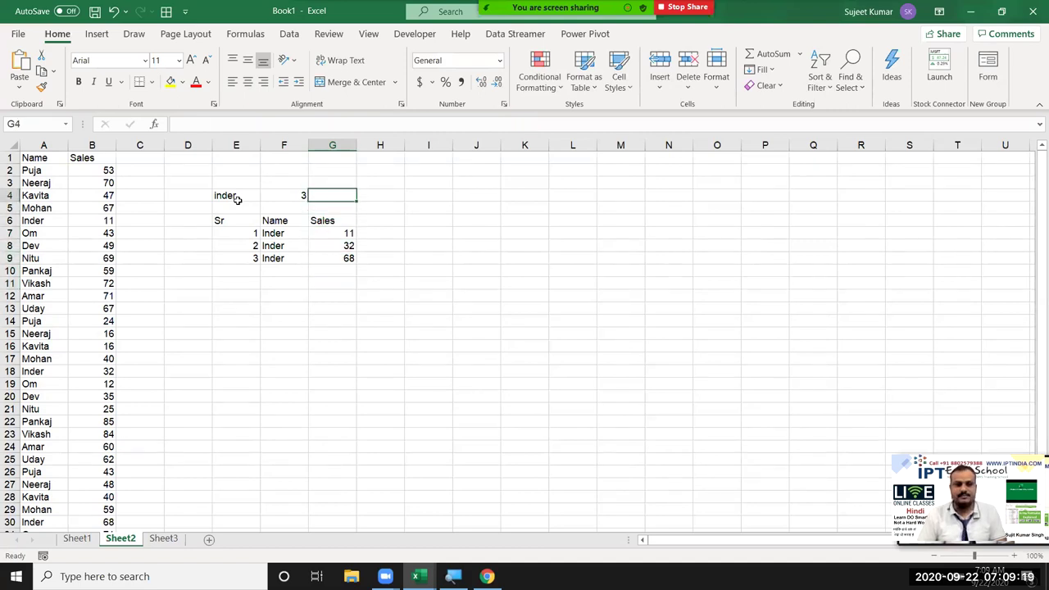
Step: Enter Puja in E2 and start typing her sales list 11,3… in F2
left_click(247, 174)
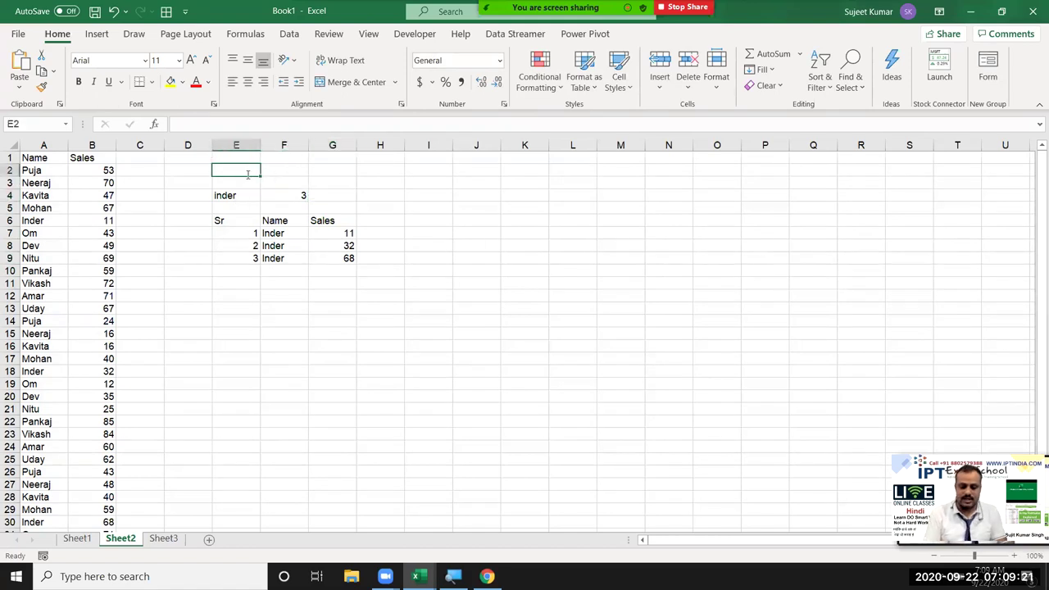
type("Puja")
key("Tab")
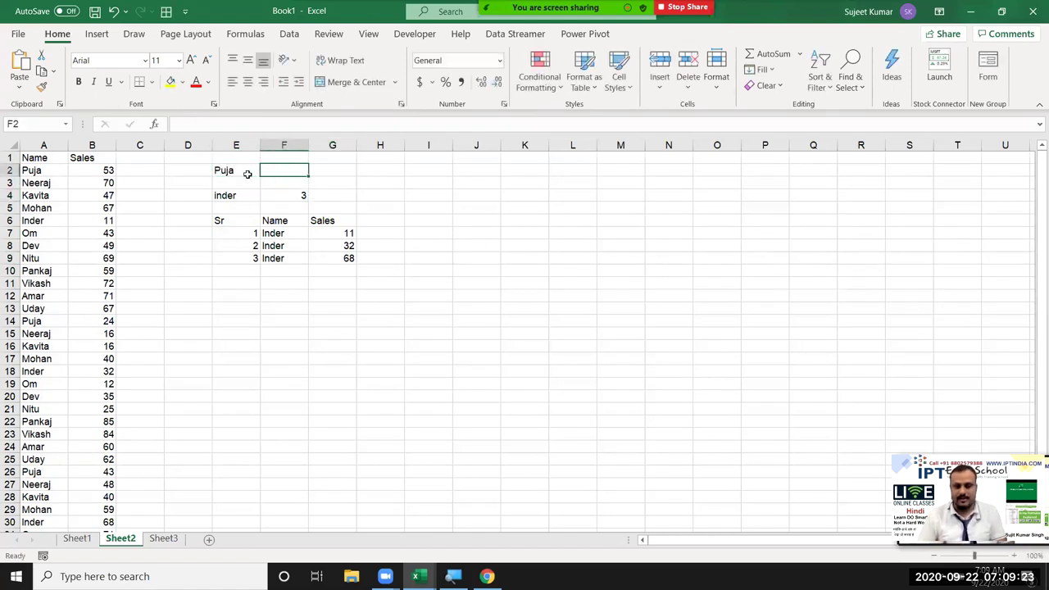
type("11,32,68")
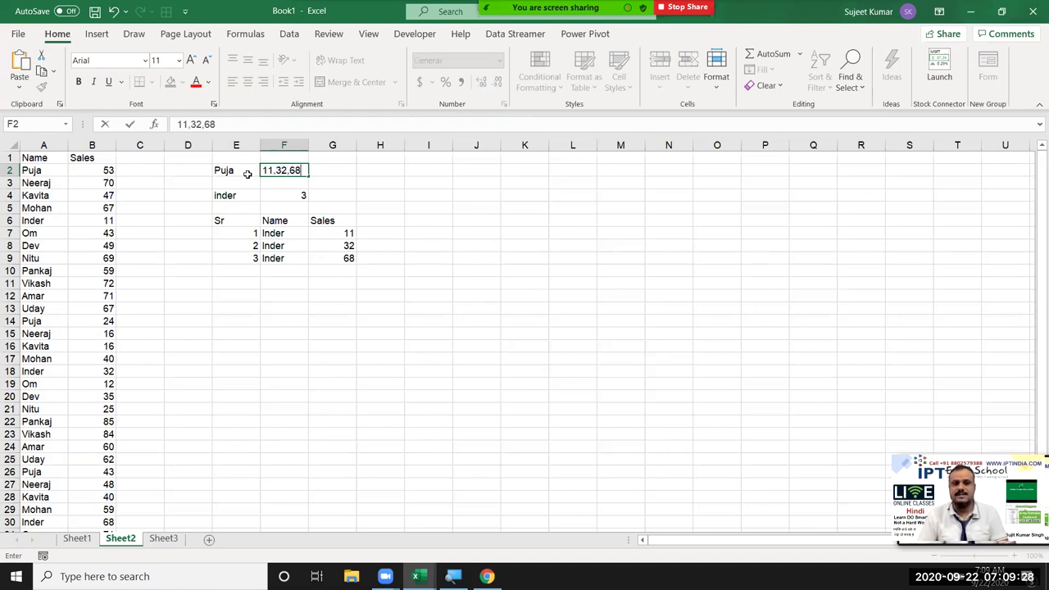
Step: Commit 11,32,68 in F2, then inspect the lookup formulas in E7, G7 and F7
left_click(247, 177)
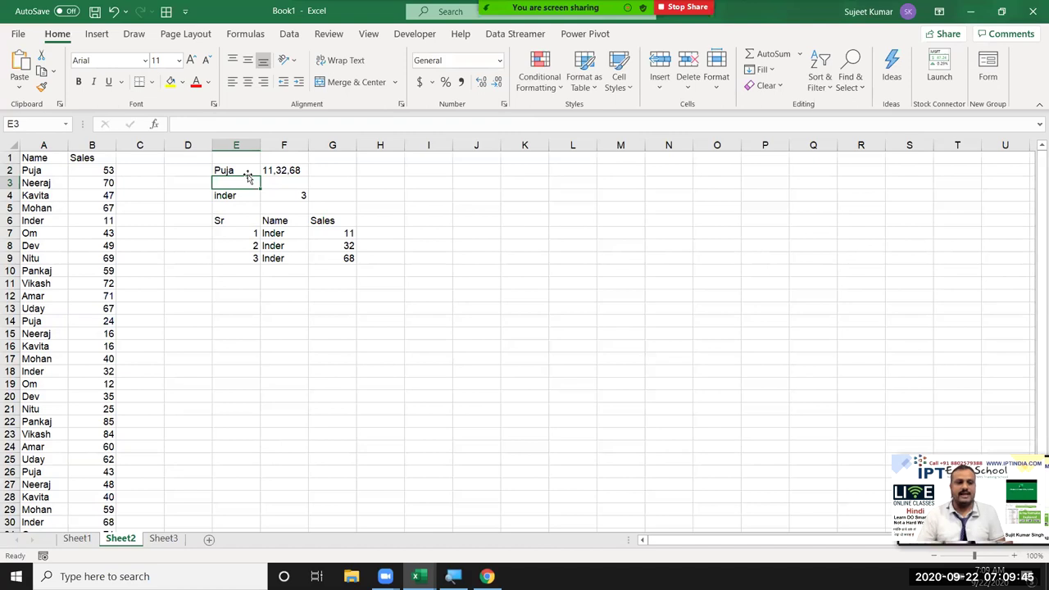
left_click(251, 235)
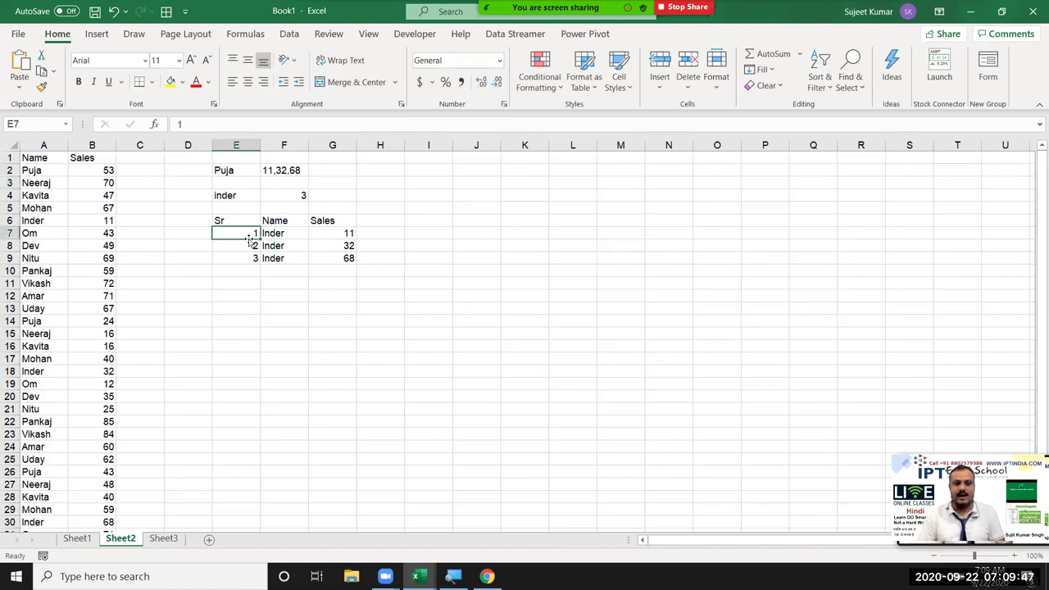
left_click(338, 235)
left_click(279, 234)
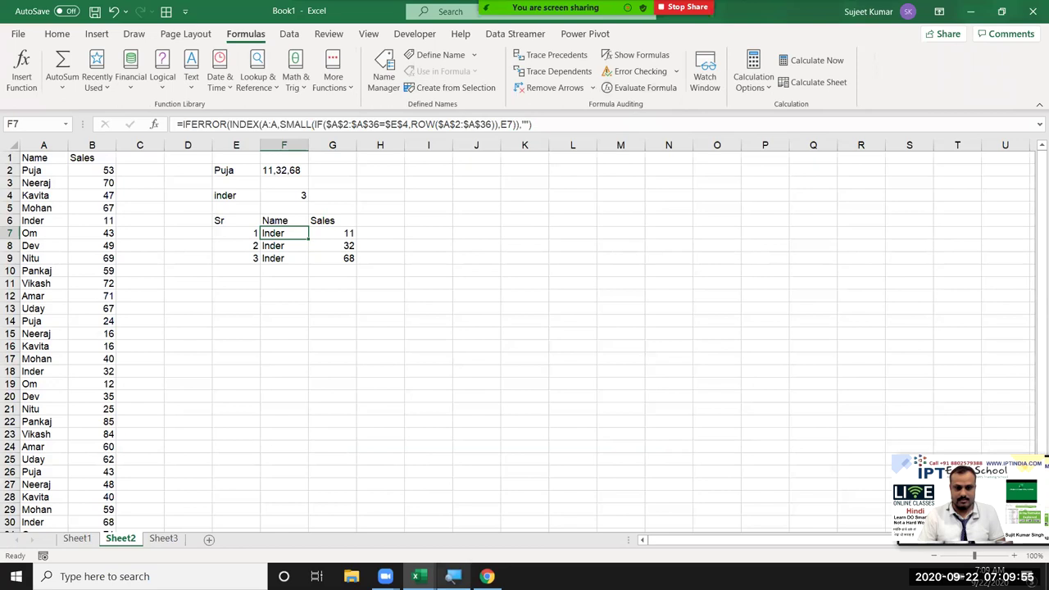
left_click(453, 576)
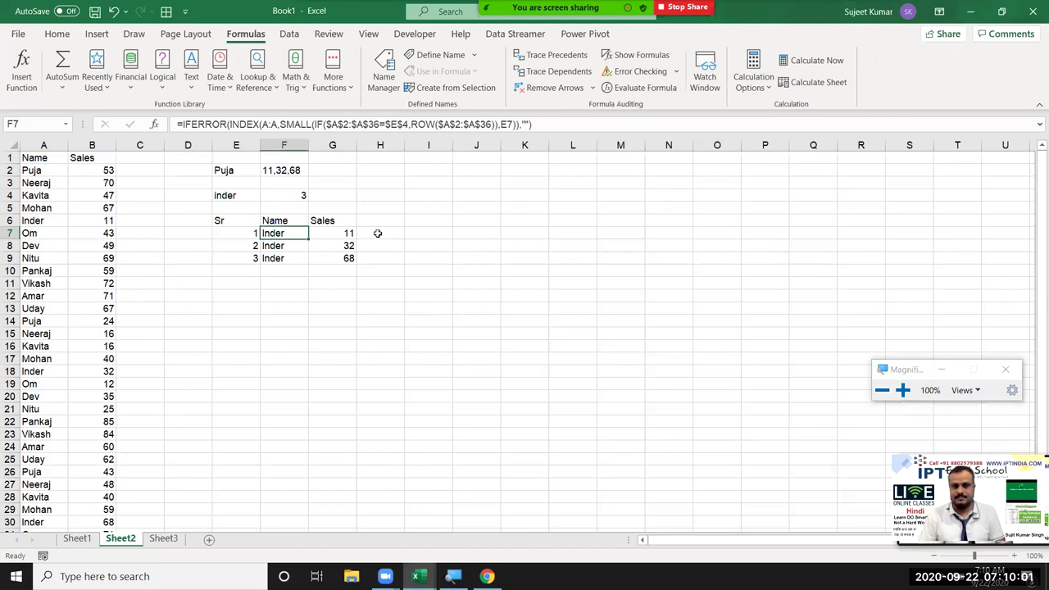
left_click(563, 156)
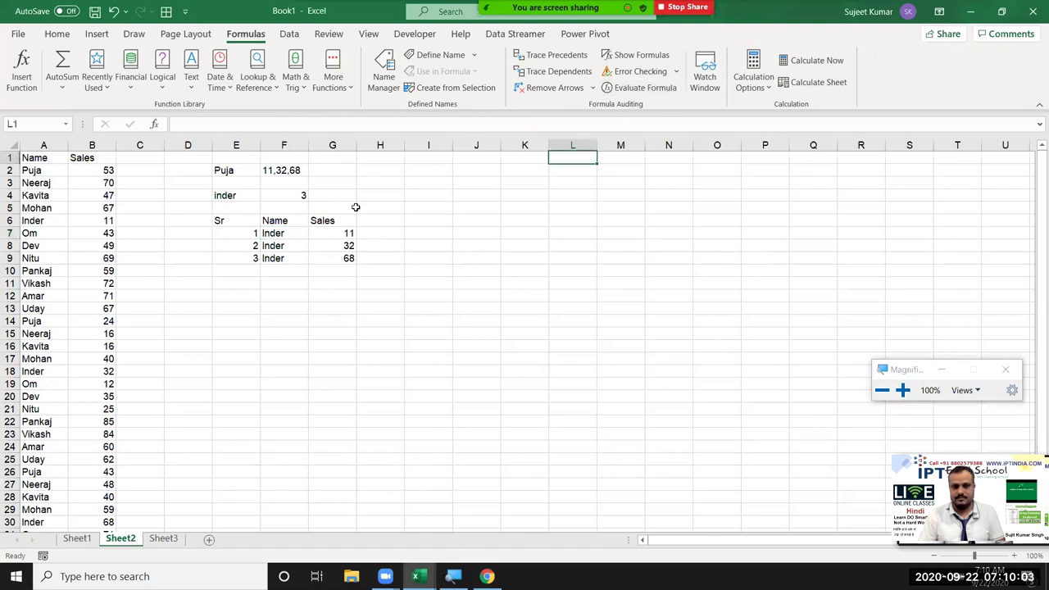
left_click(297, 232)
left_click(629, 92)
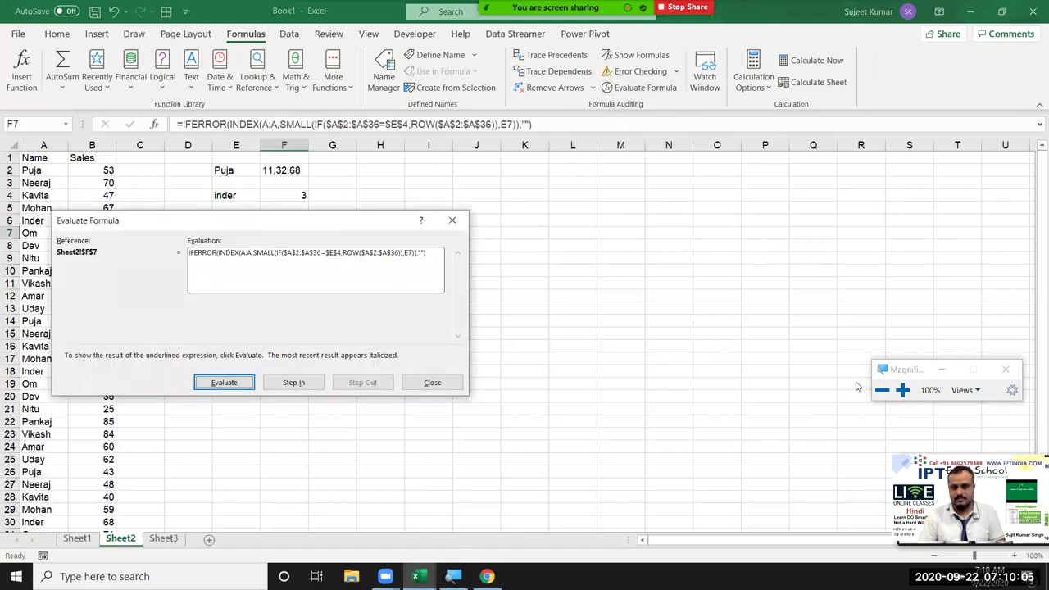
left_click(902, 390)
left_click(902, 390)
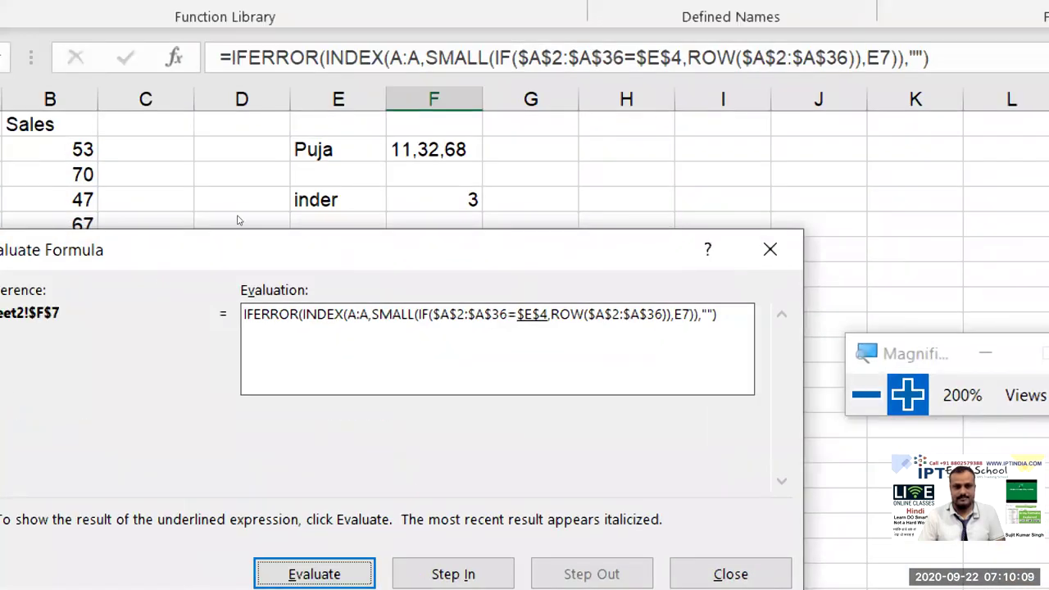
key("Return")
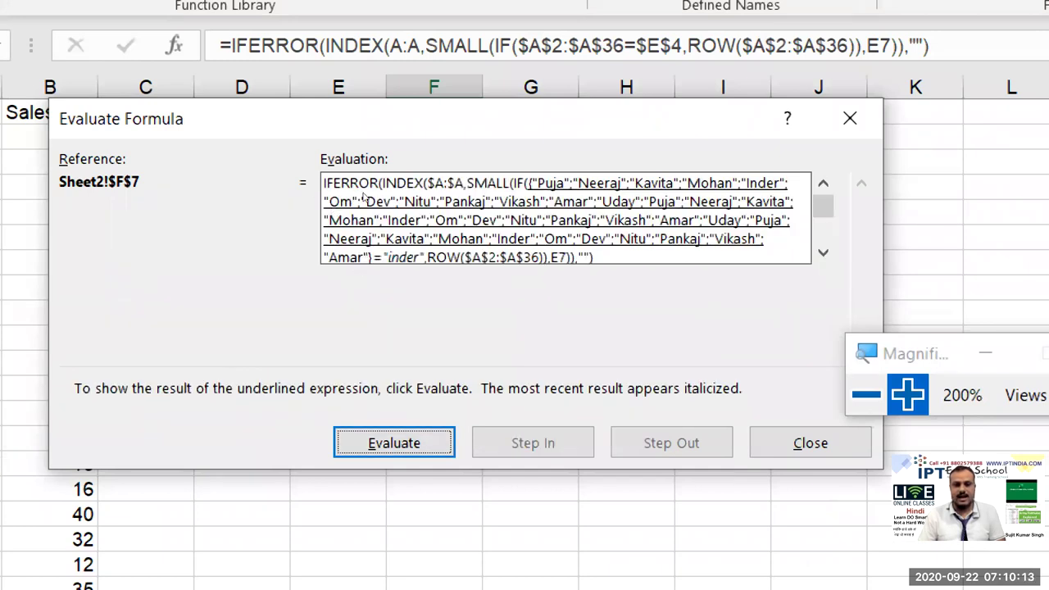
key("Return")
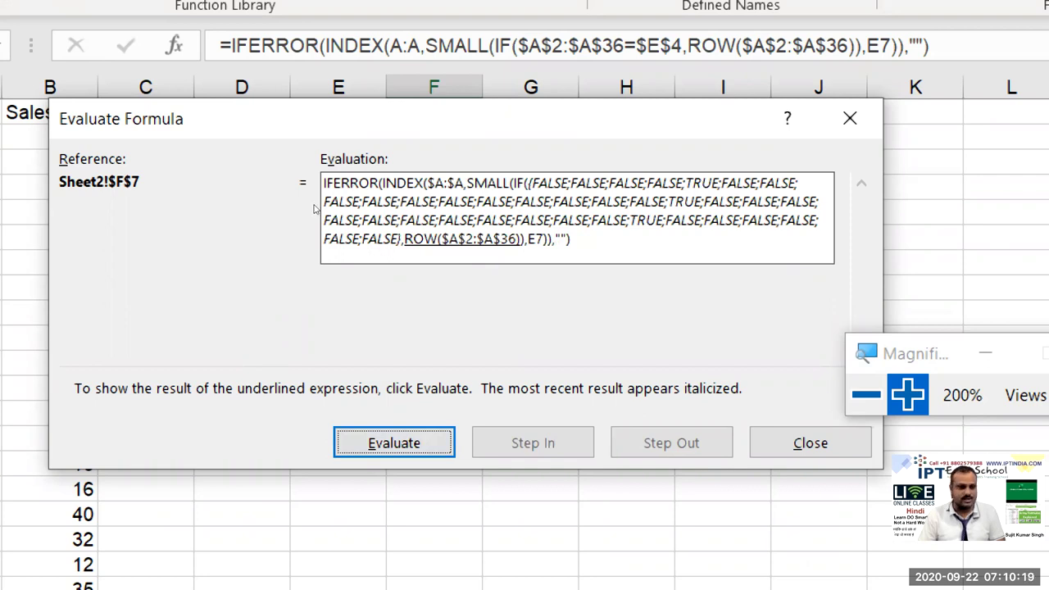
key("Return")
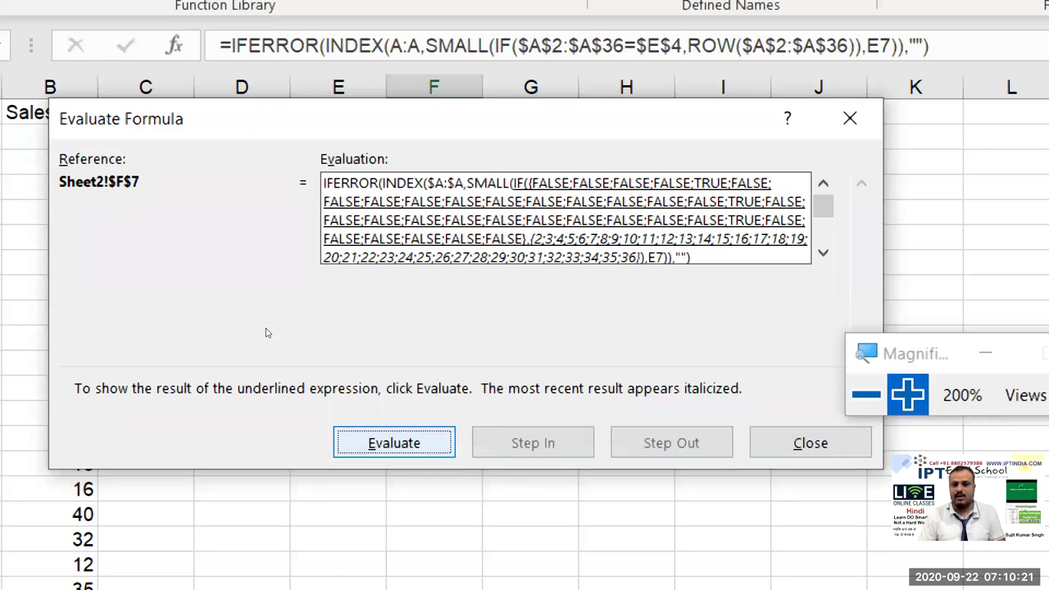
key("Return")
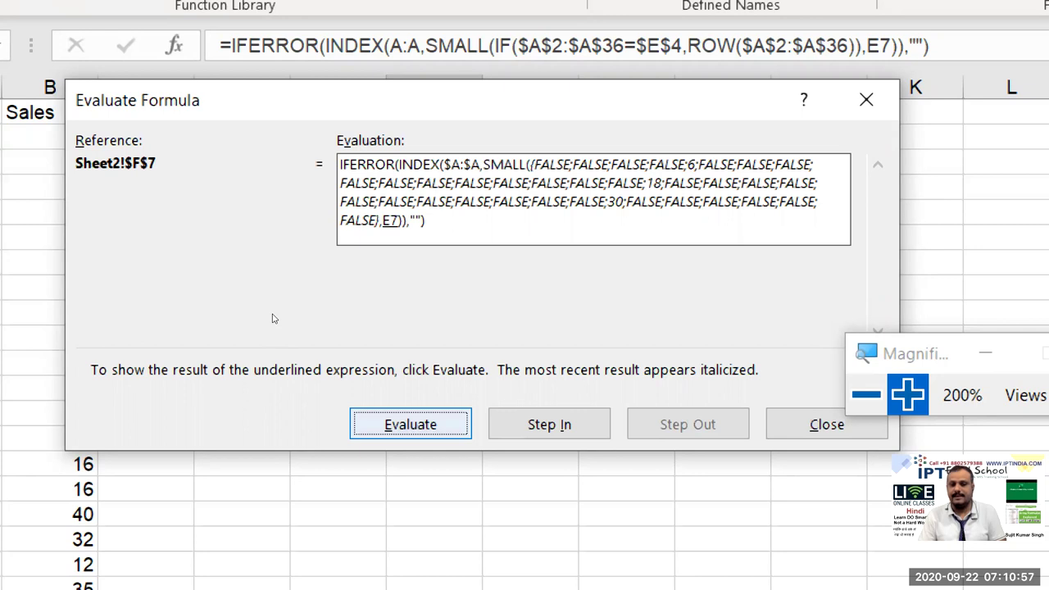
key("Return")
key("Return")
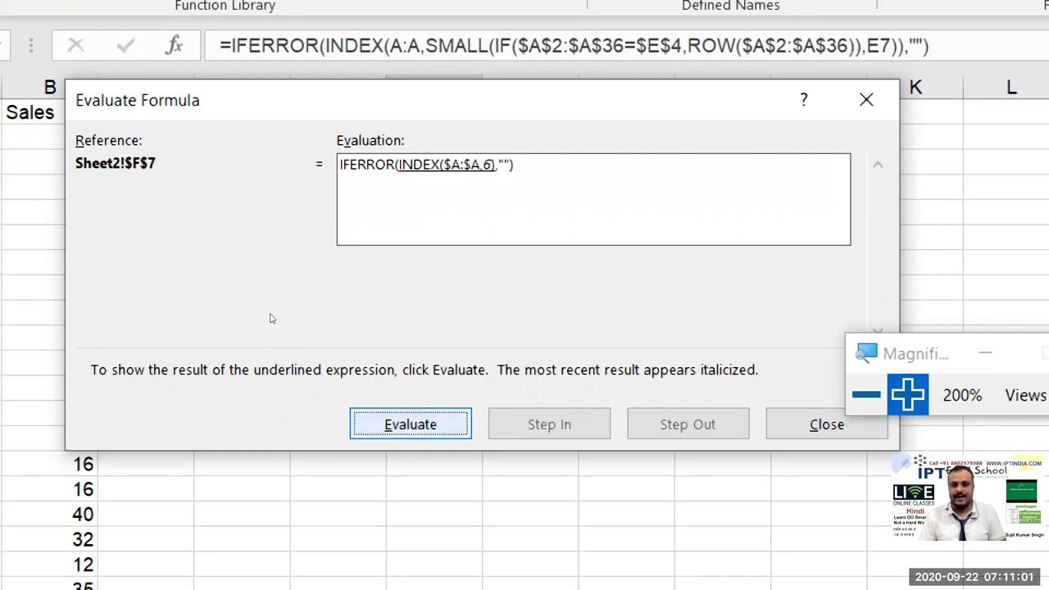
key("Return")
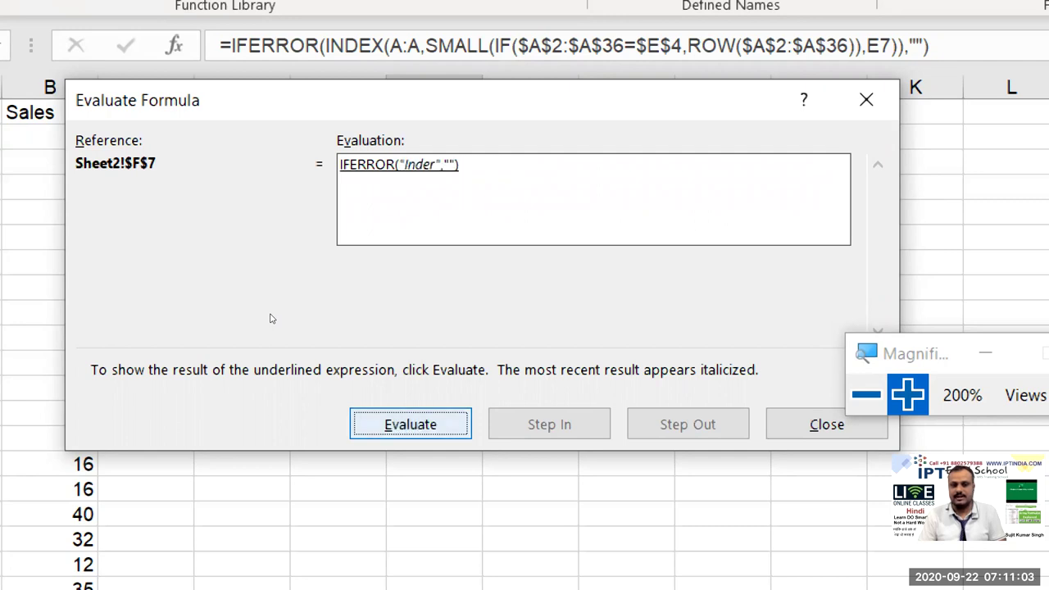
key("Return")
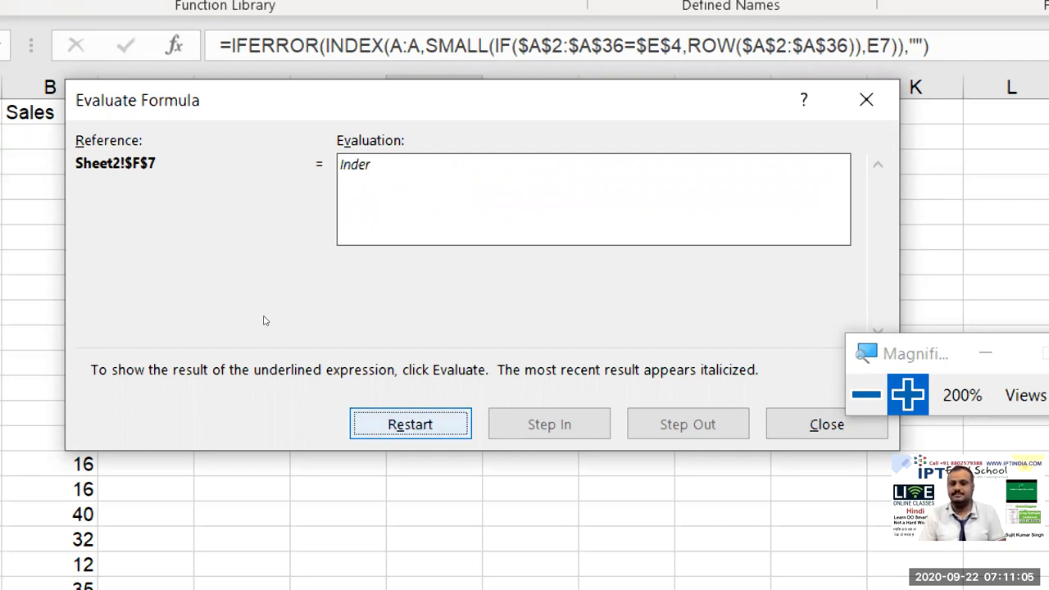
key("Escape")
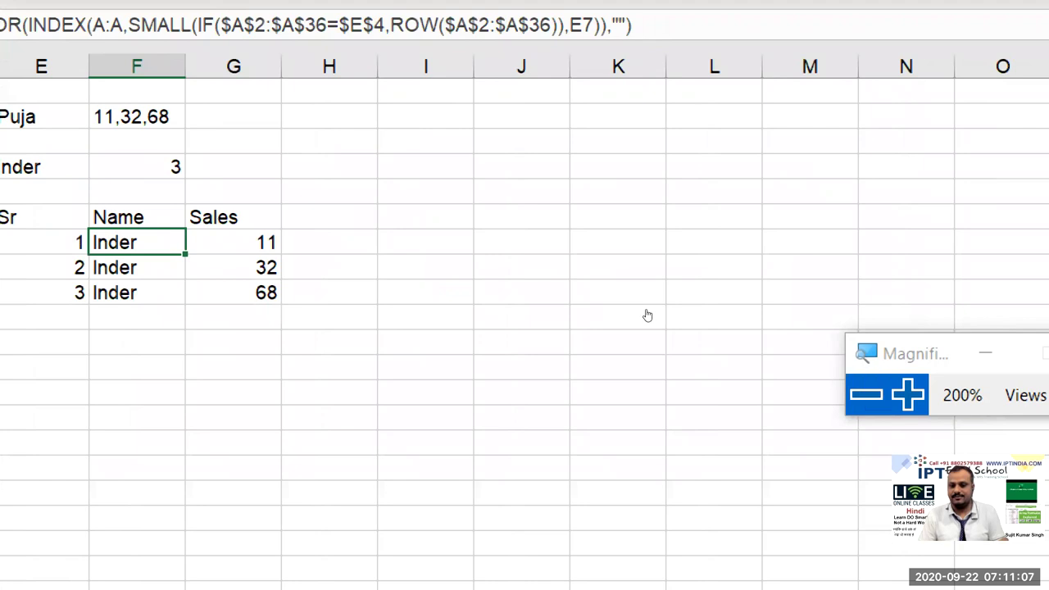
key("super+minus")
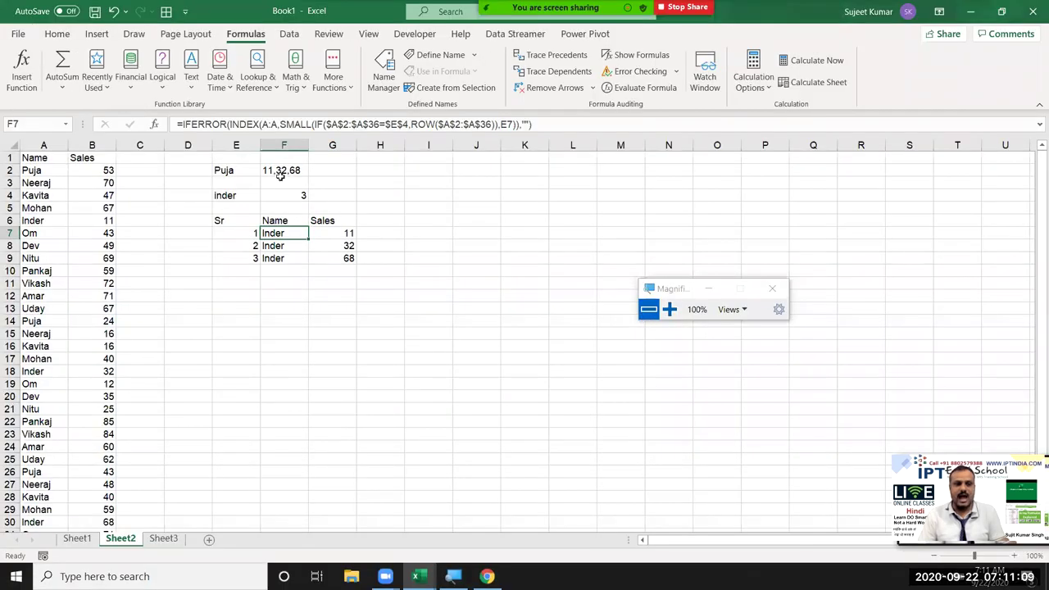
Step: Clear the old sales list from F2
left_click(279, 176)
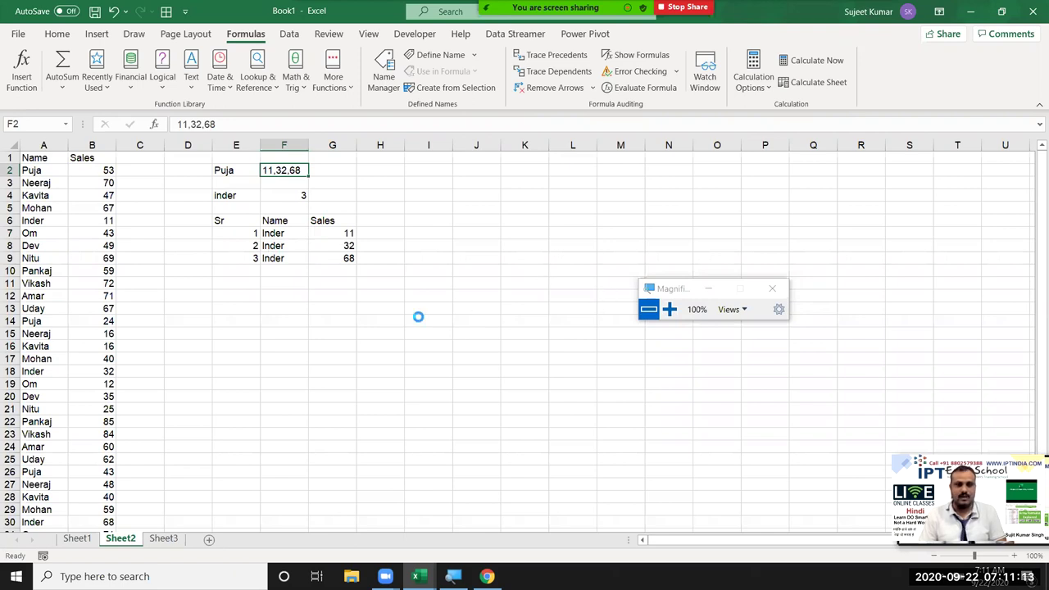
scroll(416, 314, "up", 3, "ctrl")
scroll(416, 312, "up", 1, "ctrl")
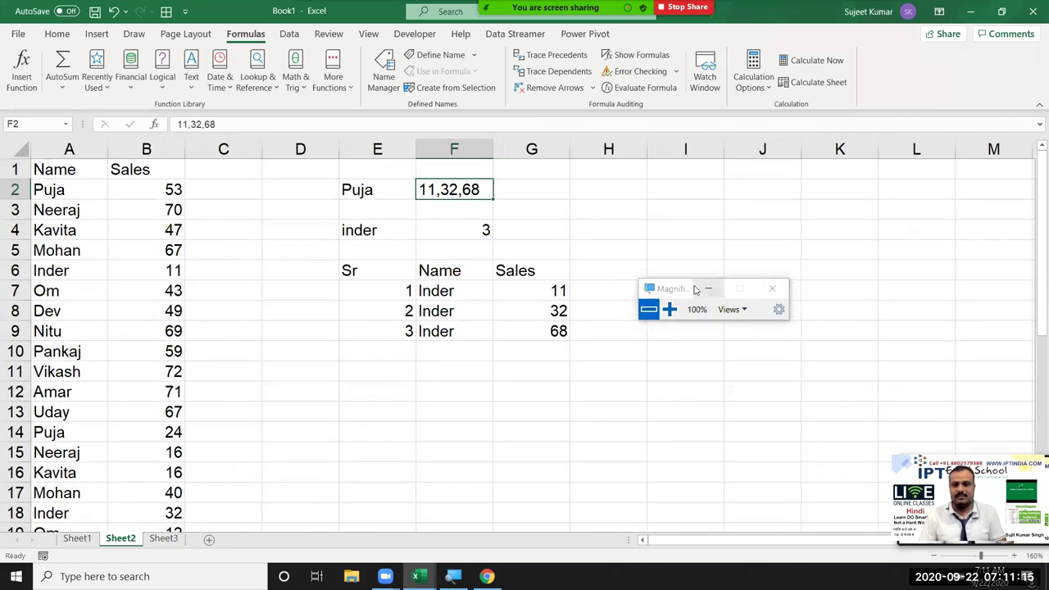
left_click_drag(678, 289, 730, 392)
scroll(547, 295, "up", 3, "ctrl")
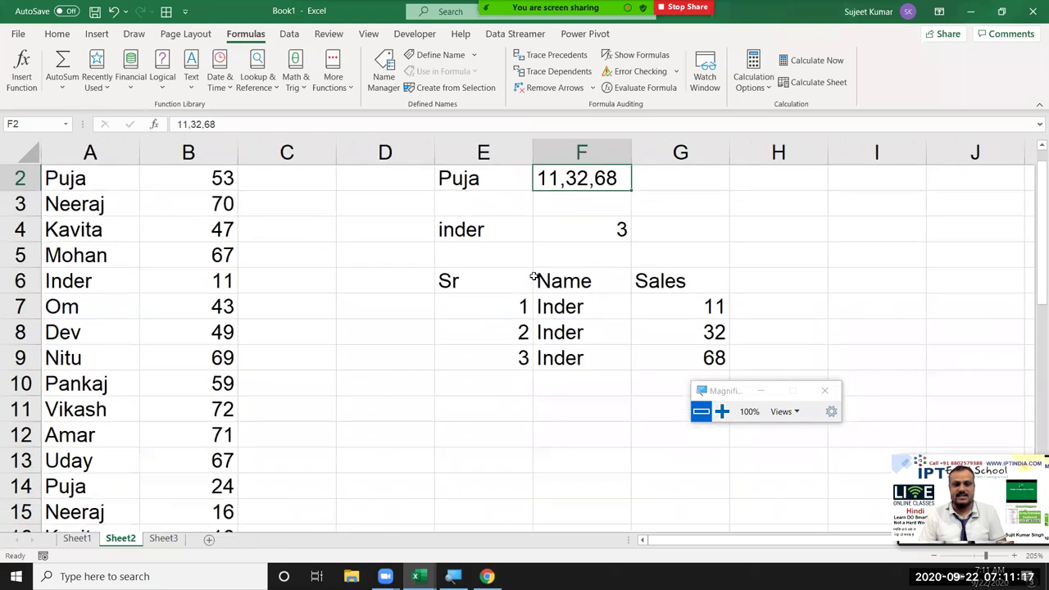
key("Delete")
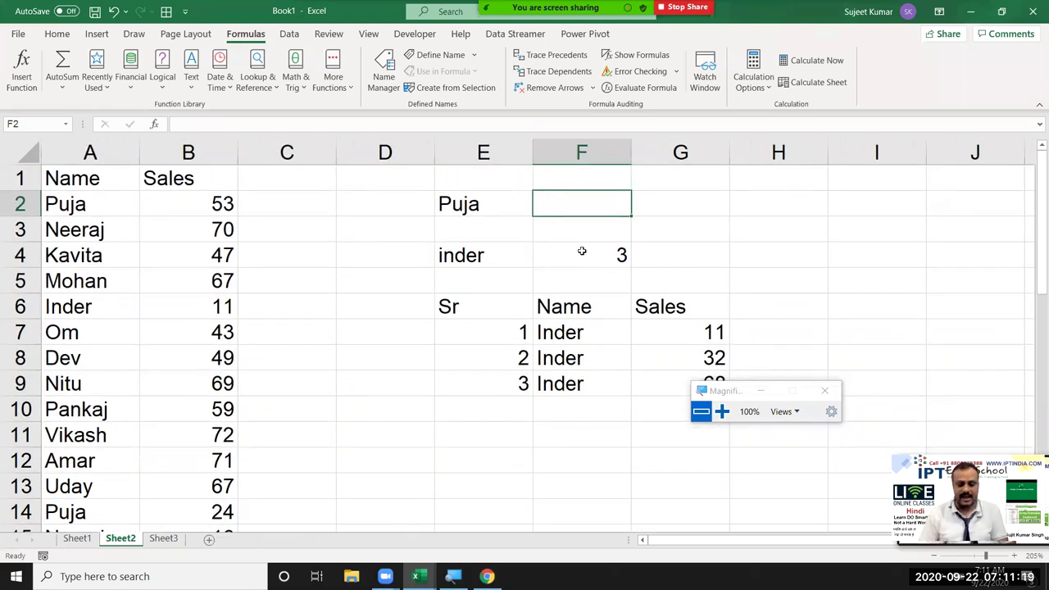
Step: Start F2's TEXTJOIN formula with a comma delimiter, TRUE, and IF over A2:A36
type("=")
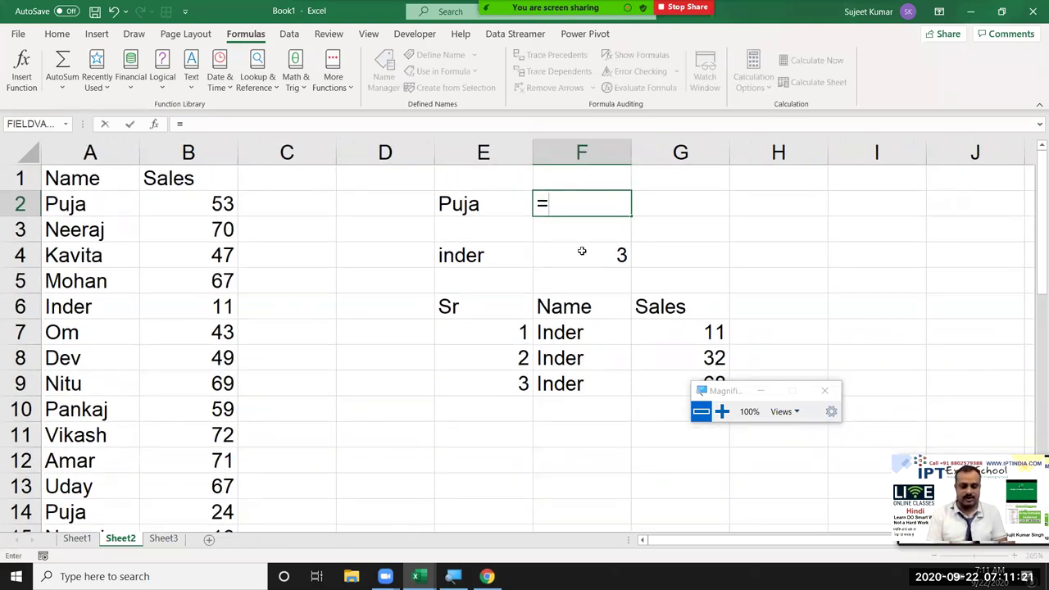
type("te")
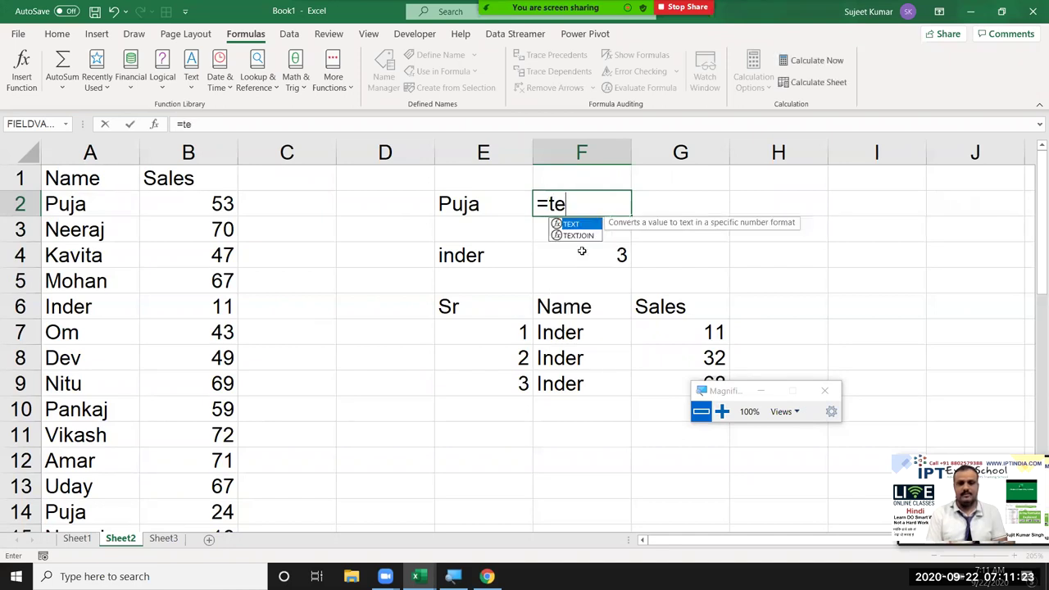
key("Down")
key("Tab")
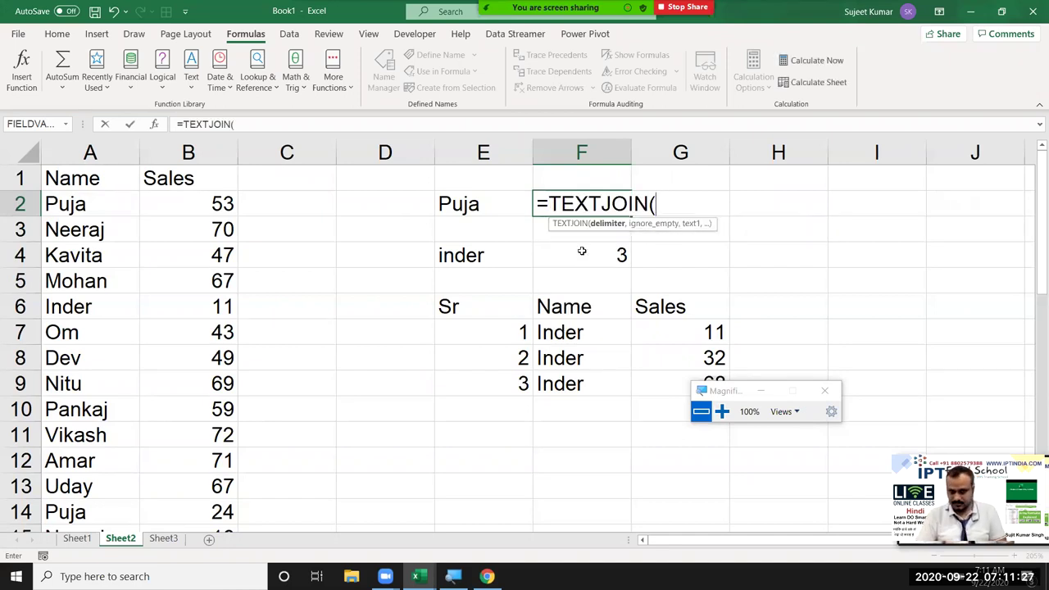
type("\",\",")
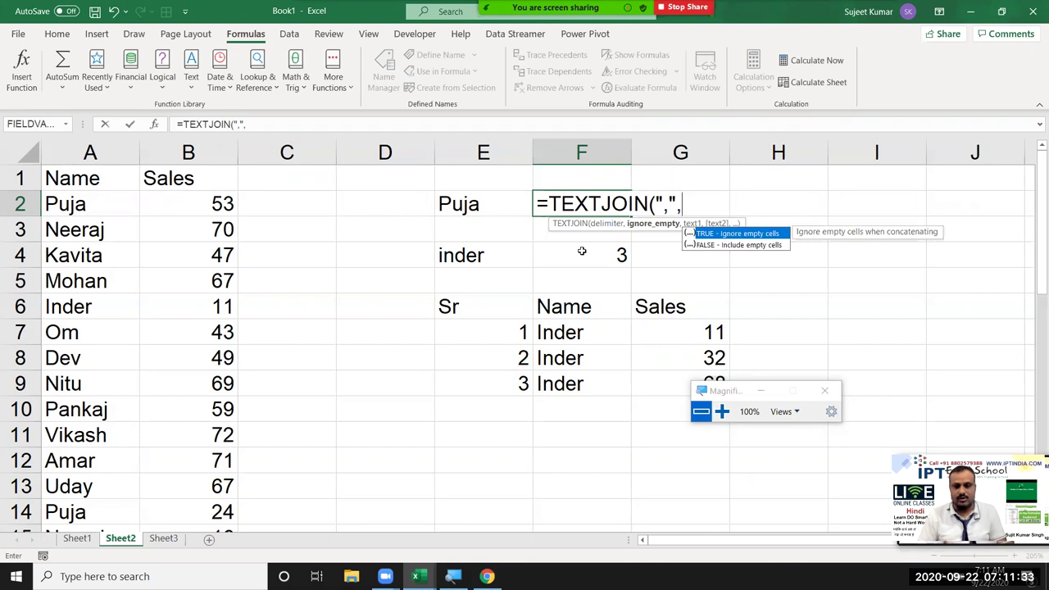
key("Tab")
type(",")
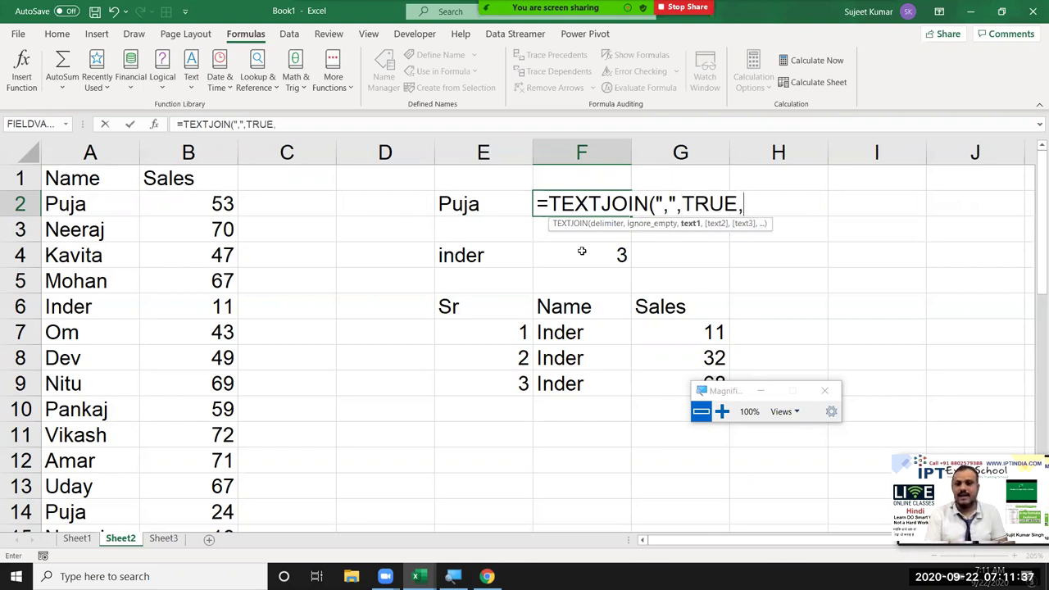
type("if")
key("Tab")
key("Left")
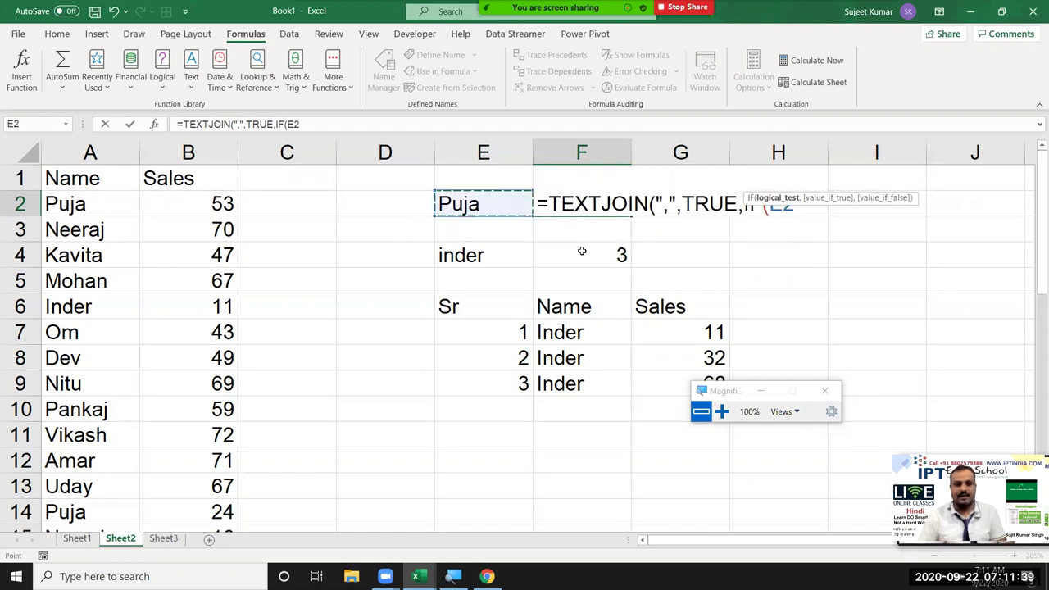
key("Left")
key("Left")
key("Left")
key("ctrl+shift+Down")
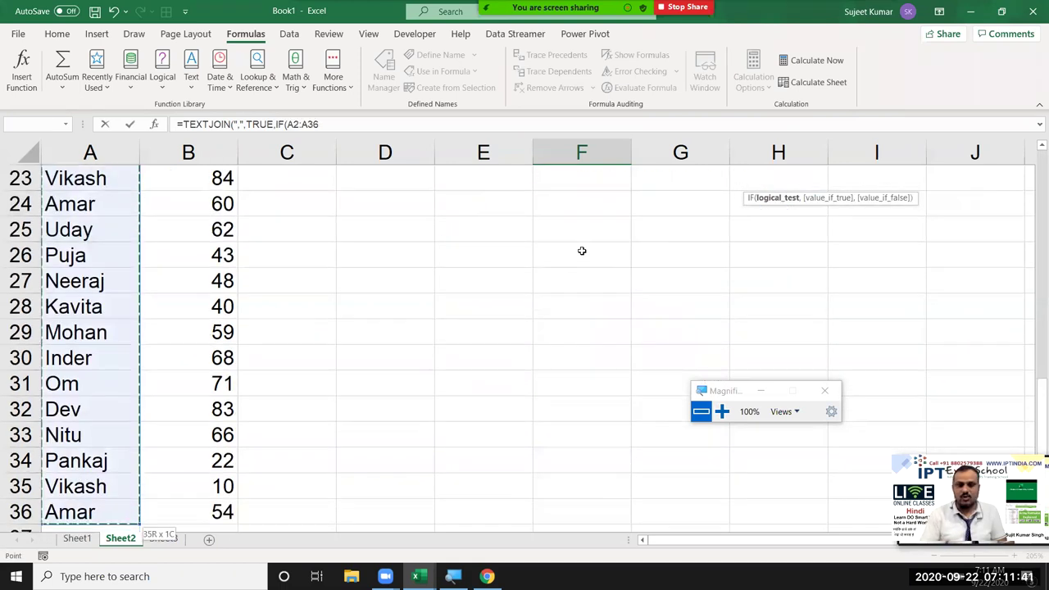
Step: Complete the IF as A2:A36=E2 returning B2:B36 or "", and commit the formula
type("=")
key("Up")
key("Left")
key("Left")
key("Down")
key("Right")
type(",")
key("Left")
key("Left")
key("Left")
key("Left")
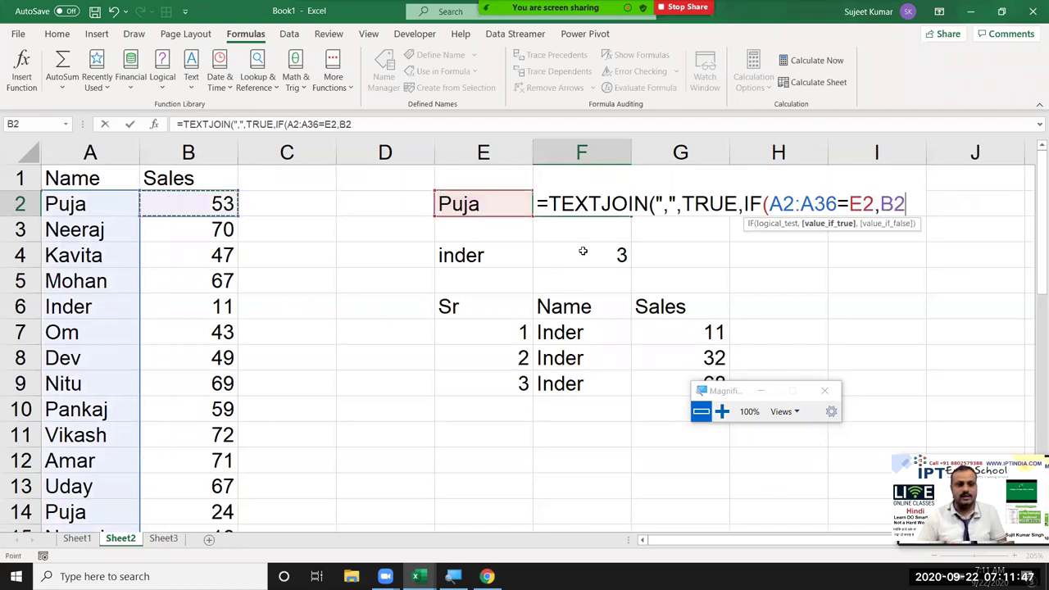
key("ctrl+shift+Down")
type(",")
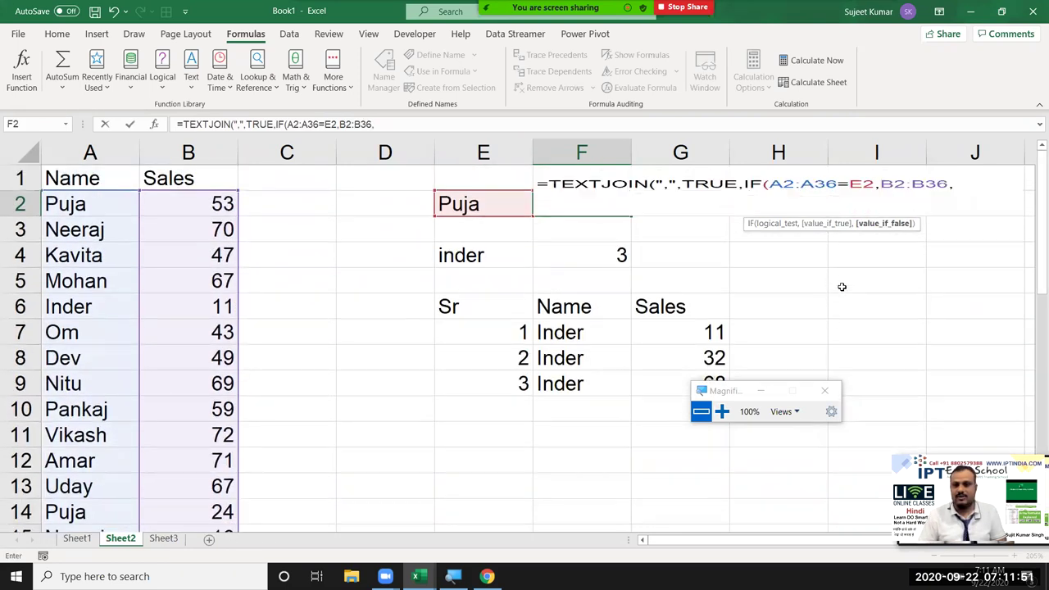
type("\"\"")
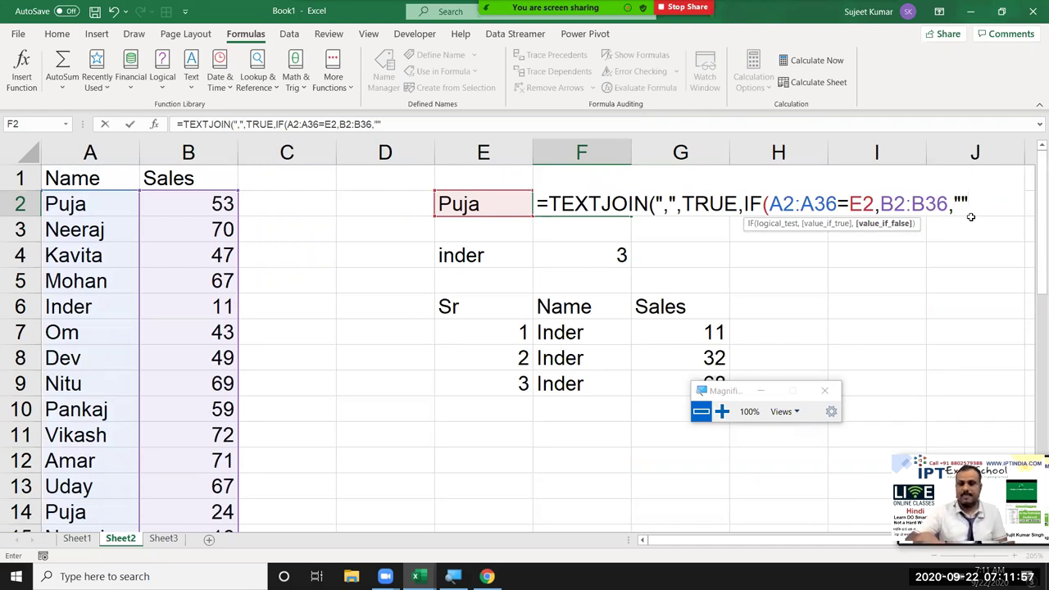
type("))")
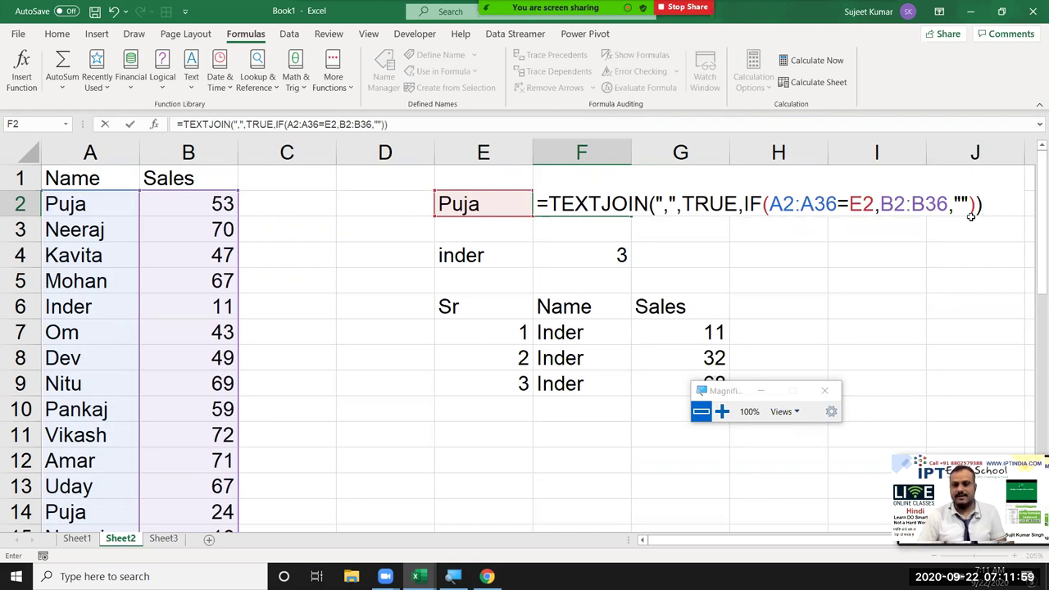
key("Return")
key("Up")
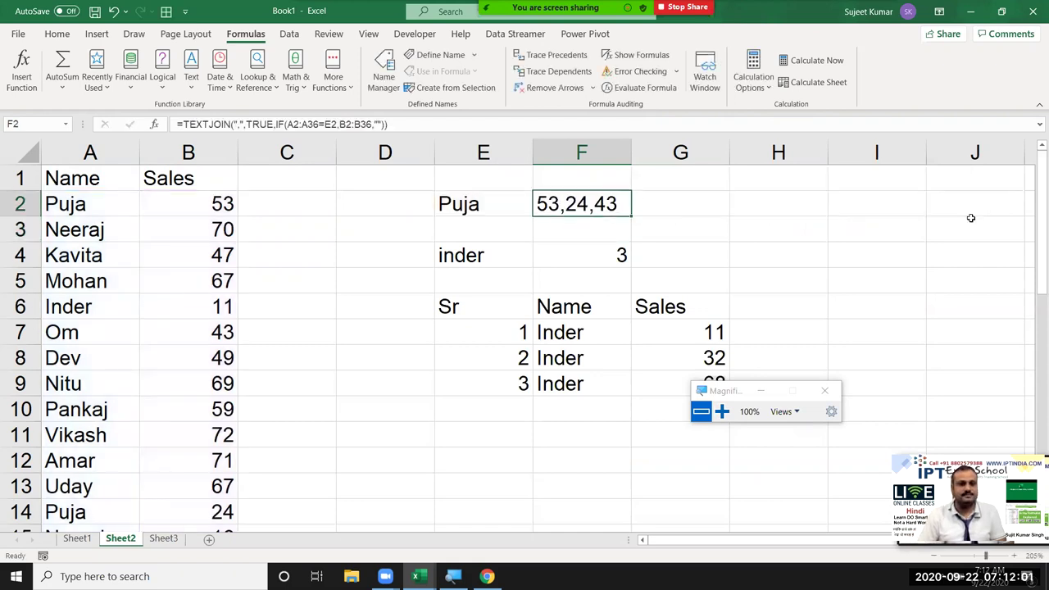
left_click(640, 88)
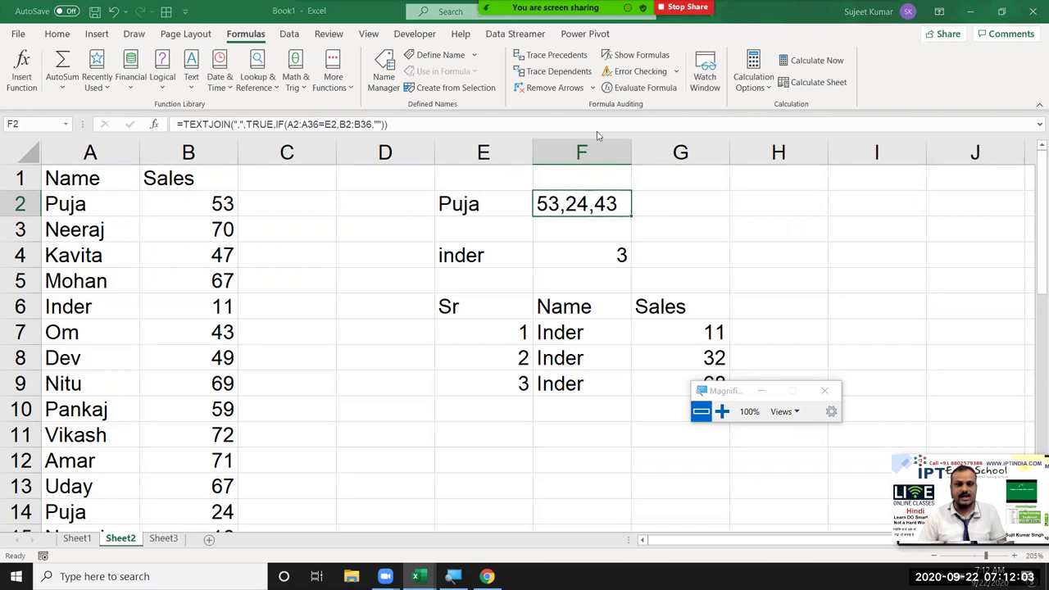
left_click_drag(334, 232, 399, 243)
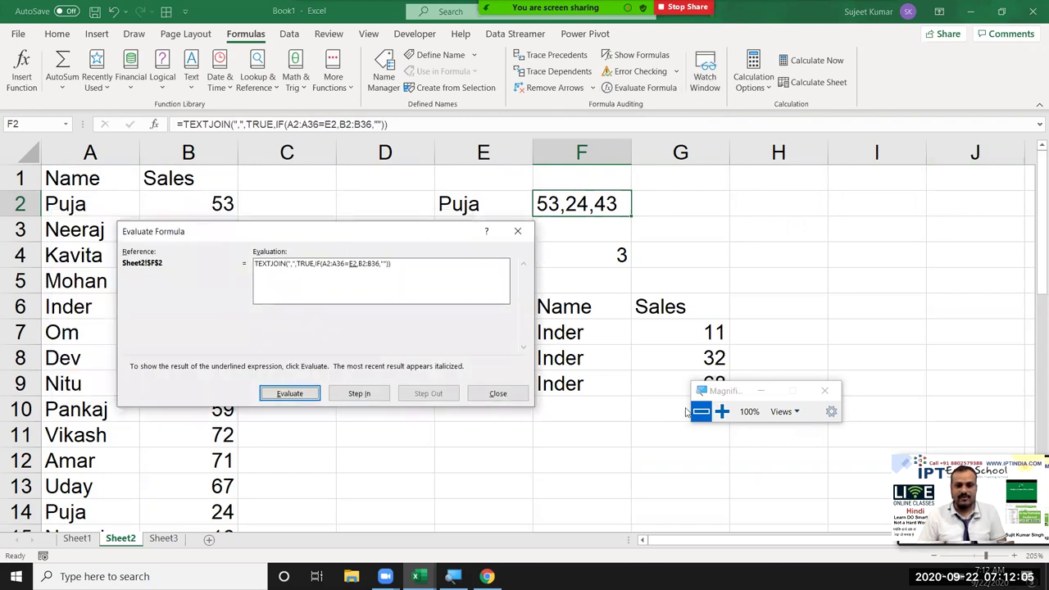
left_click(721, 412)
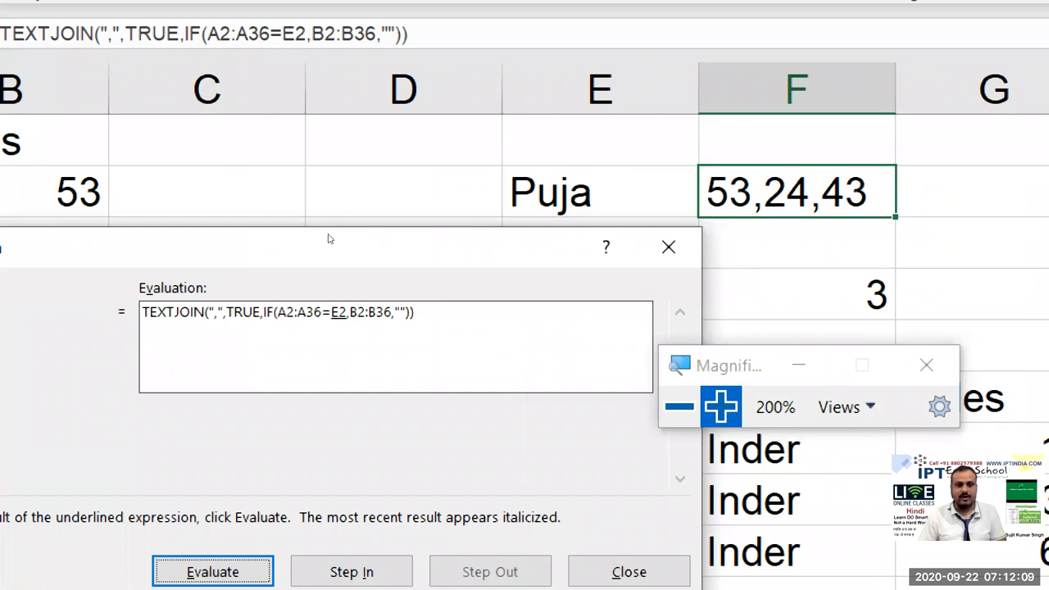
key("Return")
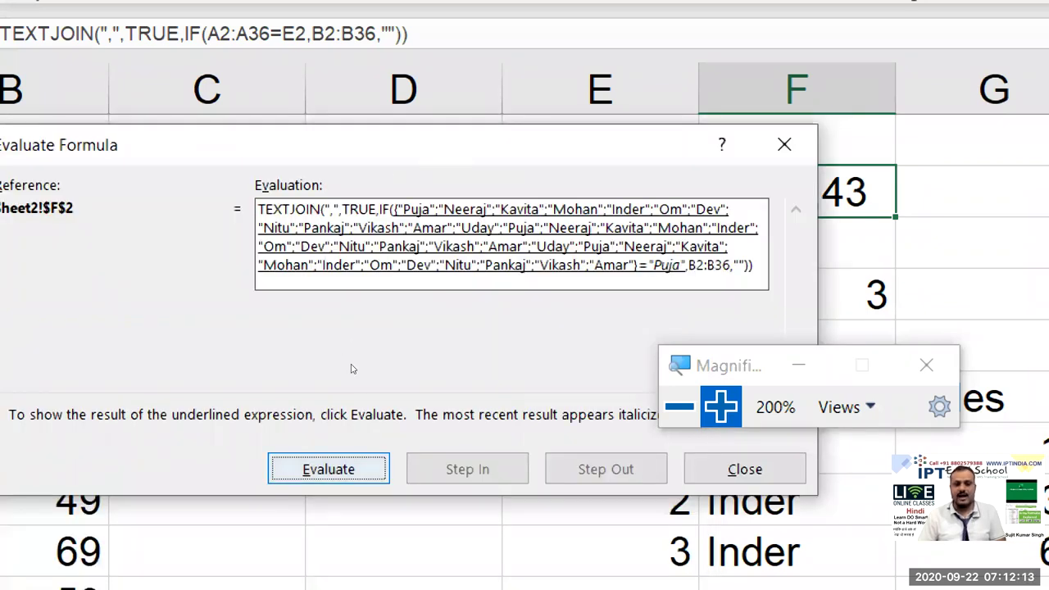
key("Return")
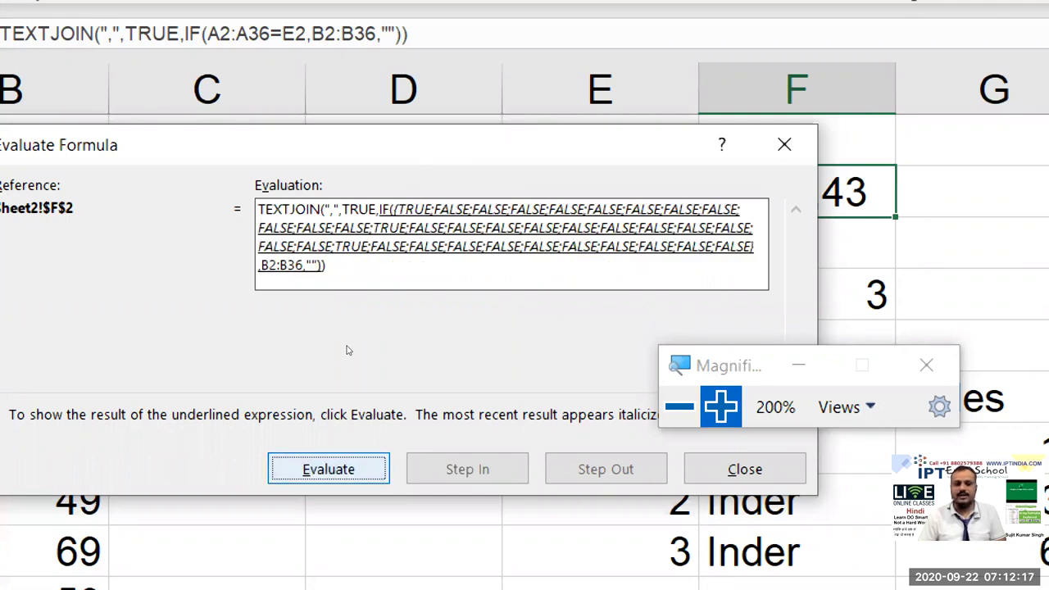
key("Return")
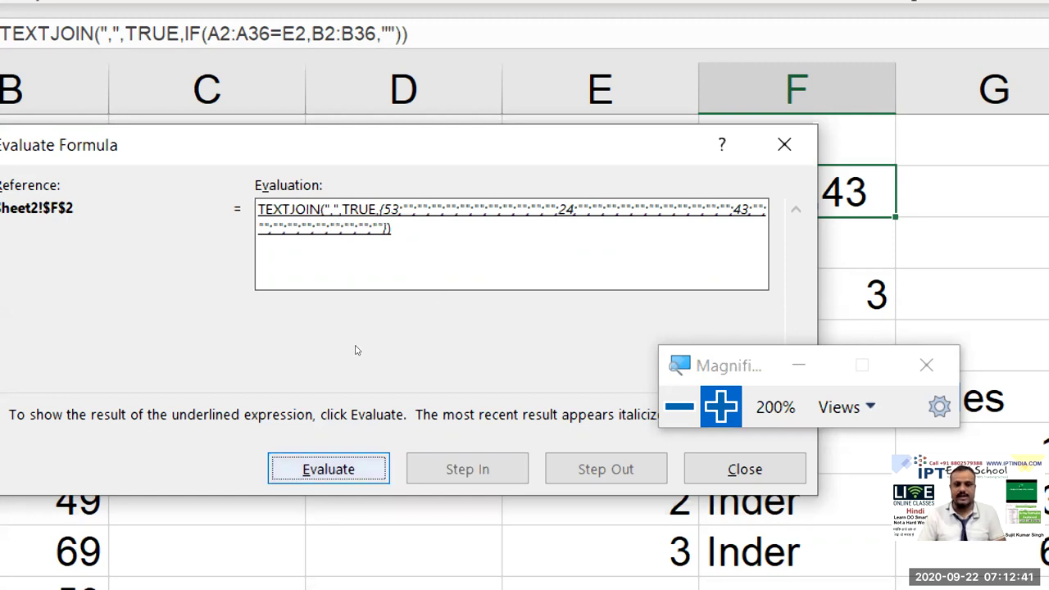
key("Return")
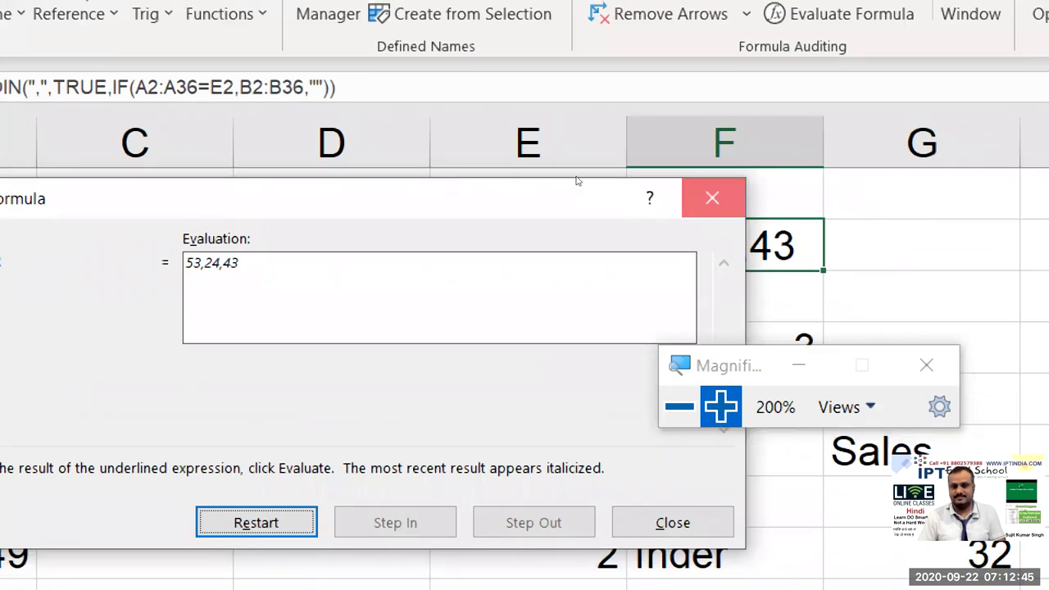
key("Escape")
key("super+minus")
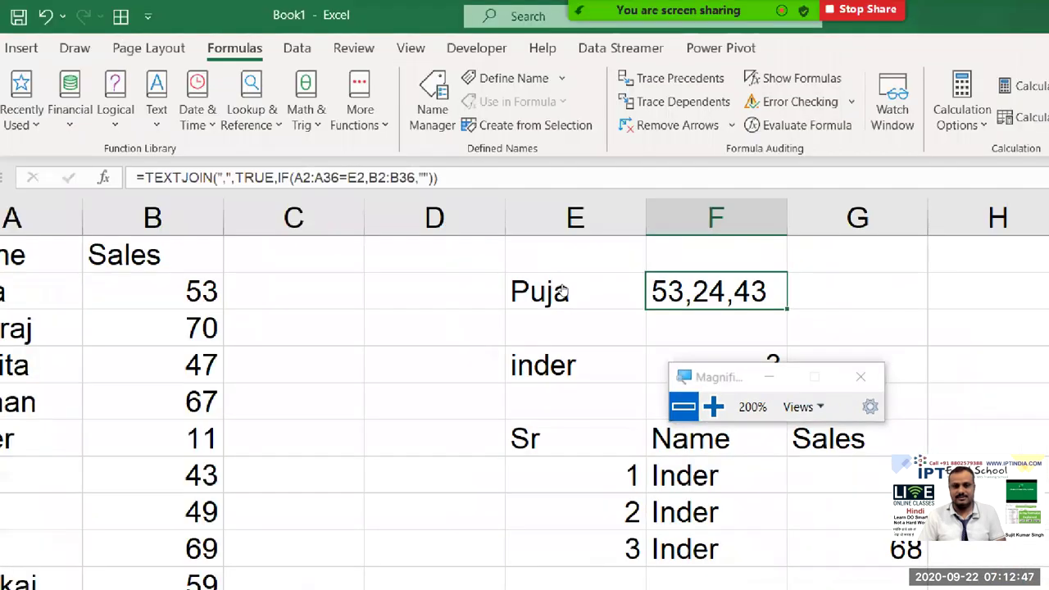
left_click_drag(578, 264, 737, 229)
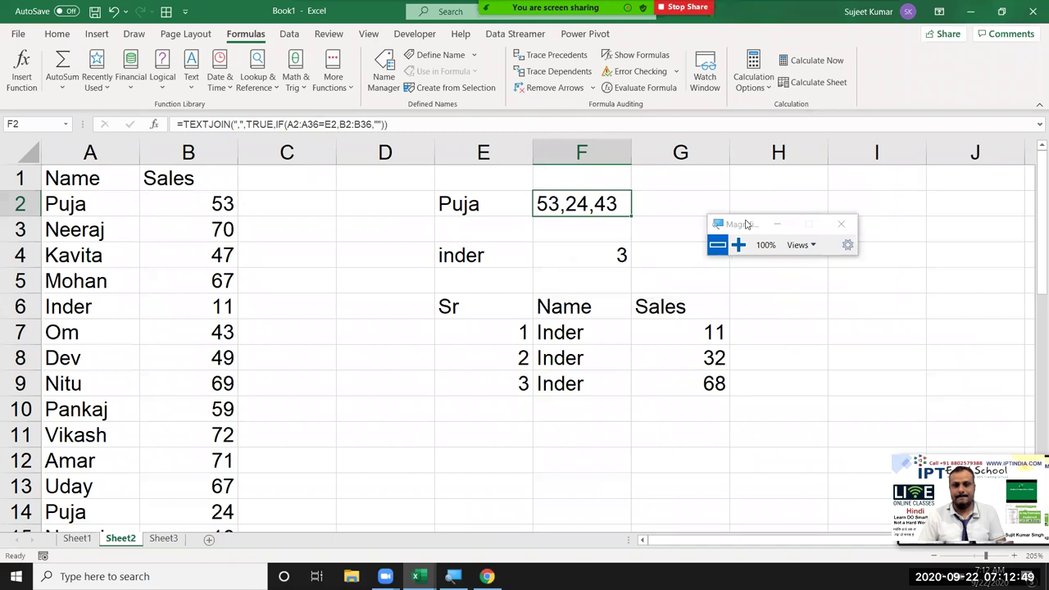
double_click(607, 204)
left_click(607, 203)
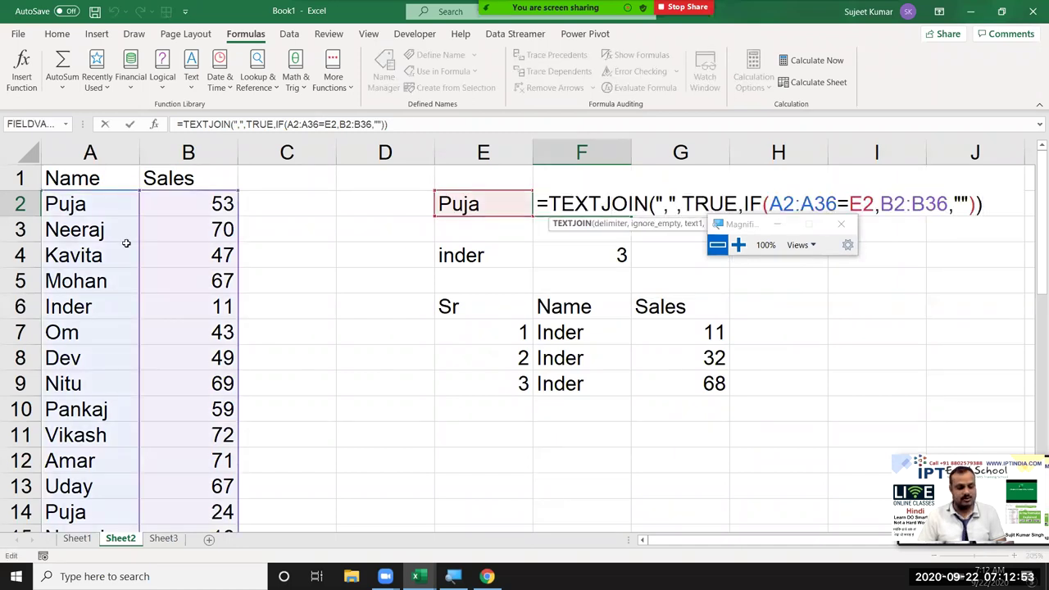
key("Escape")
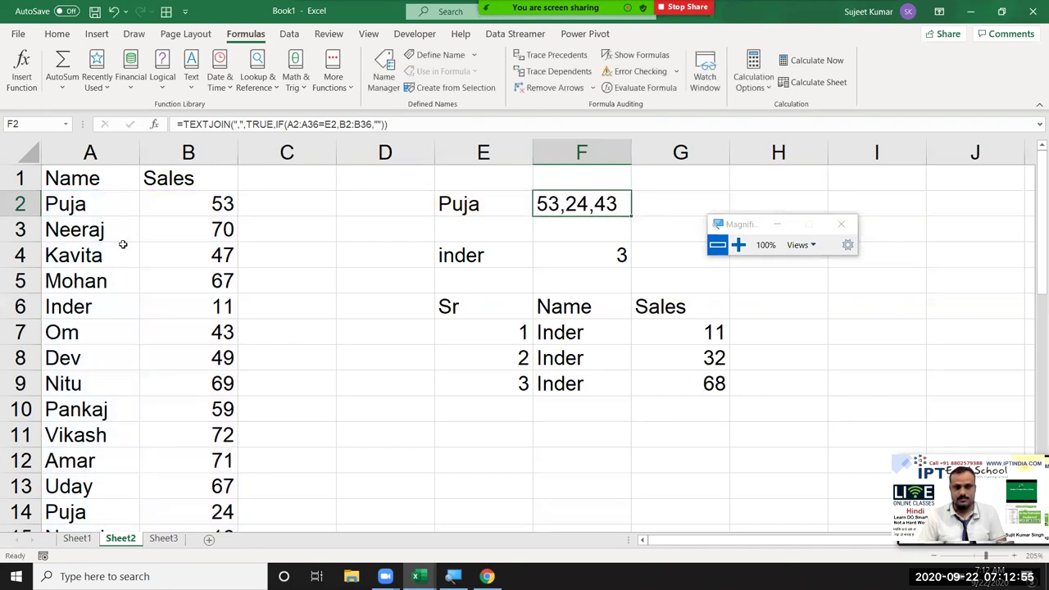
Step: On Sheet3, enter sample strings uday1236pal, 459paluday and udaypal9654 in A2:A4
left_click(164, 538)
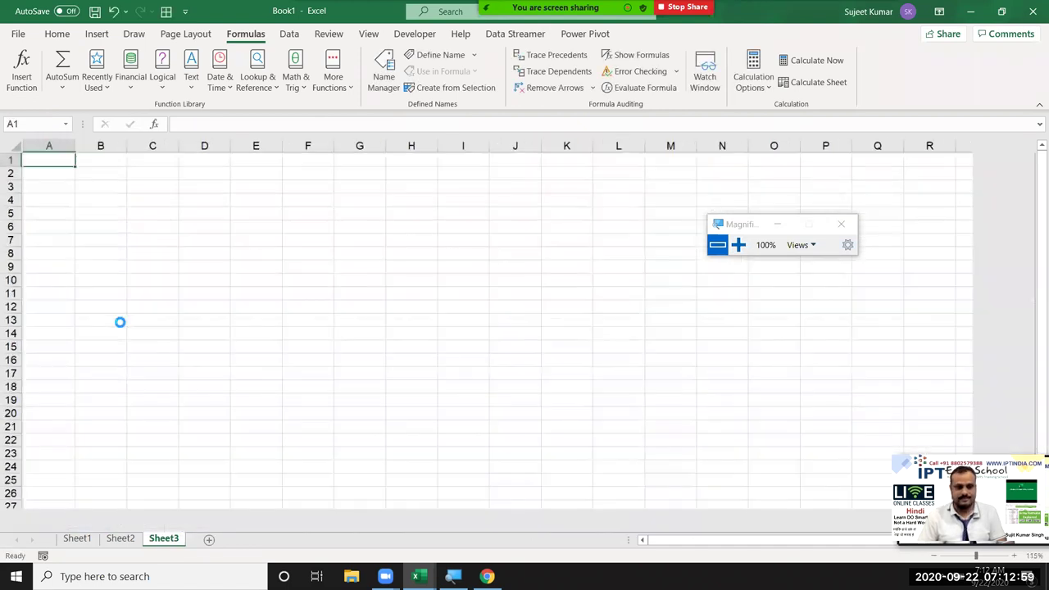
scroll(121, 324, "up", 5)
scroll(115, 319, "up", 2)
scroll(114, 318, "up", 1)
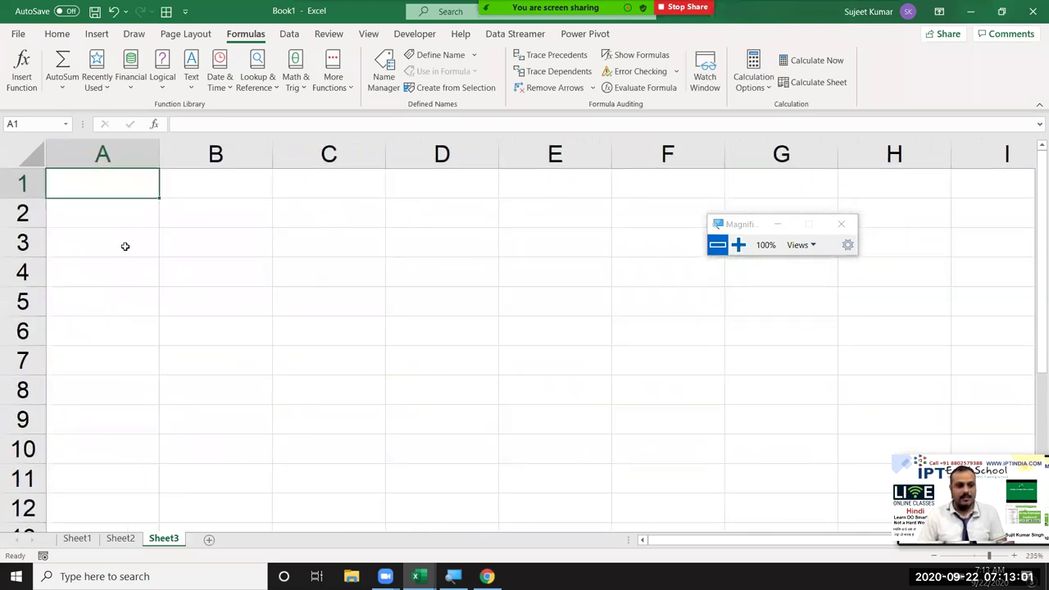
left_click(120, 212)
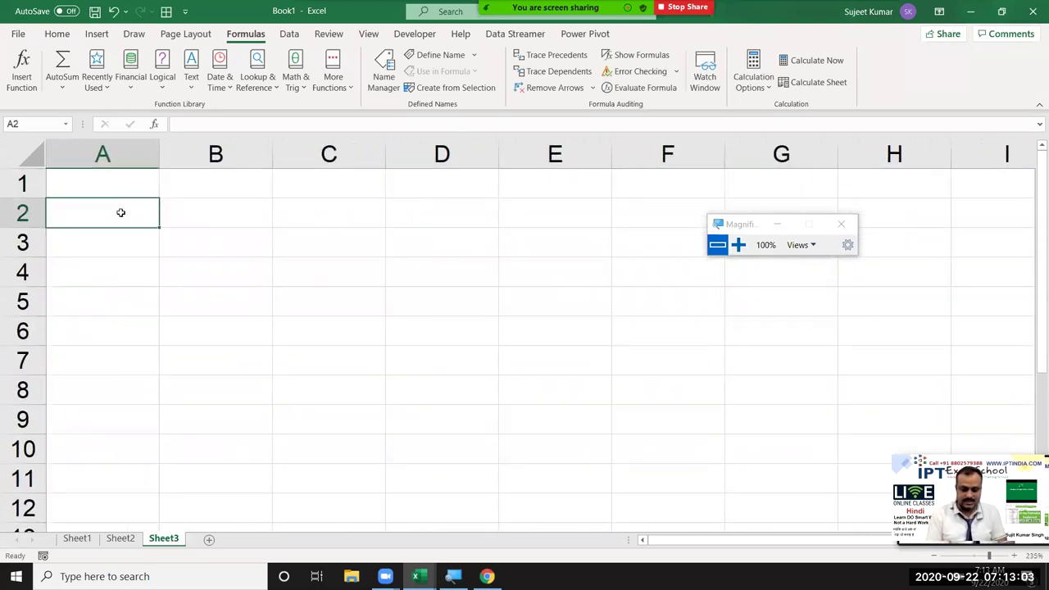
type("uday")
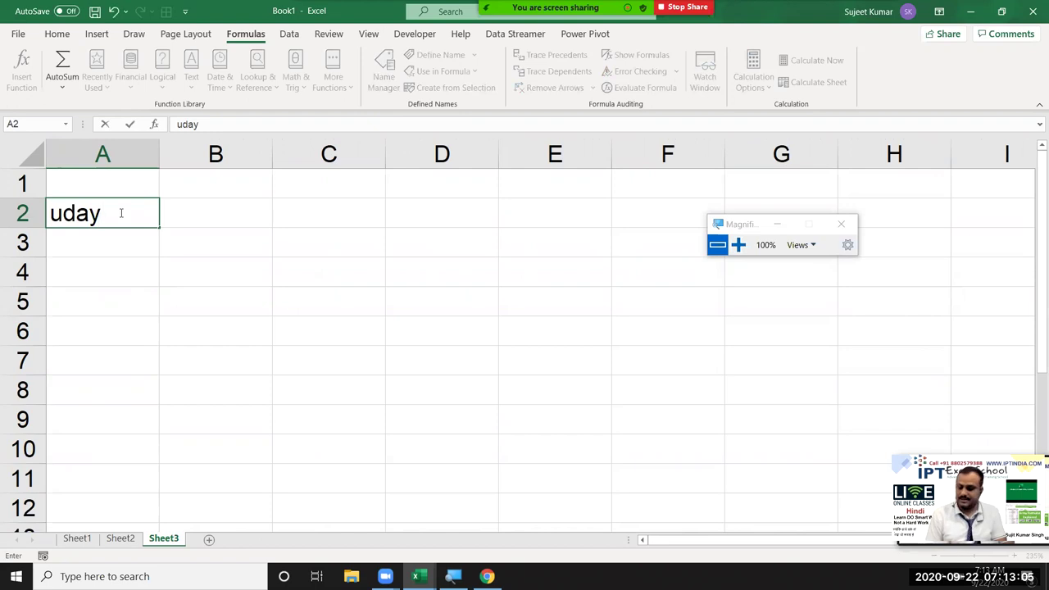
type("1236pl")
key("BackSpace")
type("a")
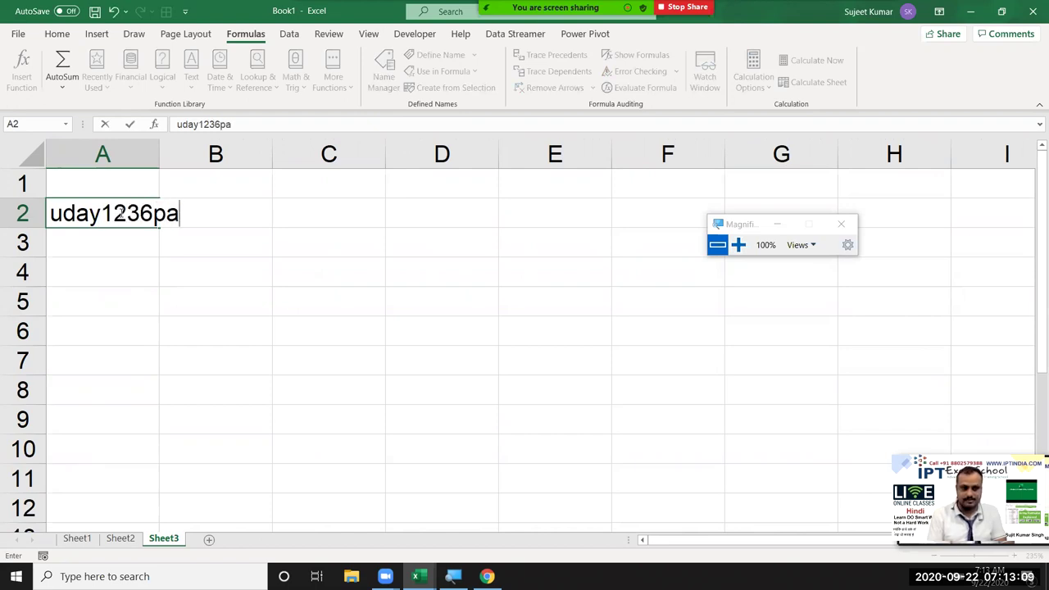
type("l")
key("Return")
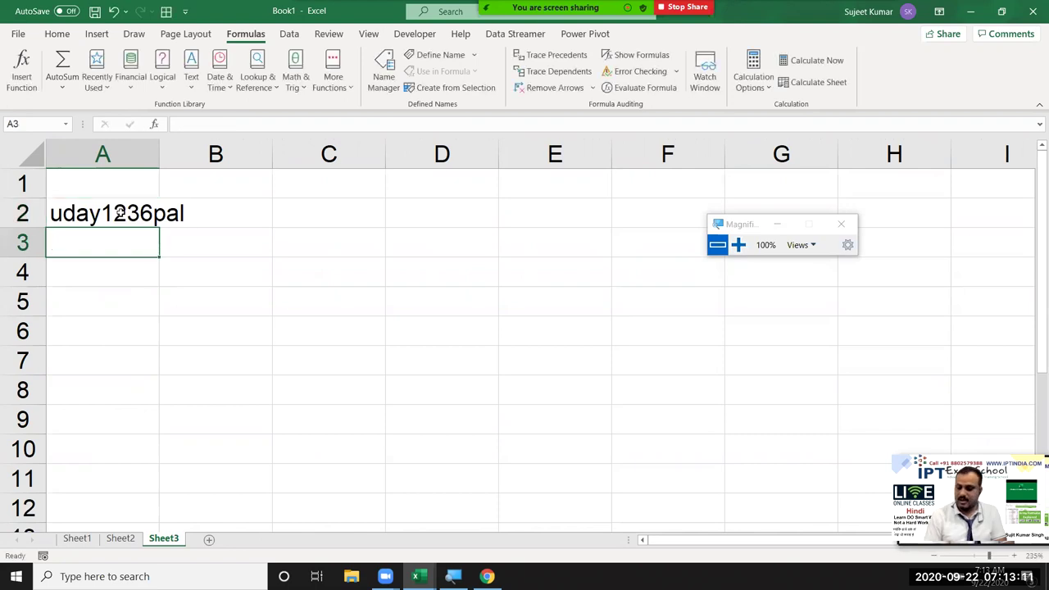
type("459paluday")
key("Return")
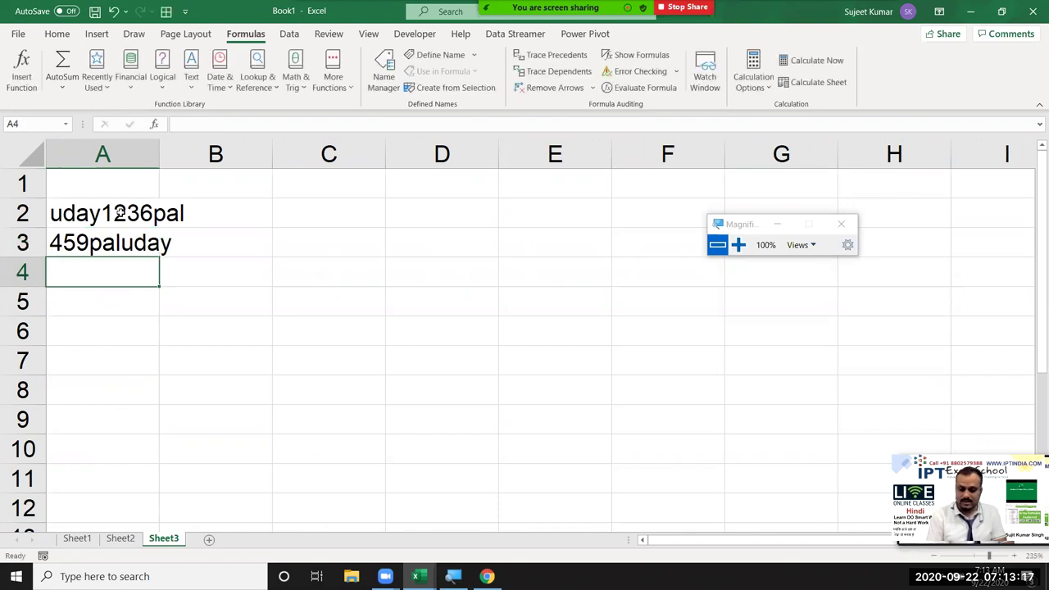
type("uday")
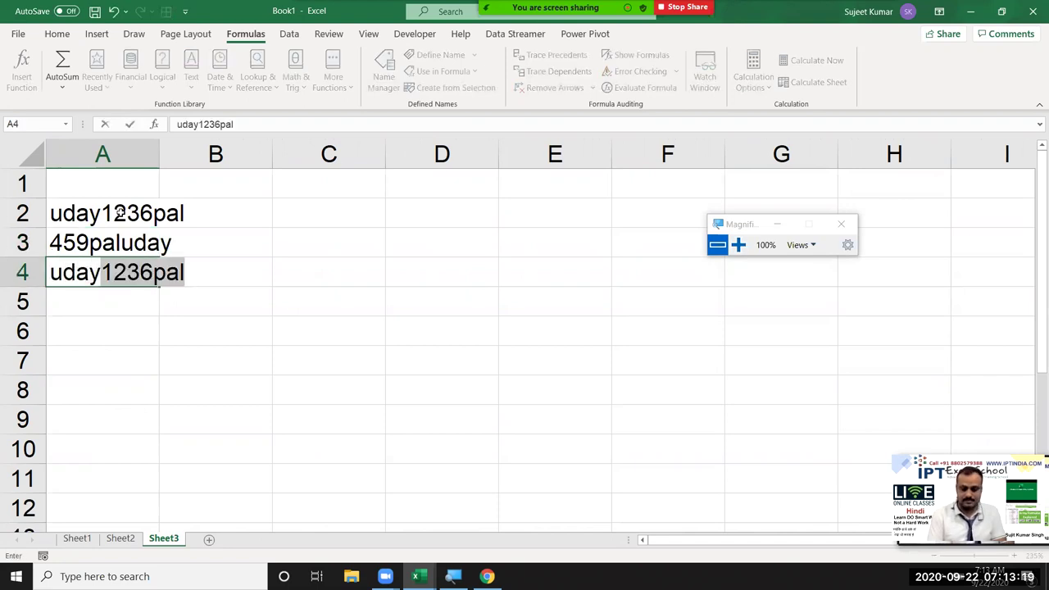
type("pal9654")
key("Return")
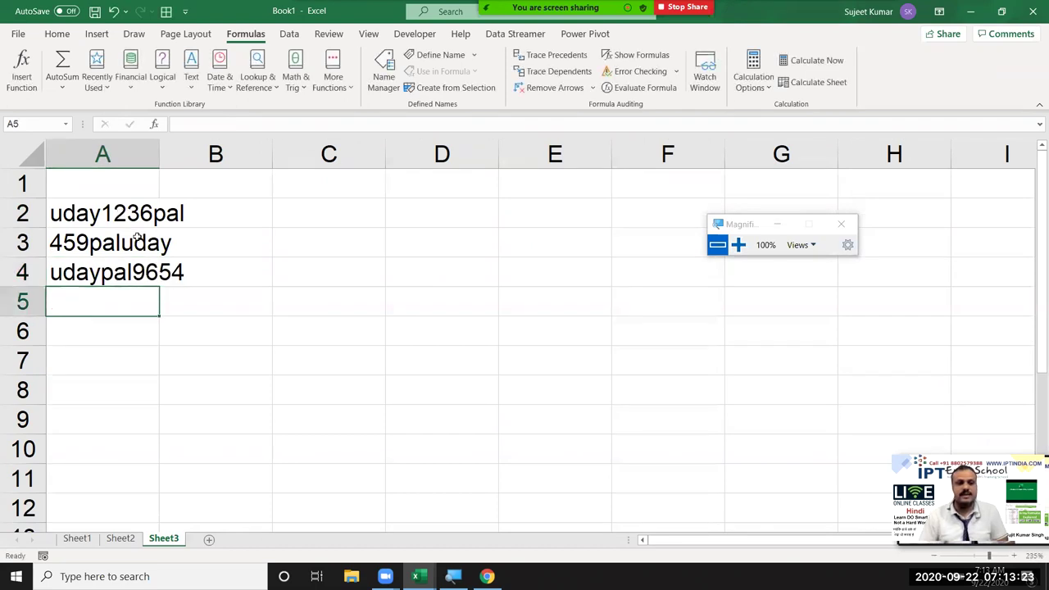
Step: Autofit column A to its text and clear A3:A4, leaving only A2
left_click(136, 237)
double_click(164, 158)
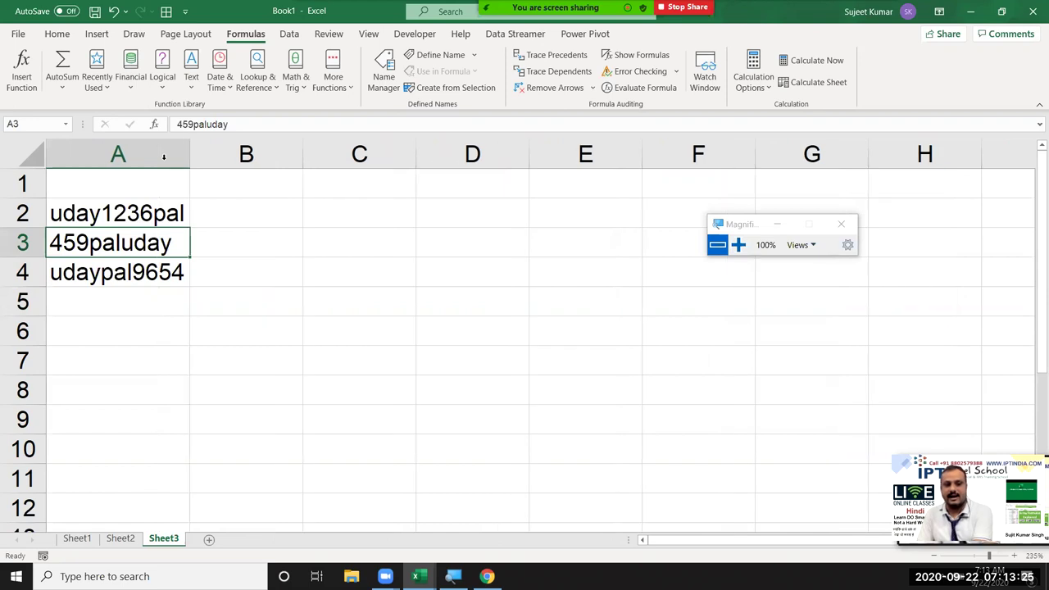
left_click(841, 224)
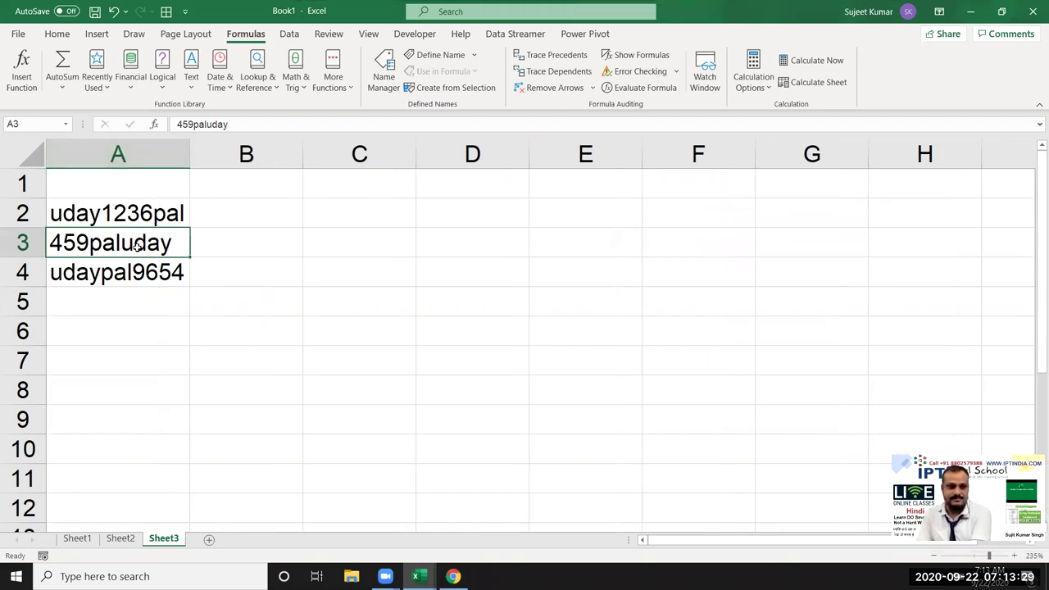
left_click_drag(138, 249, 136, 269)
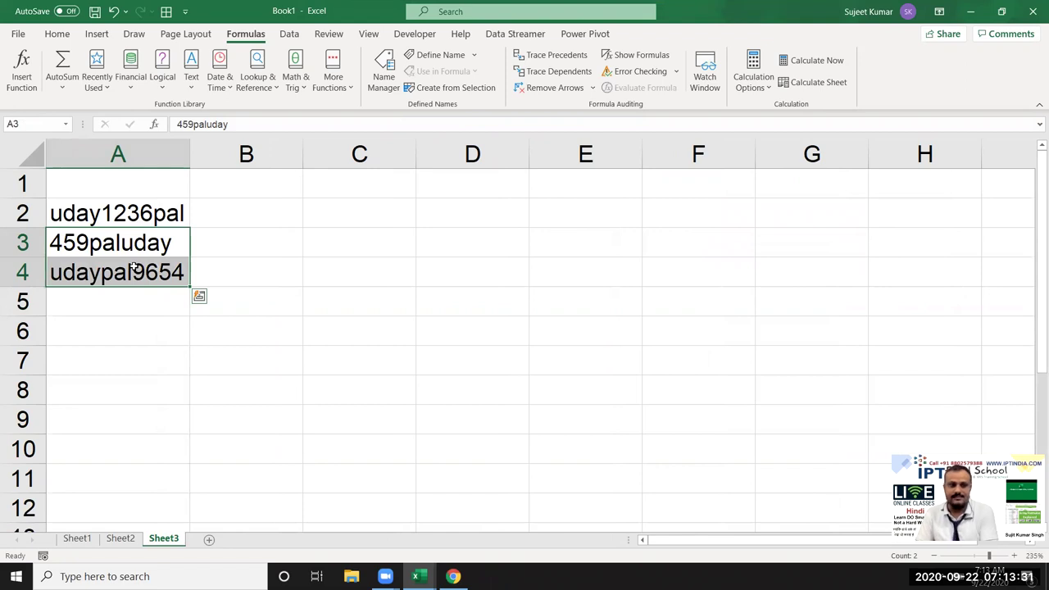
key("Delete")
key("Up")
key("Right")
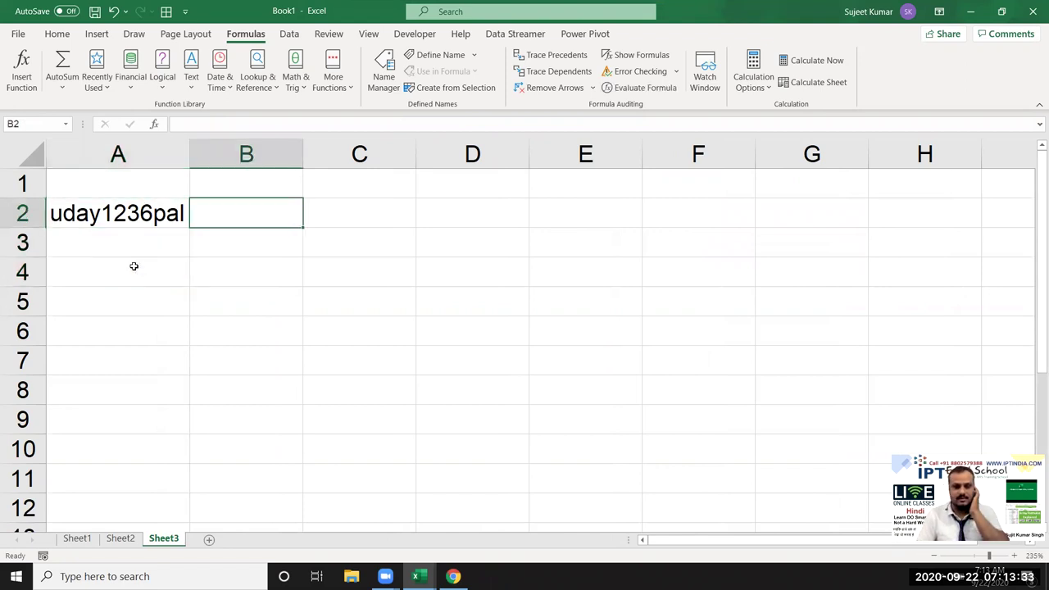
type("=ext")
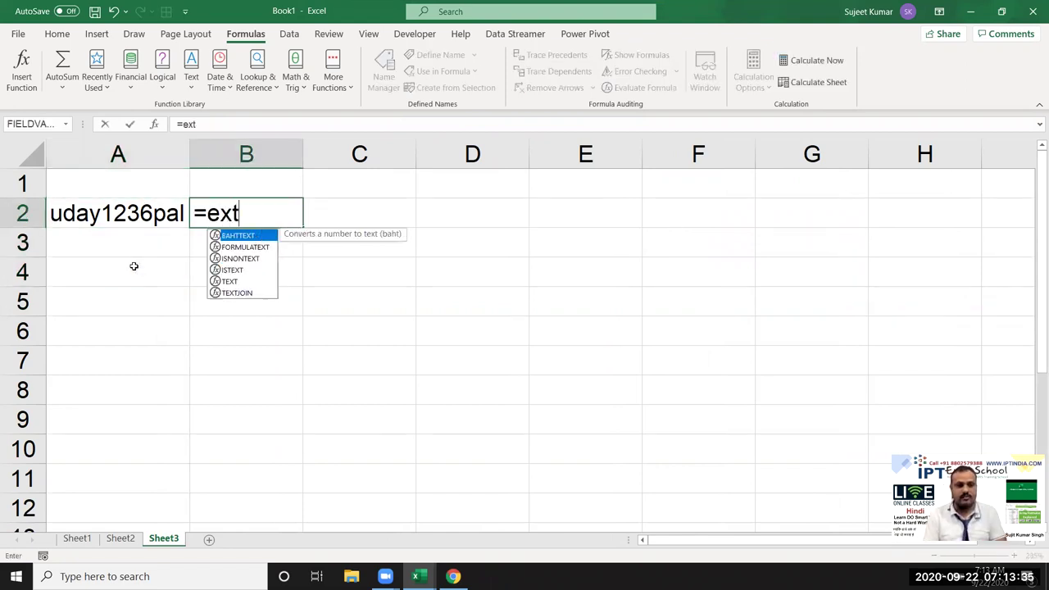
key("BackSpace")
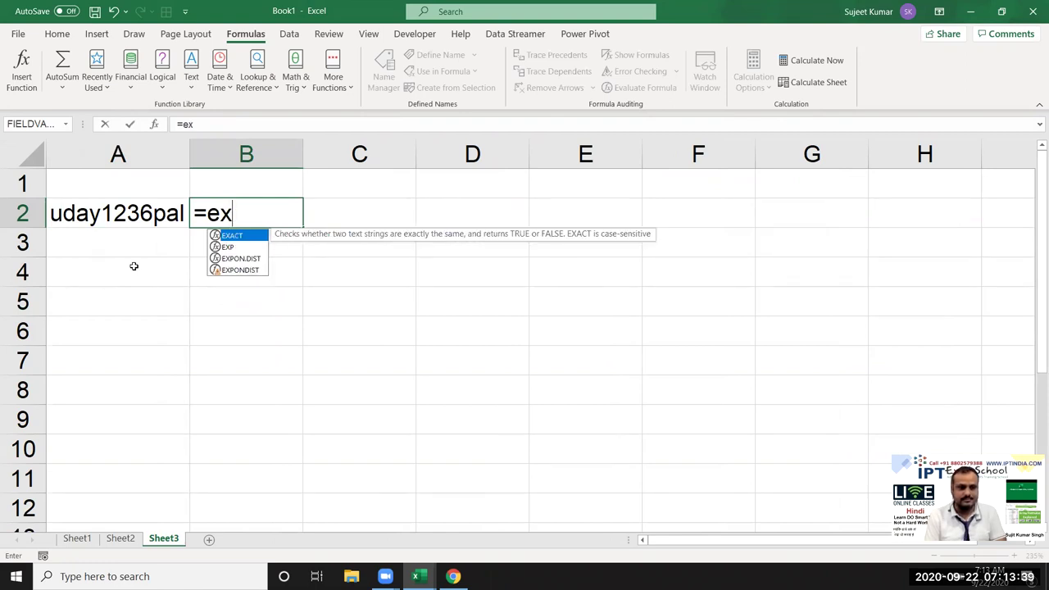
key("BackSpace")
key("BackSpace")
key("BackSpace")
key("Escape")
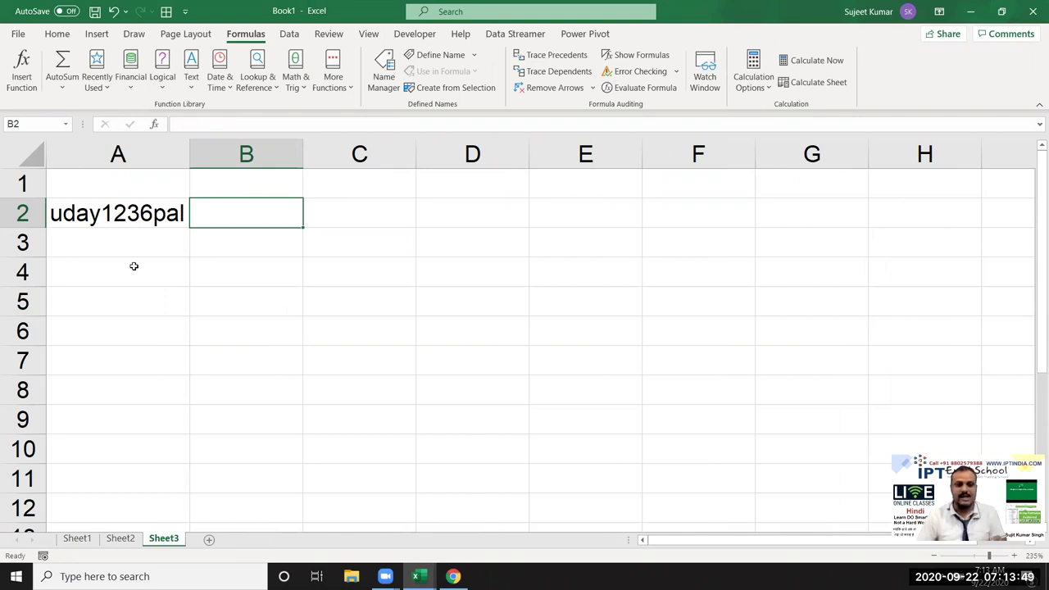
Step: Write =MID(A2,COLUMN(1:1),1) in B3 to take characters from A2
key("Down")
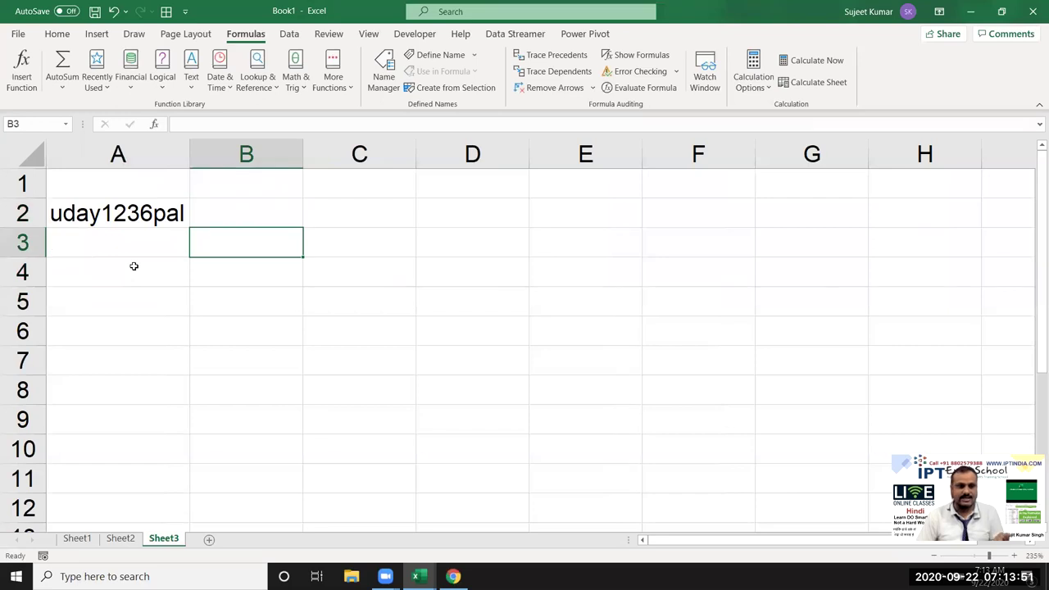
type("=mid(")
key("Left")
key("Up")
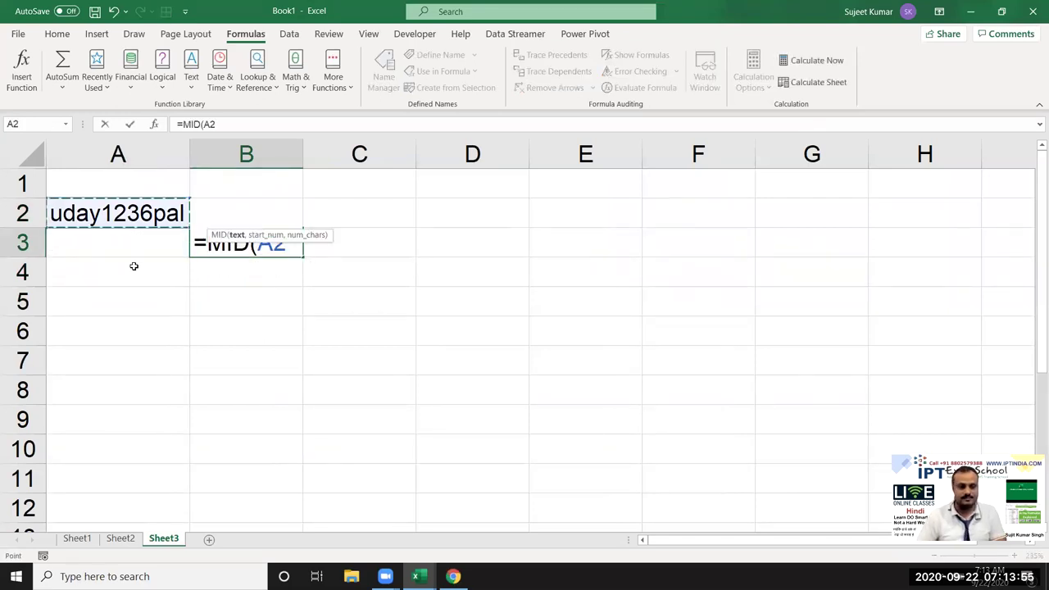
type(",")
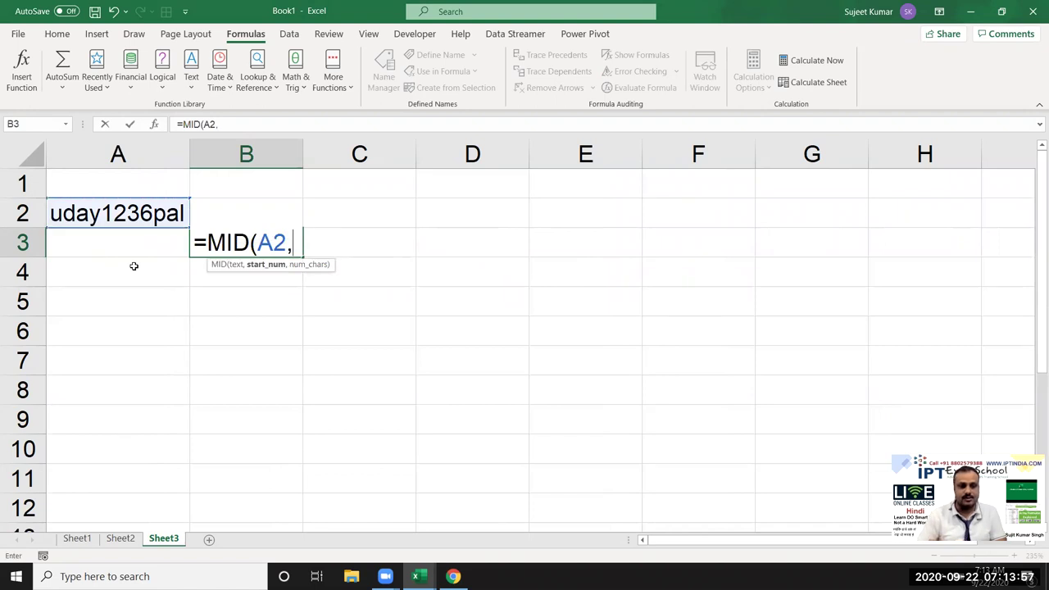
type("col")
key("Tab")
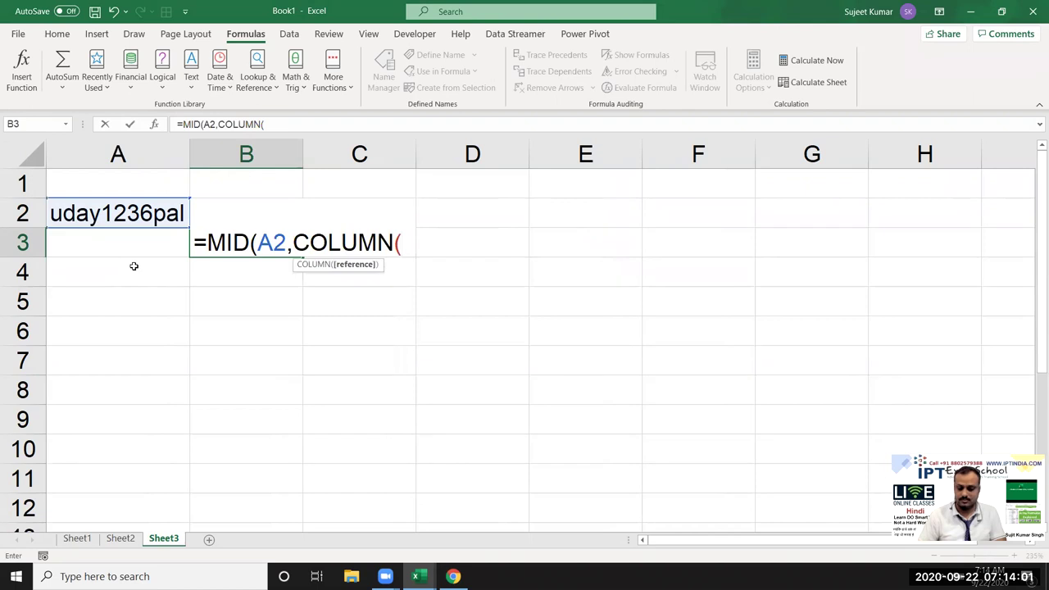
type("1:1")
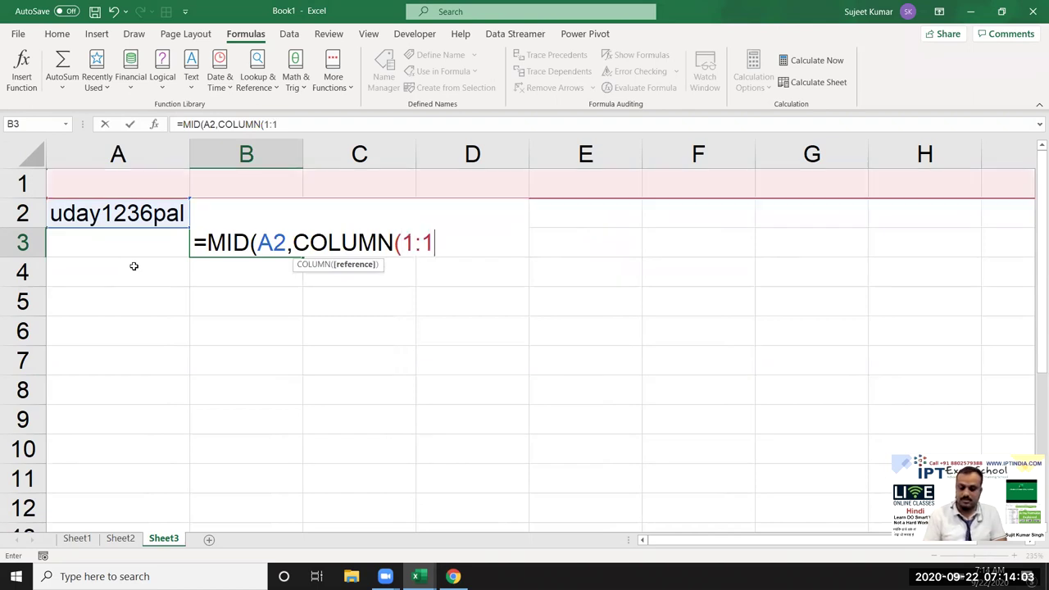
type(")")
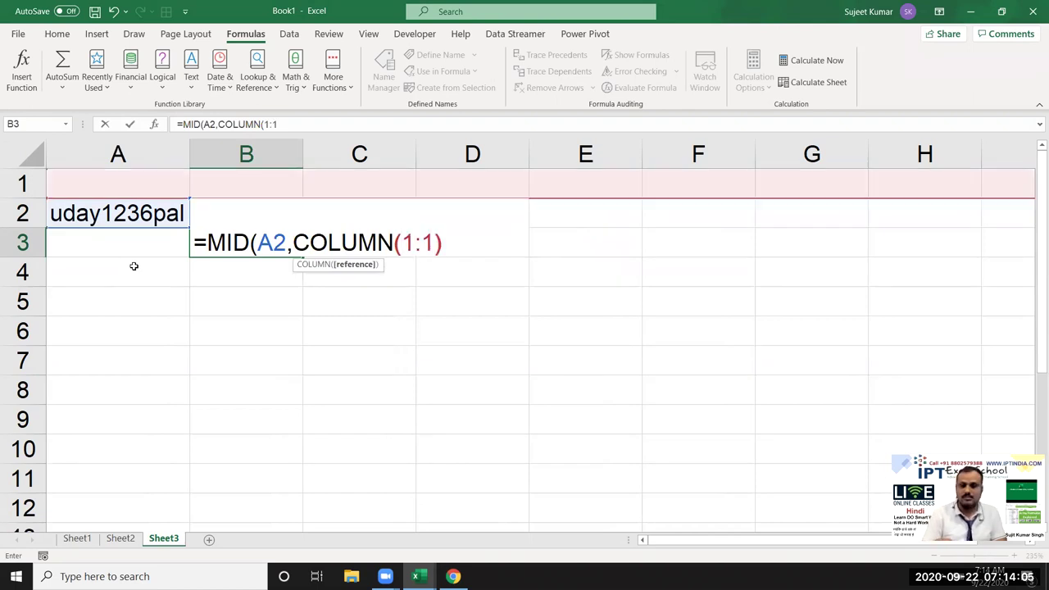
type(",1")
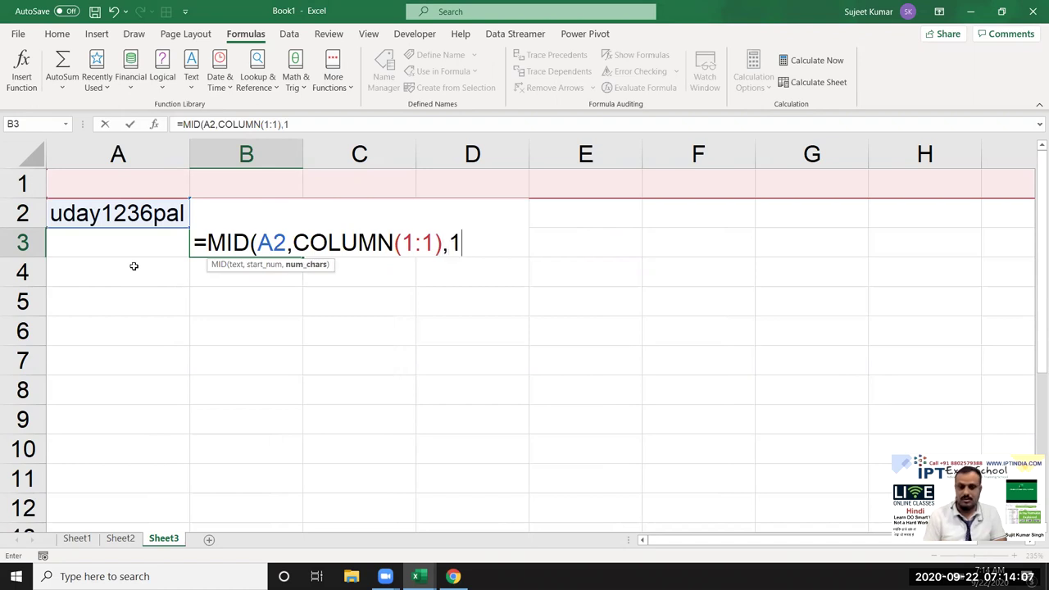
key("Return")
key("Return")
key("Up")
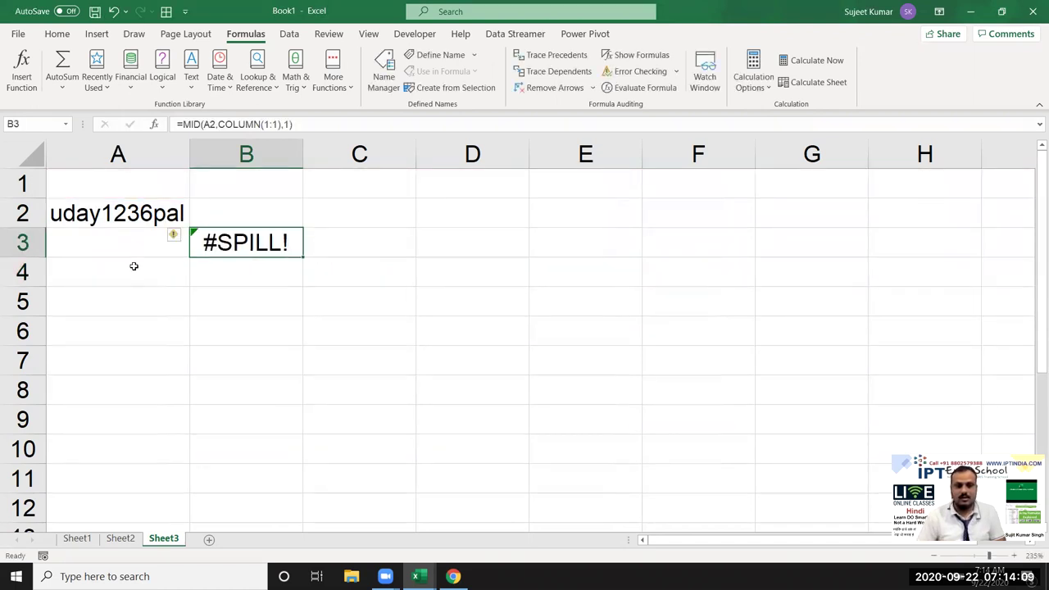
Step: Enter the MID formula as an array across B3:K3 and review the split characters
key("shift+Right")
key("shift+Right")
key("shift+Right")
key("shift+Right")
key("shift+Right")
key("F2")
key("ctrl+shift+Return")
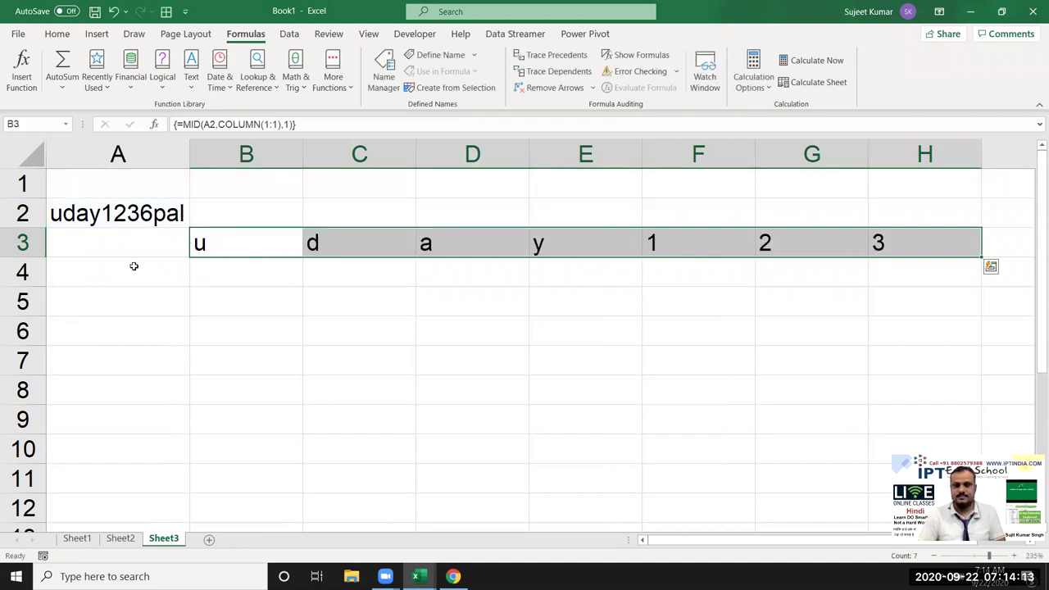
key("shift+Right")
key("shift+Right")
key("shift+Right")
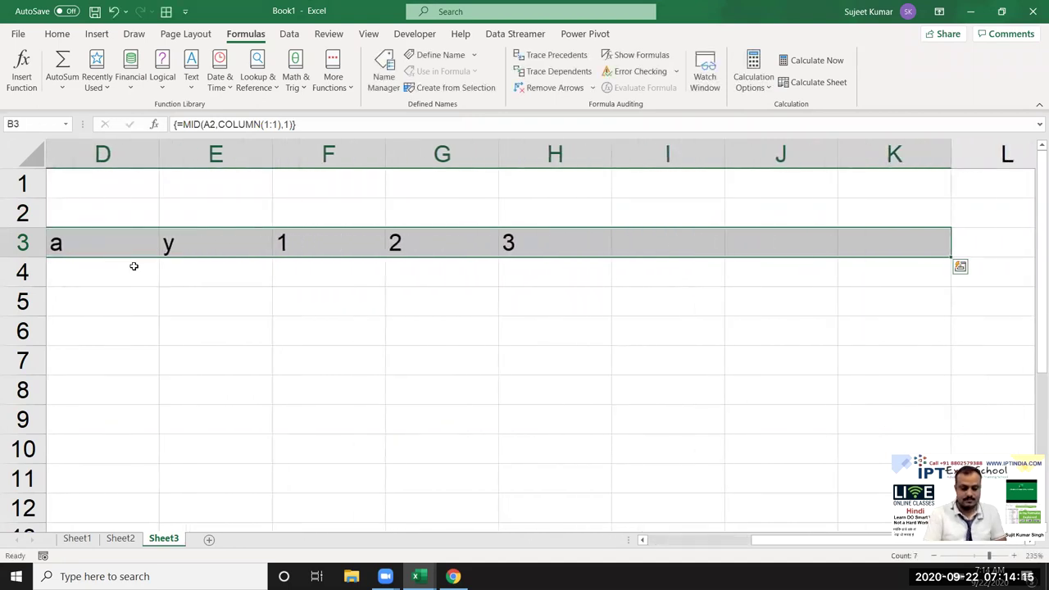
key("F2")
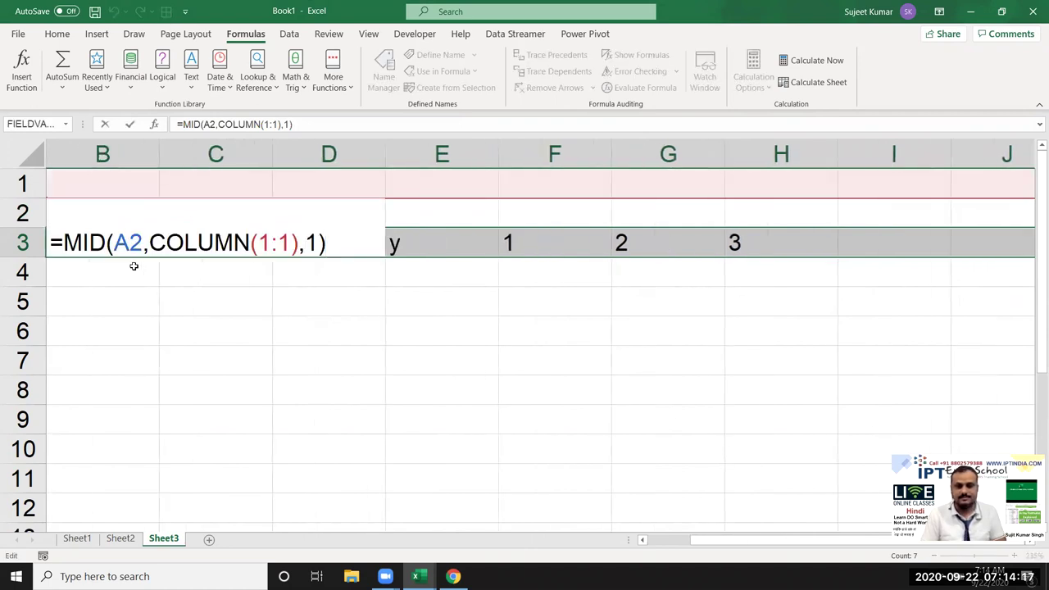
key("ctrl+shift+Return")
key("Right")
key("Right")
key("Right")
key("Right")
key("Right")
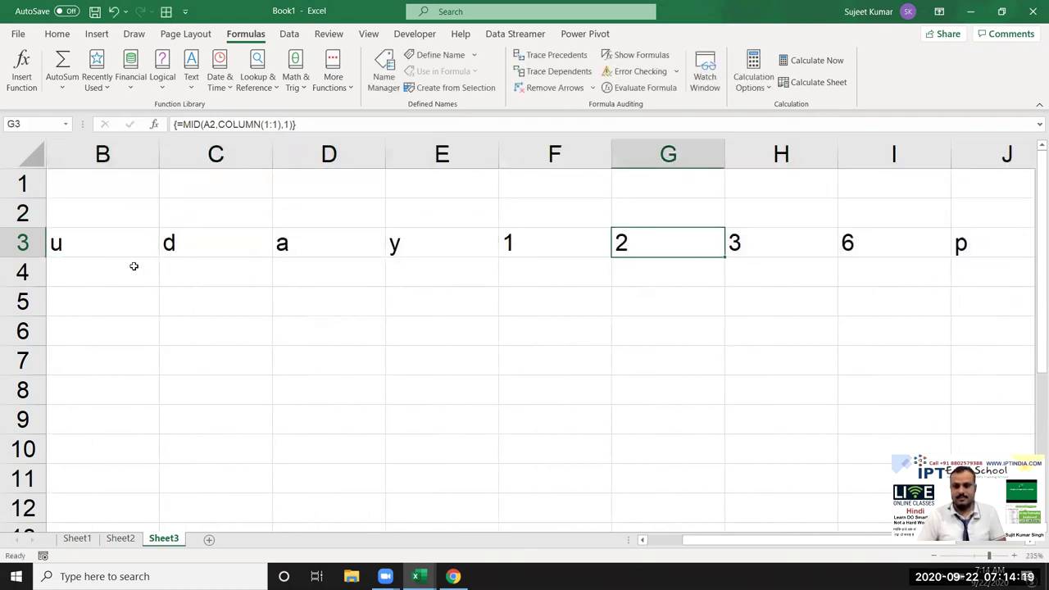
key("Right")
key("Right")
key("Right")
key("Right")
key("Right")
key("Right")
key("Left")
key("Left")
key("Left")
key("Left")
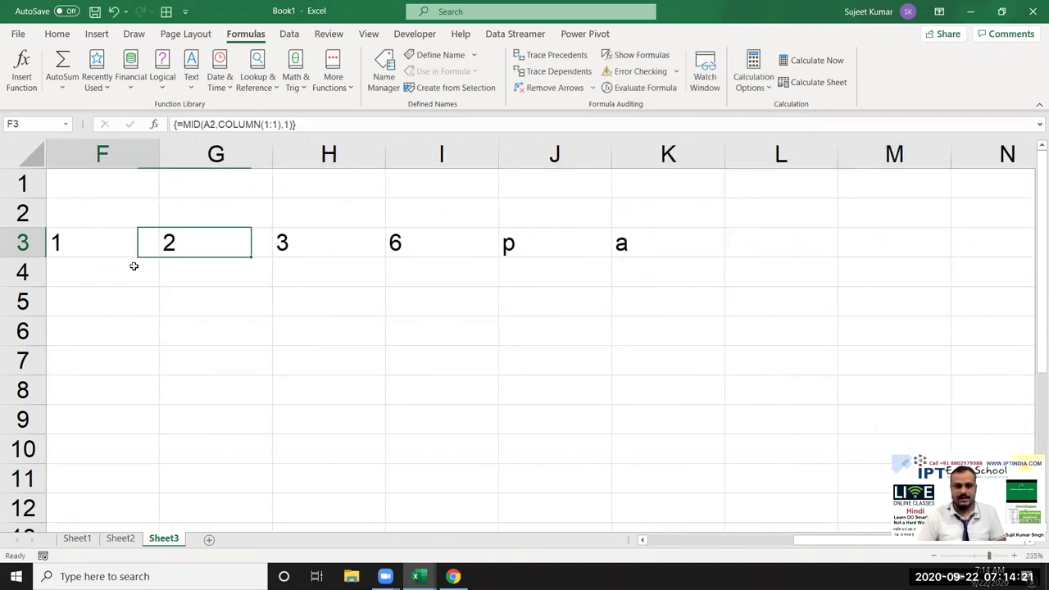
key("Left")
key("Left")
key("Left")
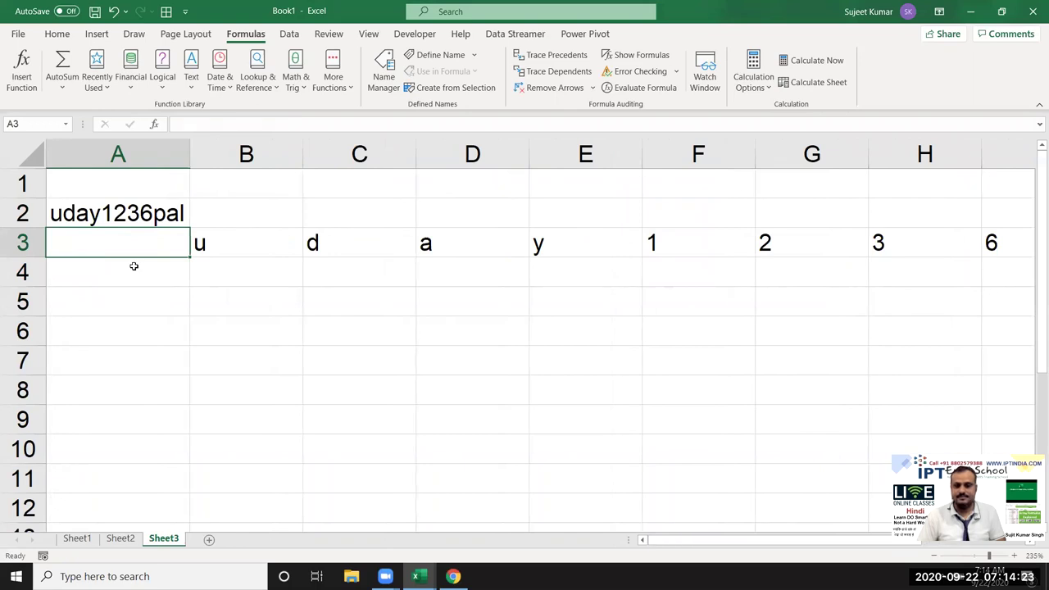
key("Down")
key("Right")
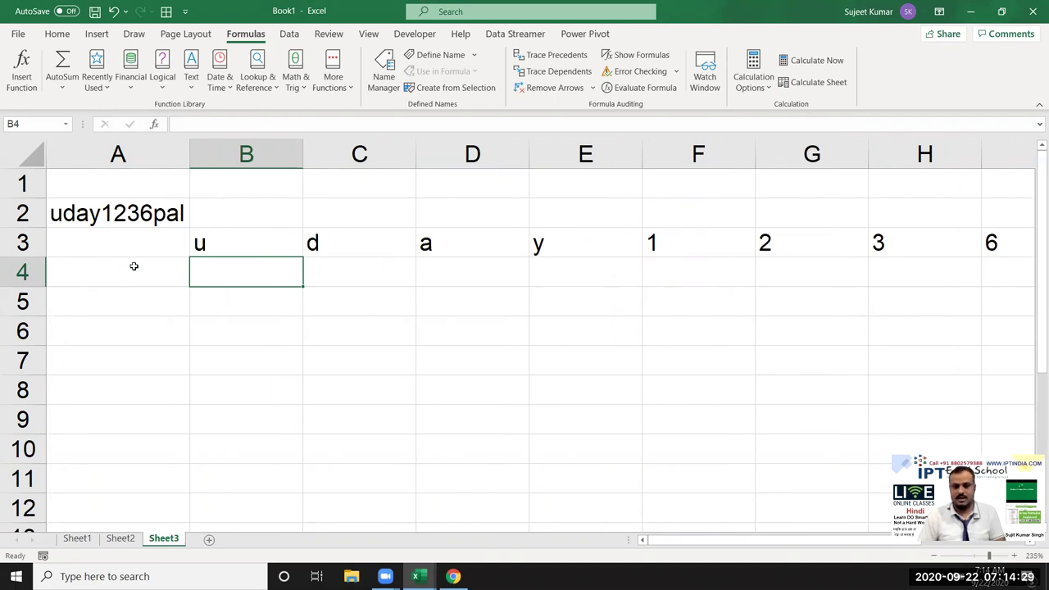
Step: Try an =ISNUMBER(B3) check in B4 and select row 4 through K4
type("=")
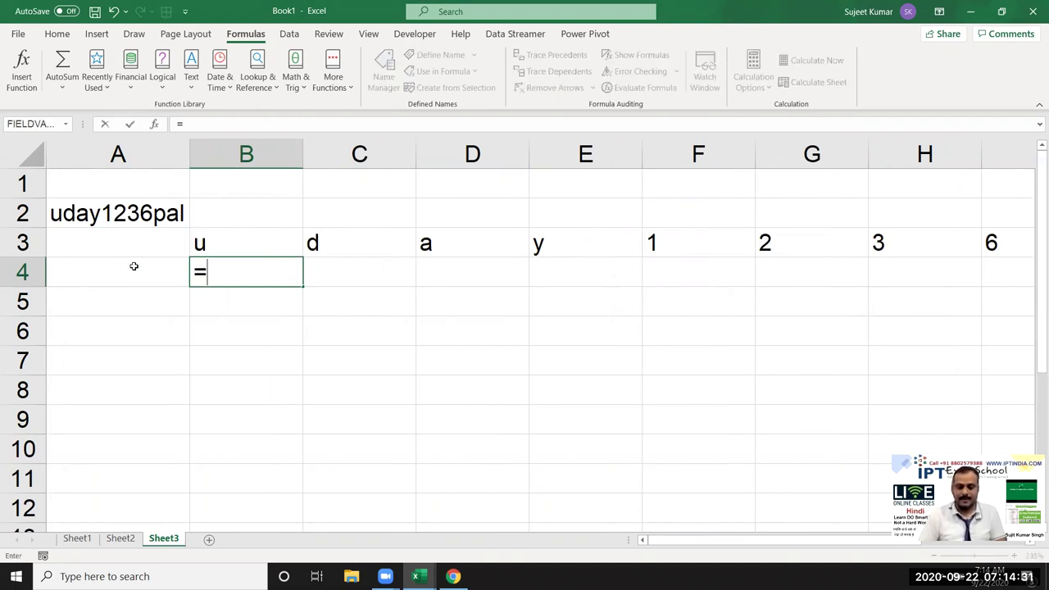
type("is")
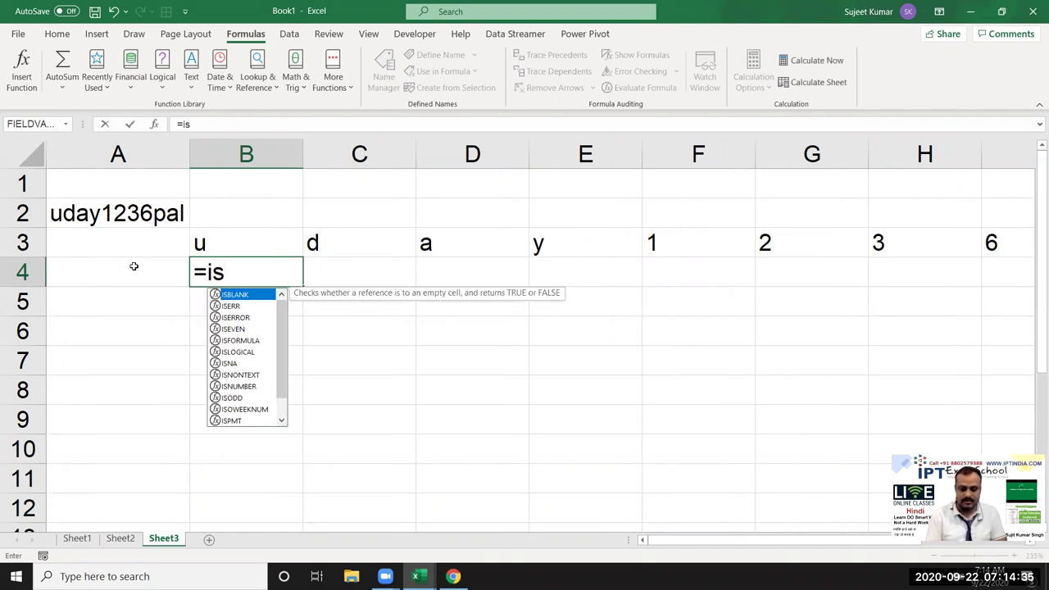
type("n")
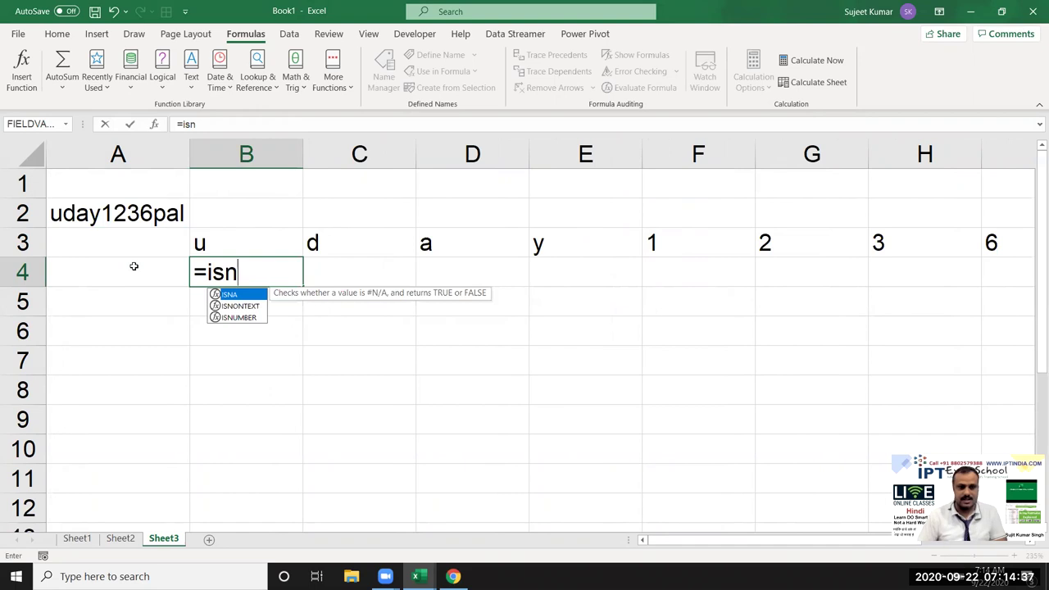
key("Down")
key("Down")
key("Tab")
key("Up")
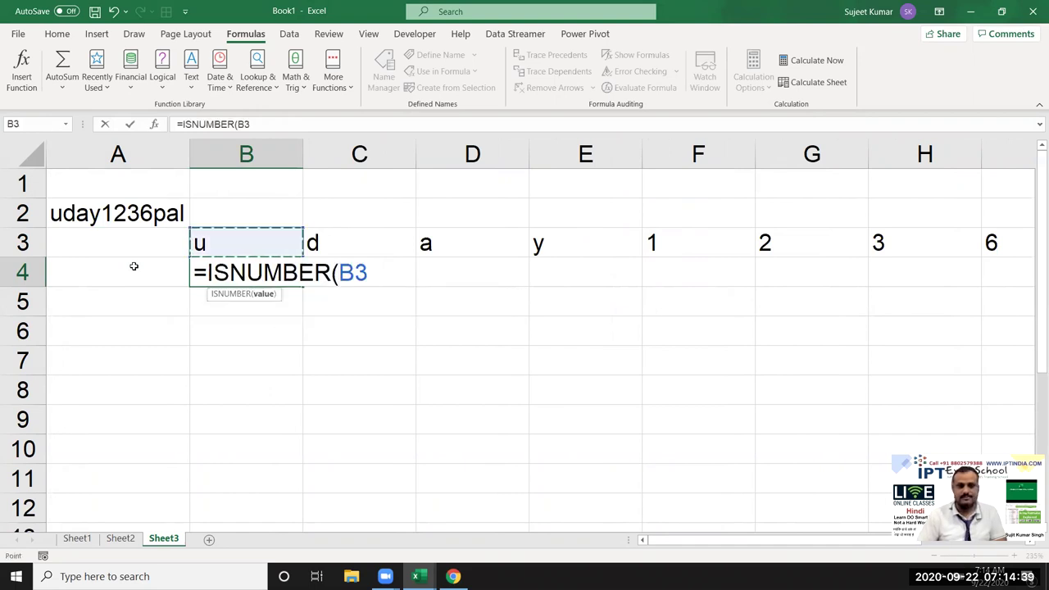
key("ctrl+Return")
key("shift+Right")
key("shift+Right")
key("shift+Right")
key("shift+Right")
key("shift+Right")
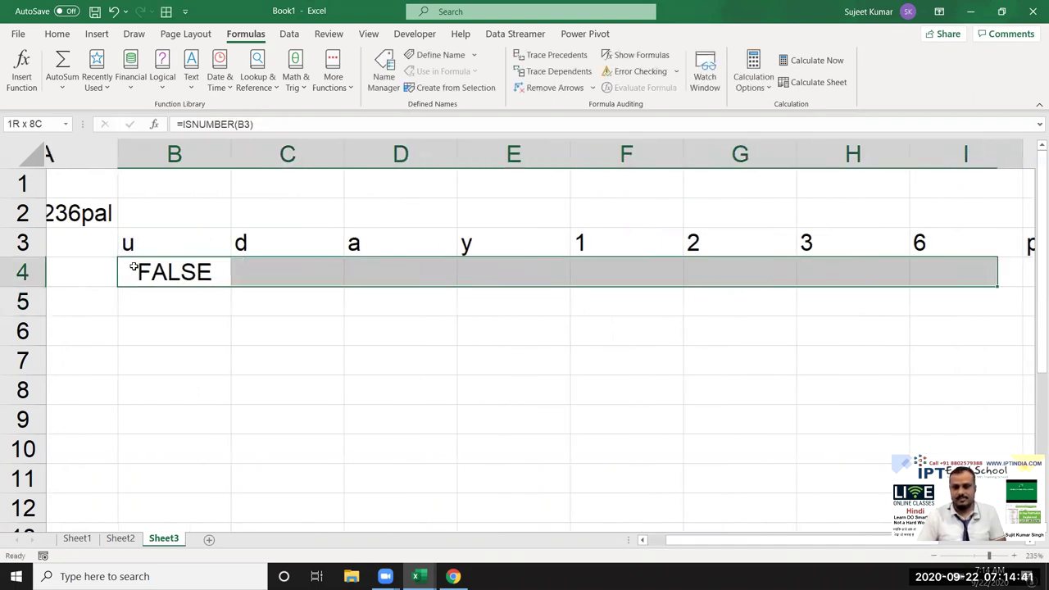
key("shift+Right")
key("shift+Right")
key("shift+Right")
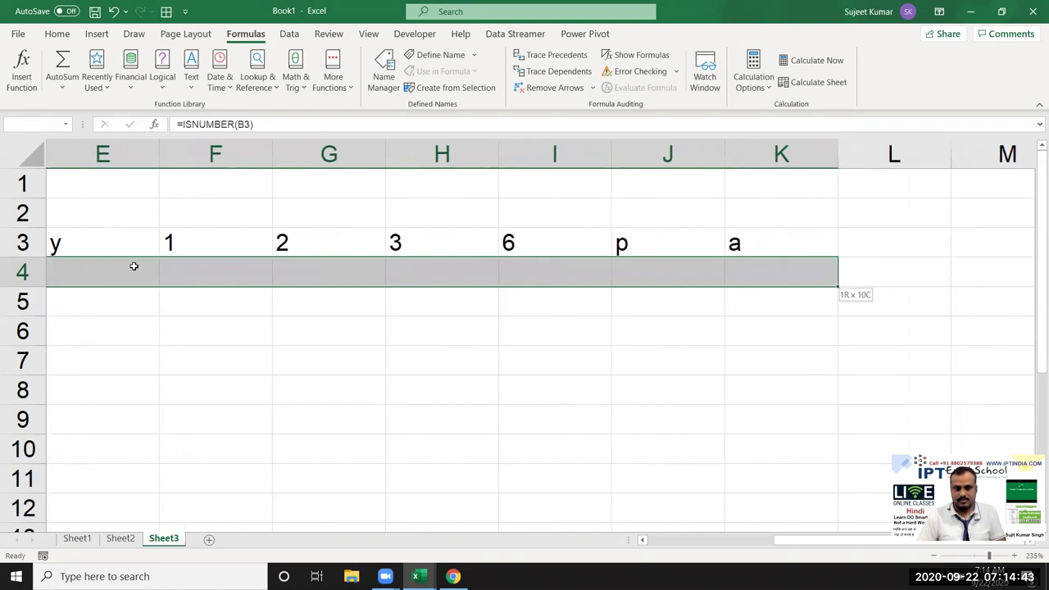
key("Left")
key("Right")
Step: Replace it with =ISTEXT(B3) in B4 and fill it right across B4:K4 with Ctrl+R
type("=")
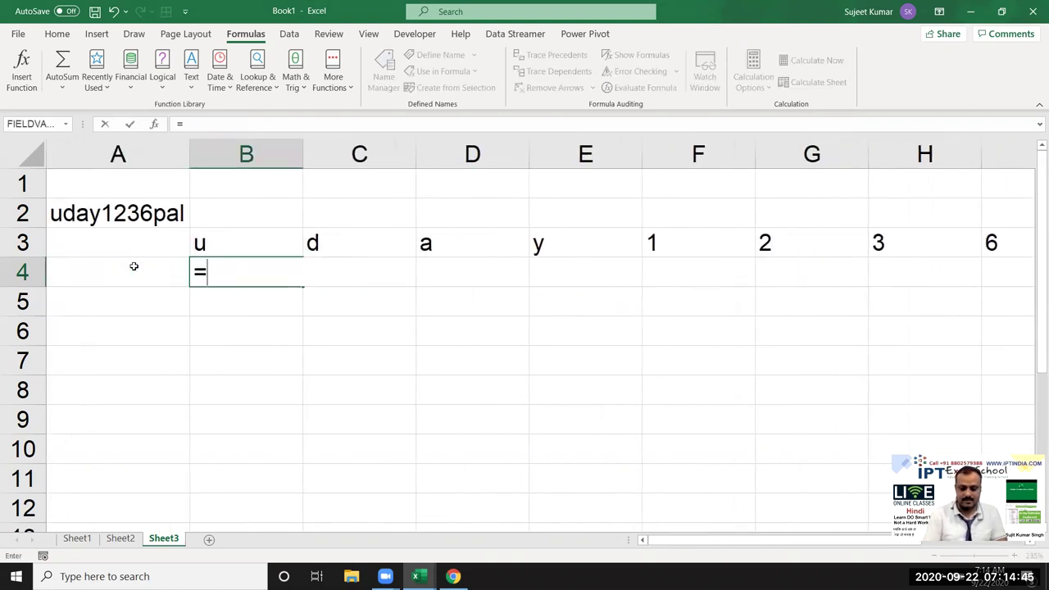
type("iste")
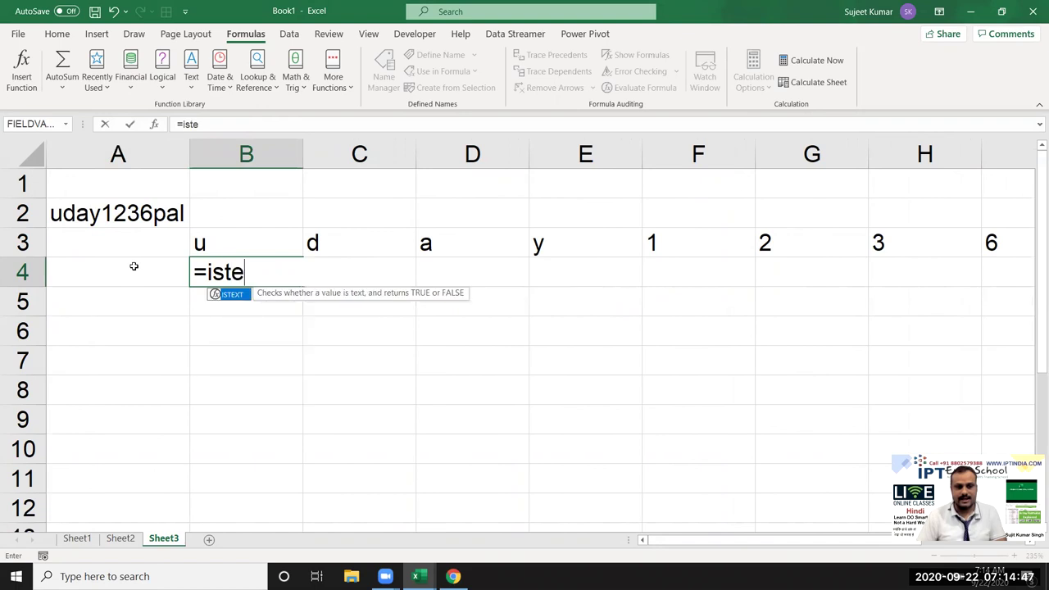
key("Tab")
key("Up")
key("Return")
key("Up")
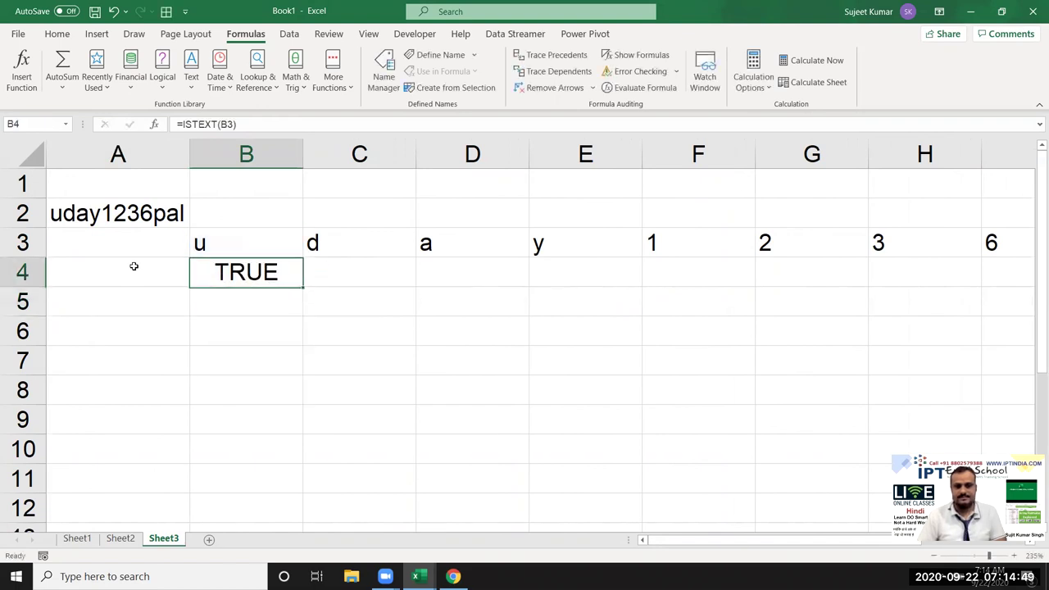
key("shift+Right")
key("shift+Right")
key("shift+Right")
key("shift+Right")
key("shift+Right")
key("shift+Right")
key("shift+Right")
key("shift+Right")
key("shift+Right")
key("shift+Right")
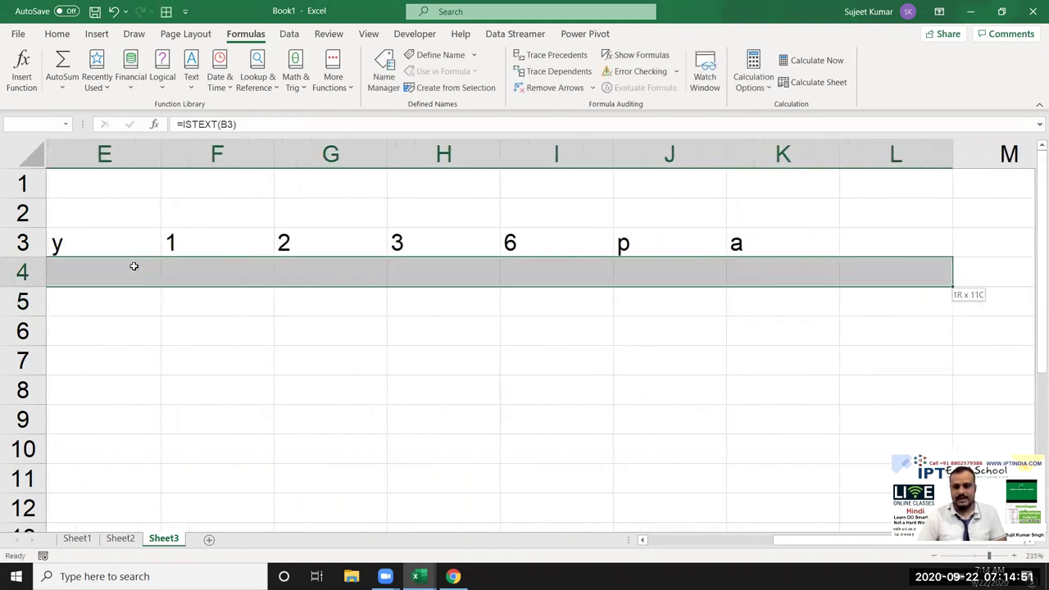
key("shift+Left")
key("ctrl+r")
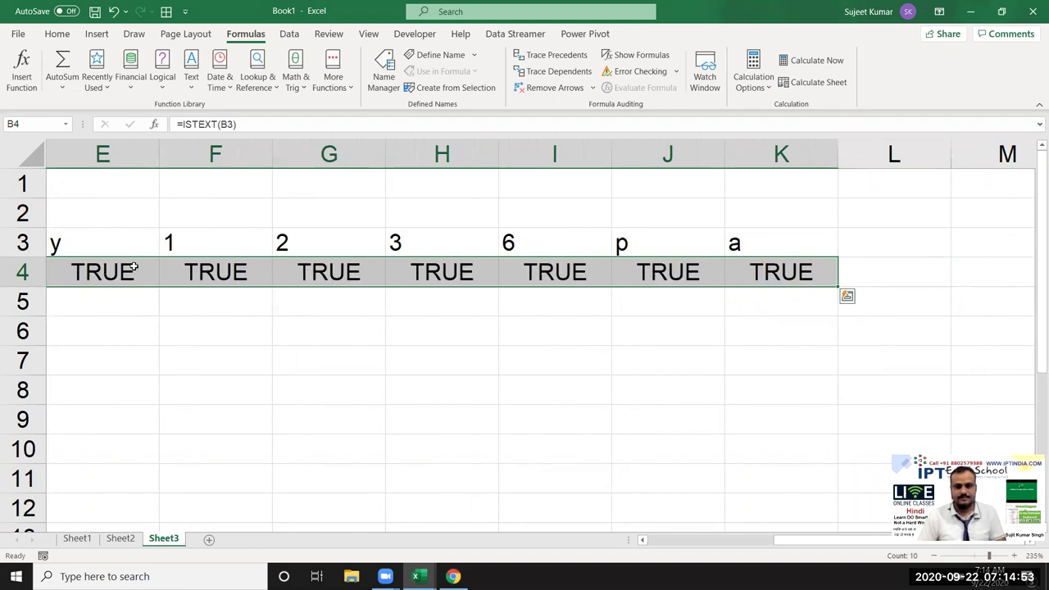
key("Home")
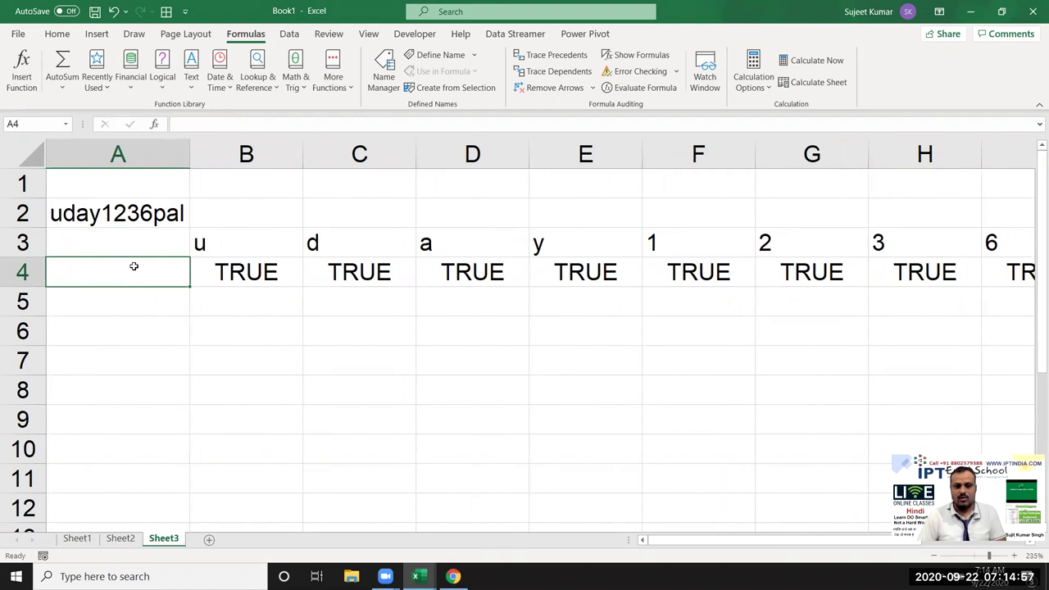
key("Right")
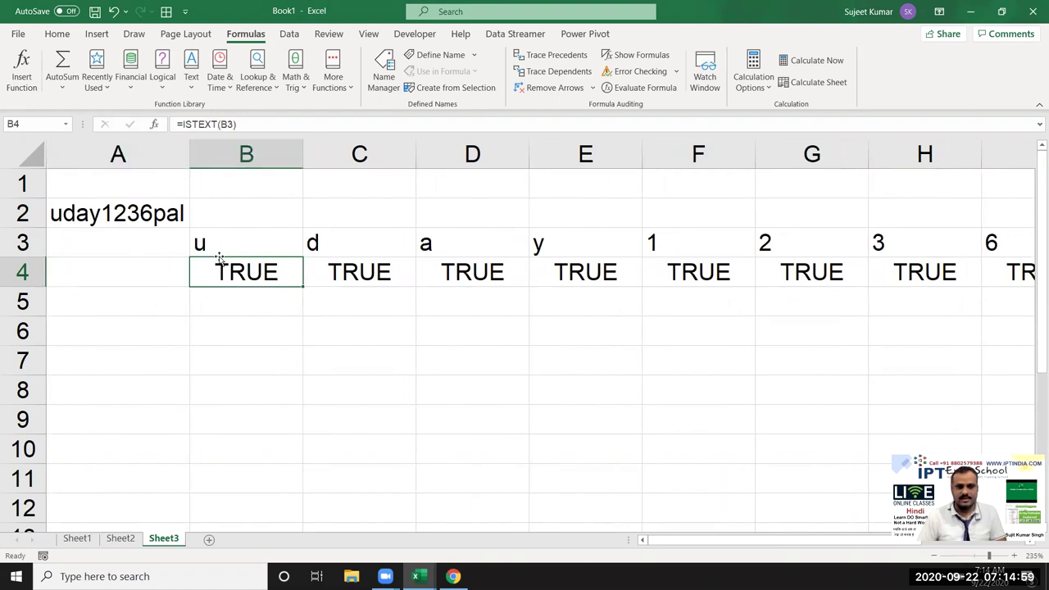
Step: Change B4 to =ISTEXT(B3*1) and fill it across B4:K4
left_click(251, 125)
type("*1")
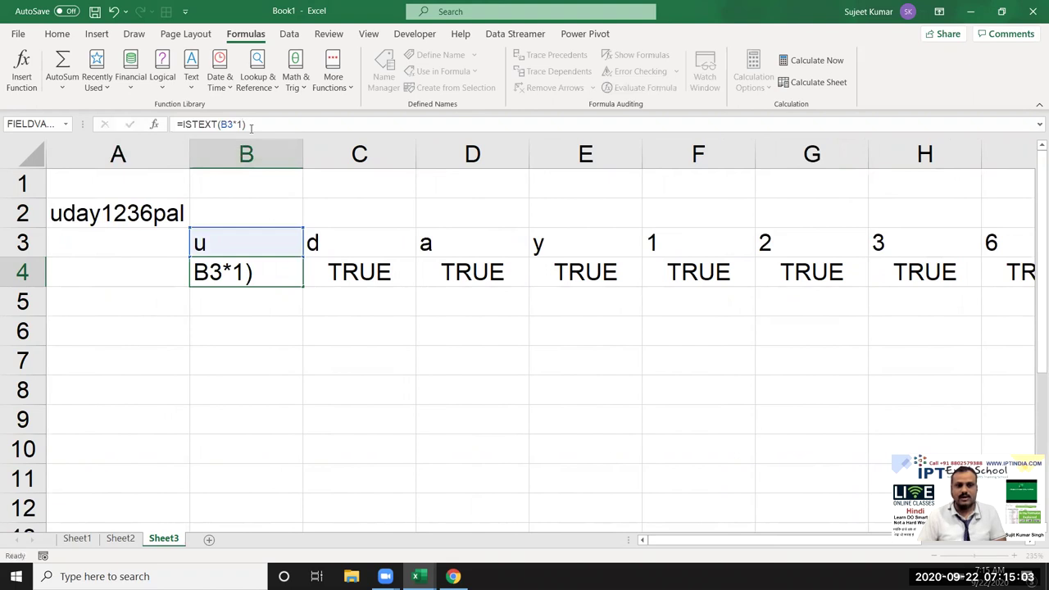
key("ctrl+Return")
key("ctrl+shift+Right")
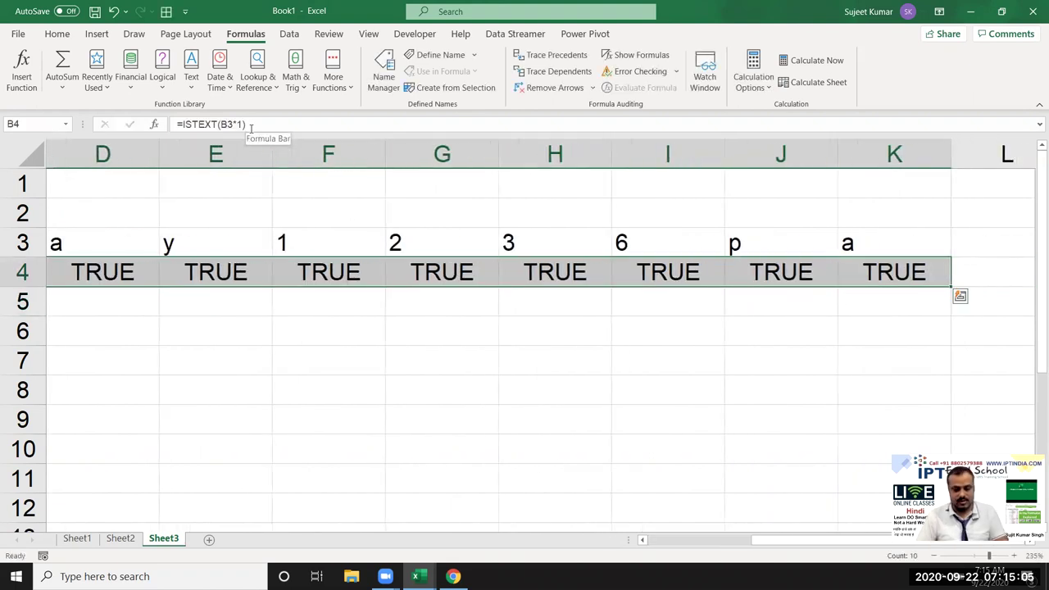
key("ctrl+r")
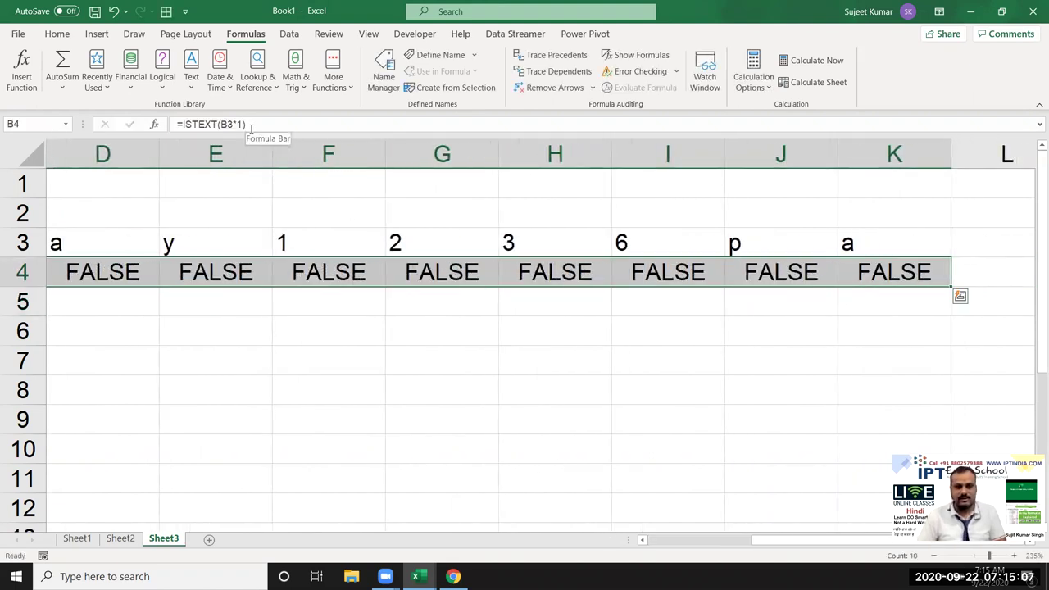
key("Left")
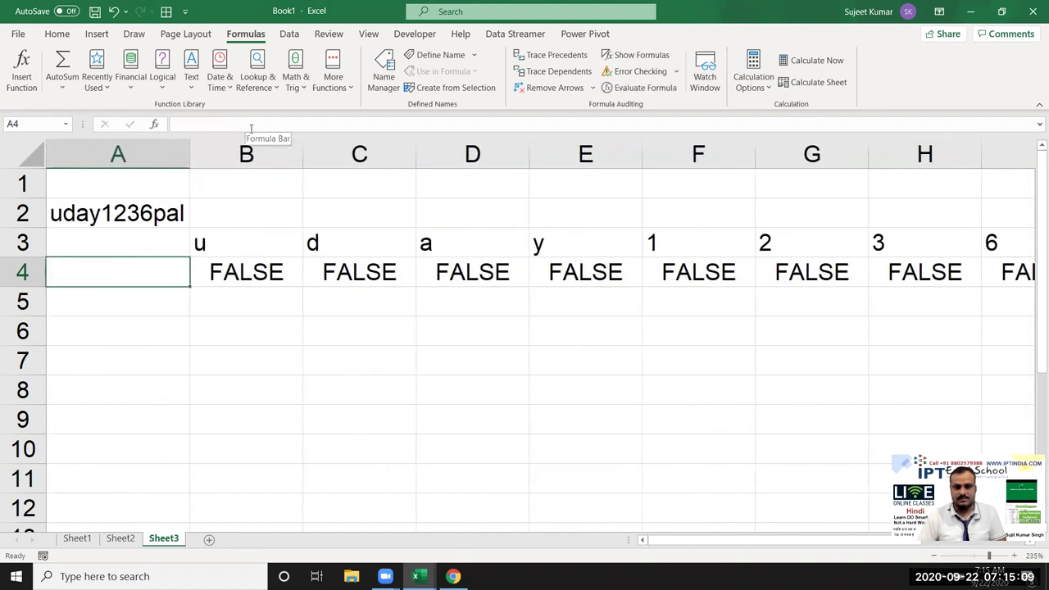
Step: Undo the row 4 formulas until it is empty, then begin typing =is in B4
key("ctrl+z")
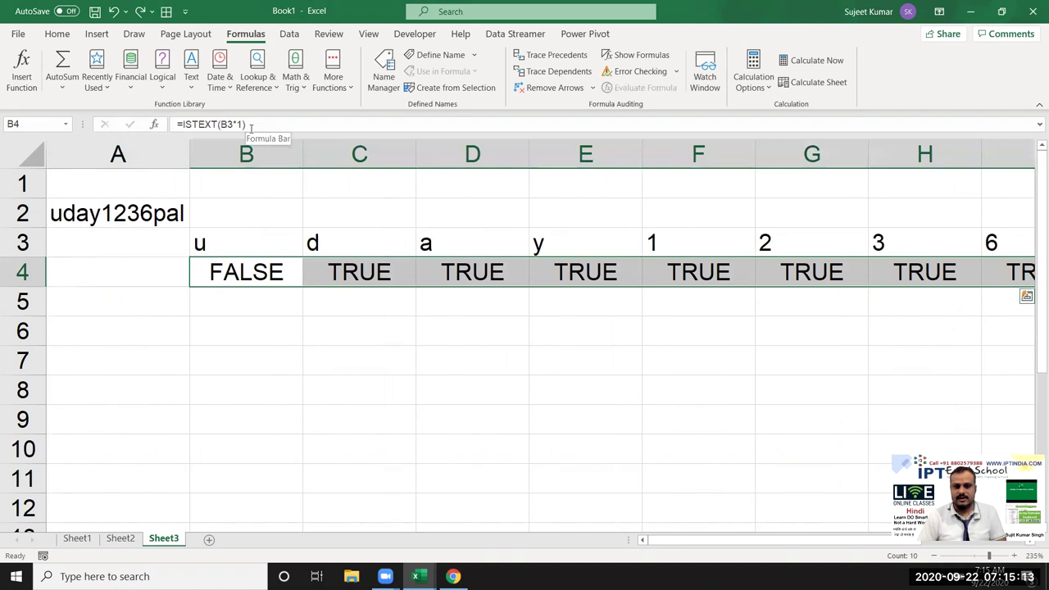
key("ctrl+z")
key("ctrl+z")
key("ctrl+z")
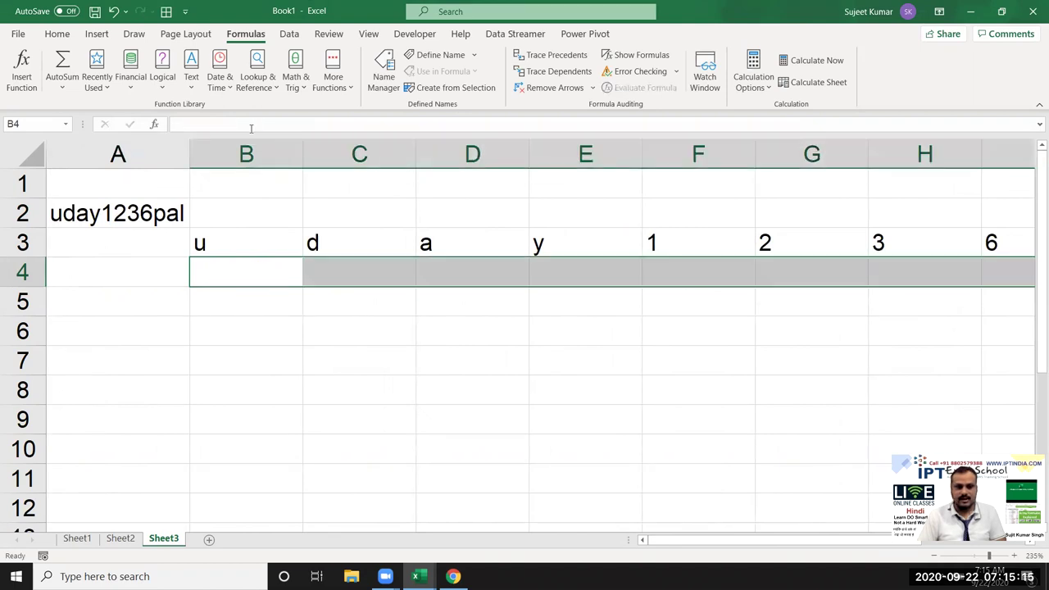
key("ctrl+z")
key("Down")
type("=")
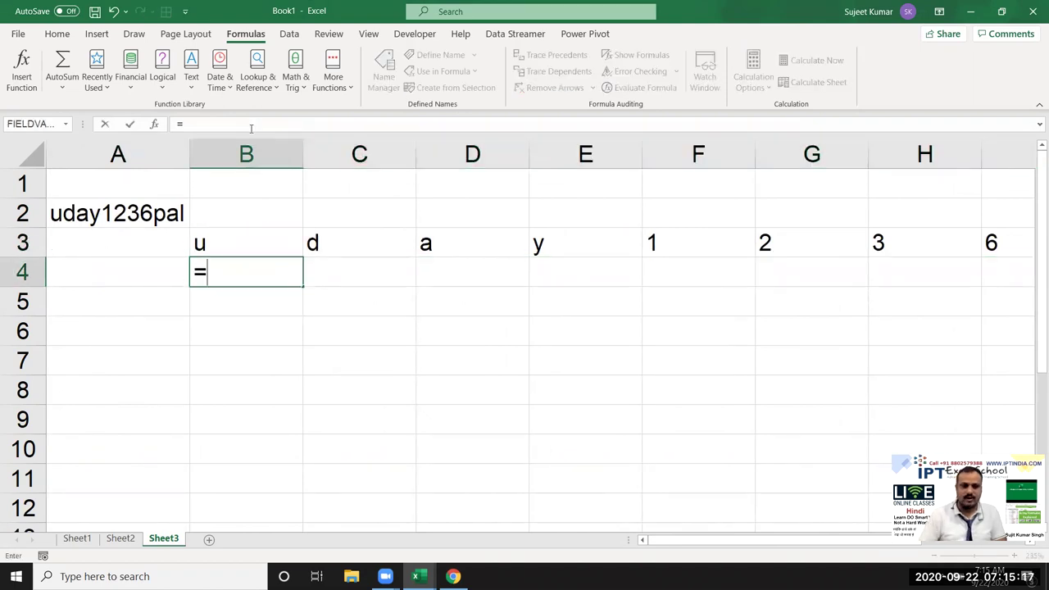
type("is")
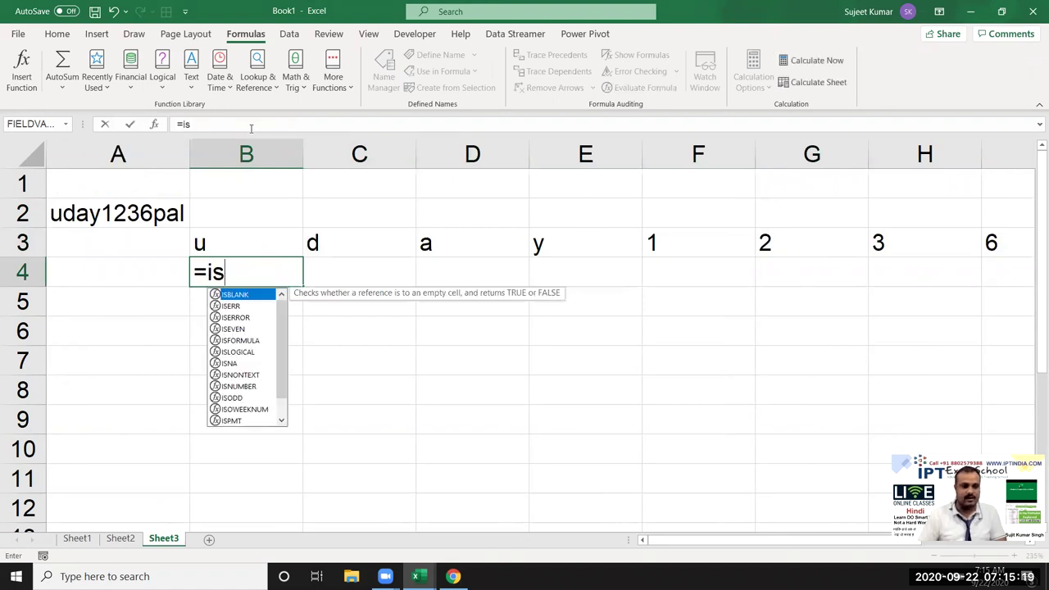
Step: Enter =ISERROR(B3*1) in B4 and fill it right across B4:K4
key("Down")
key("Down")
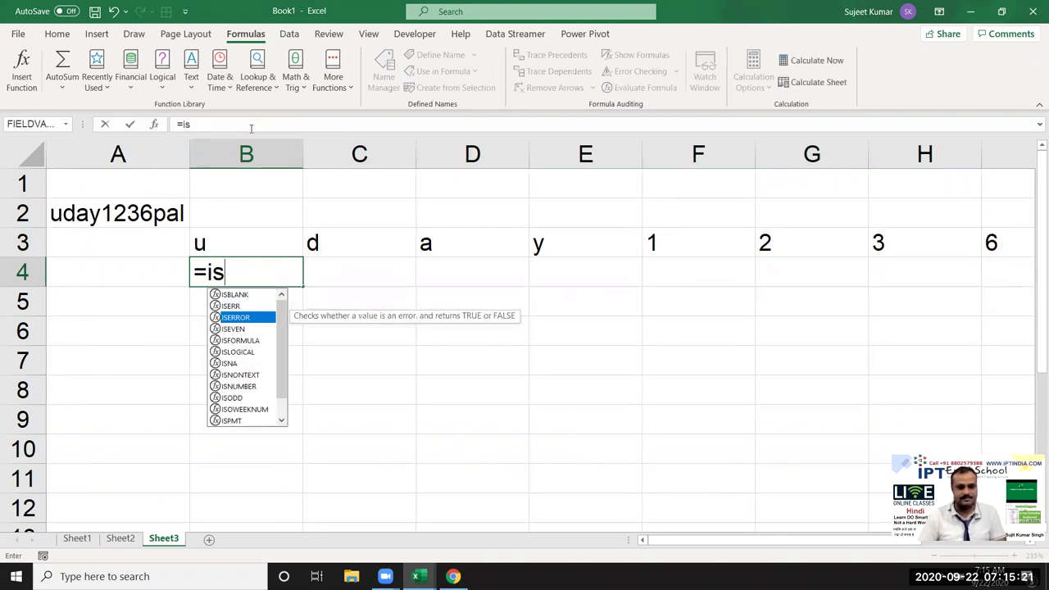
key("Tab")
key("Up")
type("*1")
key("Return")
key("Up")
key("shift+Right")
key("shift+Right")
key("shift+Right")
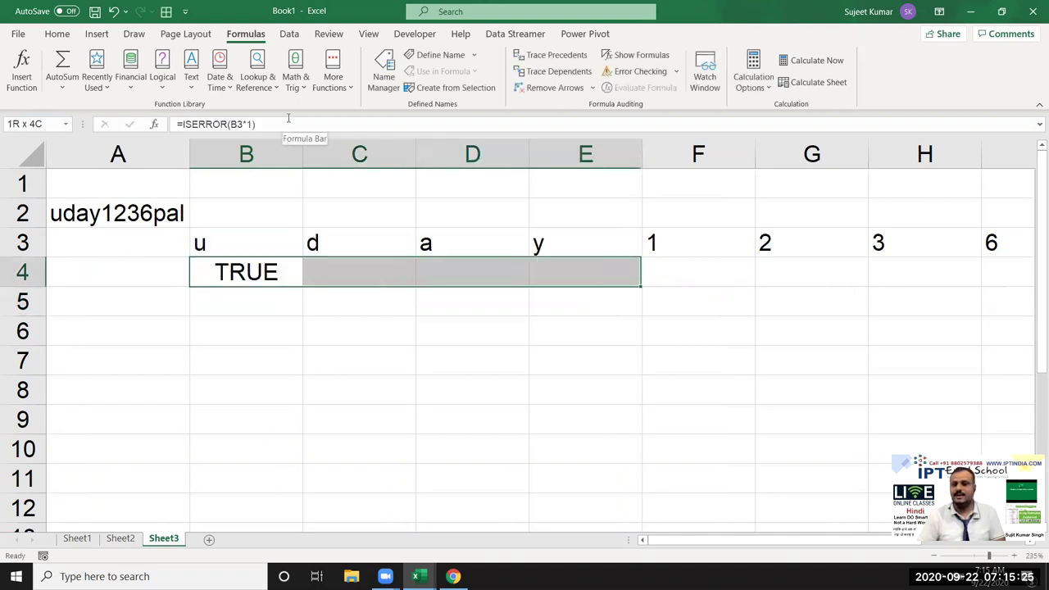
key("shift+Right")
key("shift+Right")
key("shift+Right")
key("shift+Right")
key("shift+Right")
key("shift+Right")
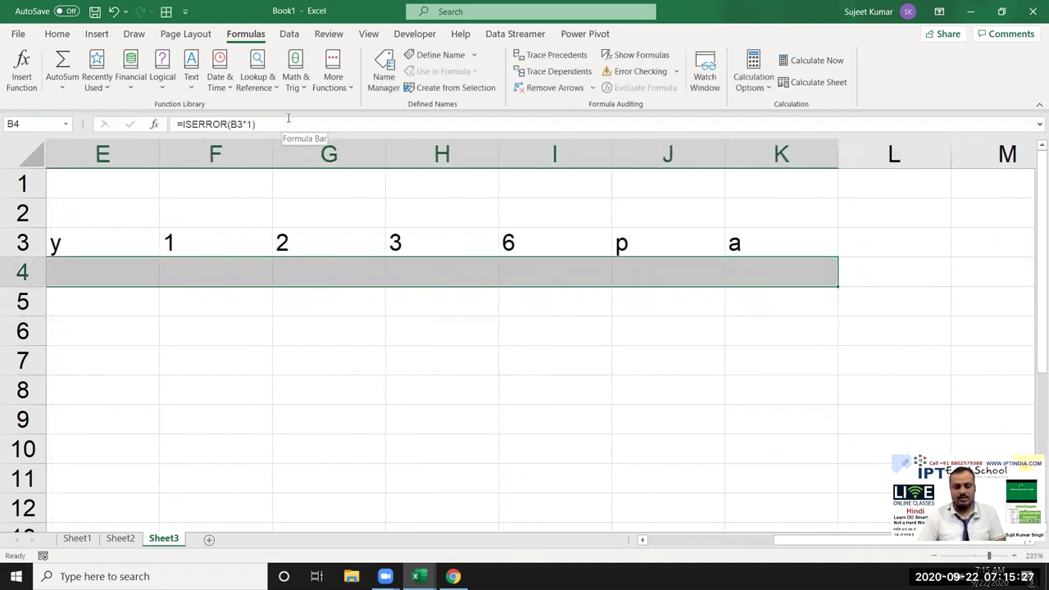
key("ctrl+r")
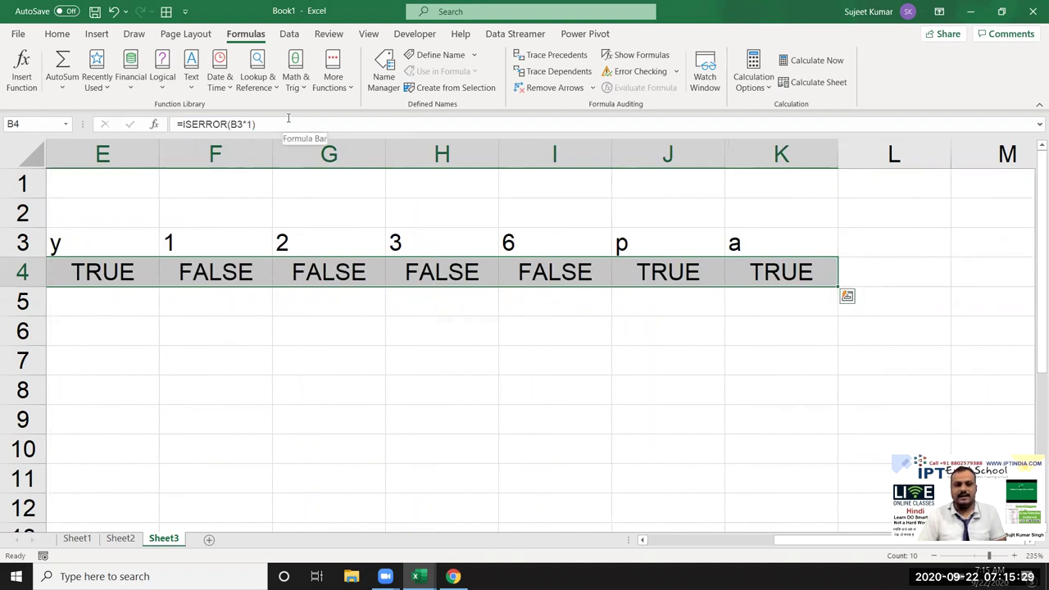
Step: Check row 4 shows TRUE for letters and FALSE for digits 1, 2, 3, 6
key("Left")
key("Right")
key("Right")
key("Right")
key("Right")
key("Right")
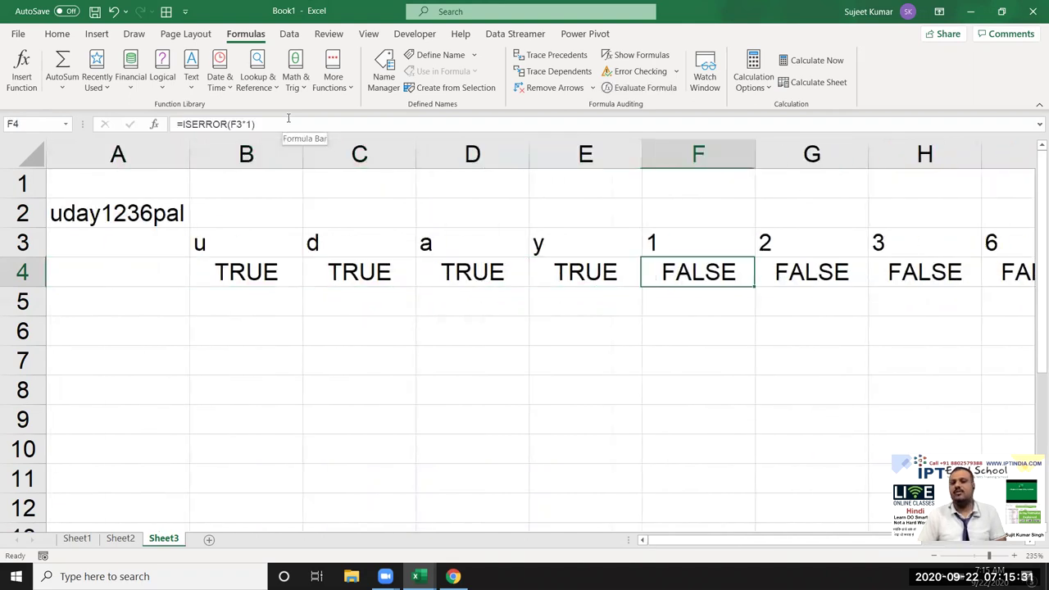
key("Up")
key("Down")
key("Right")
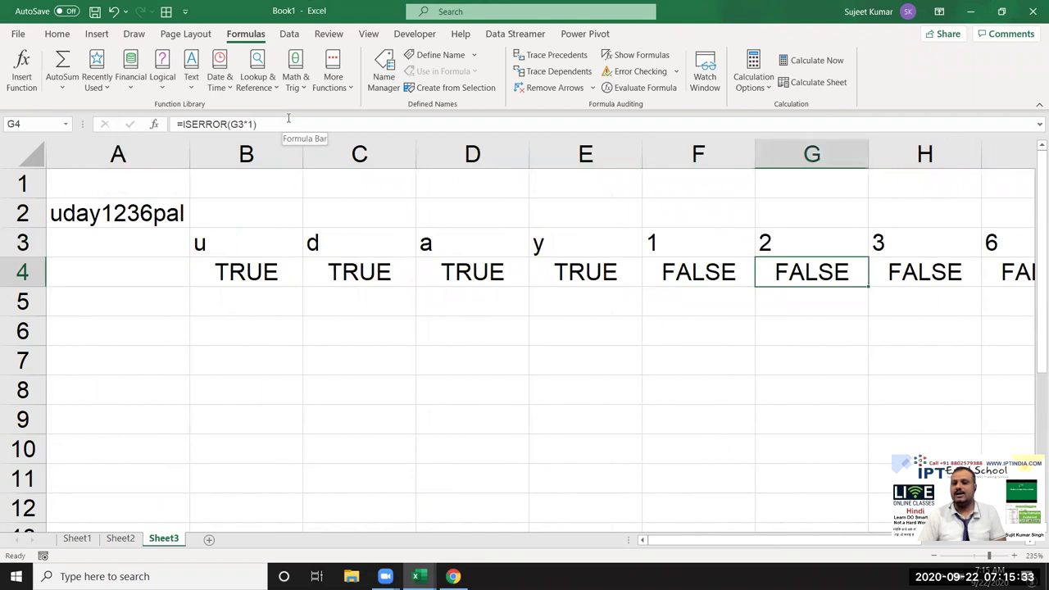
key("Right")
key("Right")
key("Left")
key("Left")
key("Left")
key("Left")
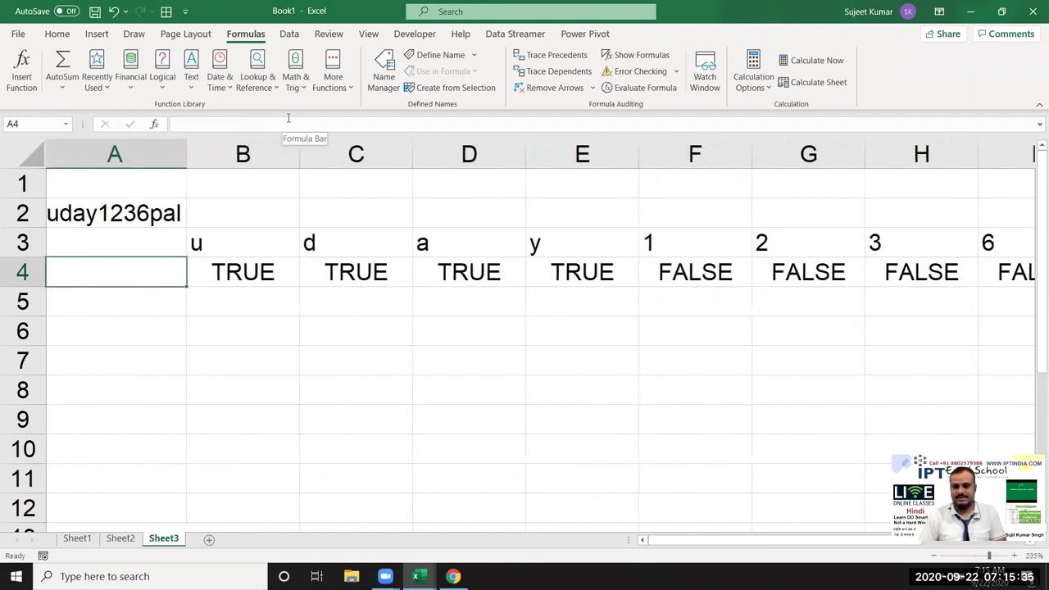
key("Down")
key("Down")
key("Down")
key("Right")
key("Up")
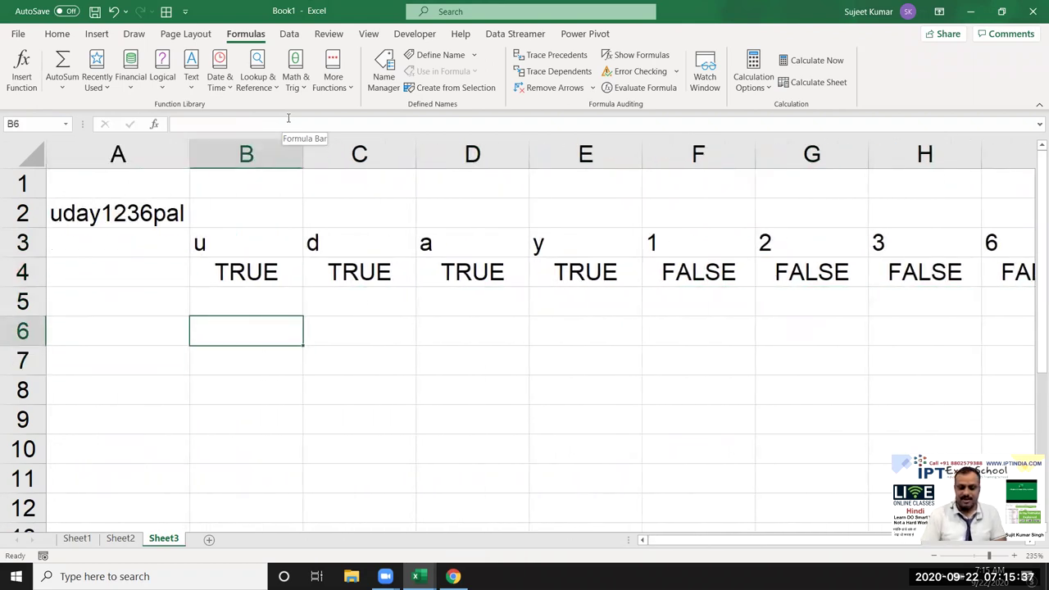
Step: Enter =MATCH(FALSE,B4:K4) in B6 to find the first digit
type("=mat")
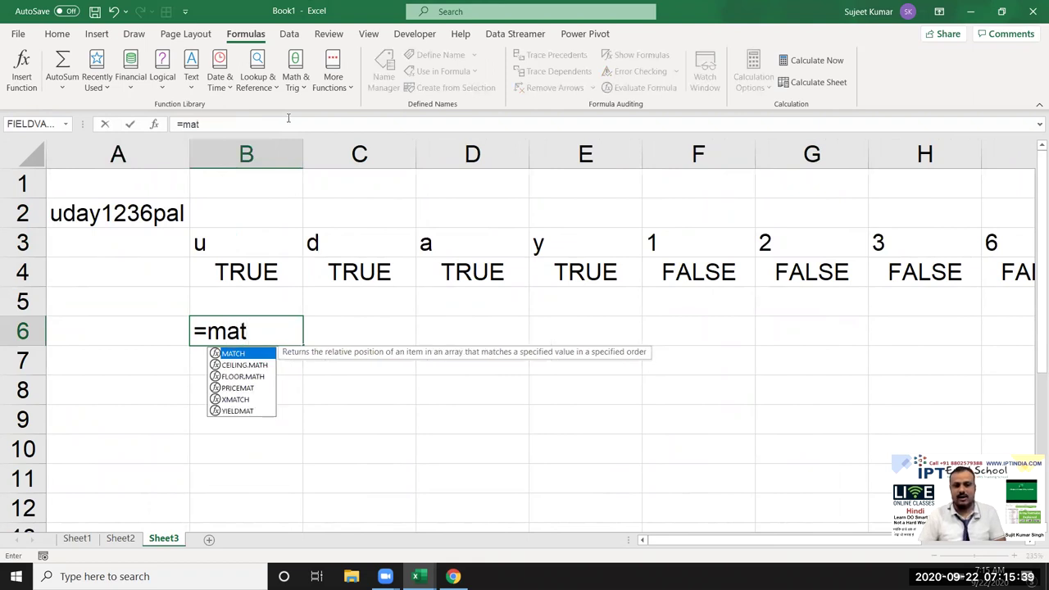
key("Tab")
type("fals")
key("Tab")
type(",")
key("Up")
key("Up")
key("shift+Right")
key("shift+Right")
key("shift+Right")
key("shift+Right")
key("shift+Right")
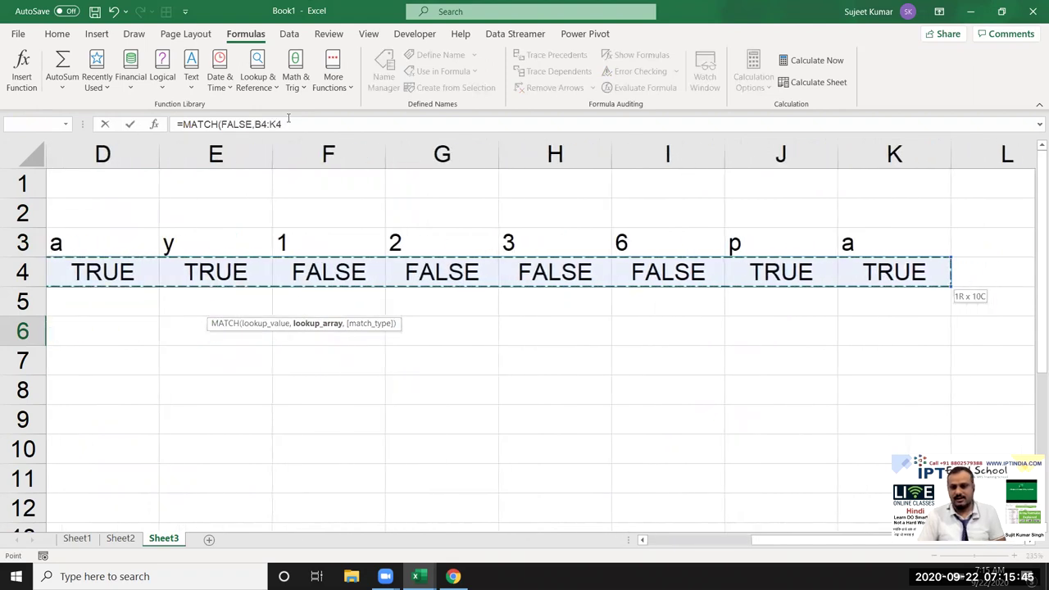
key("Return")
key("Up")
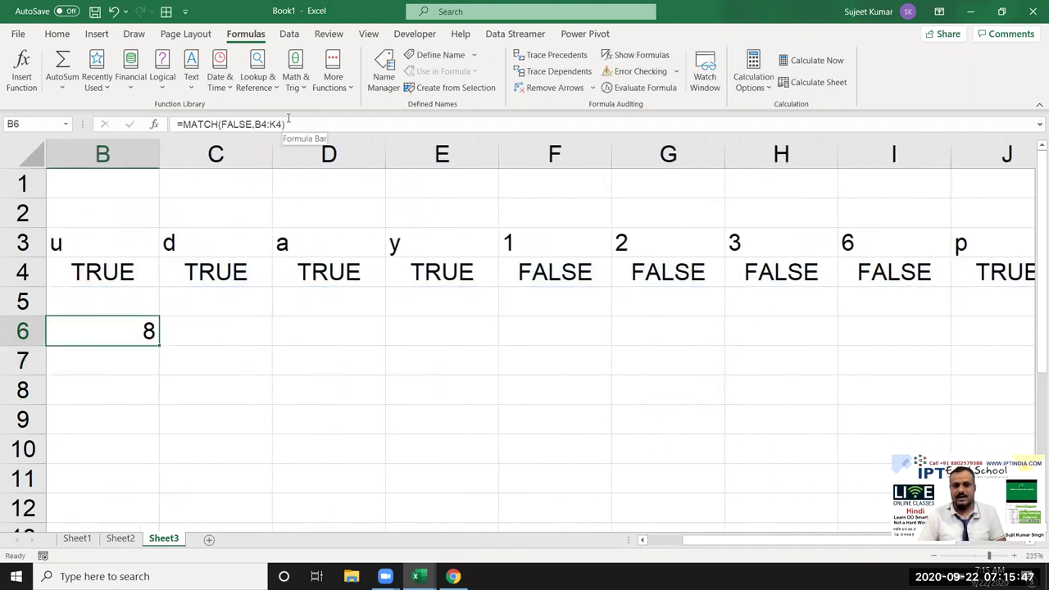
Step: Add exact-match type 0 to B6's MATCH formula so it returns position 5
key("Left")
key("Right")
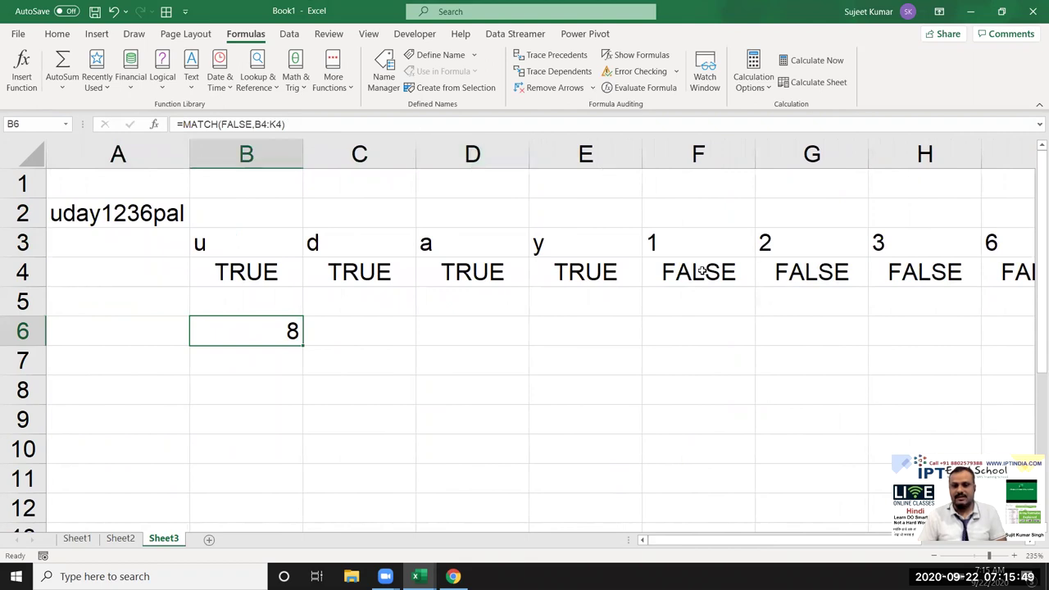
left_click(313, 124)
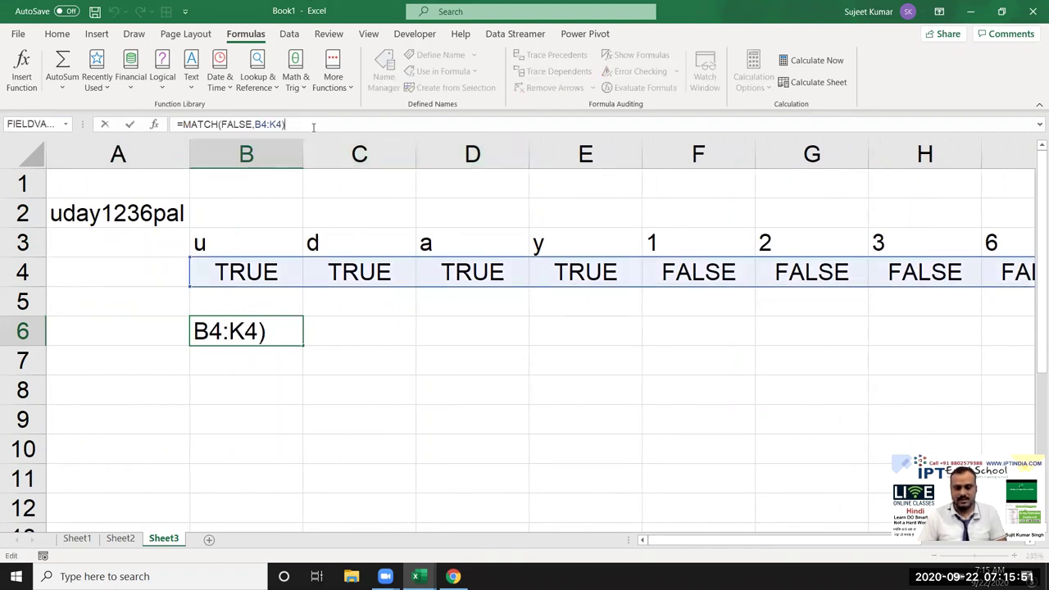
key("BackSpace")
type(",0")
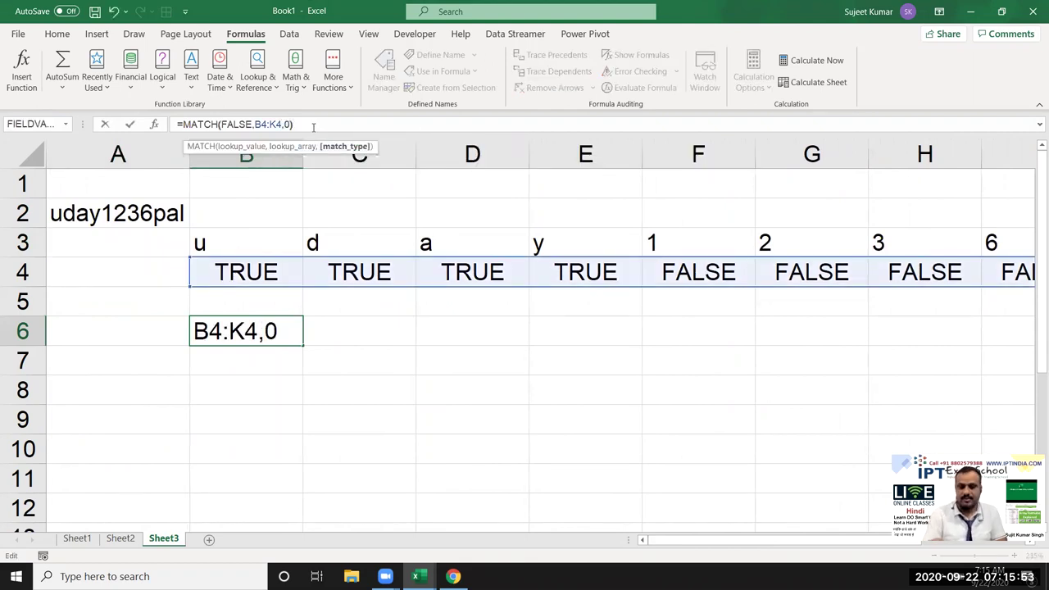
key("Return")
key("Up")
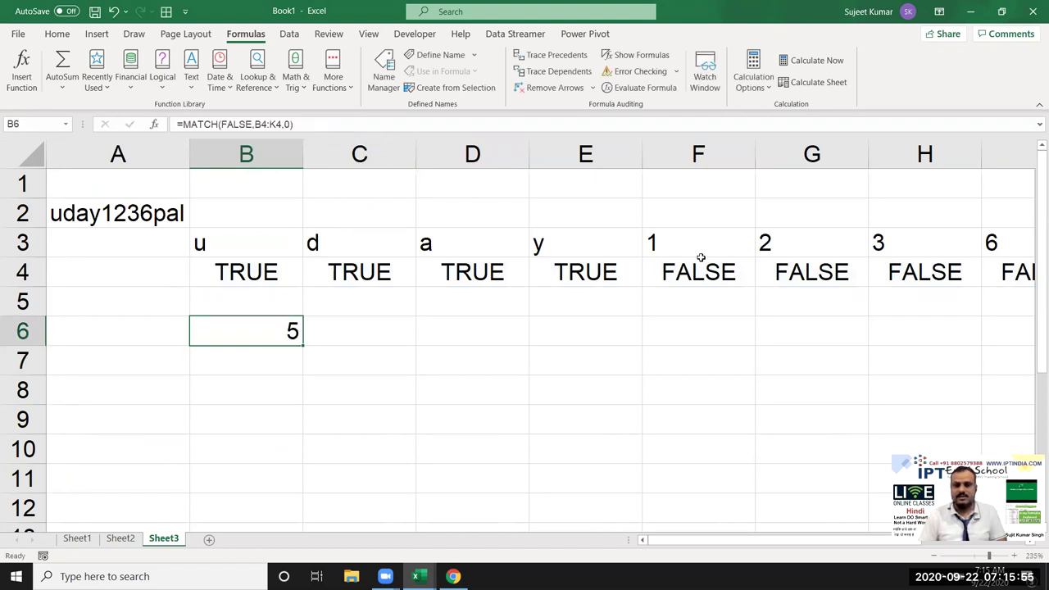
left_click(679, 275)
Step: Enter =COUNTIF(B4:K4,FALSE) in C6 to count the 4 digits
left_click(382, 319)
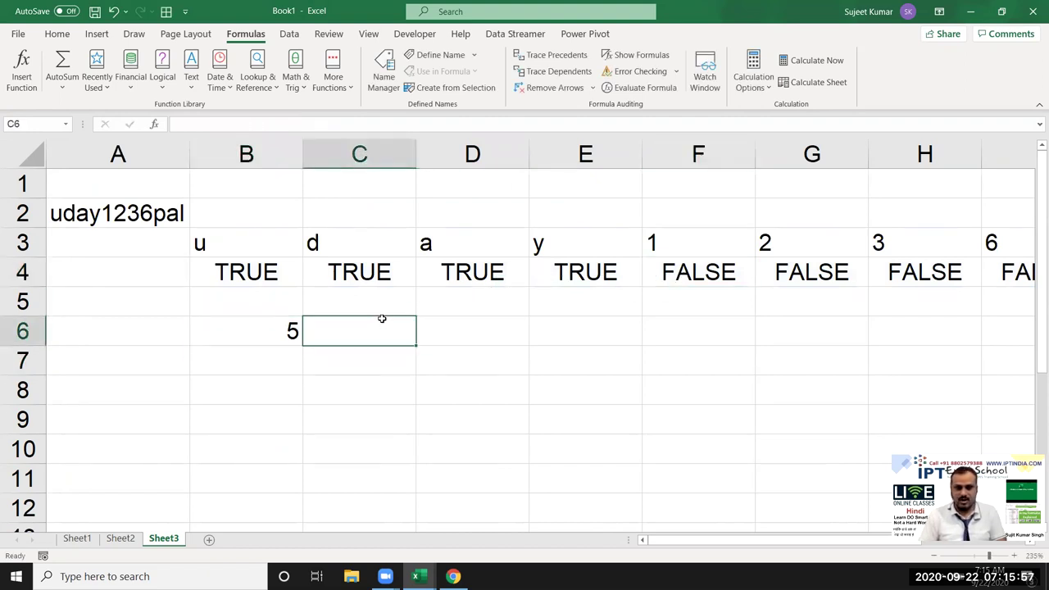
type("=cou")
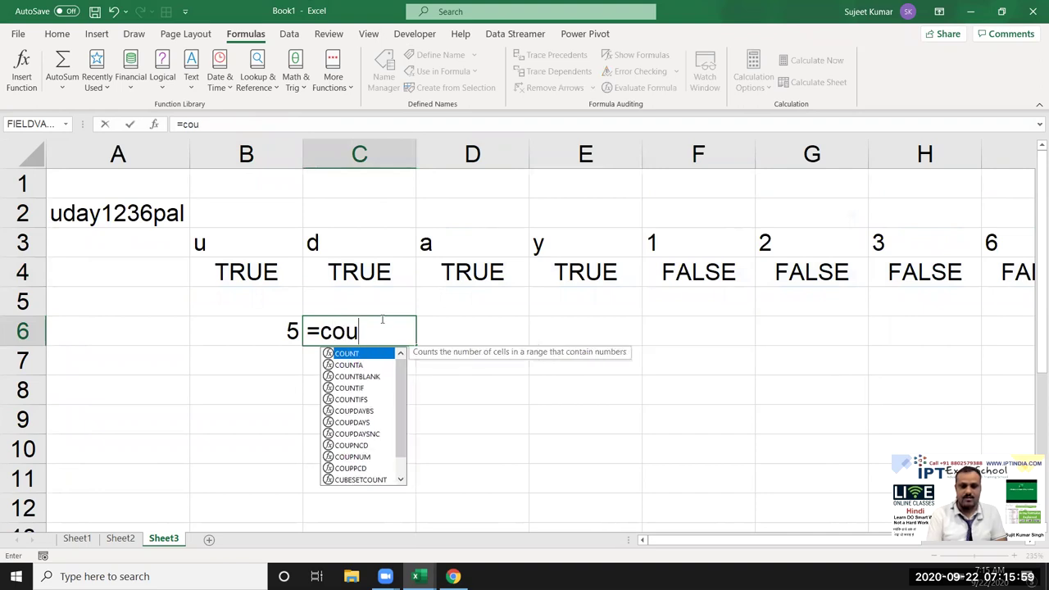
key("Down")
key("Down")
key("Down")
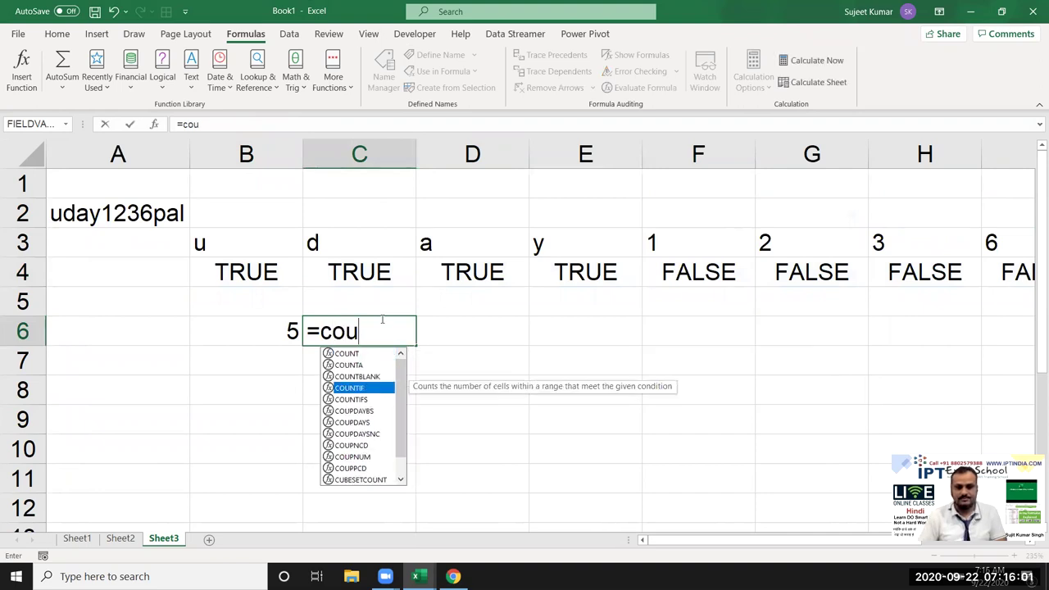
key("Tab")
key("Up")
key("Up")
key("Left")
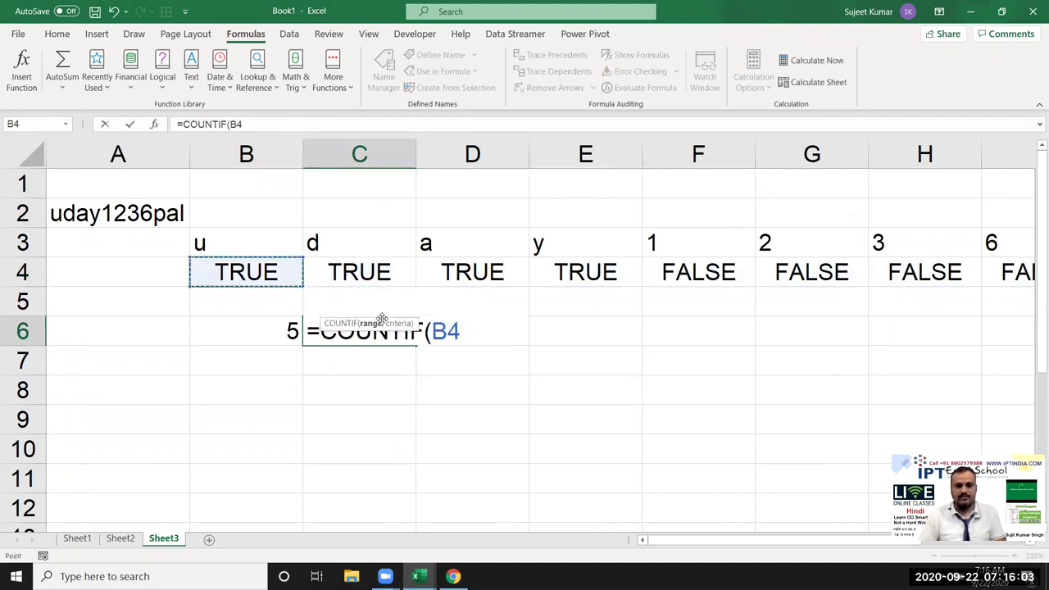
key("ctrl+shift+Right")
type(":K4,fa")
key("Down")
key("Down")
key("Tab")
key("Return")
key("Up")
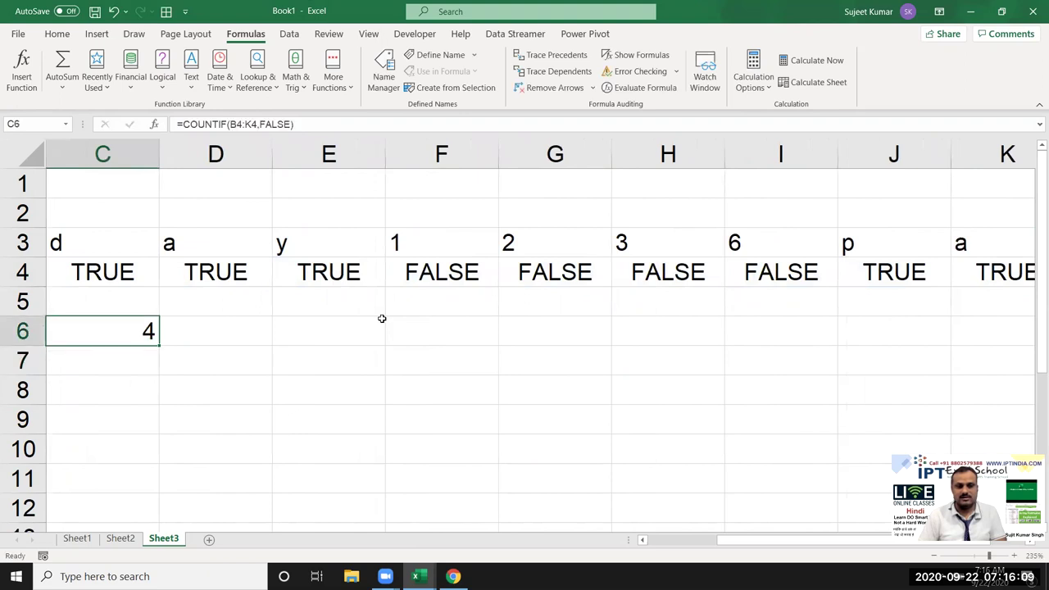
key("Left")
key("Right")
key("Right")
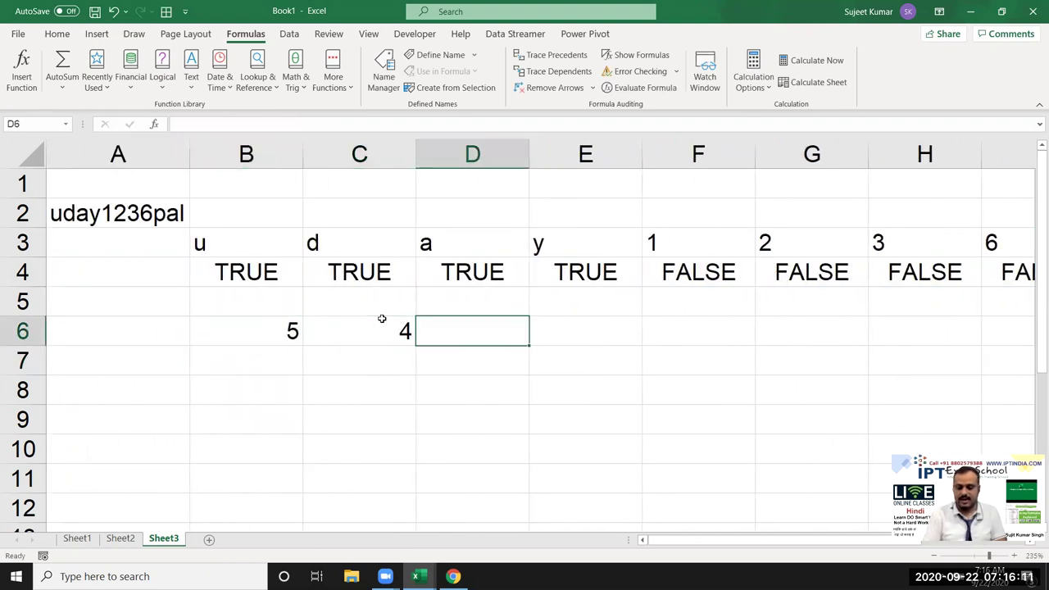
type("=mi")
key("Tab")
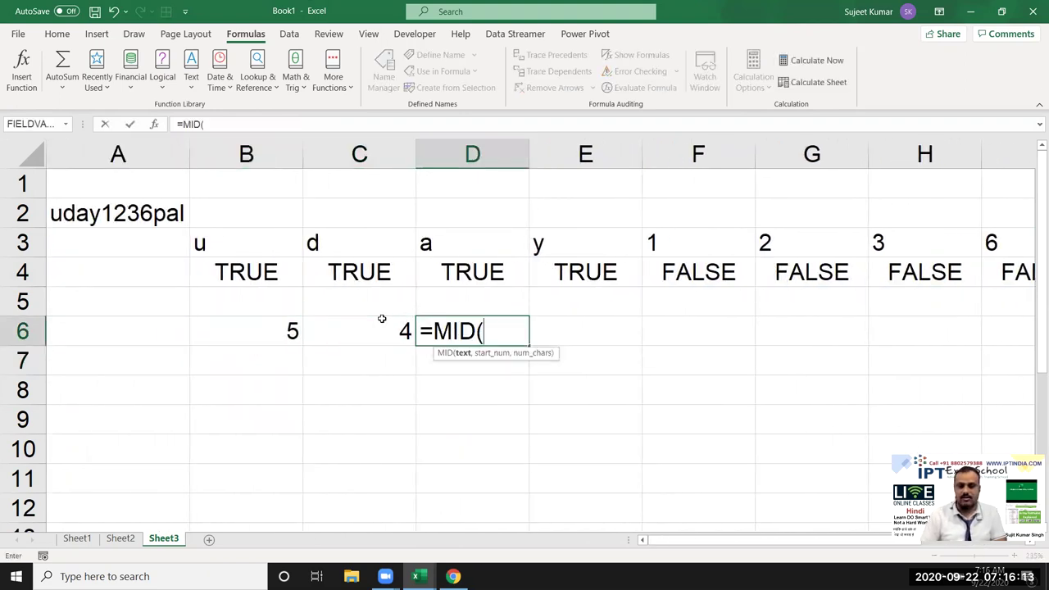
left_click(152, 218)
type(",")
left_click(244, 326)
type(",")
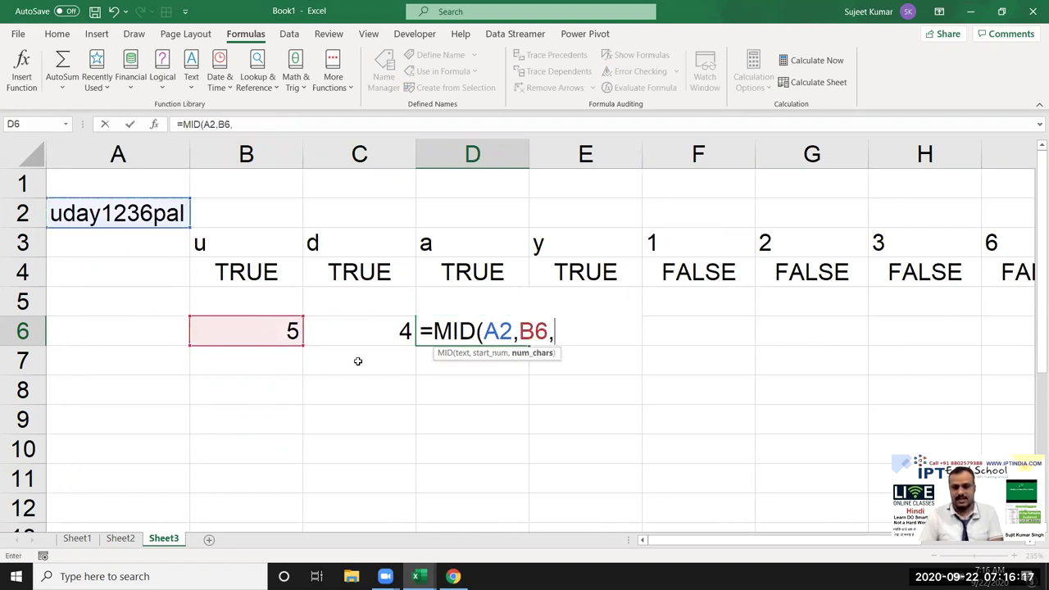
left_click(354, 339)
type(")")
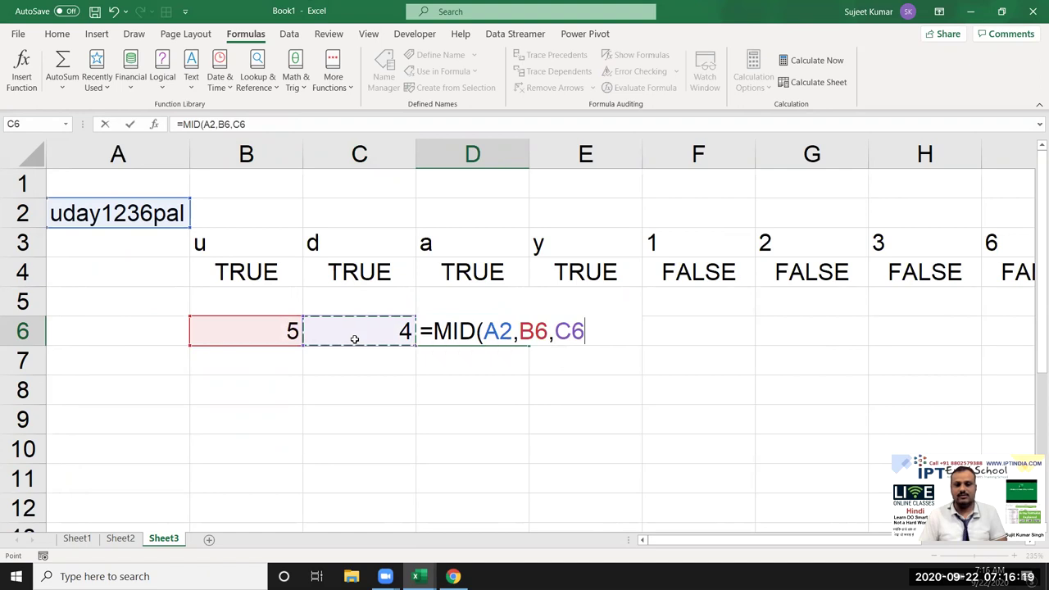
key("Return")
key("Up")
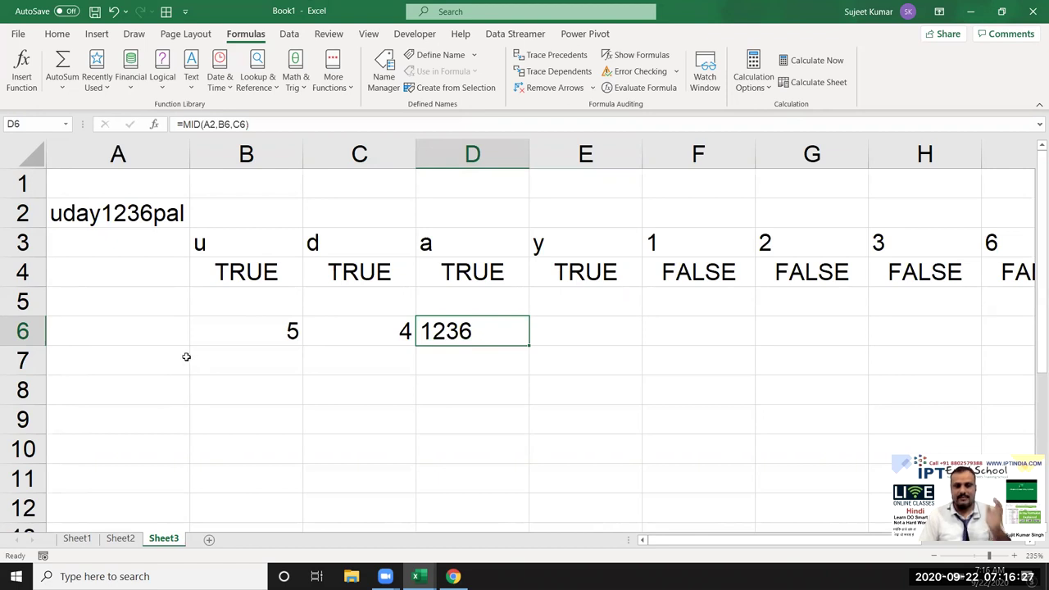
left_click(216, 224)
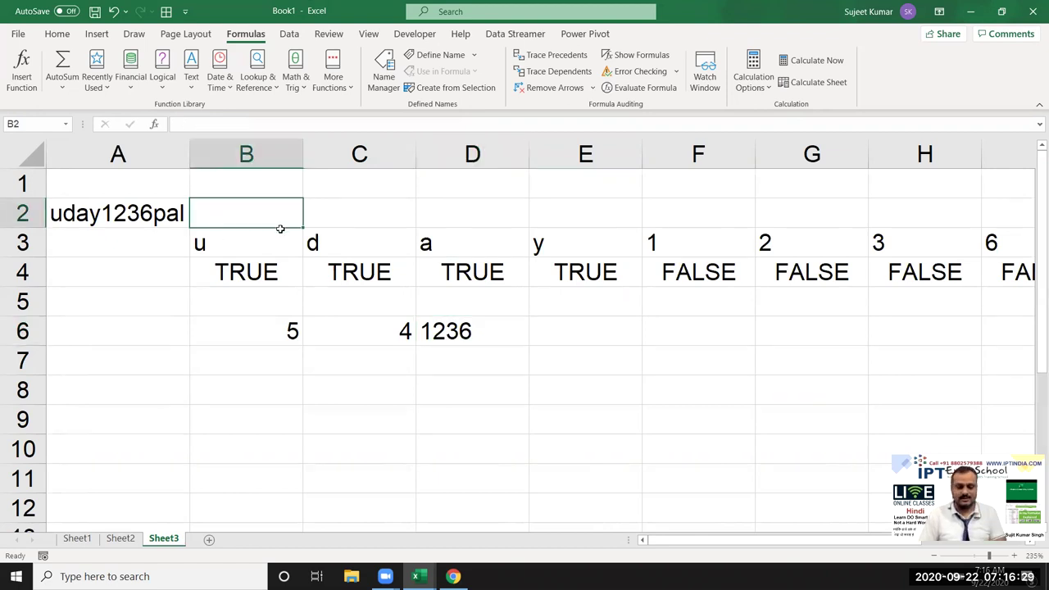
Step: Abandon the first B2 attempt, check B6's MATCH formula, then reselect B2
type("=")
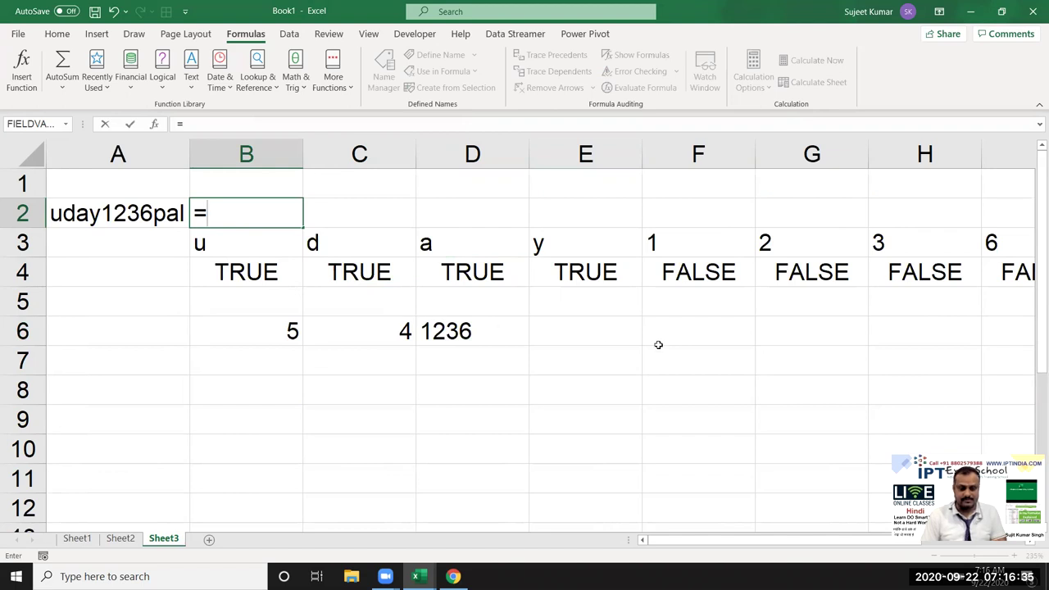
type("mid")
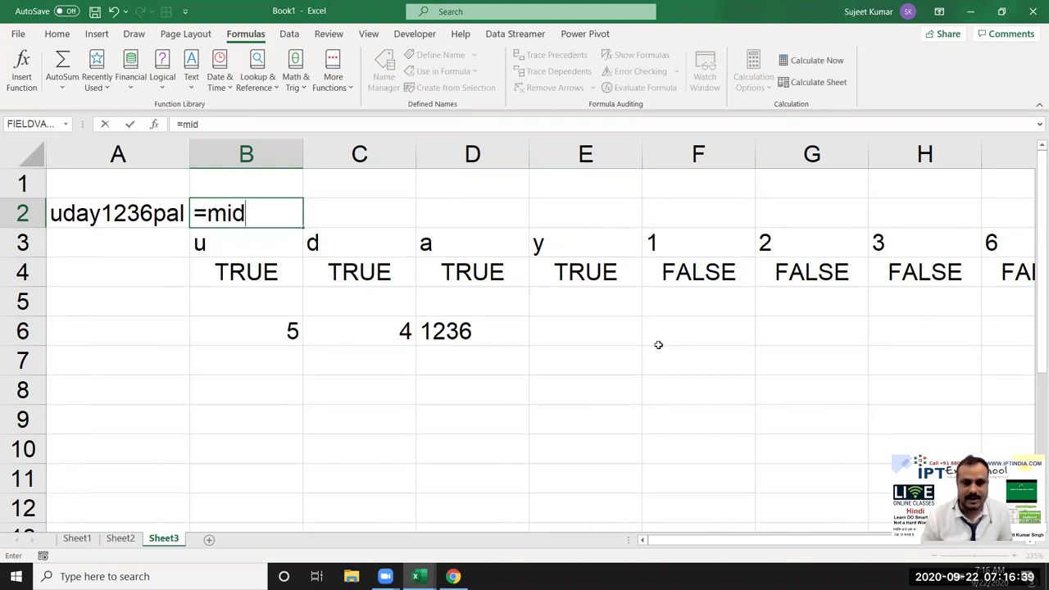
key("Escape")
left_click(253, 336)
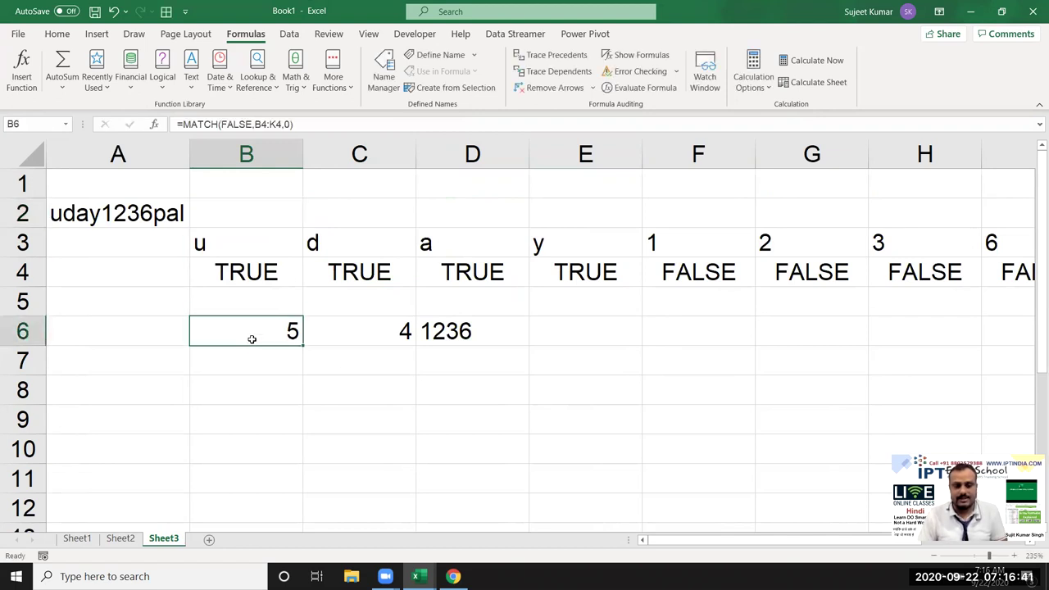
left_click(238, 216)
Step: Start B2's formula as =MATCH(FALSE,ISERROR(MID(A2,ROW( using autocomplete
type("=mat")
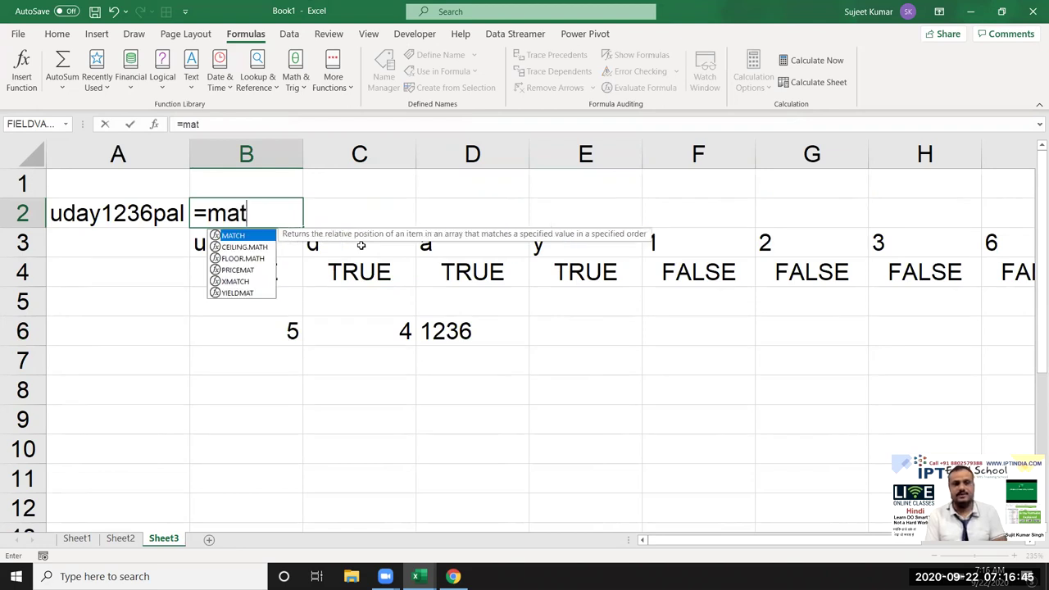
key("Tab")
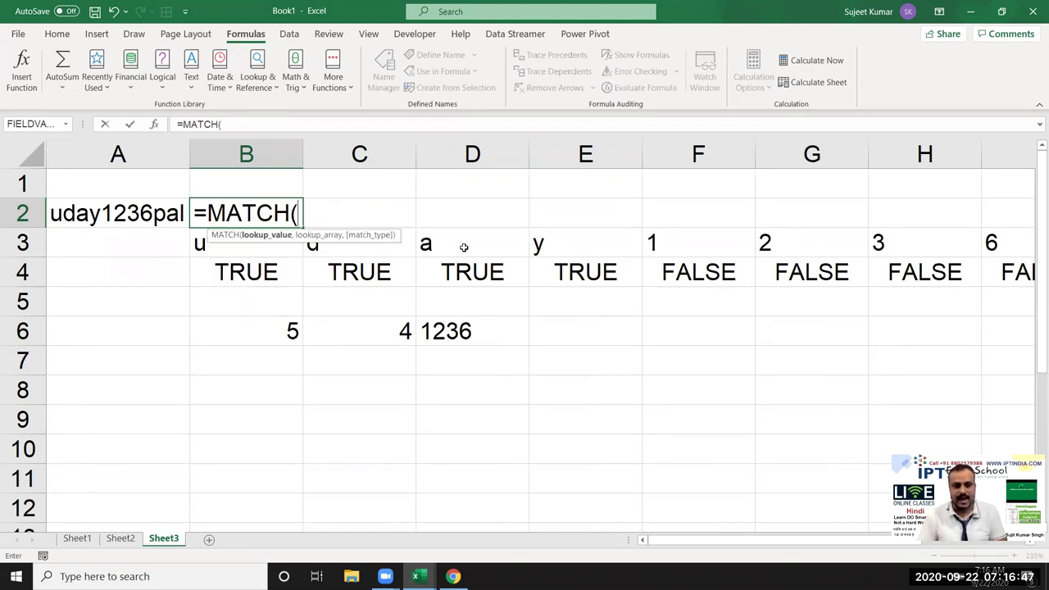
type("fals")
key("Tab")
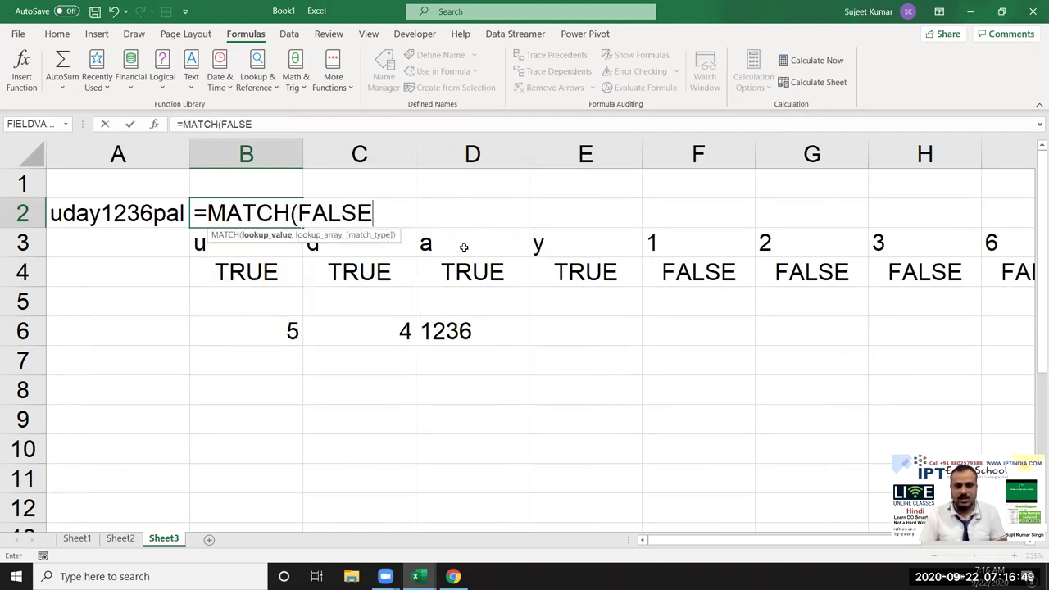
type(",")
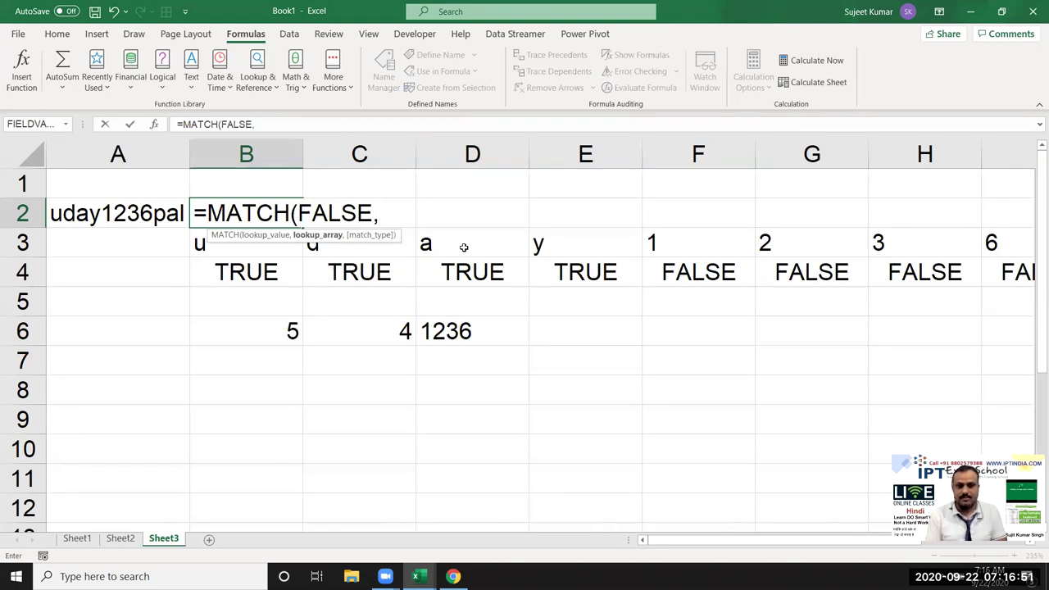
type("is")
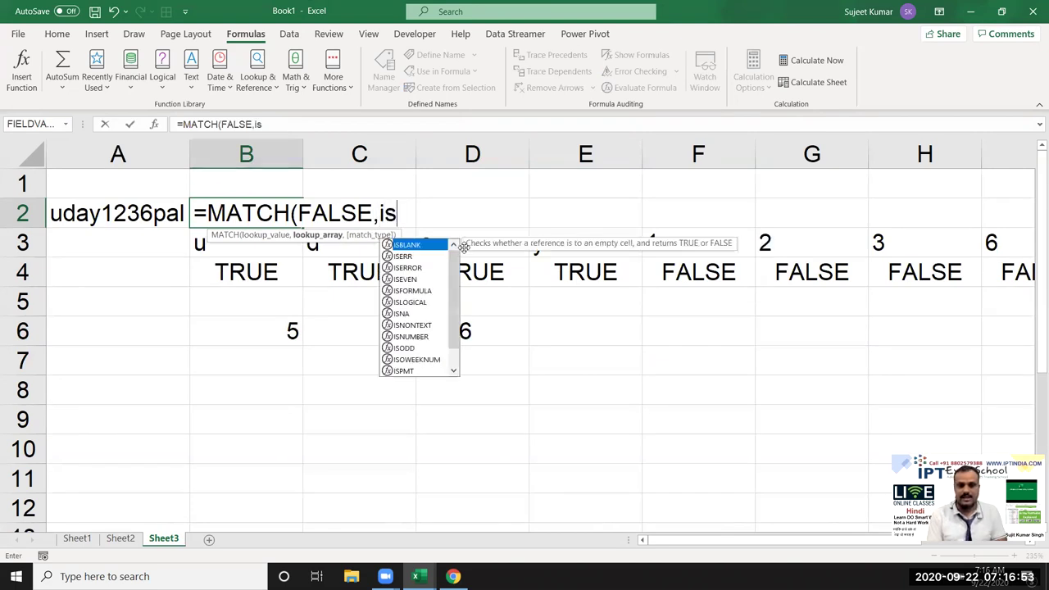
type("e")
key("Down")
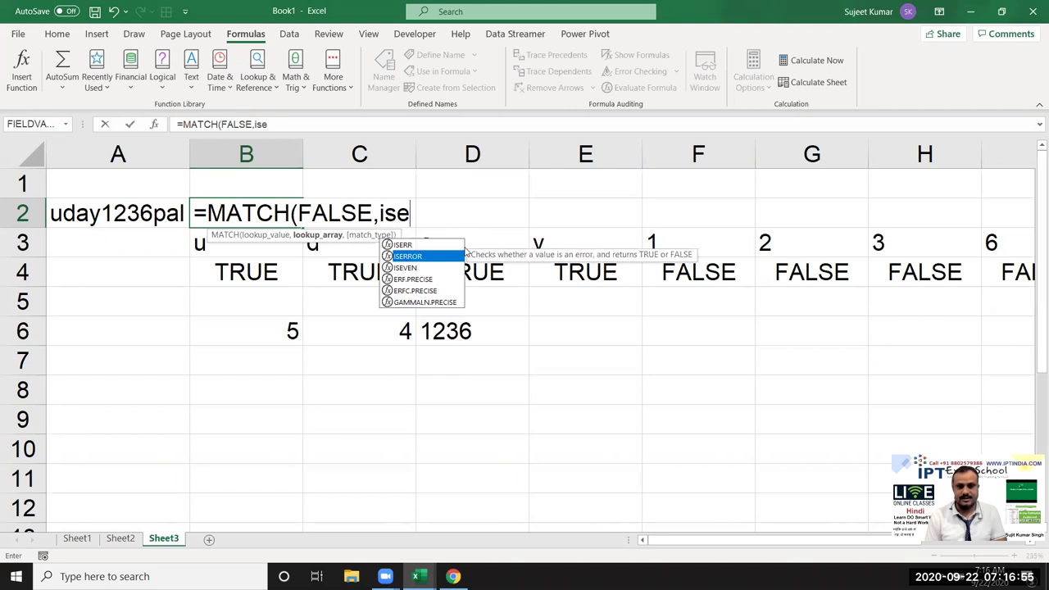
key("Tab")
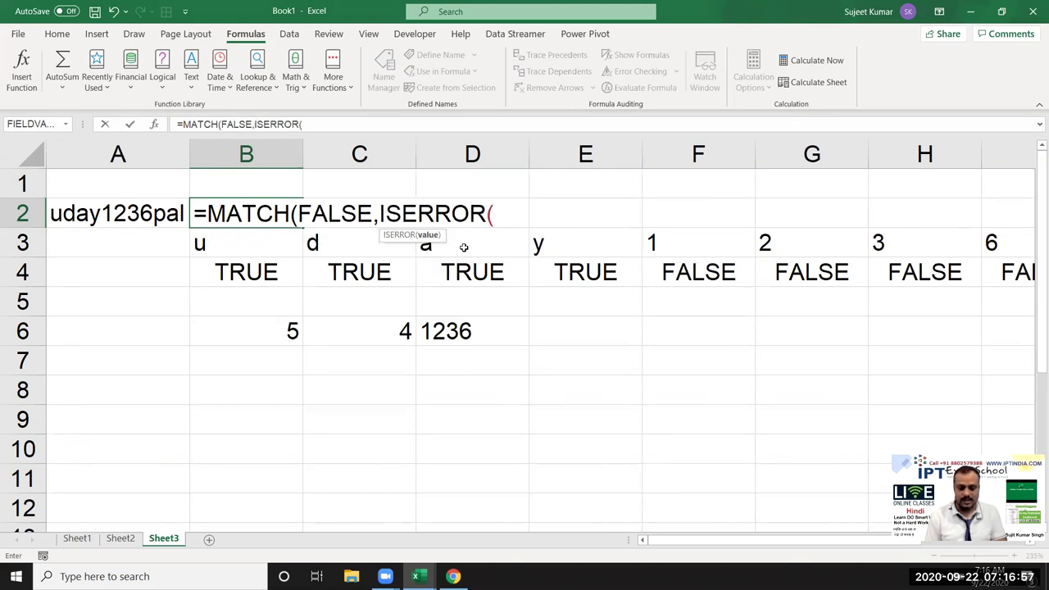
type("mid")
key("Tab")
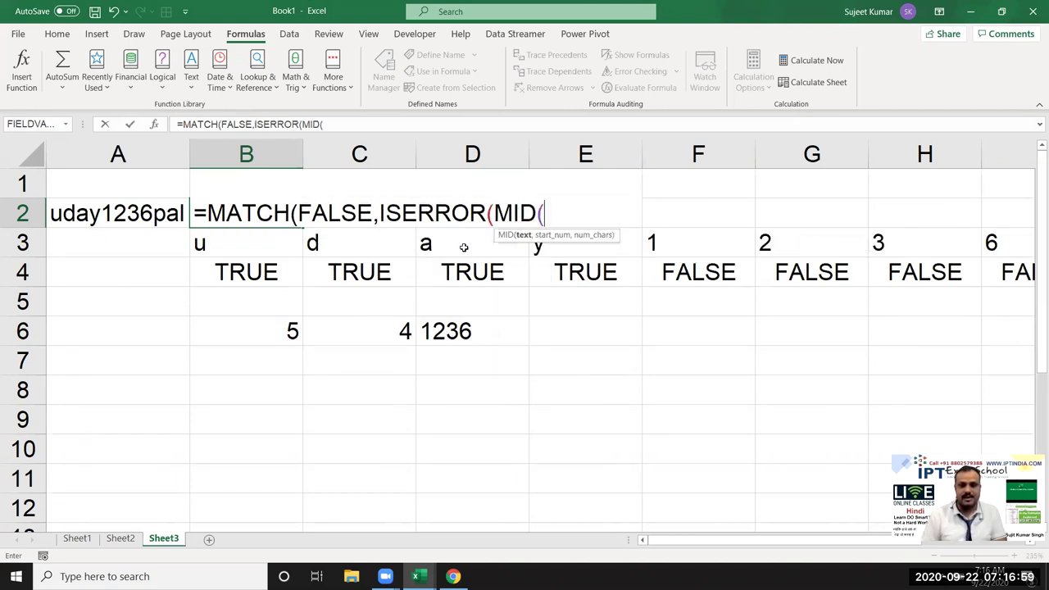
left_click(145, 213)
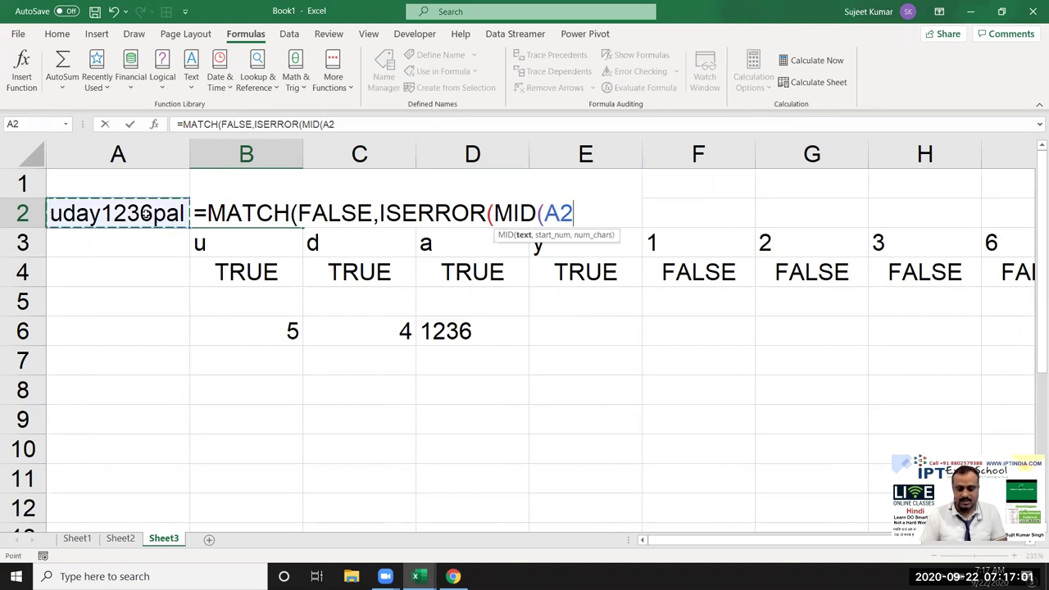
type(",rol")
key("BackSpace")
type("w")
key("Tab")
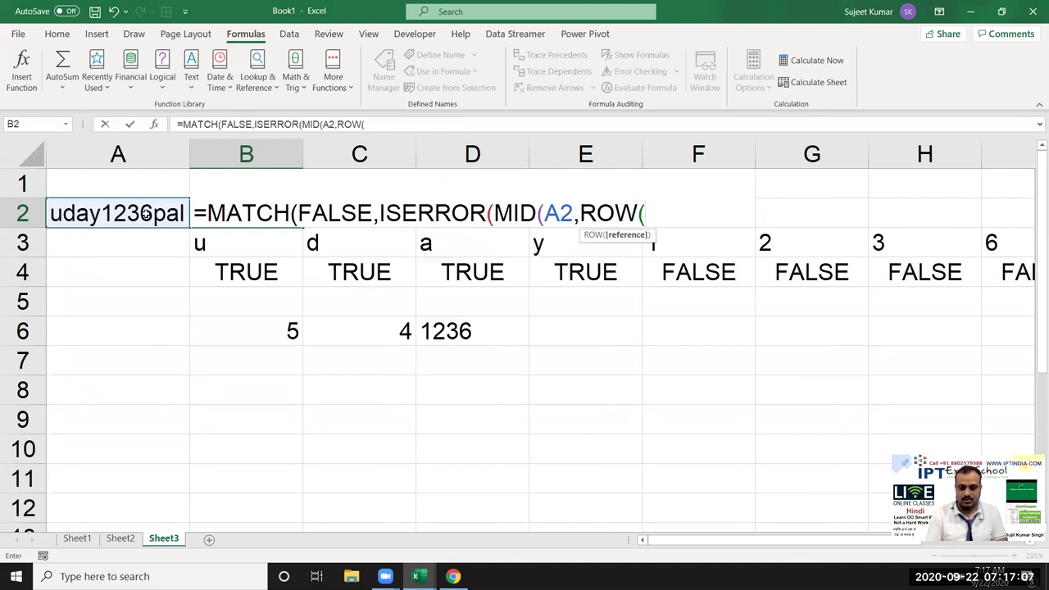
Step: Finish with INDIRECT("1:"&LEN(A2)),1)*1),0) and enter it, so B2 returns 5
type("ind")
key("Down")
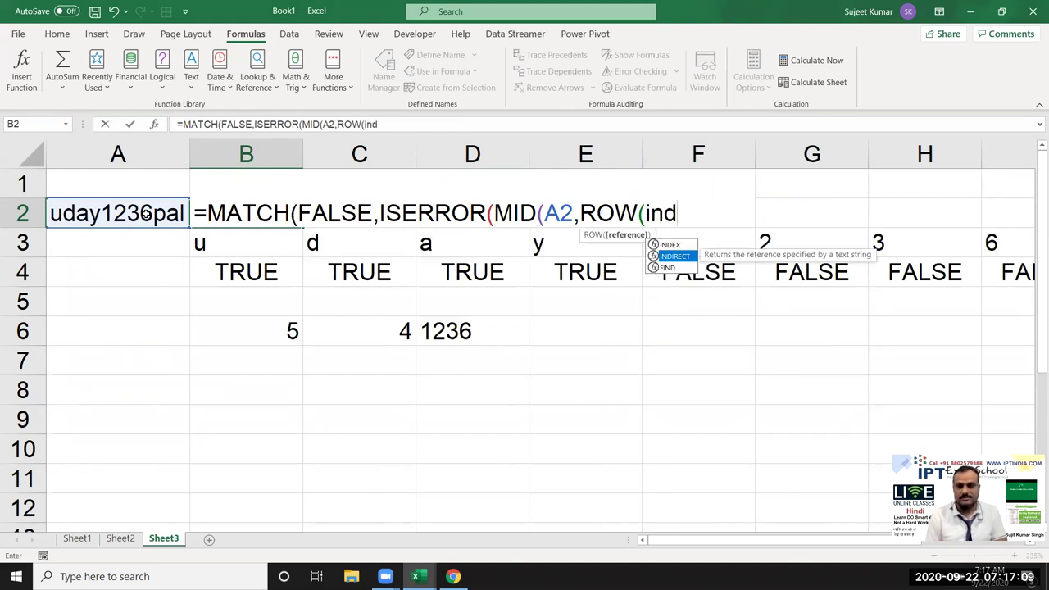
key("Tab")
type("1\"")
type("\"1:\"")
type("&")
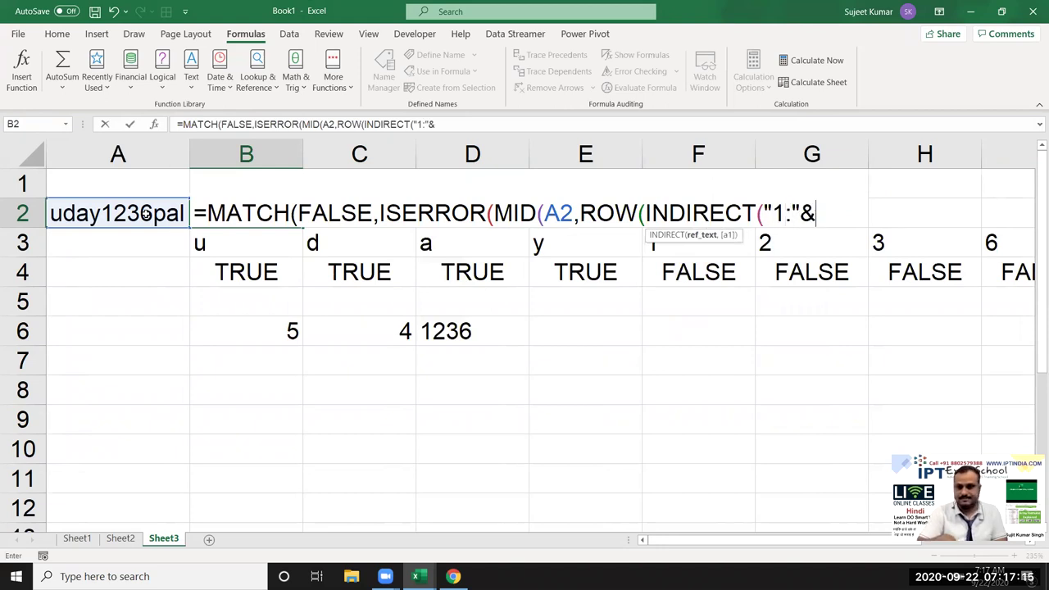
type("len")
key("Tab")
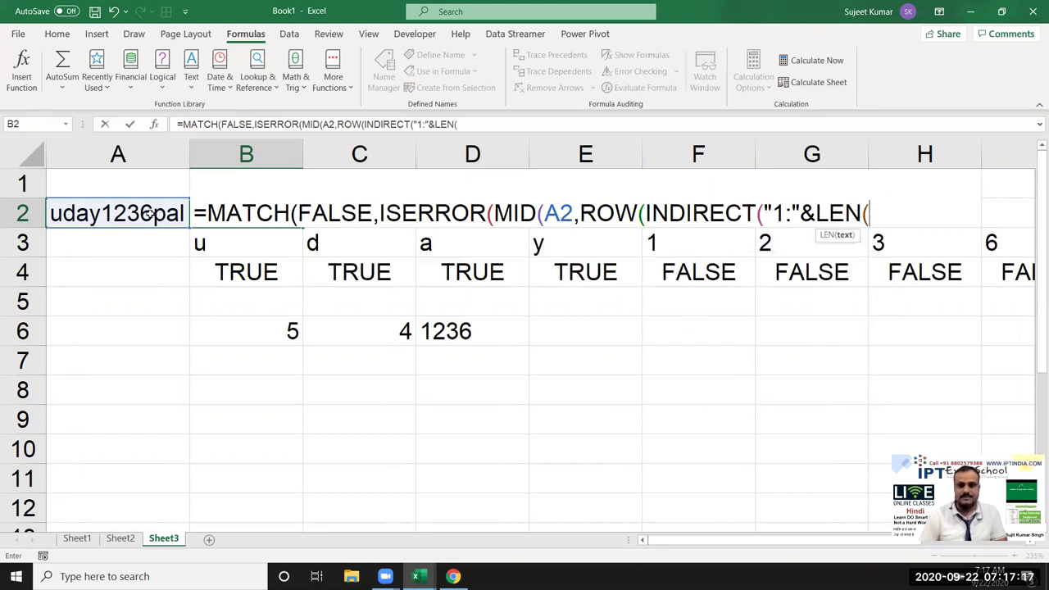
left_click(95, 213)
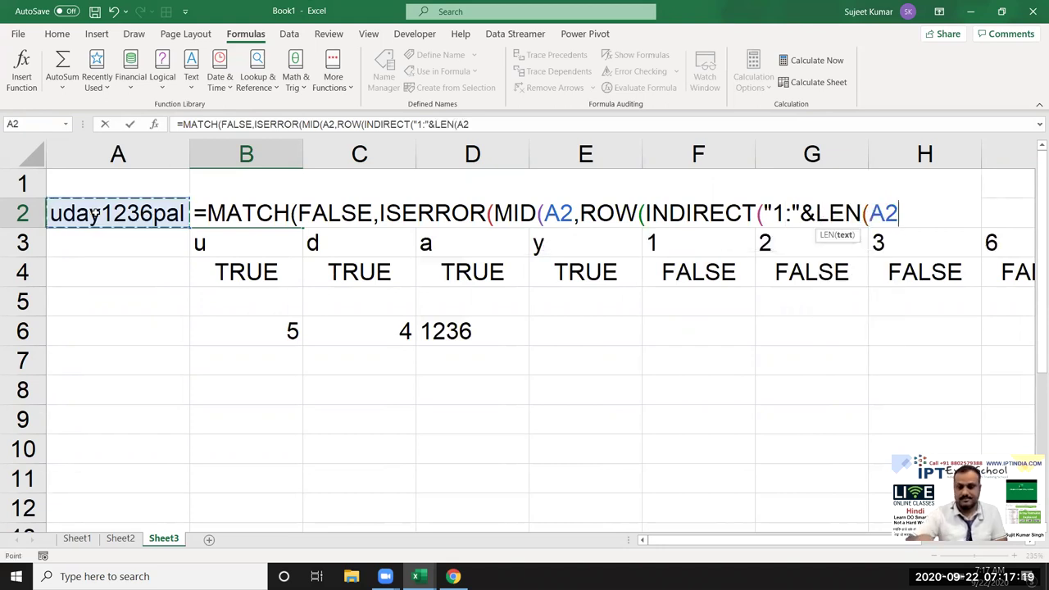
type(")),1")
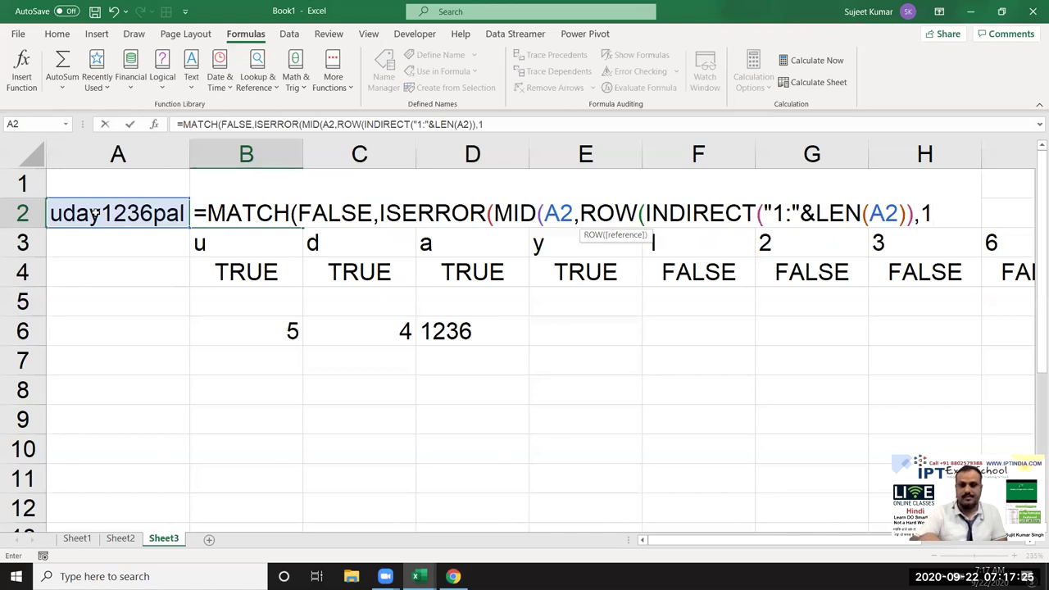
type(")*1")
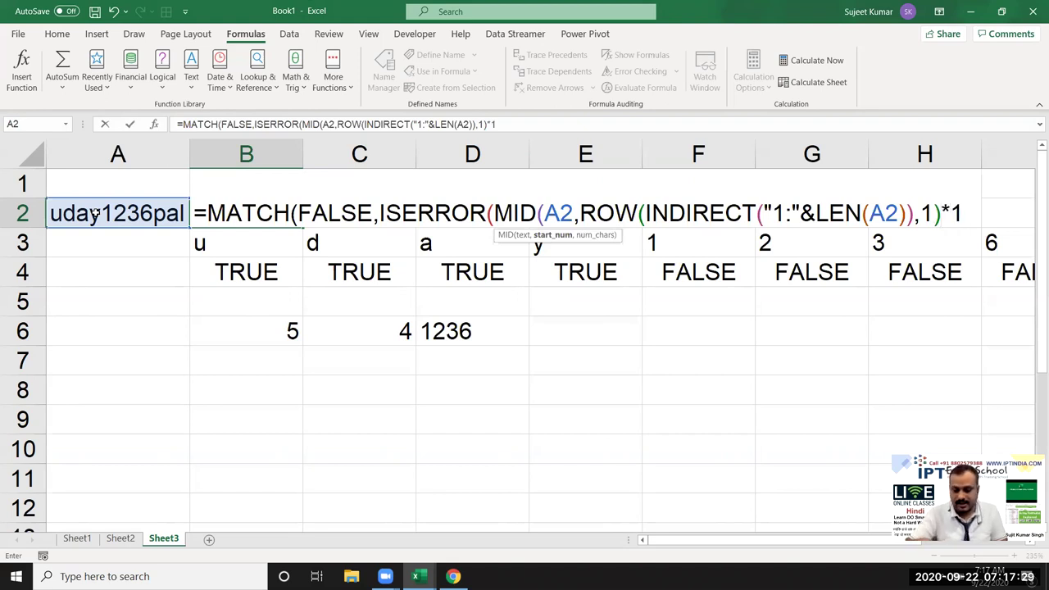
type(")")
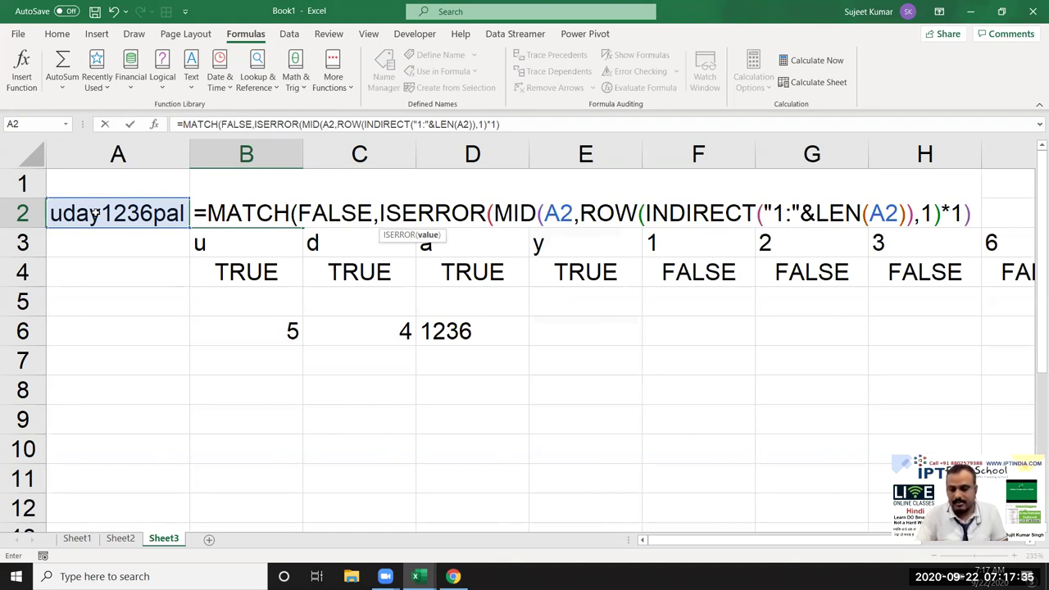
key("BackSpace")
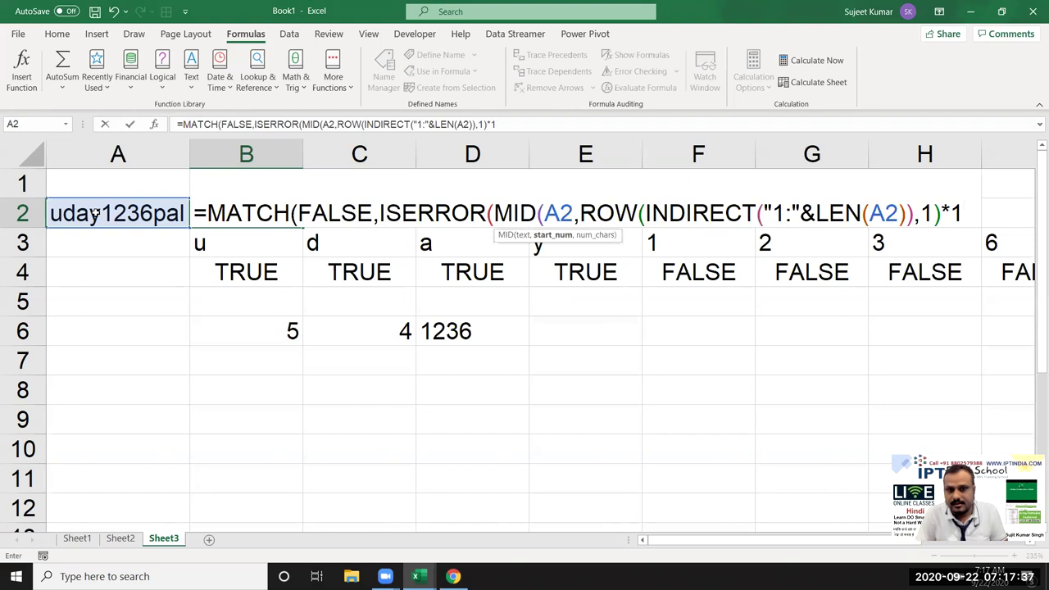
key("BackSpace")
key("BackSpace")
key("BackSpace")
key("BackSpace")
key("BackSpace")
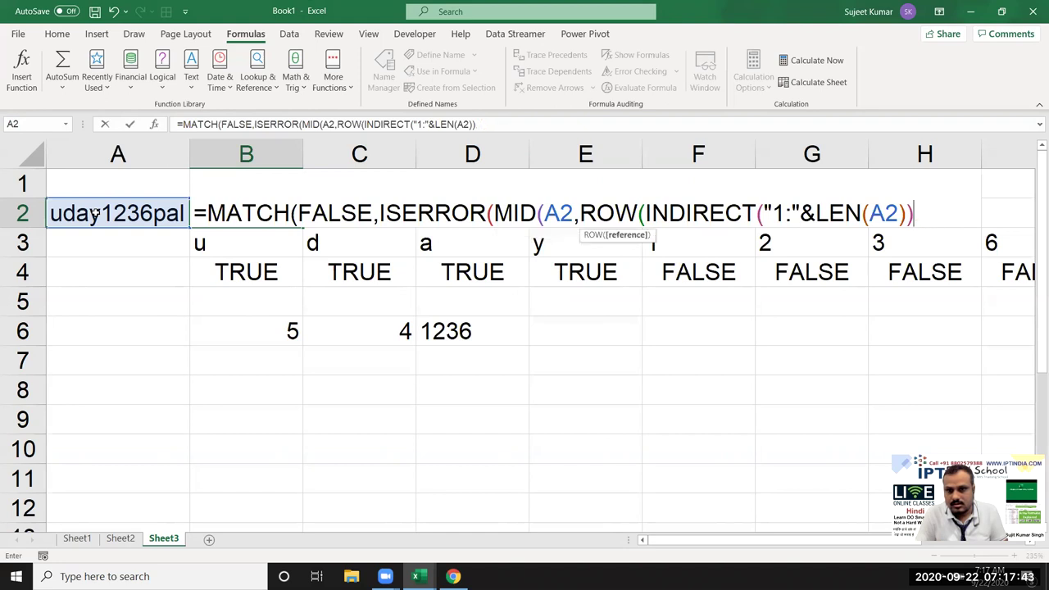
type(")")
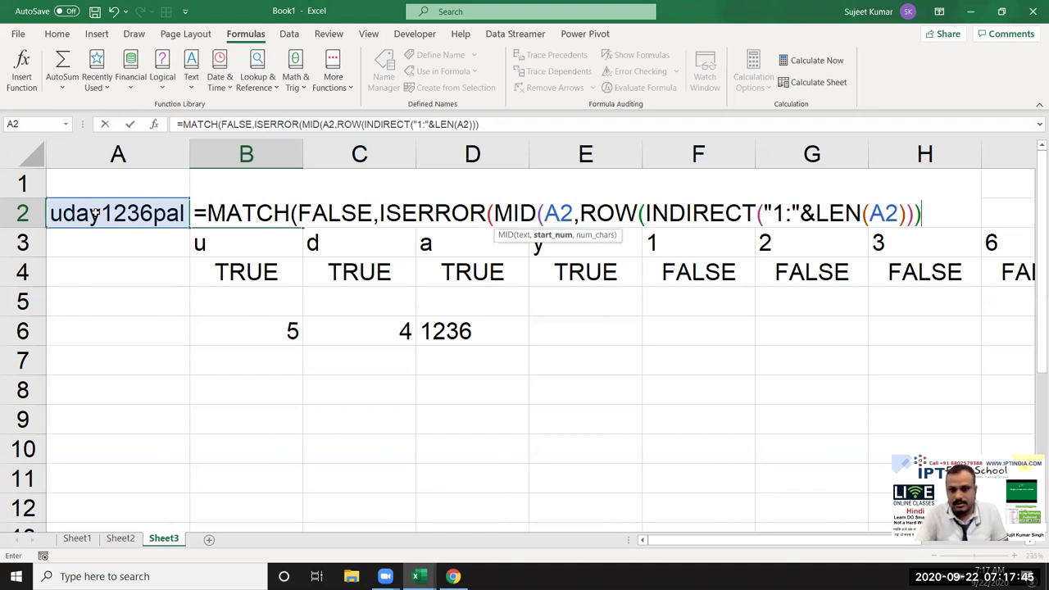
type(",")
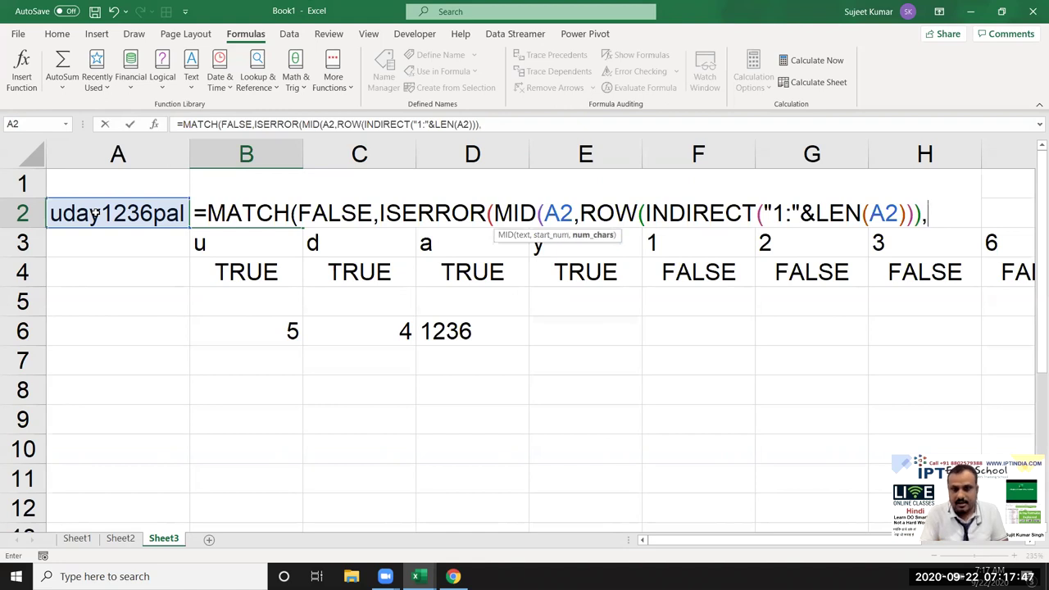
type("1")
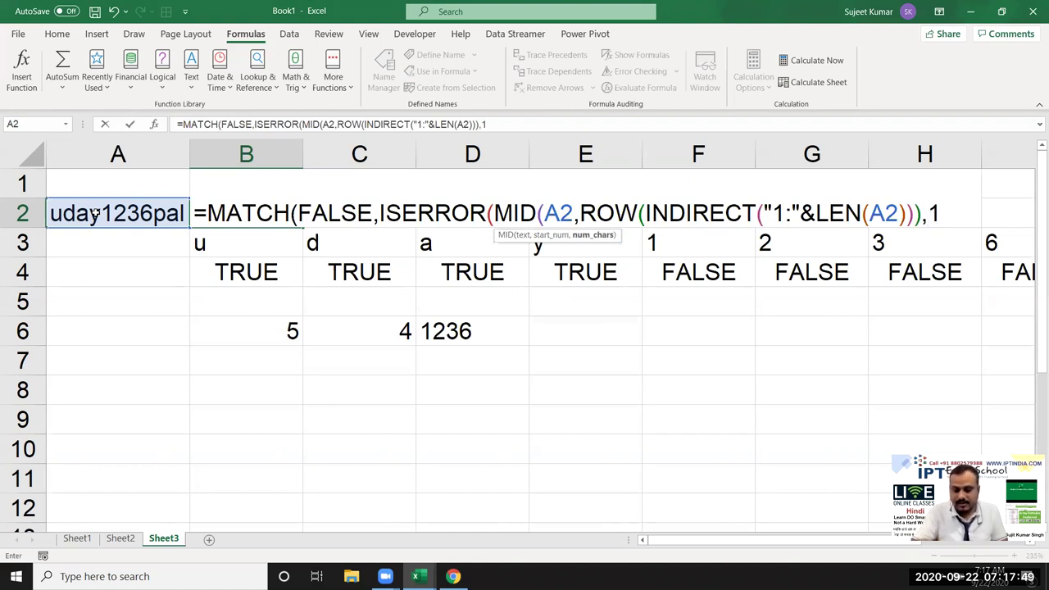
type(")*1)")
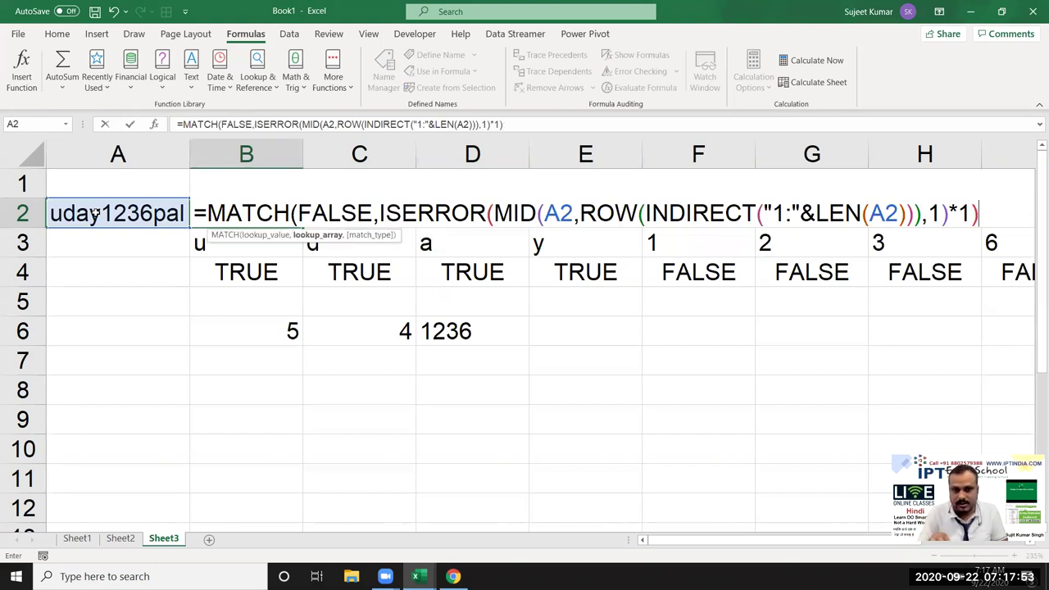
type(",")
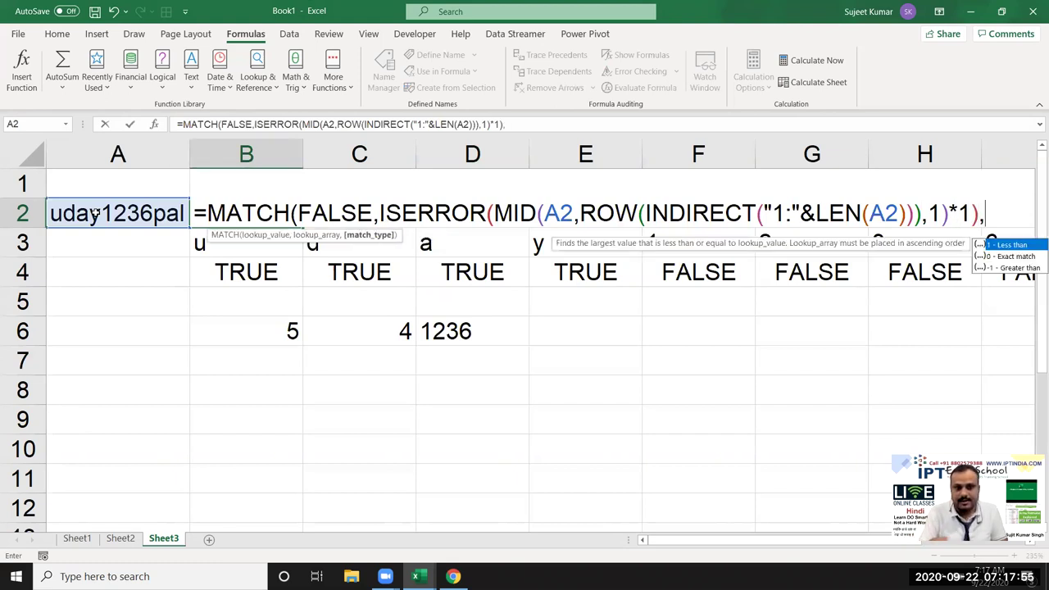
type("0")
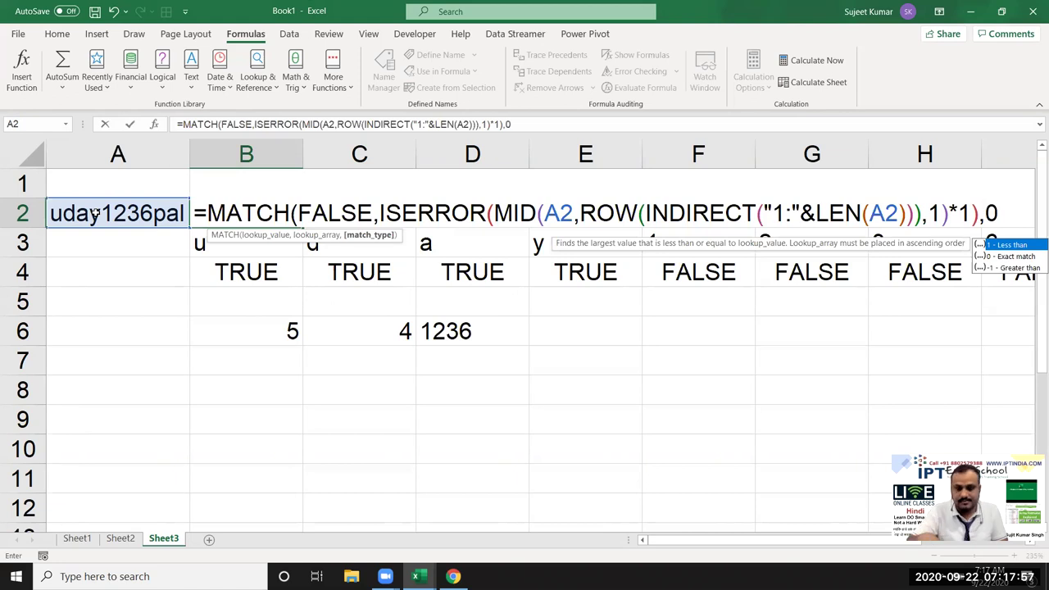
type(")")
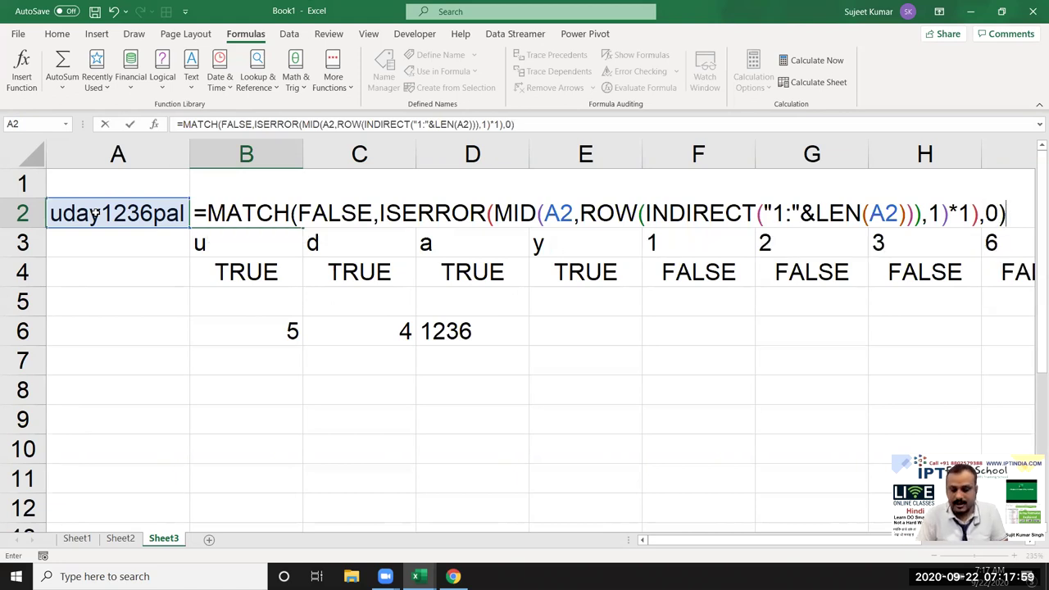
key("Return")
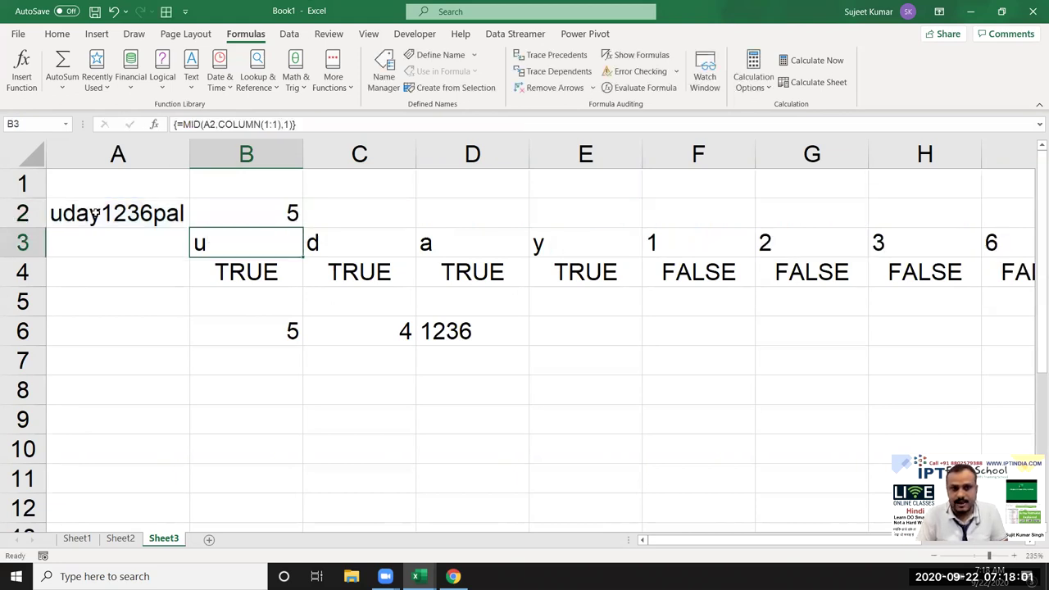
key("Up")
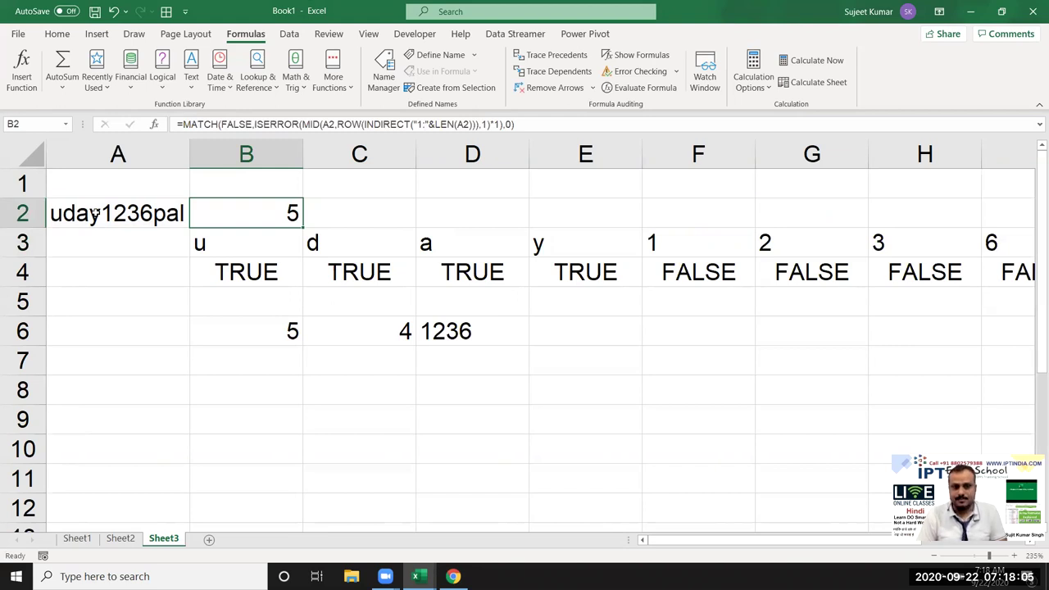
key("Right")
type("=co")
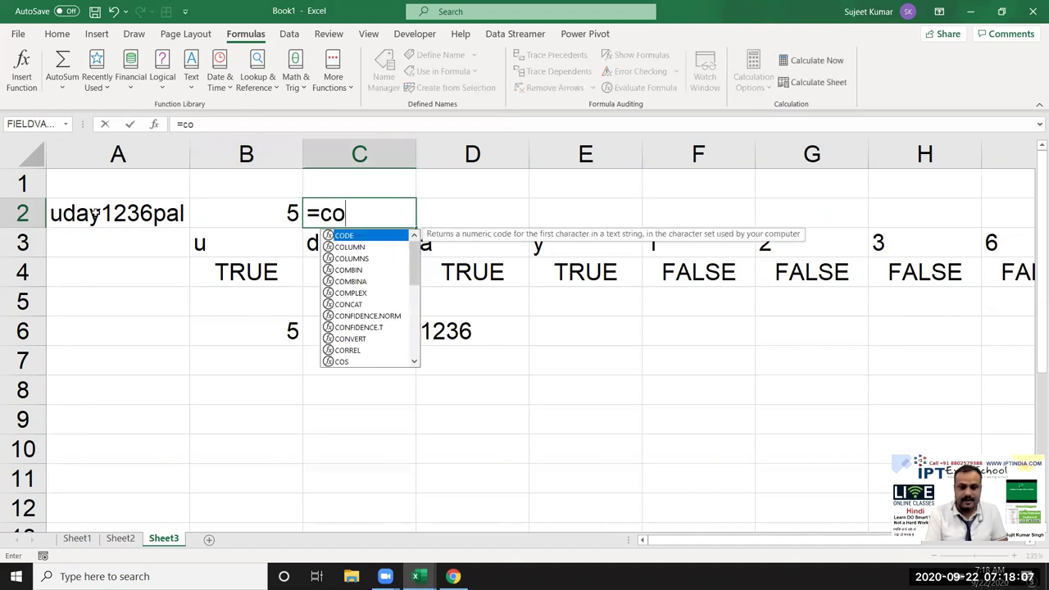
type("u")
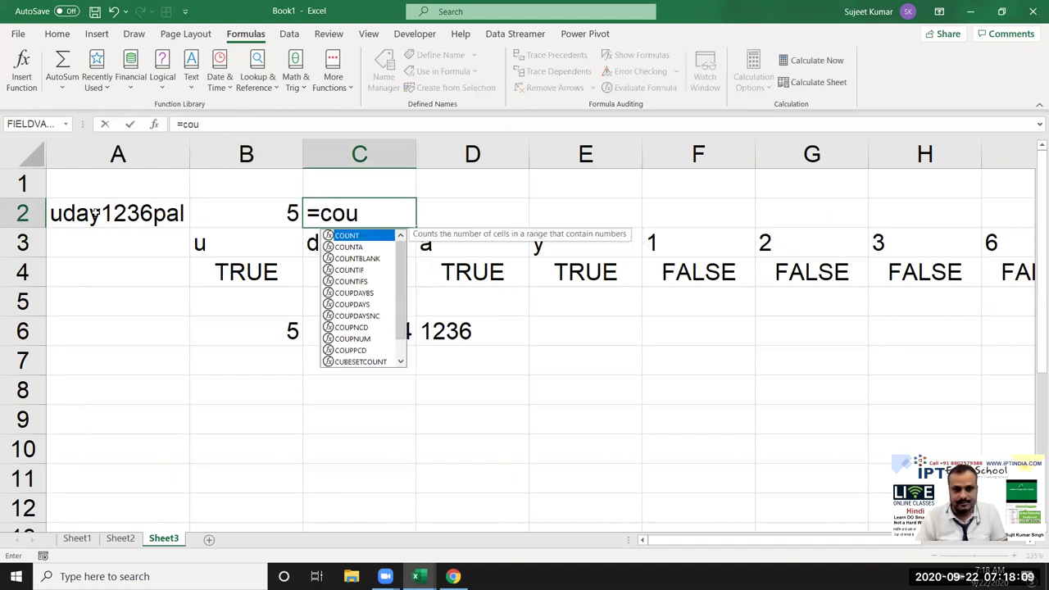
key("Down")
key("Down")
key("Down")
key("Tab")
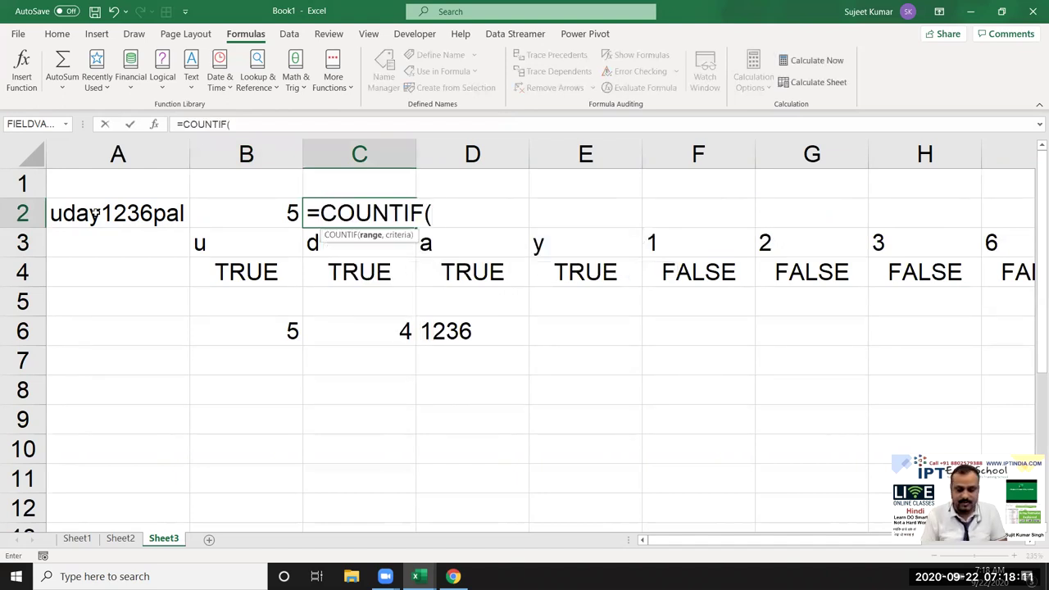
type("fals")
key("BackSpace")
key("BackSpace")
key("BackSpace")
key("BackSpace")
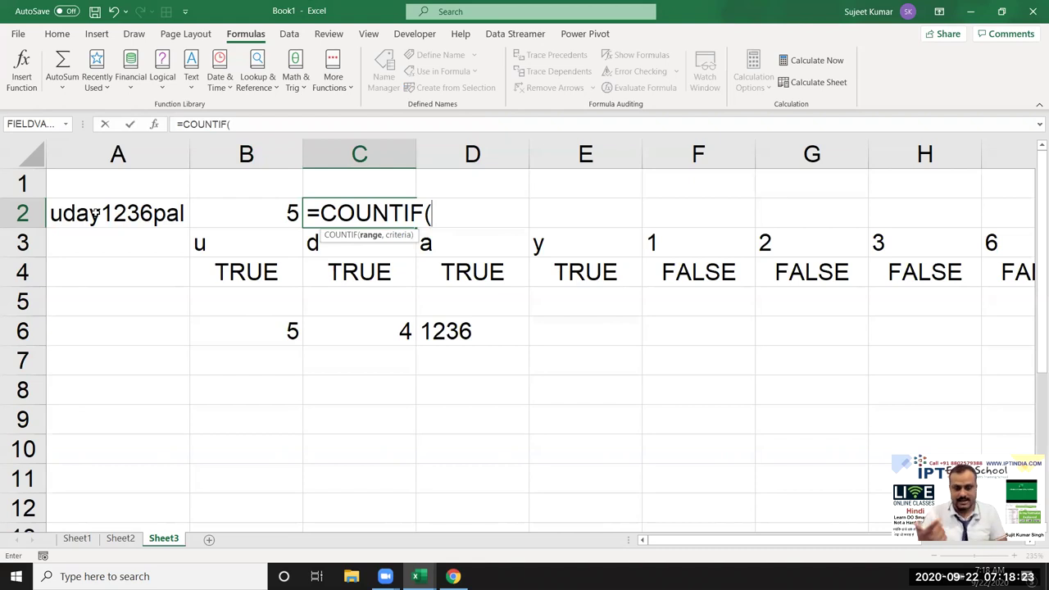
type("is")
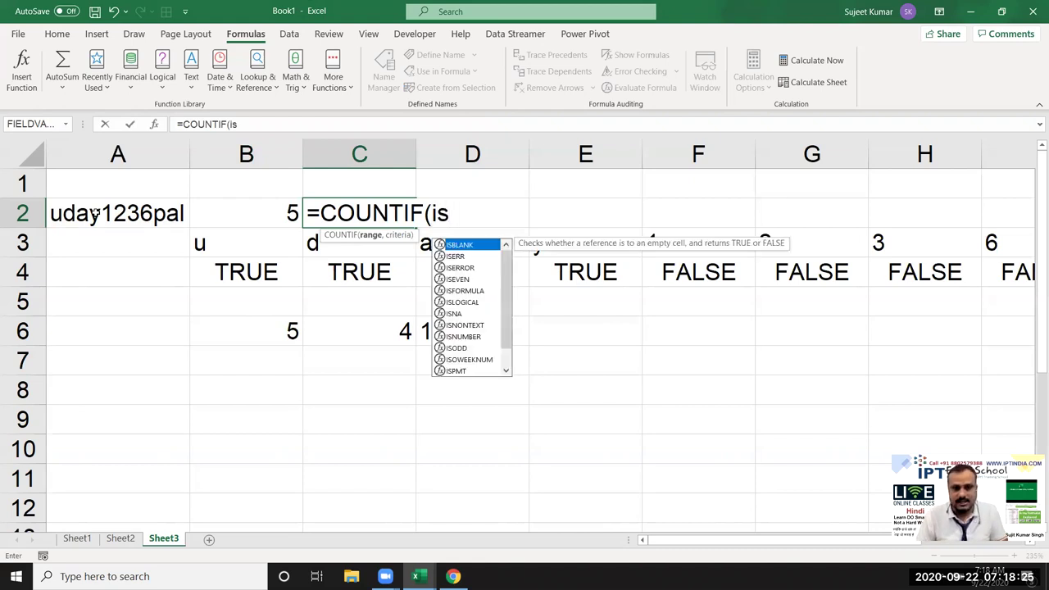
key("Down")
key("Down")
key("Tab")
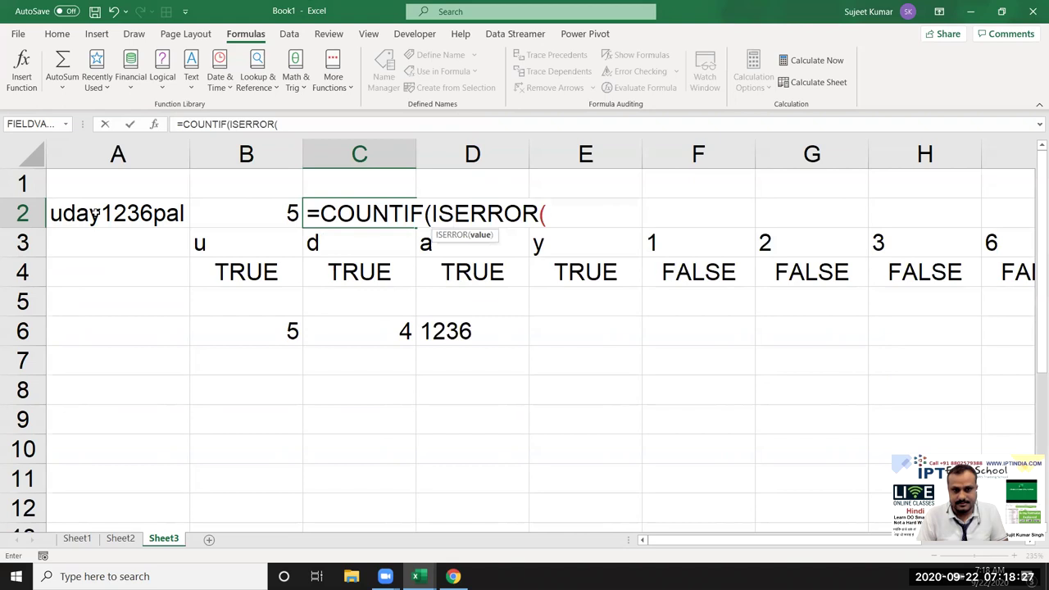
type("mid")
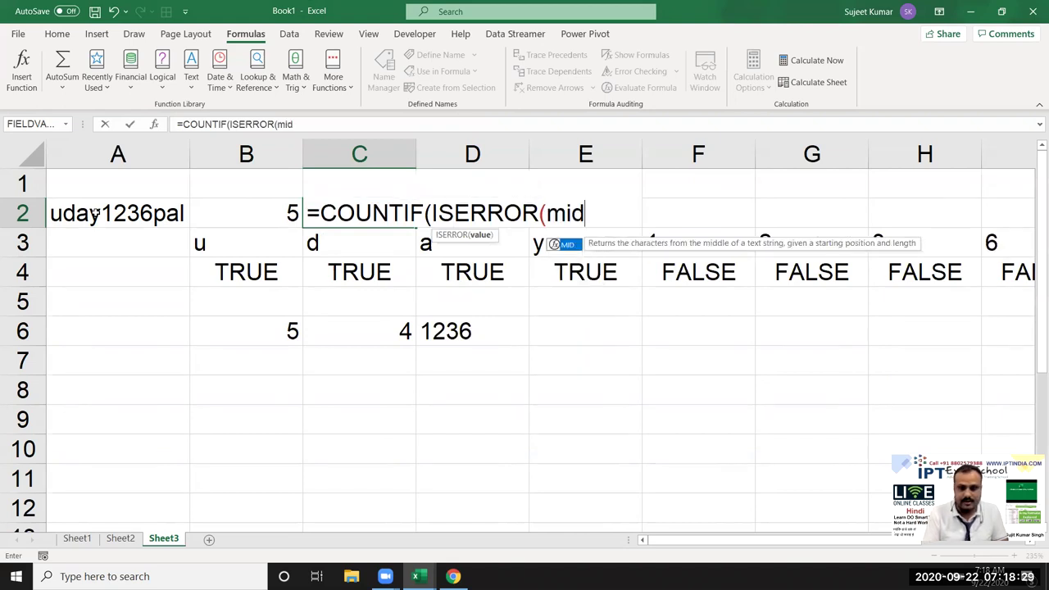
key("Tab")
key("Escape")
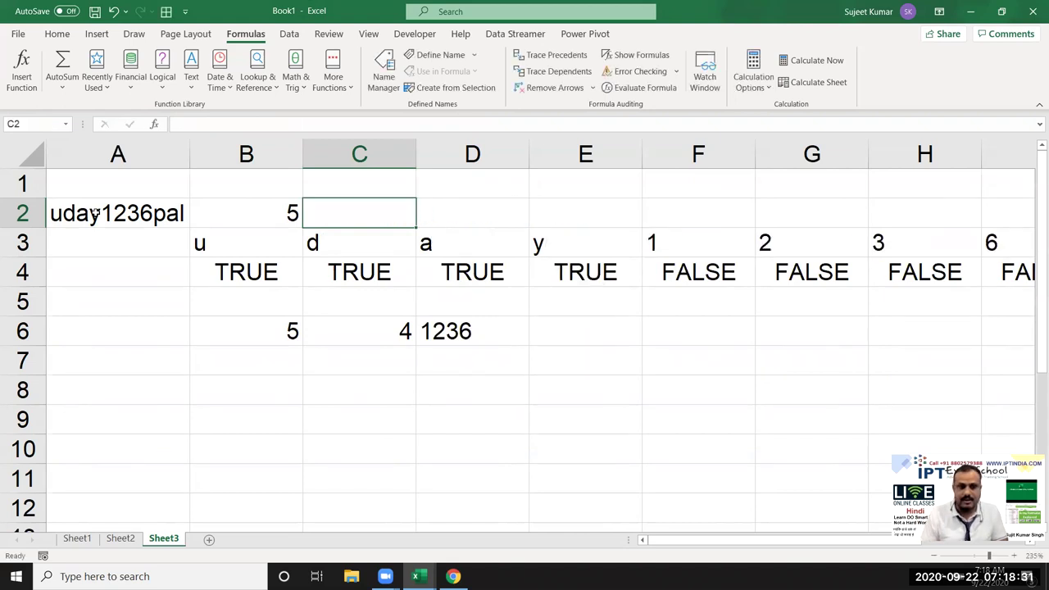
left_click(292, 213)
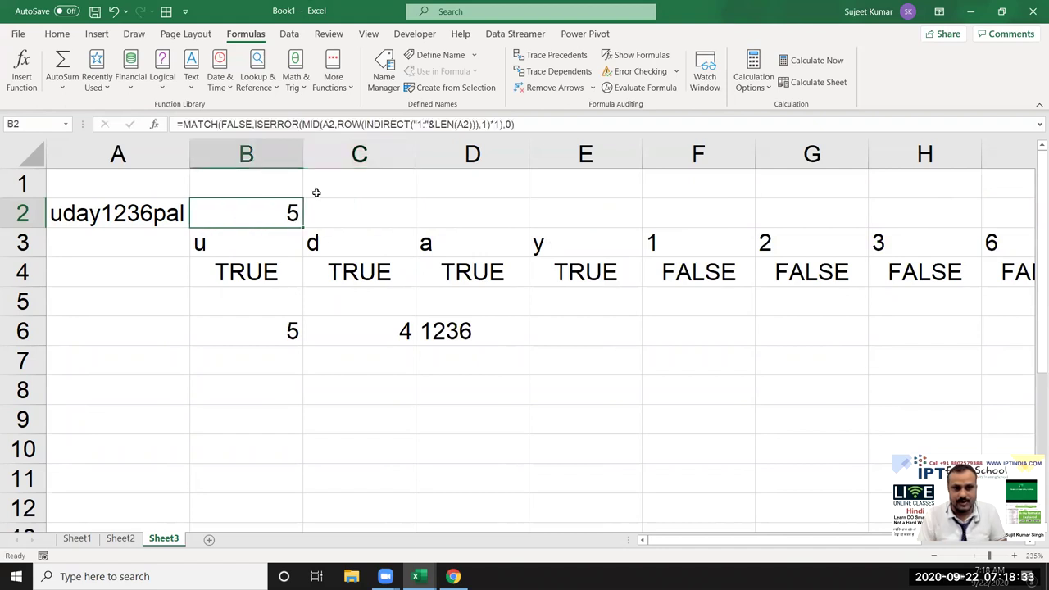
double_click(262, 210)
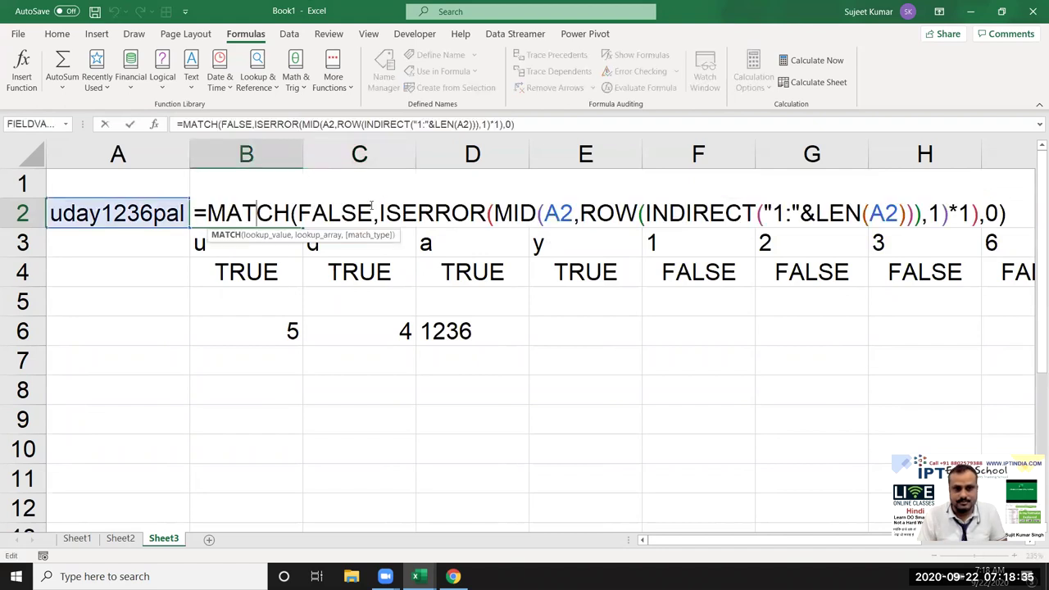
left_click_drag(381, 211, 968, 215)
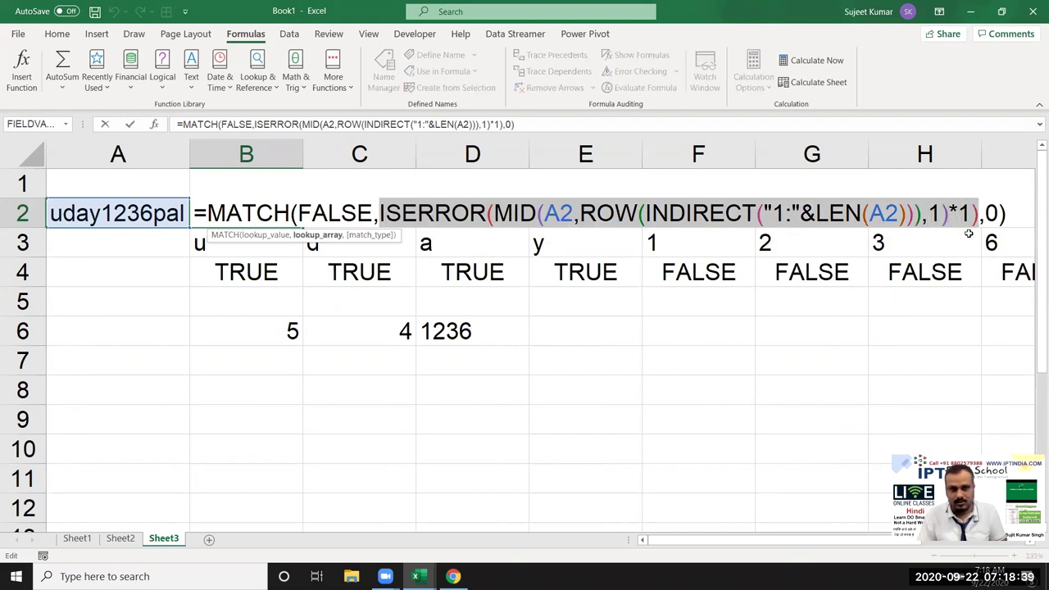
key("Escape")
left_click(386, 202)
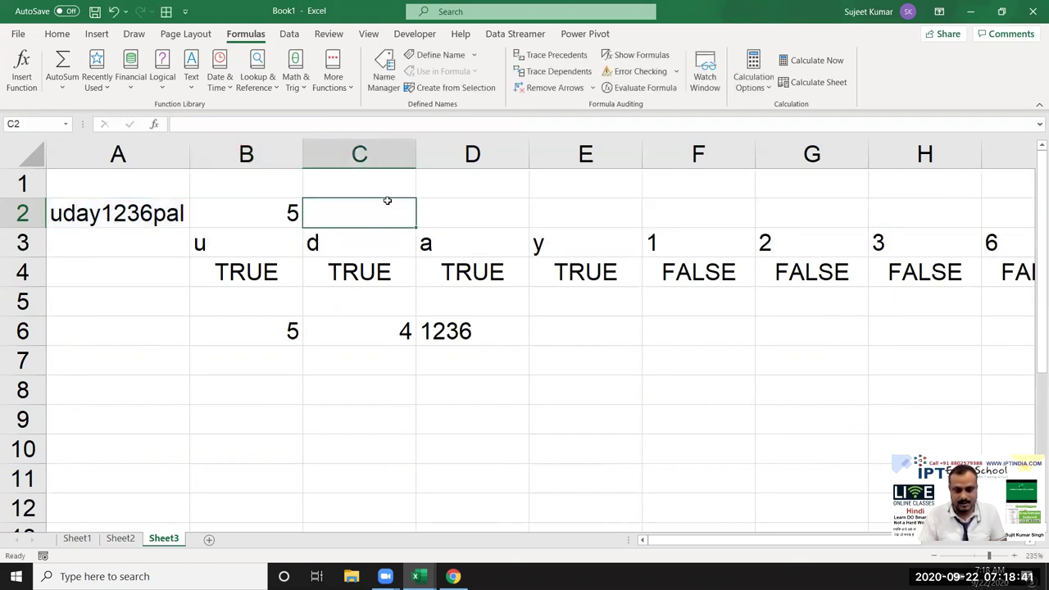
type("=cou")
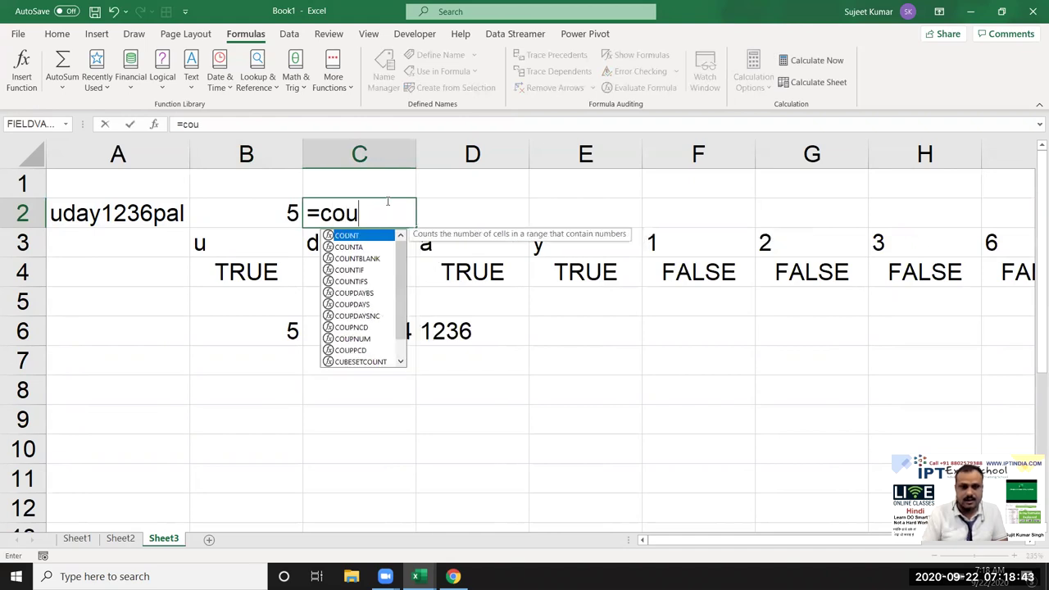
key("Tab")
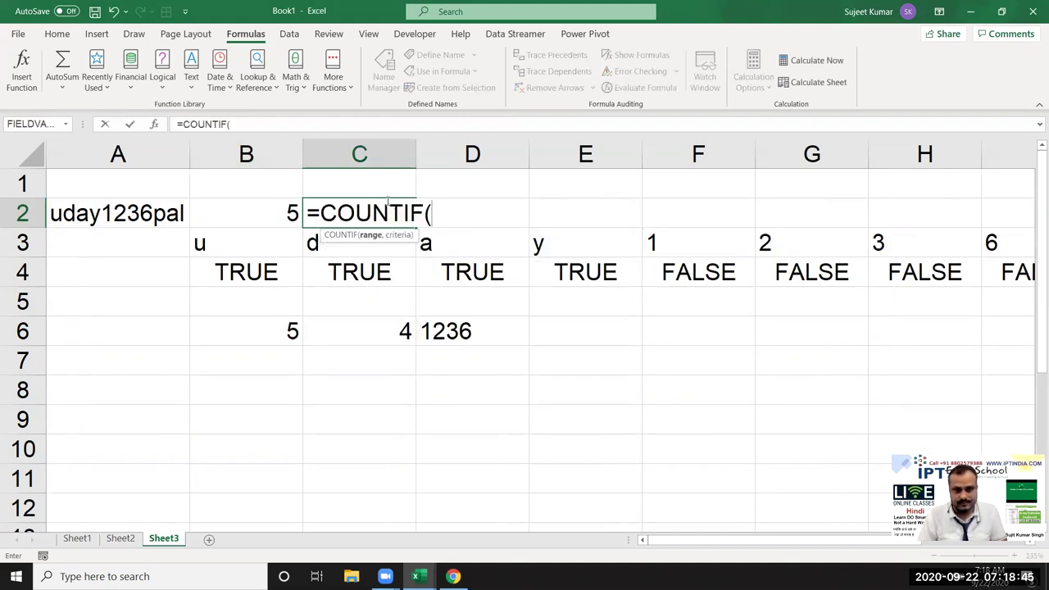
type("ISERROR(MID(A2,ROW(INDIRECT(\"1:\"&LEN(A2))),1)*1)")
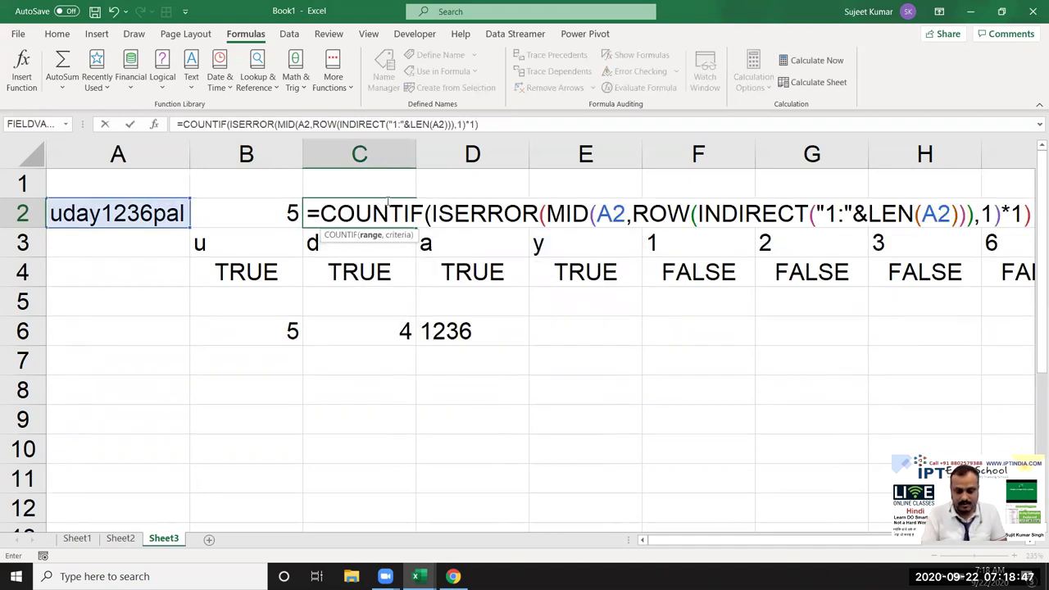
type(",fa")
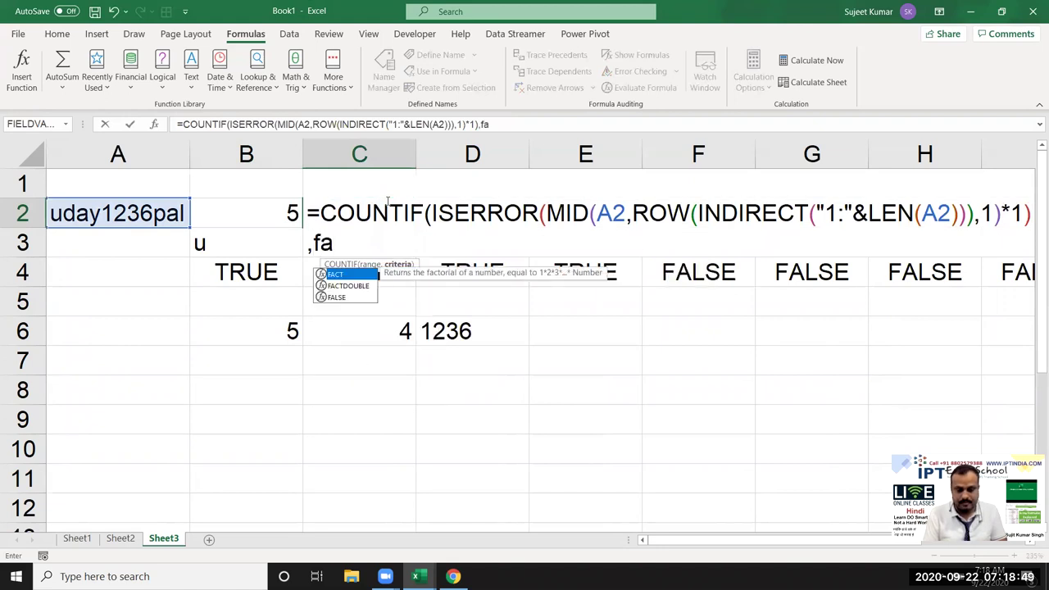
type("ls")
key("Tab")
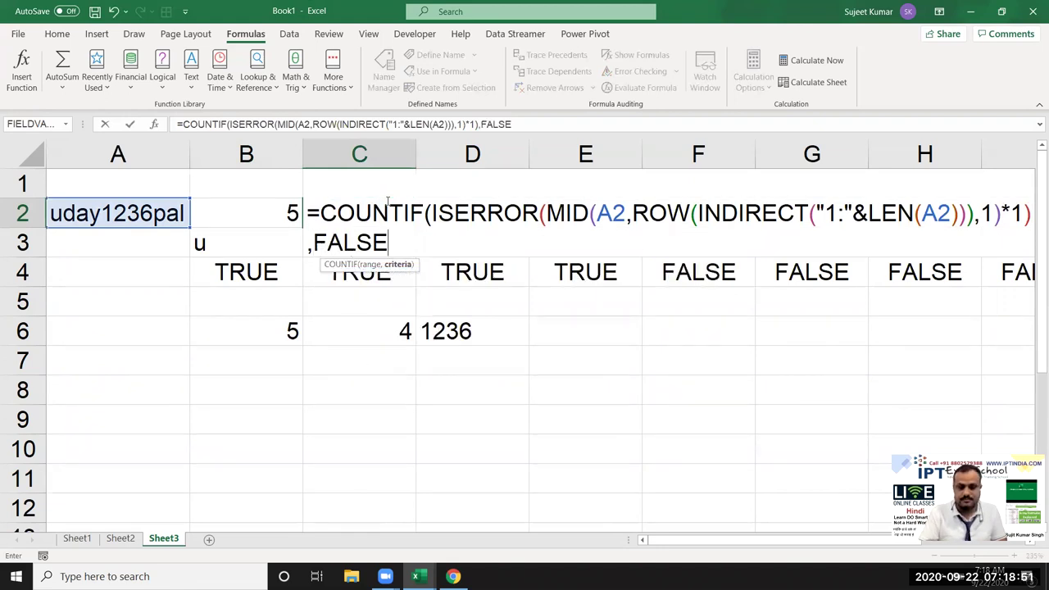
type(")")
key("Return")
key("Return")
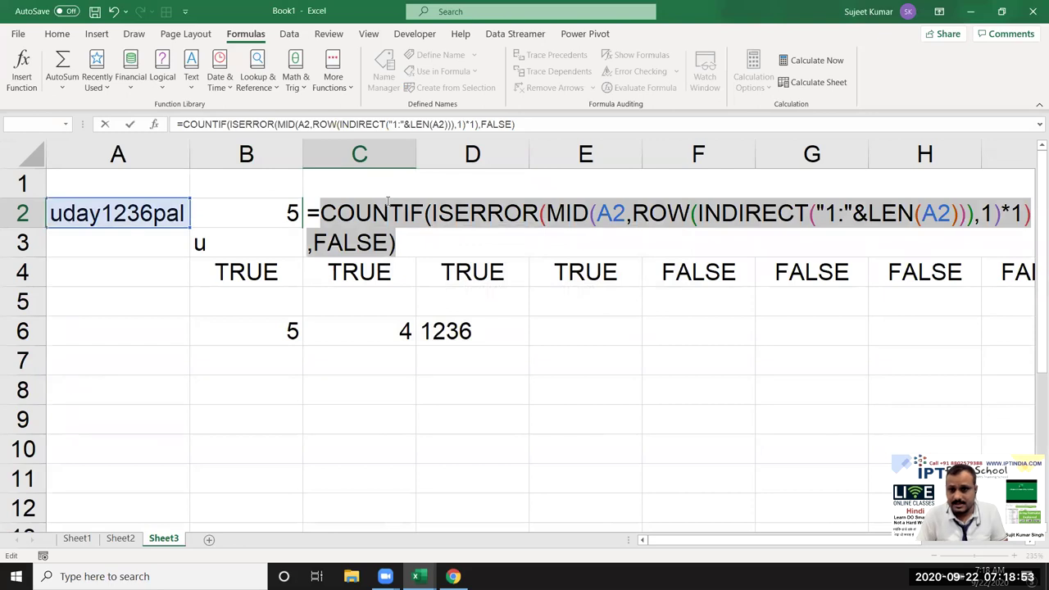
key("Return")
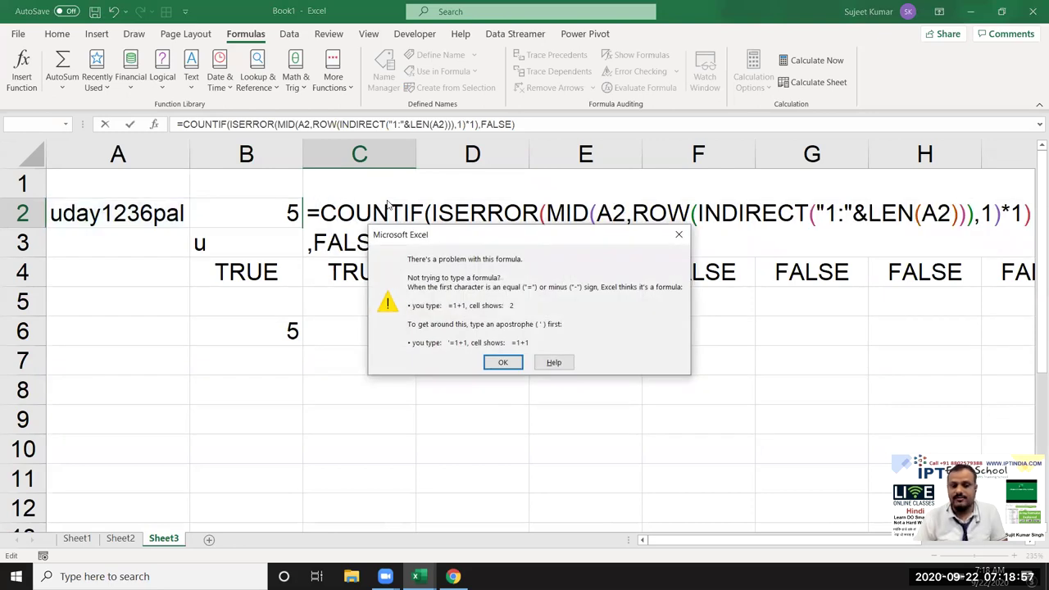
key("Return")
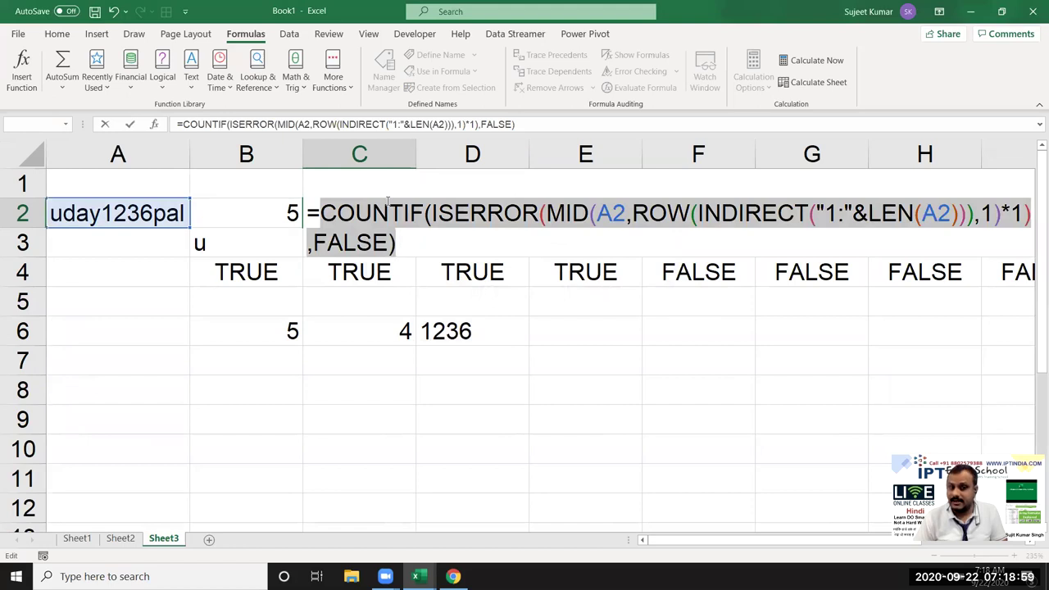
key("Escape")
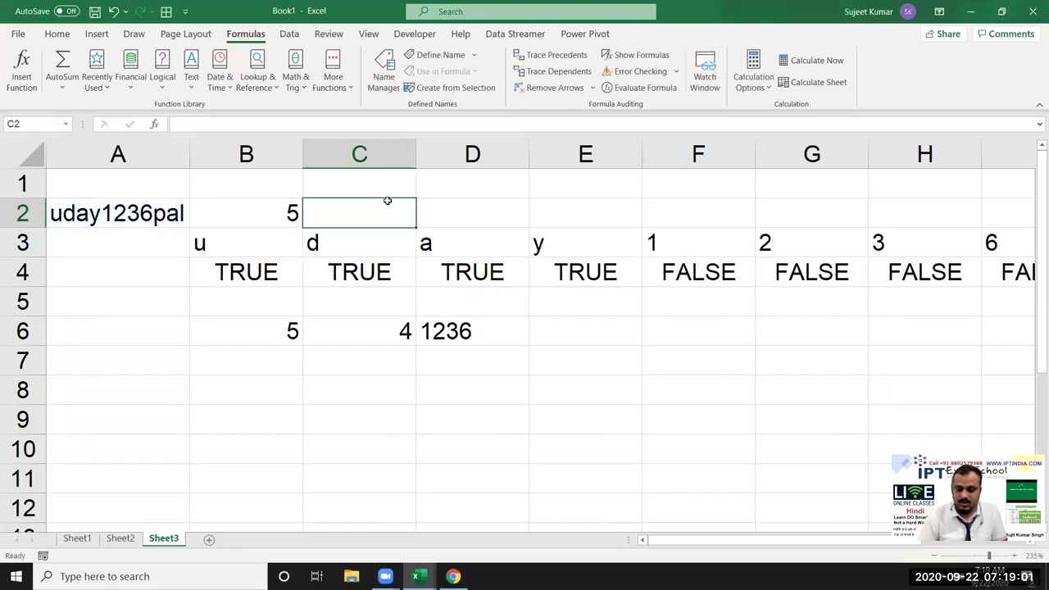
Step: Enter =SUM(ISERROR(MID(…)*1)*1) in C2 from the copied expression, accepting Excel's correction
type("=sum")
key("Tab")
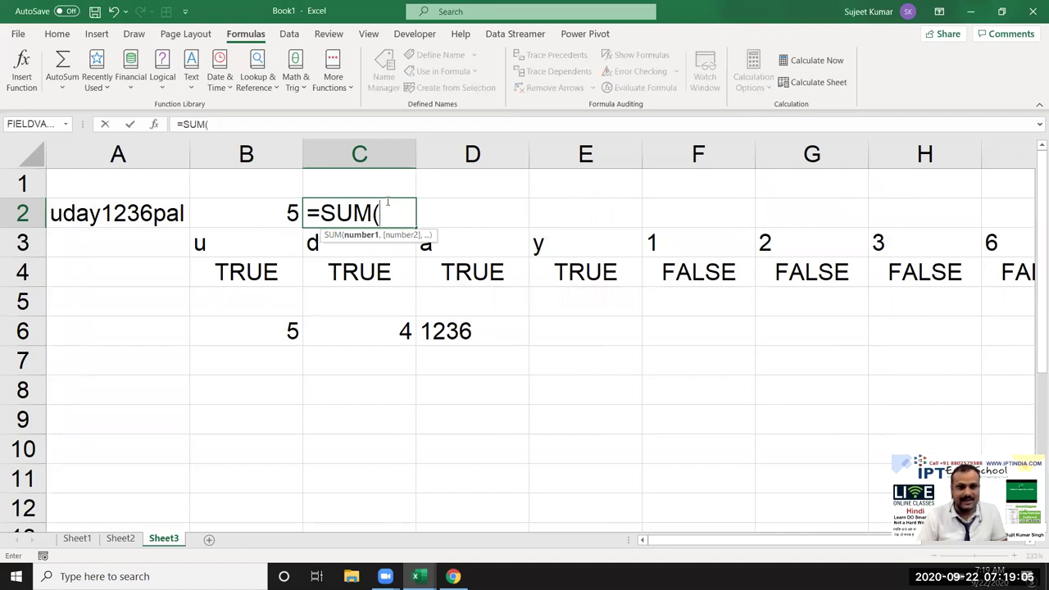
type("ISERROR(MID(A2,ROW(INDIRECT(\"1:\"&LEN(A2))),1)*1)")
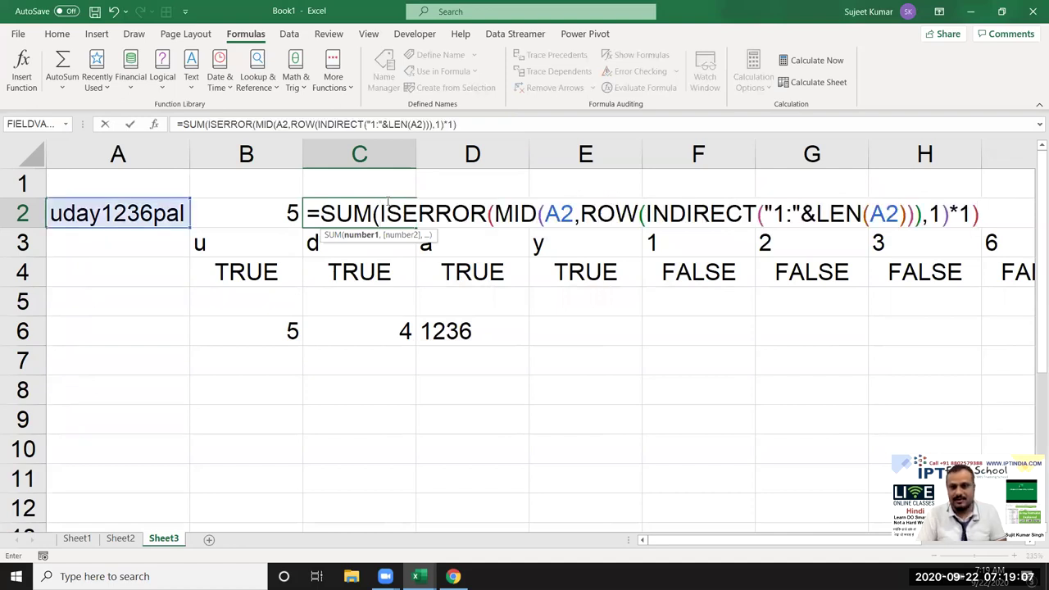
type("*1")
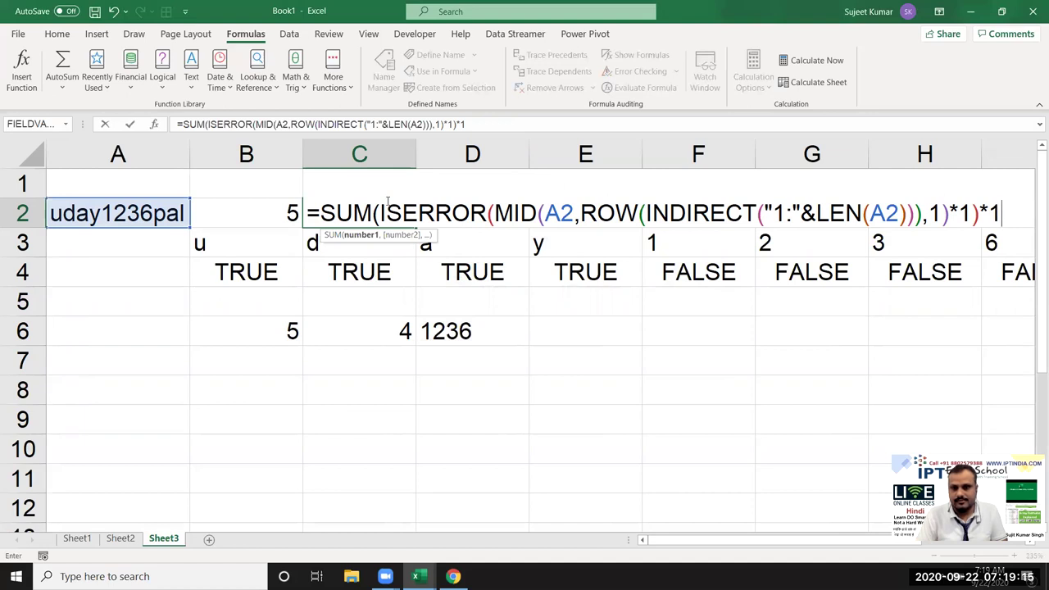
key("BackSpace")
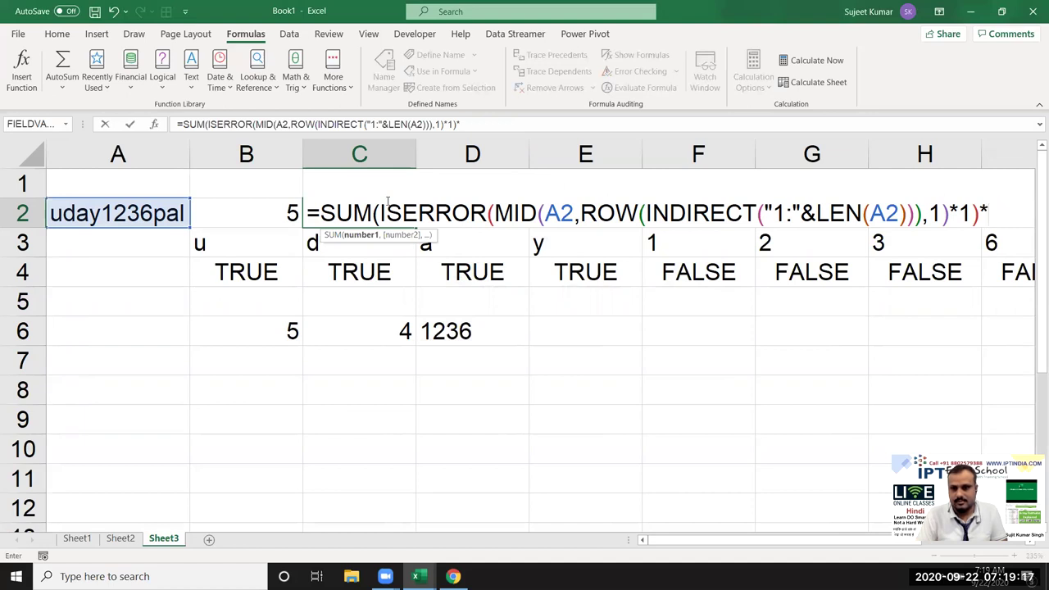
type("1")
key("Return")
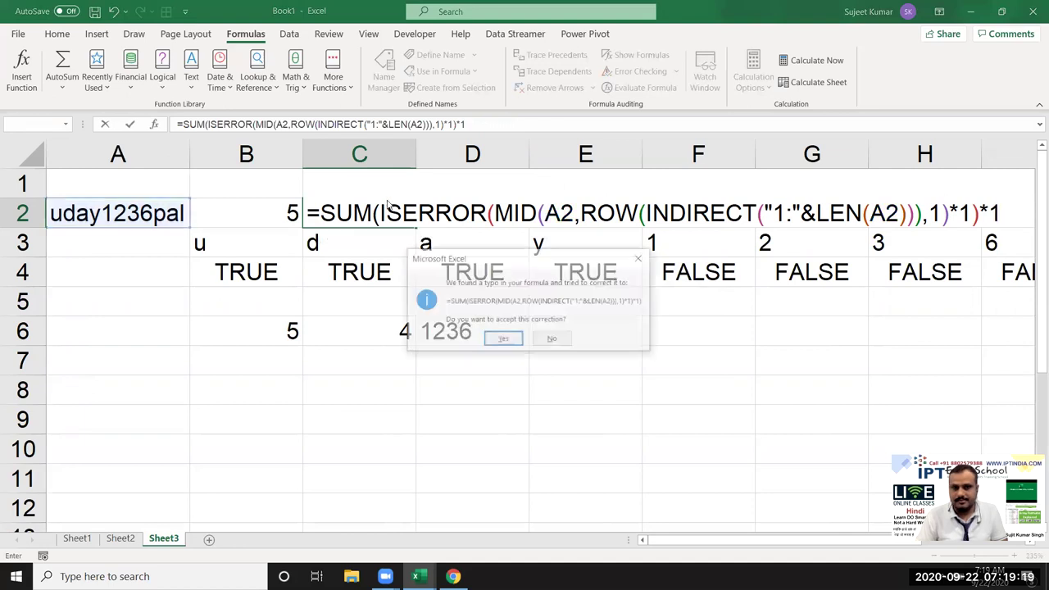
key("Return")
left_click(387, 200)
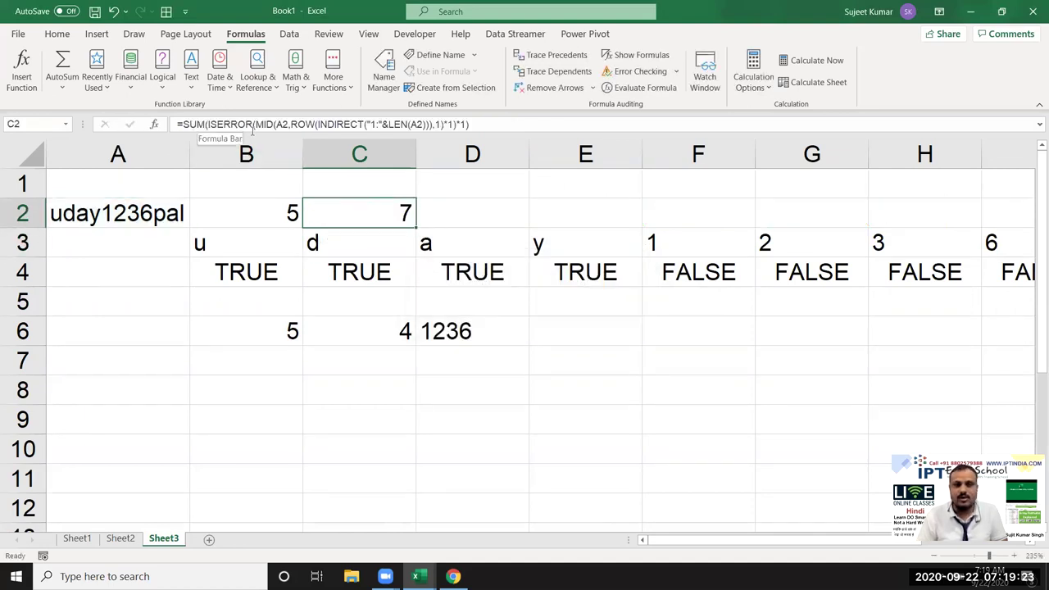
Step: Wrap the ISERROR part in NOT so C2 counts 4 digits
left_click(208, 123)
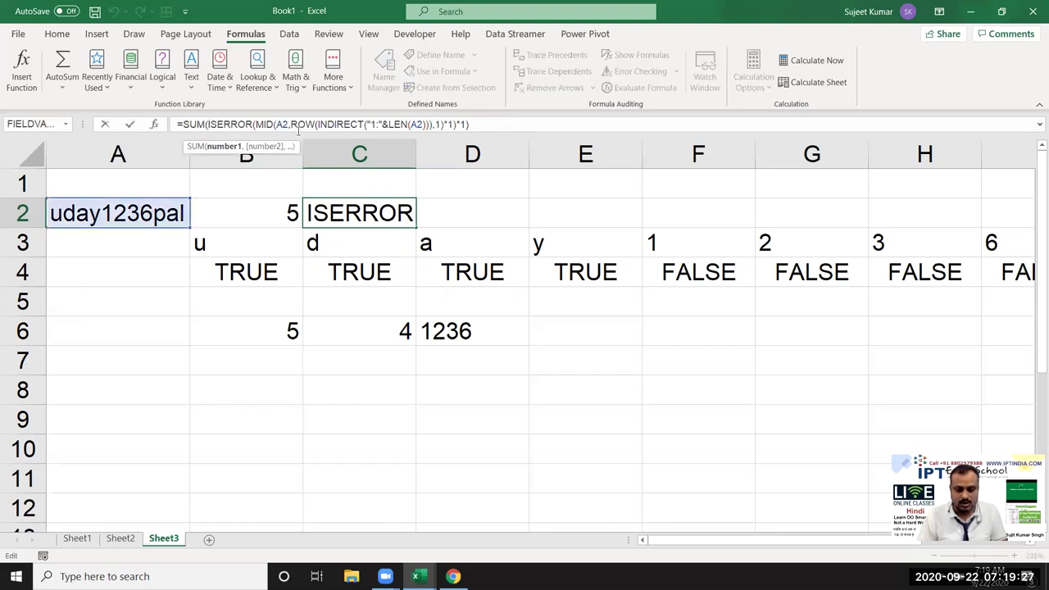
type("not")
key("Tab")
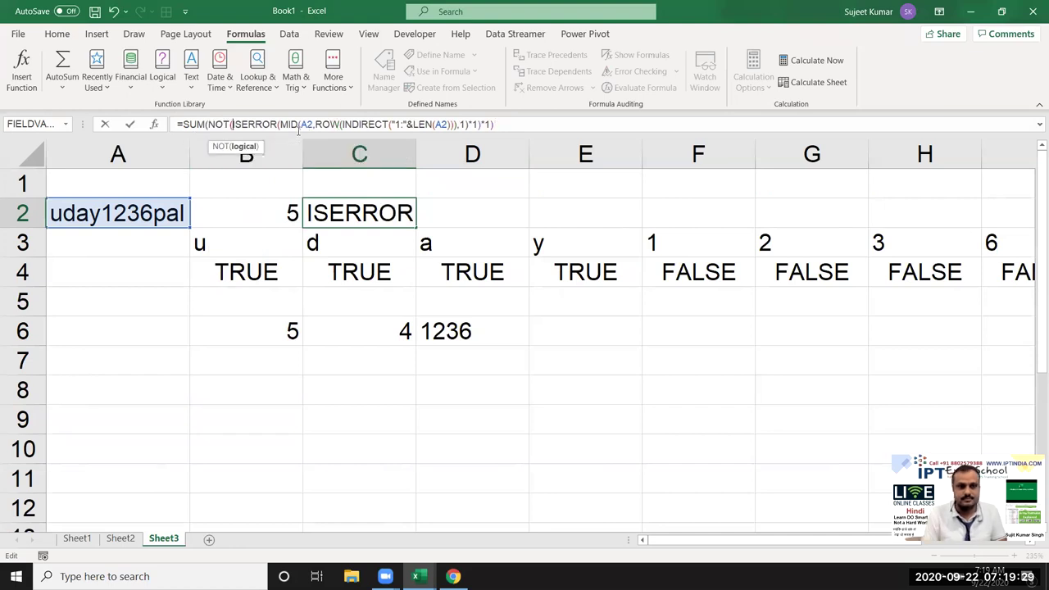
left_click(481, 123)
type(")")
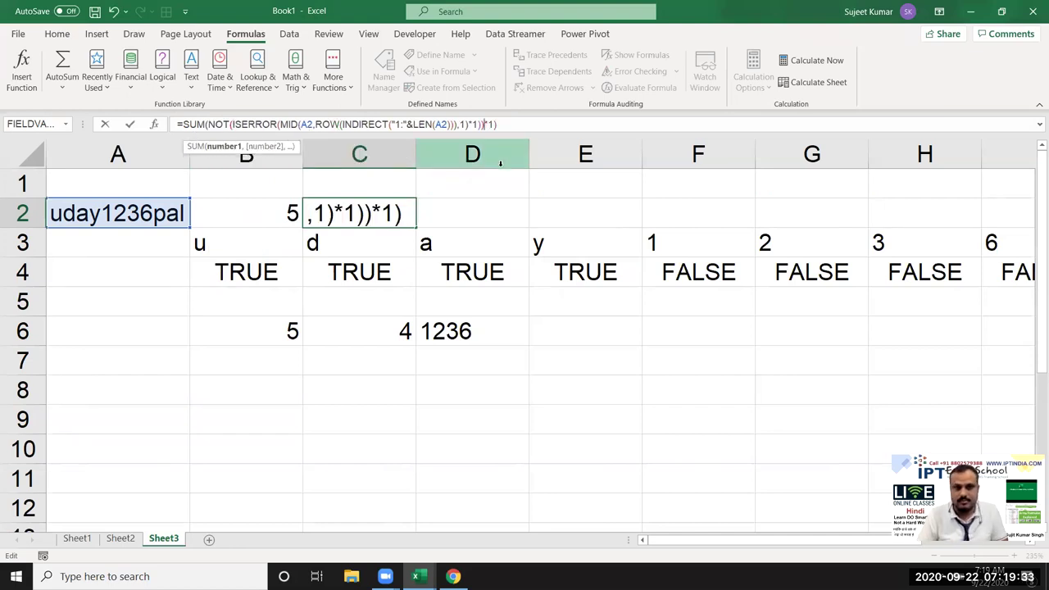
key("Return")
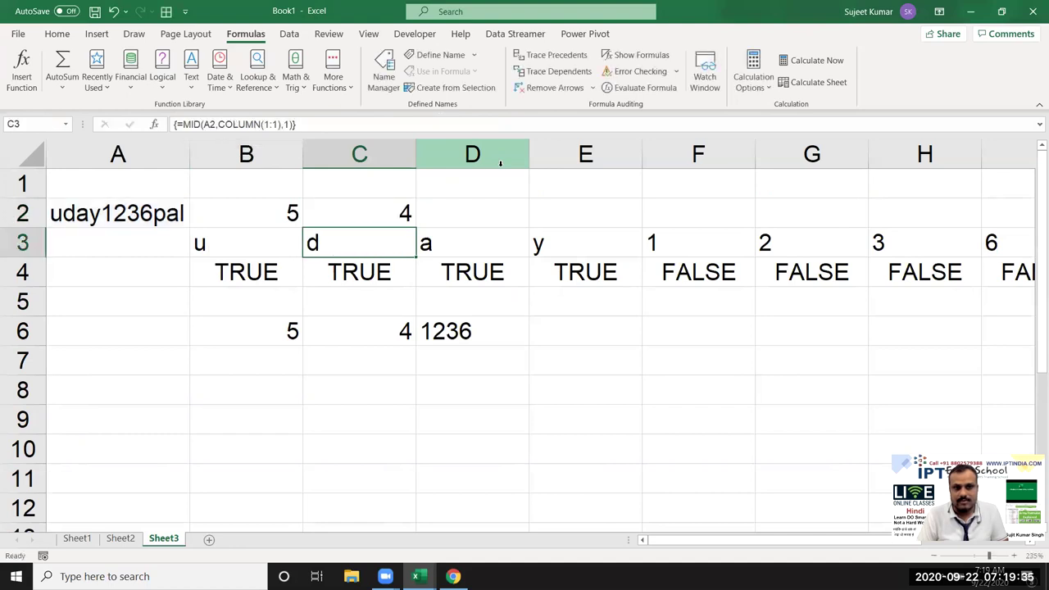
key("Up")
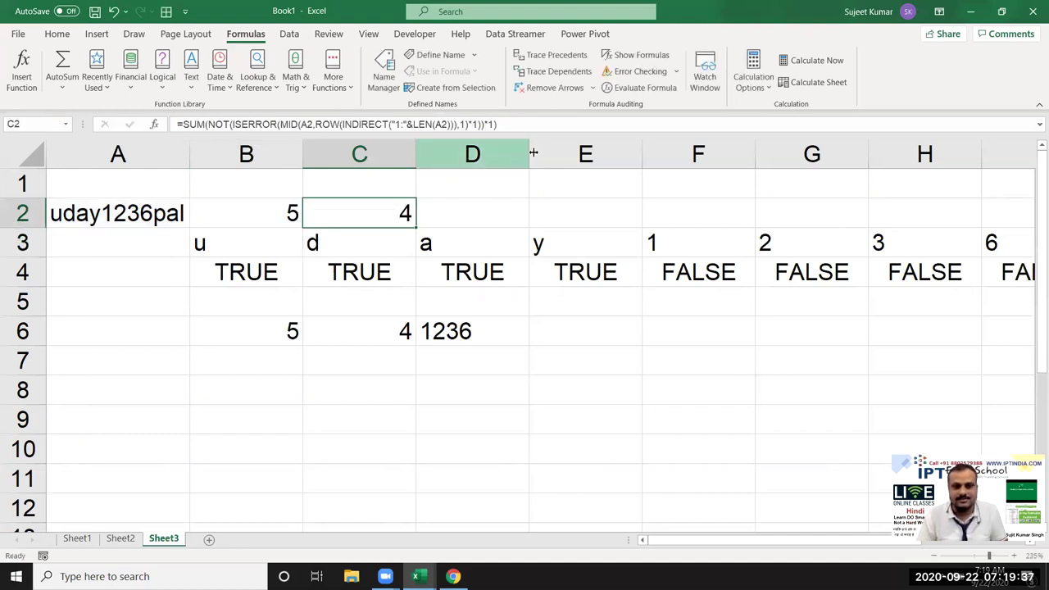
Step: Use Evaluate Formula on C2 until ISERROR shows TRUE/FALSE for each character of uday1236pal
left_click(639, 87)
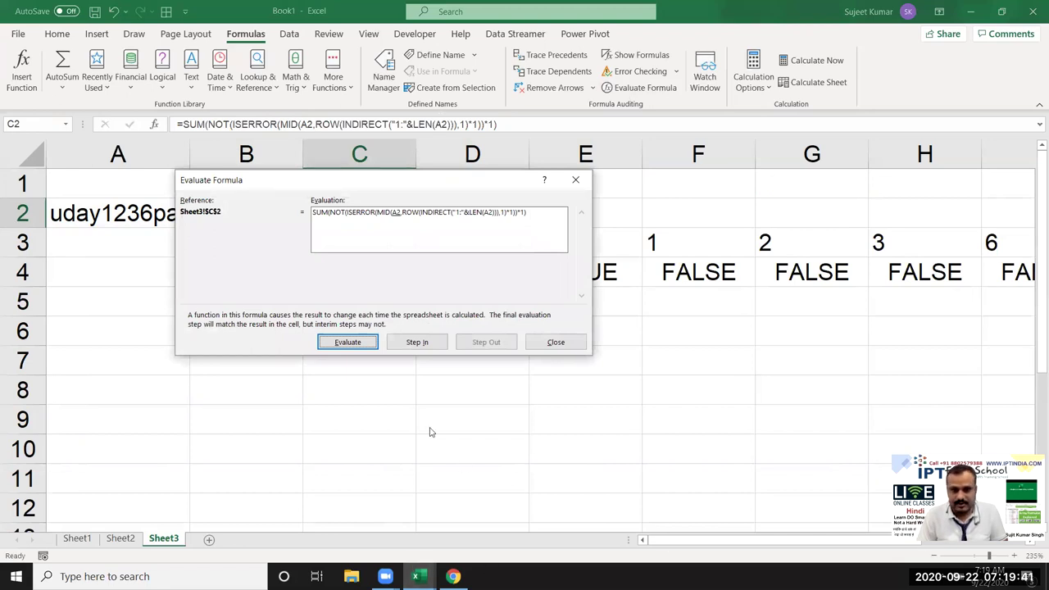
left_click(365, 344)
left_click(358, 345)
left_click(357, 345)
left_click(354, 345)
left_click(354, 345)
left_click(355, 345)
left_click(355, 345)
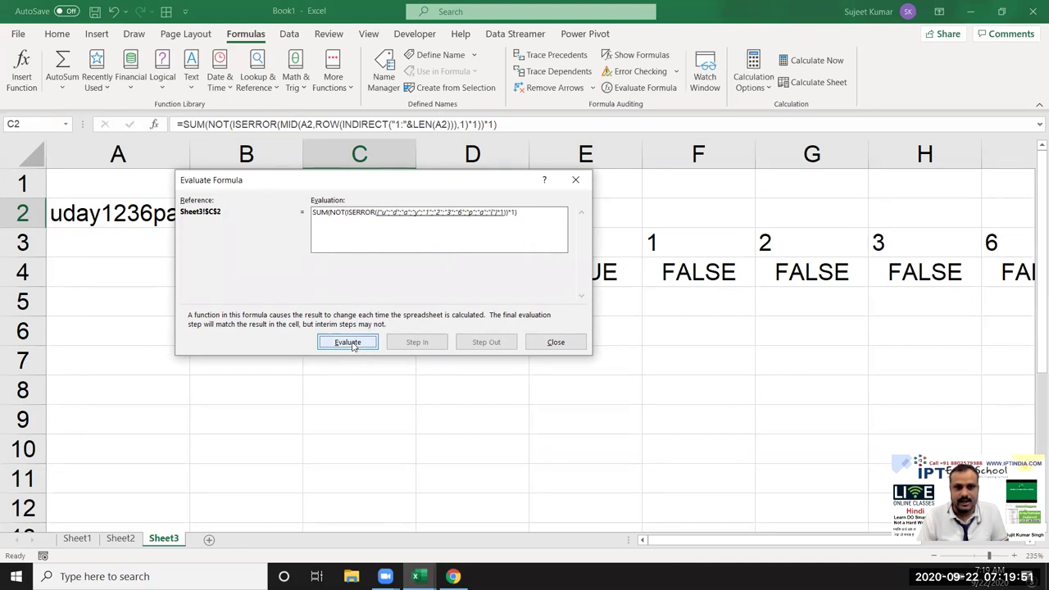
left_click(355, 345)
left_click(355, 344)
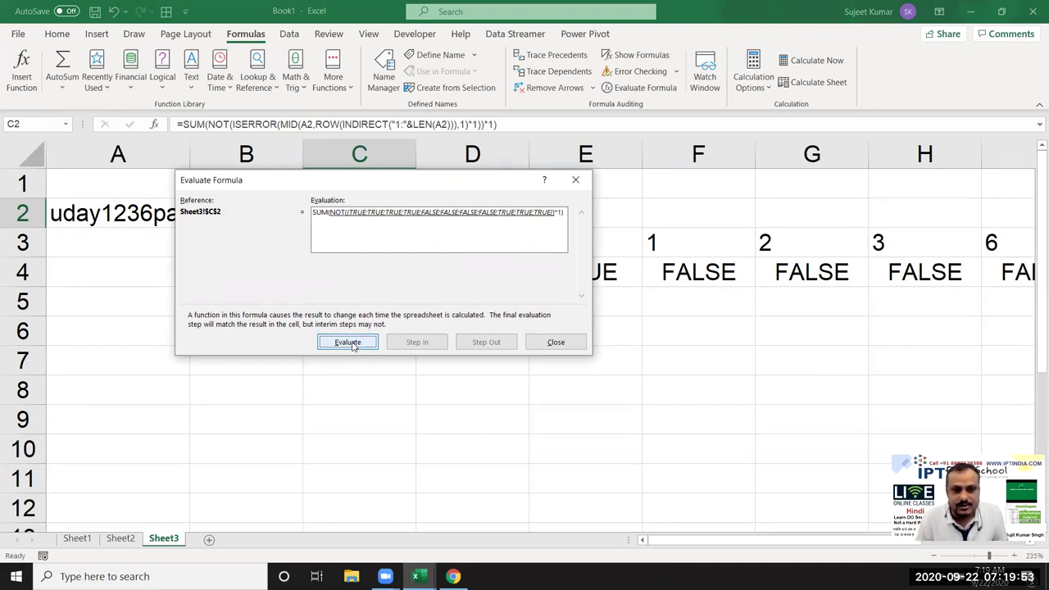
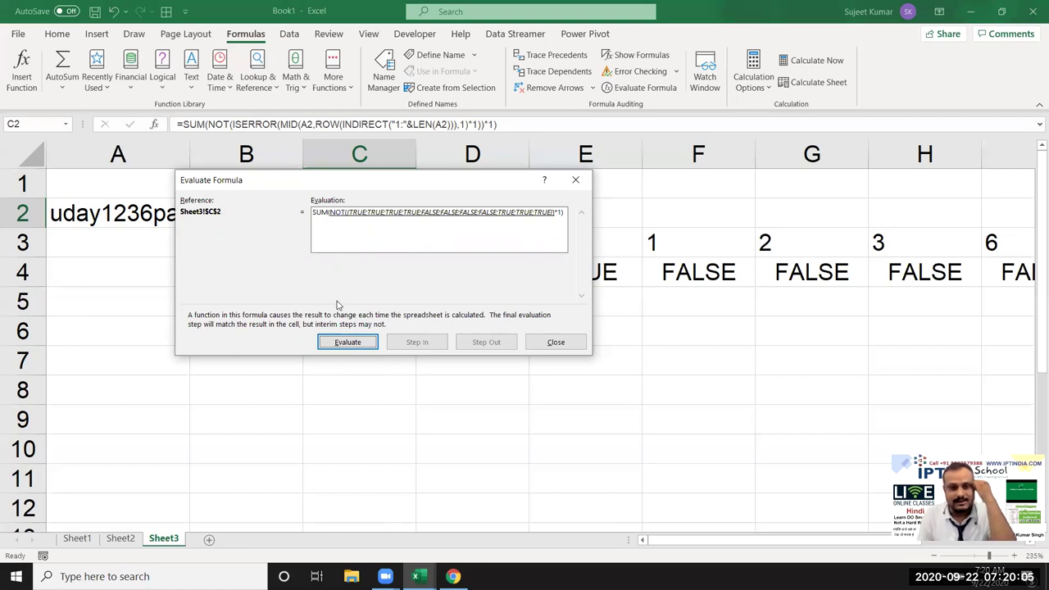
Step: Step through C2's digit-count formula to its final result of 4, then close the evaluator
left_click(348, 342)
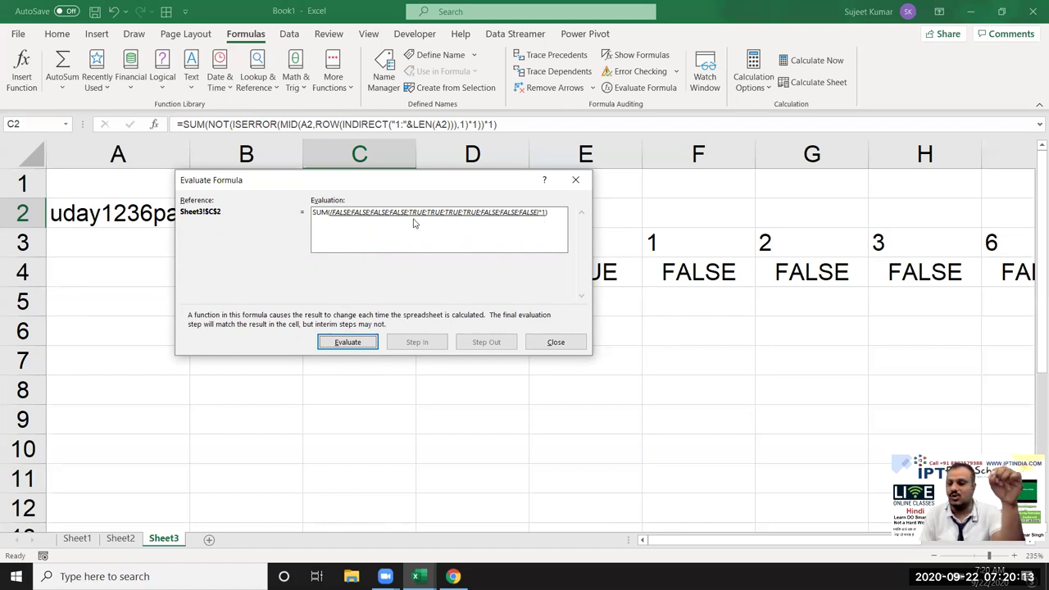
left_click(369, 345)
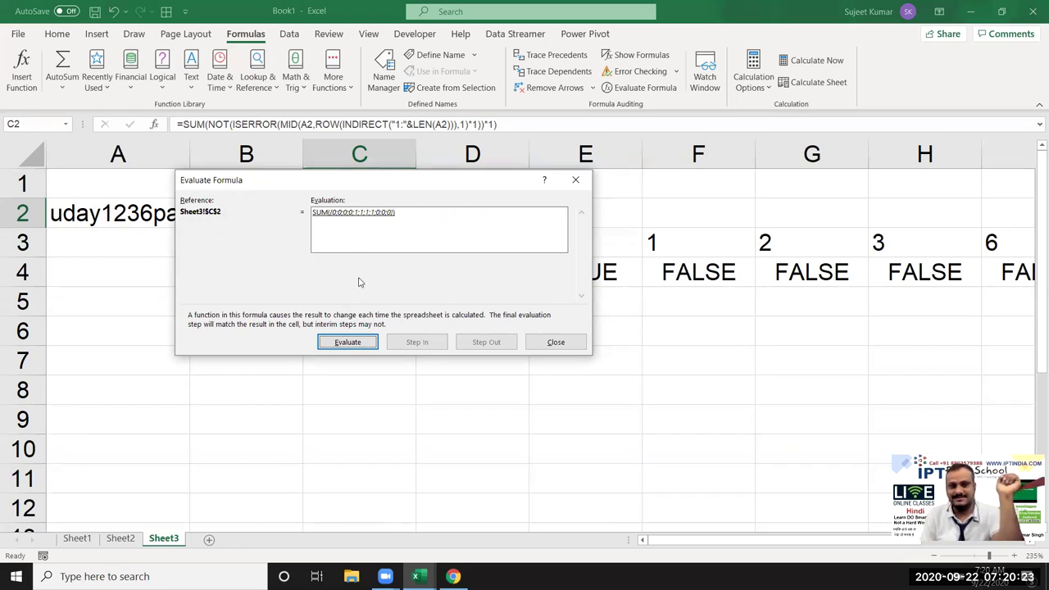
left_click(344, 348)
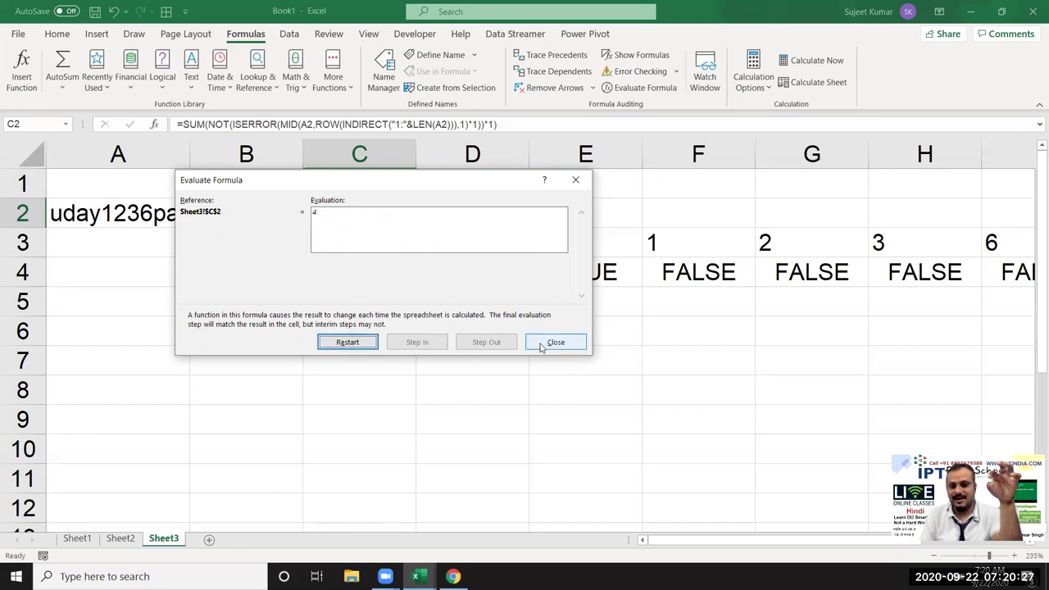
left_click(556, 342)
Step: Enter =MID(A2,B2,C2) in D2
left_click(453, 215)
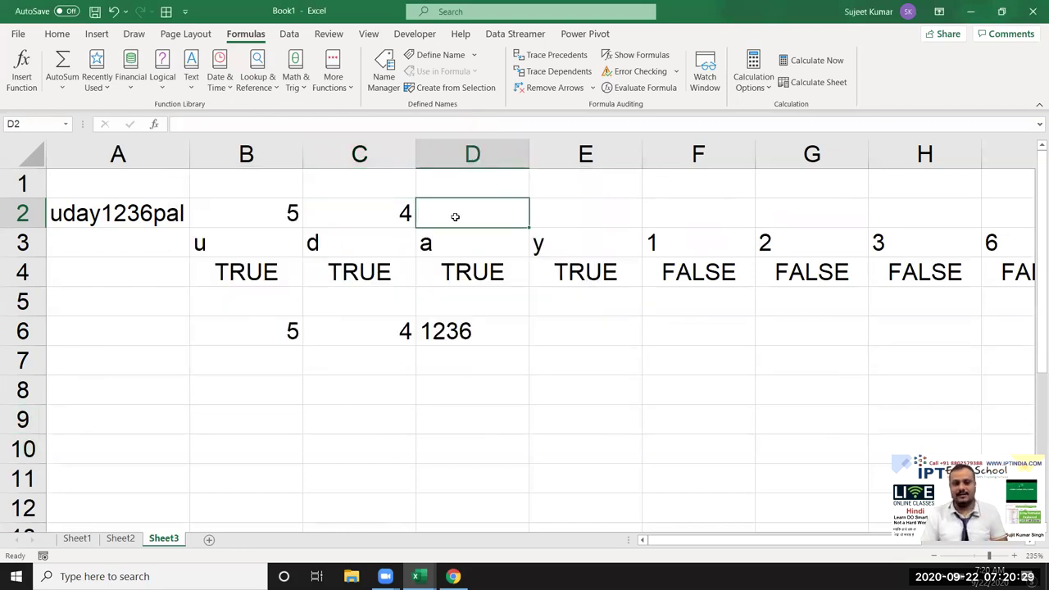
type("=mid")
key("Tab")
left_click(157, 208)
type(",")
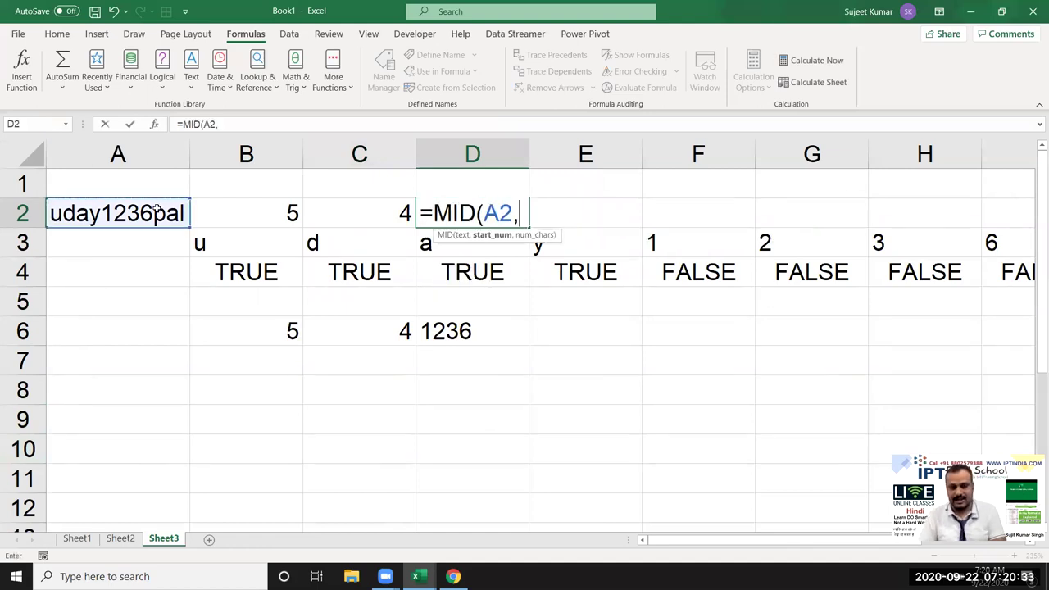
left_click(232, 215)
left_click(332, 205)
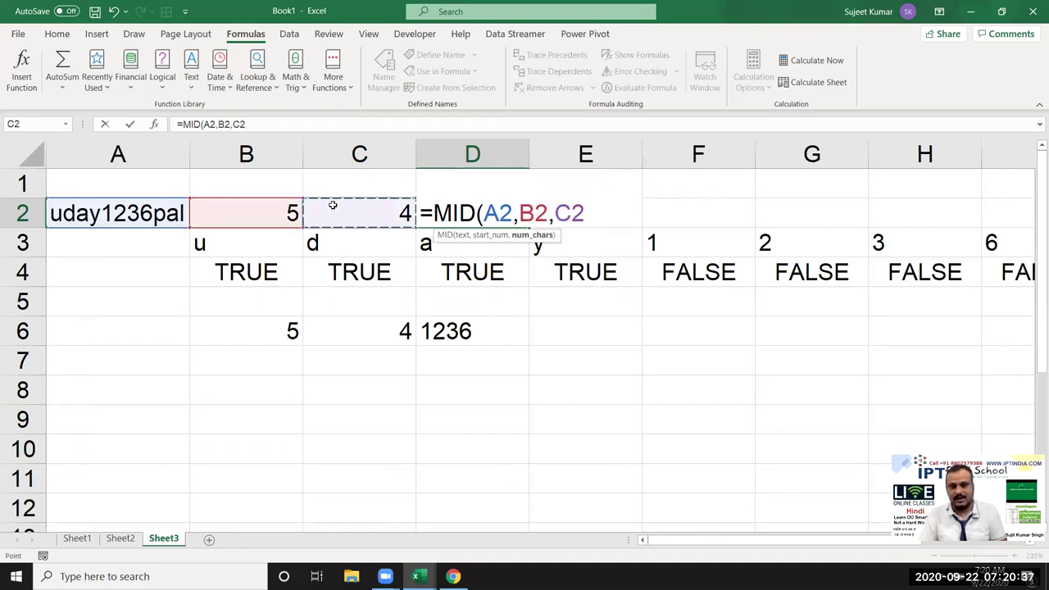
key("Return")
Step: Replace the B2 reference in D2's MID formula with B2's copied MATCH expression
left_click(283, 209)
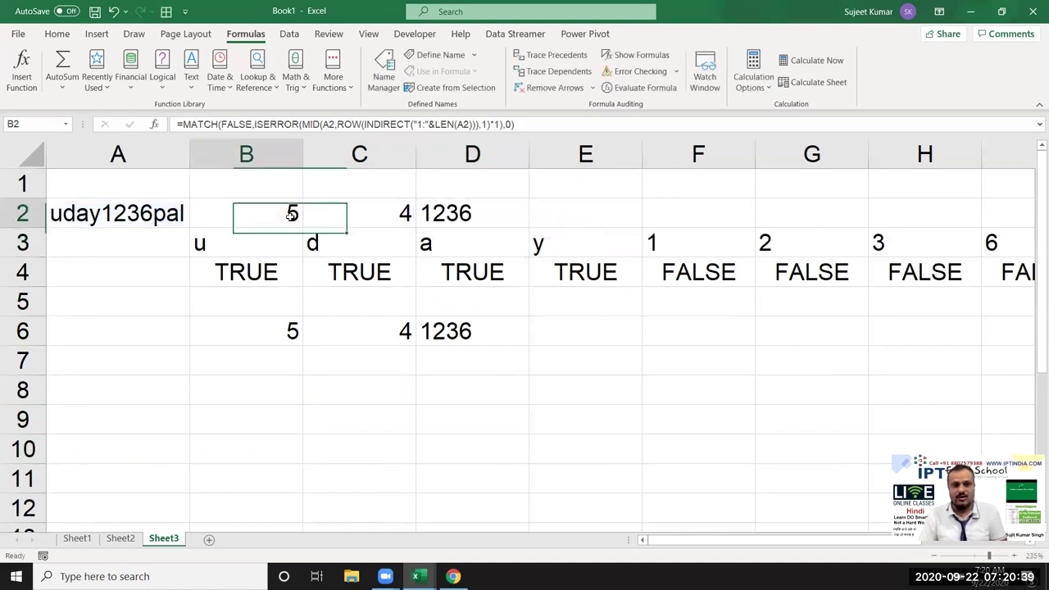
left_click_drag(185, 124, 548, 123)
key("ctrl+c")
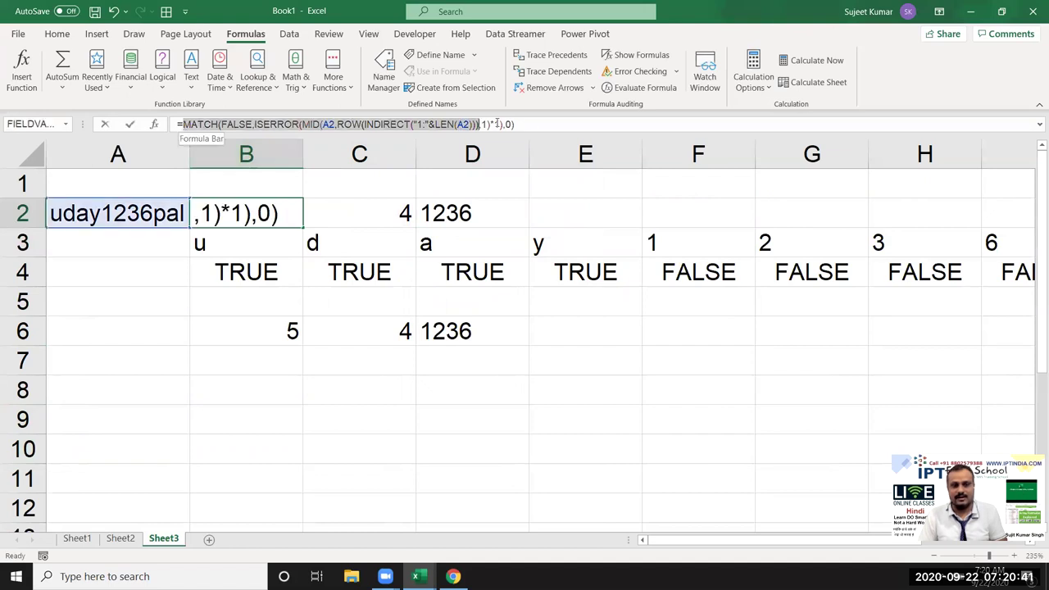
key("Escape")
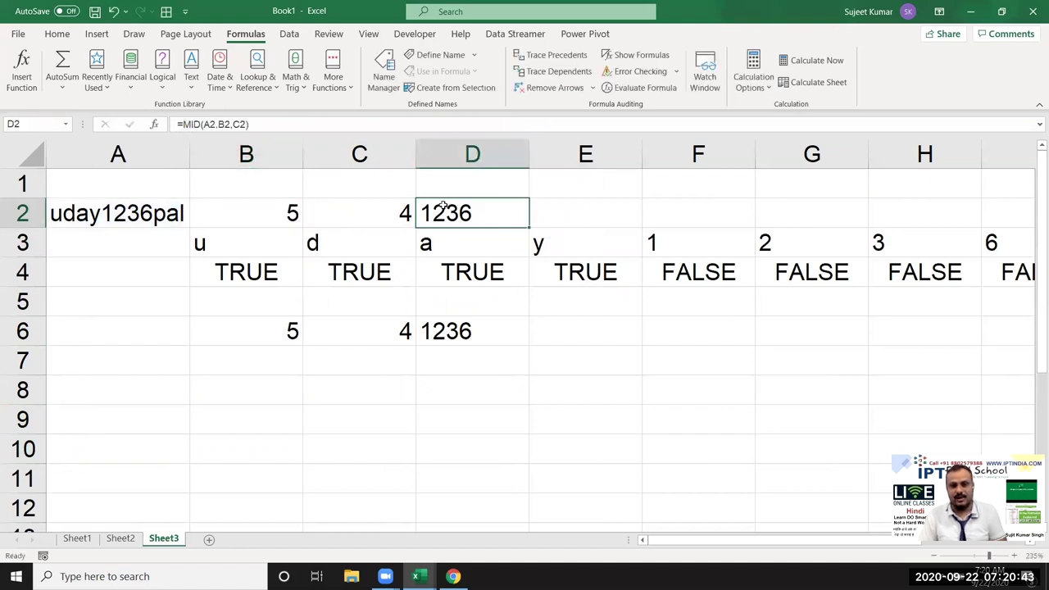
double_click(443, 213)
double_click(498, 211)
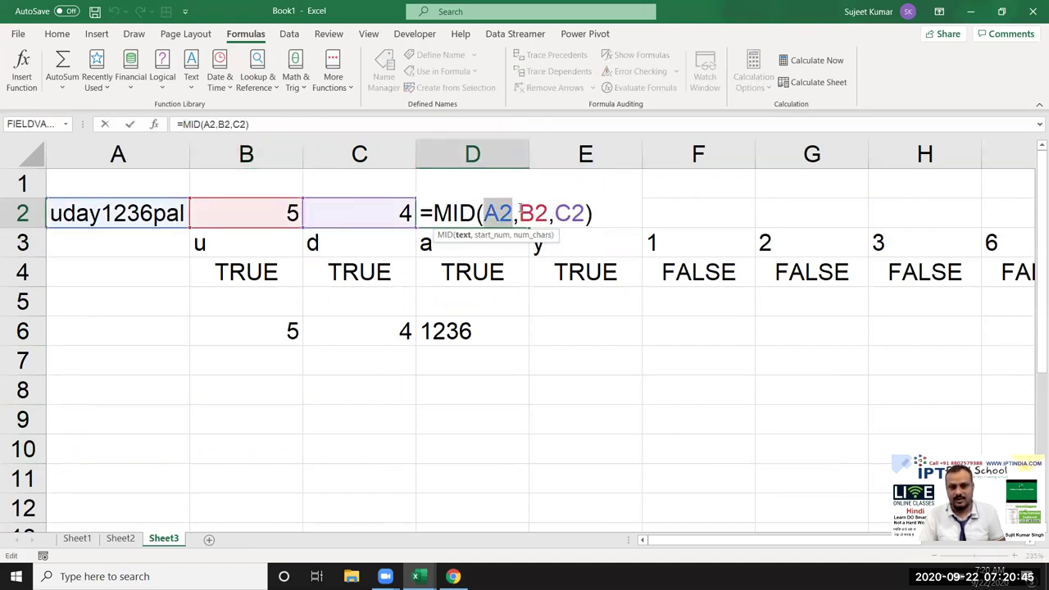
left_click(519, 212)
double_click(520, 212)
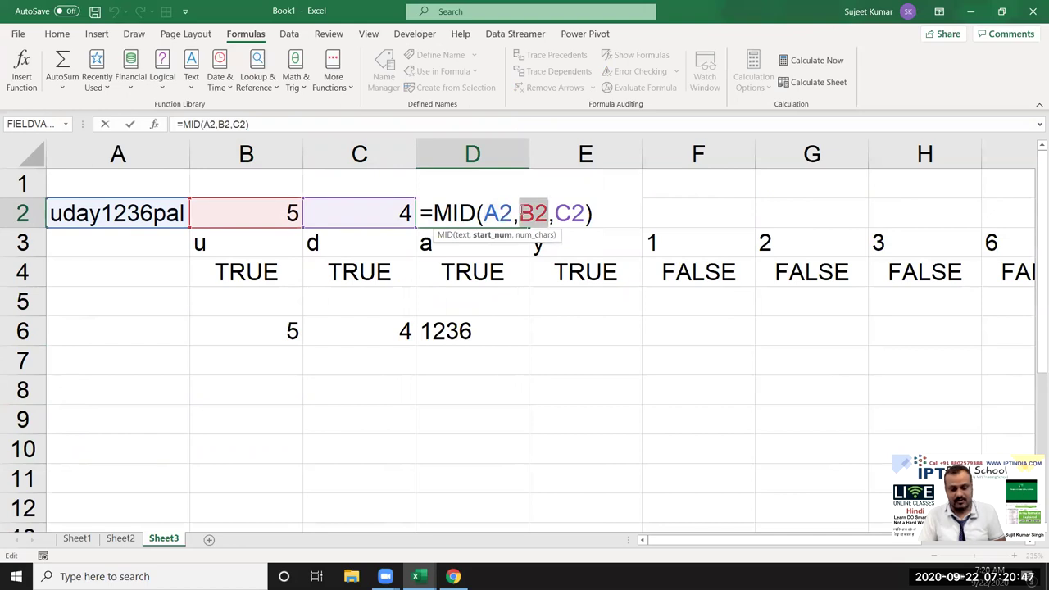
key("ctrl+v")
key("Return")
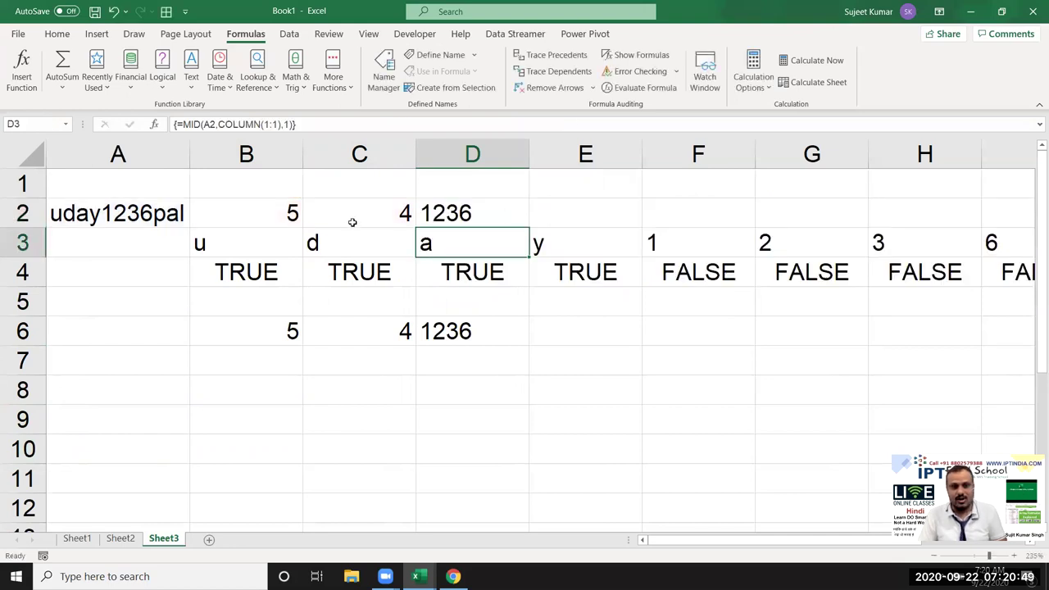
Step: Replace the C2 reference in D2's formula with C2's copied SUM expression
left_click(352, 222)
key("F2")
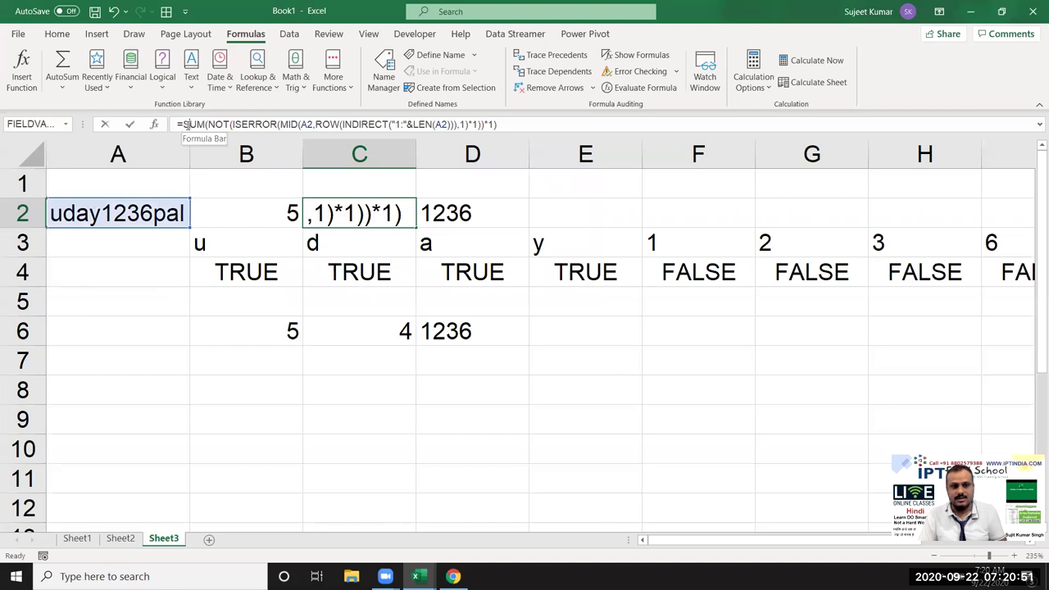
left_click(181, 125)
left_click_drag(181, 125, 501, 126)
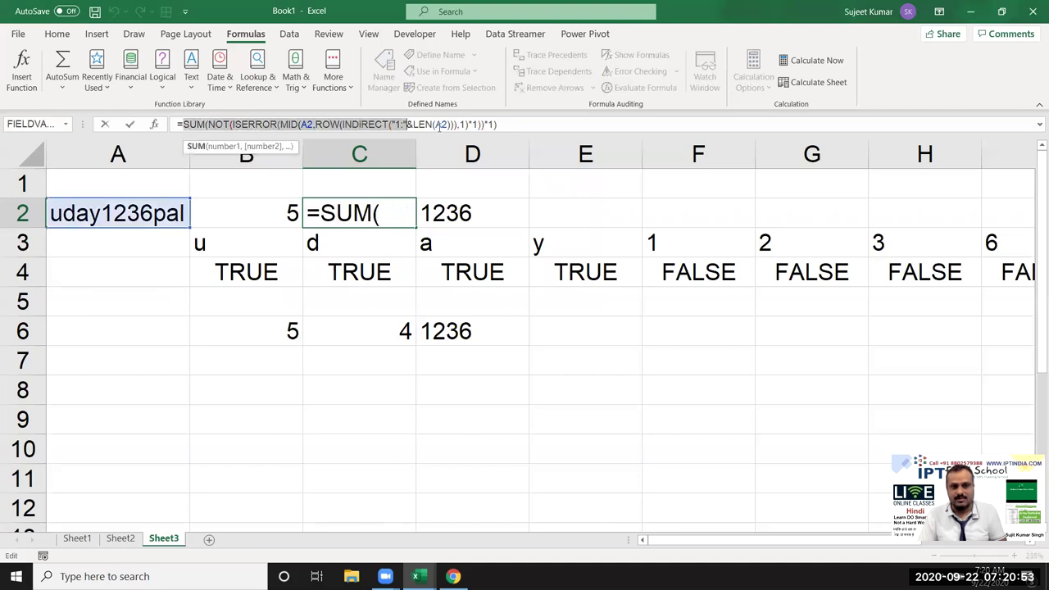
left_click(466, 202)
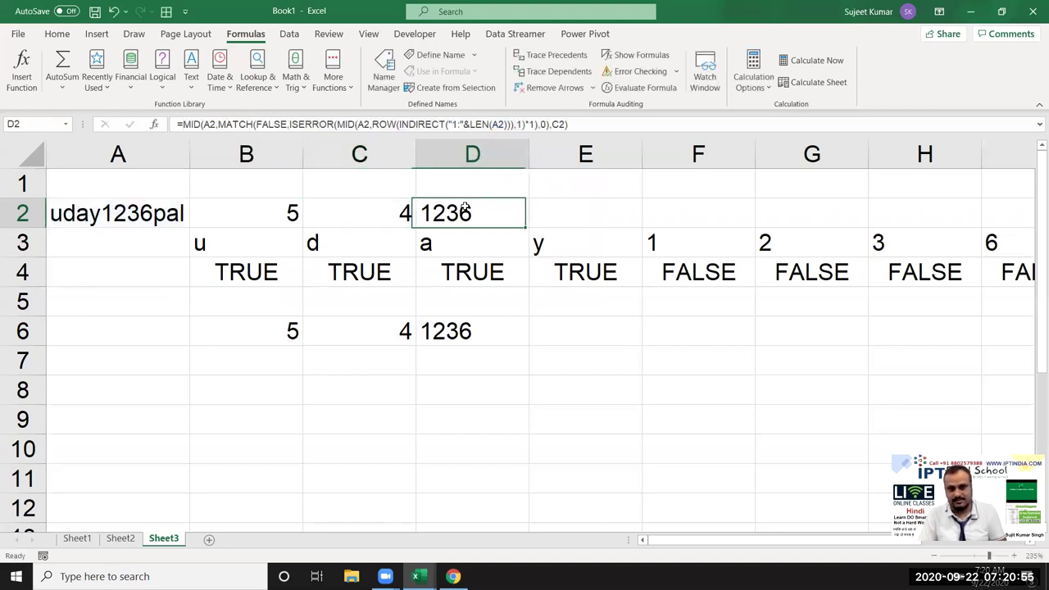
double_click(465, 205)
double_click(793, 245)
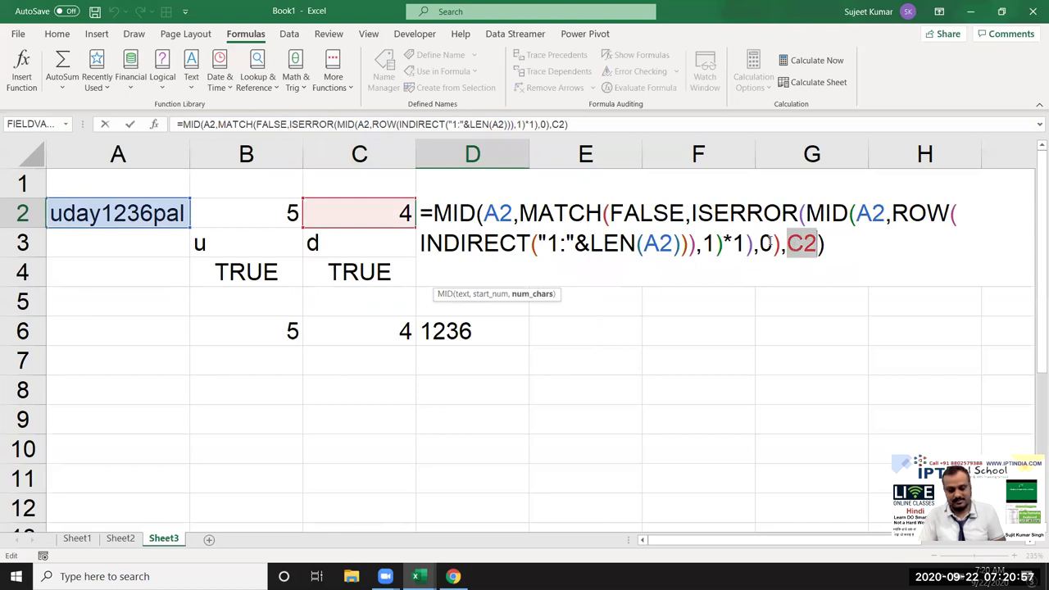
key("ctrl+v")
key("Return")
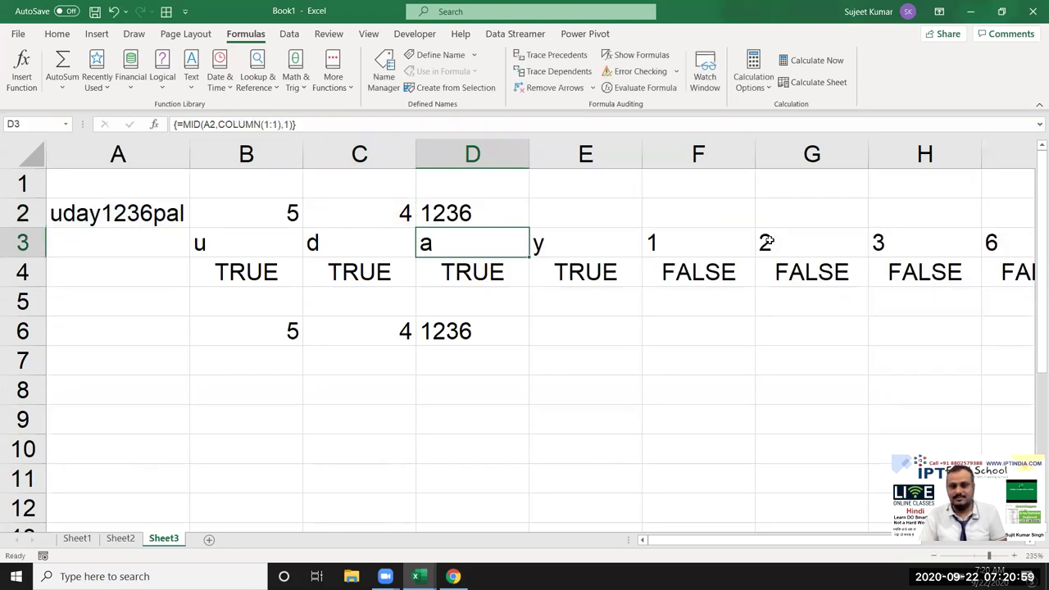
key("Up")
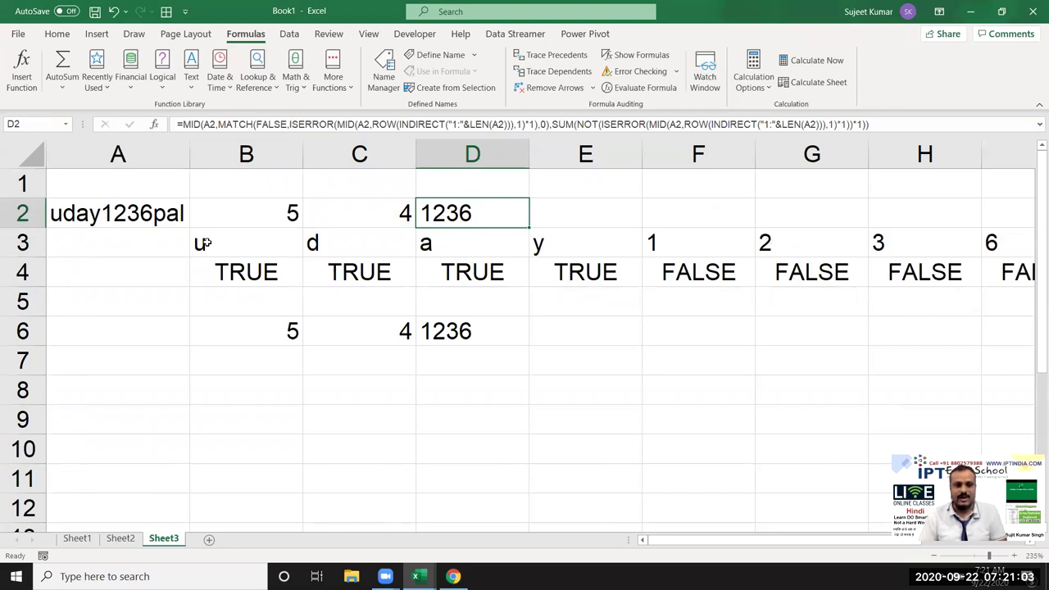
Step: Try clearing helper cells B3:D6, dismiss the array alert, then add a blank worksheet
left_click_drag(203, 242, 508, 334)
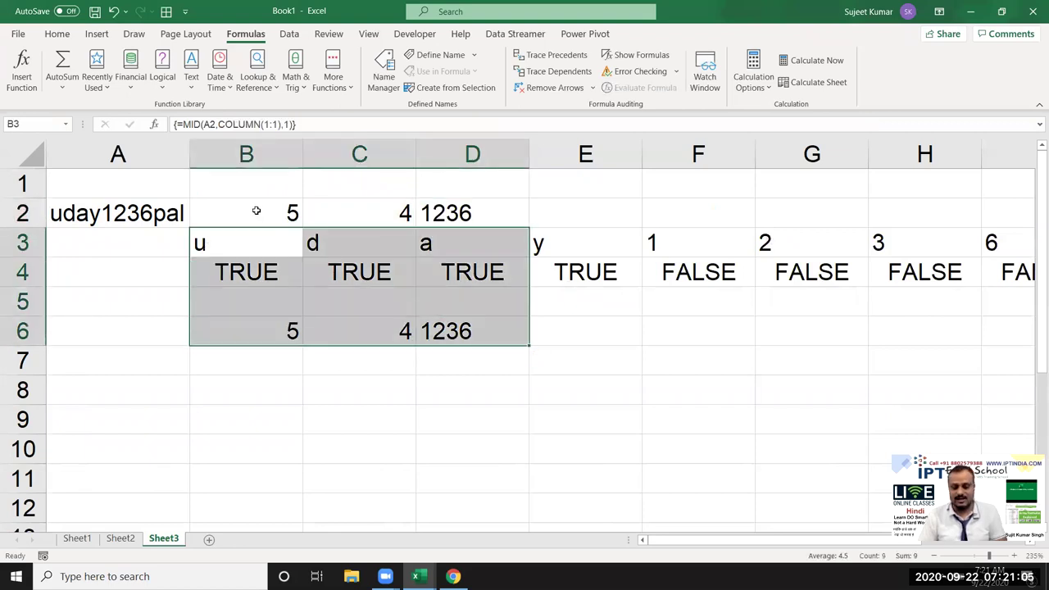
key("Delete")
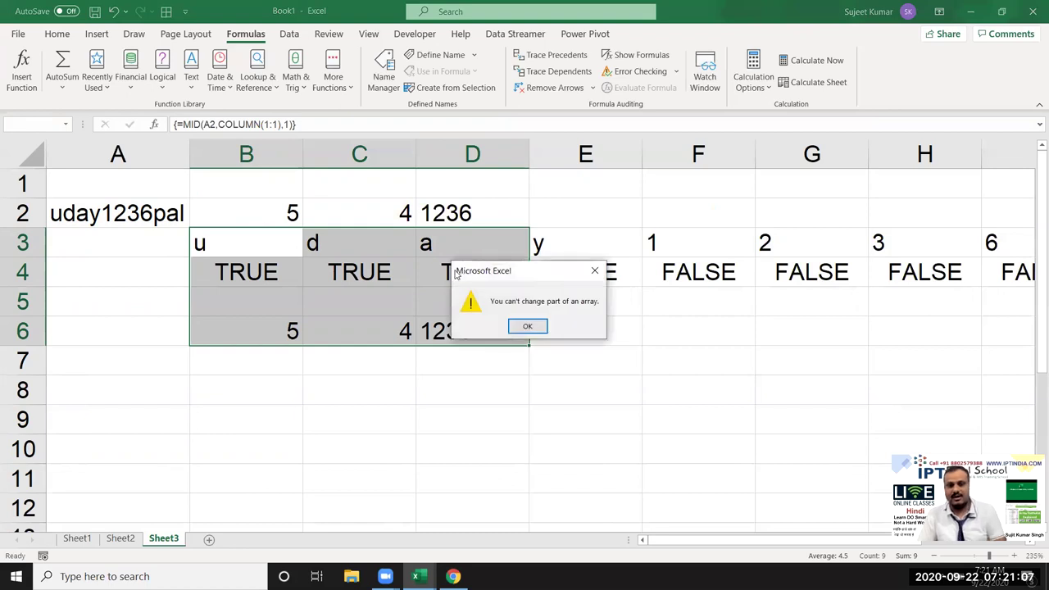
key("Return")
left_click(245, 214)
left_click(471, 214)
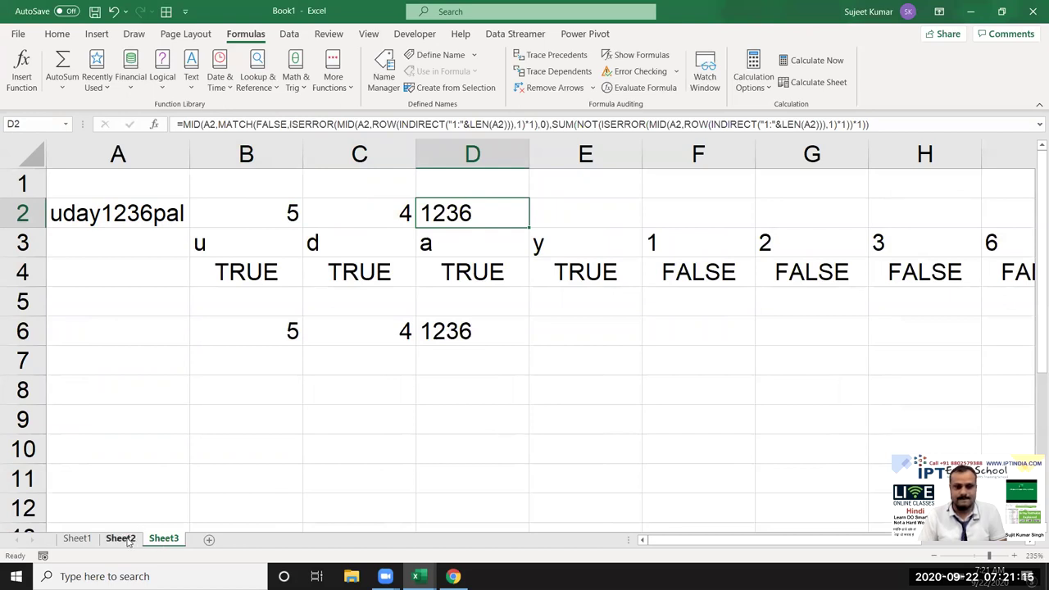
left_click(209, 539)
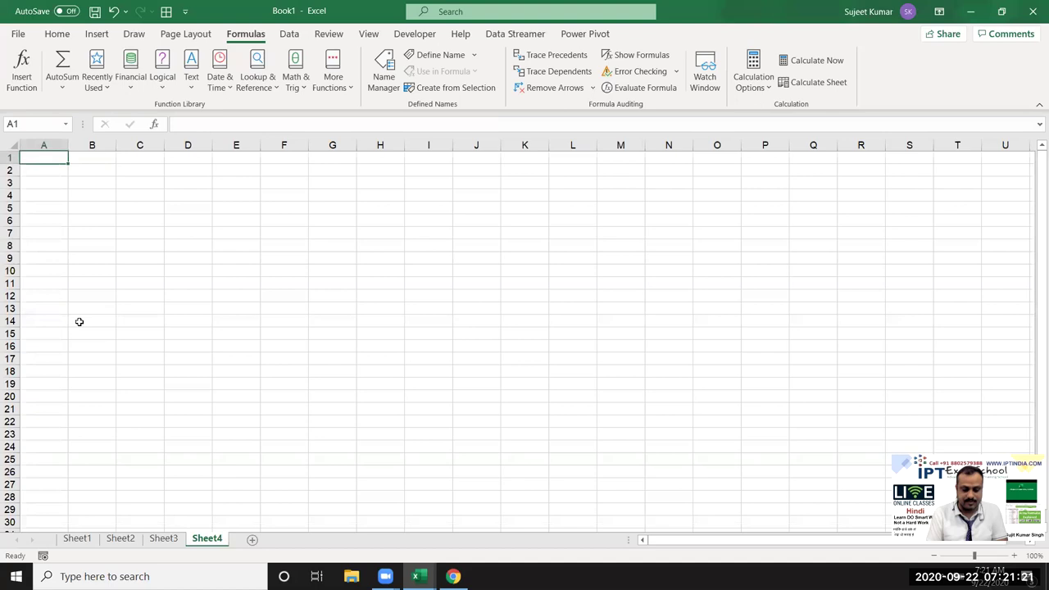
Step: Enter the header 'Sales' in A1 and a RANDBETWEEN random-number formula in A2
type("Sales")
key("Return")
type("=")
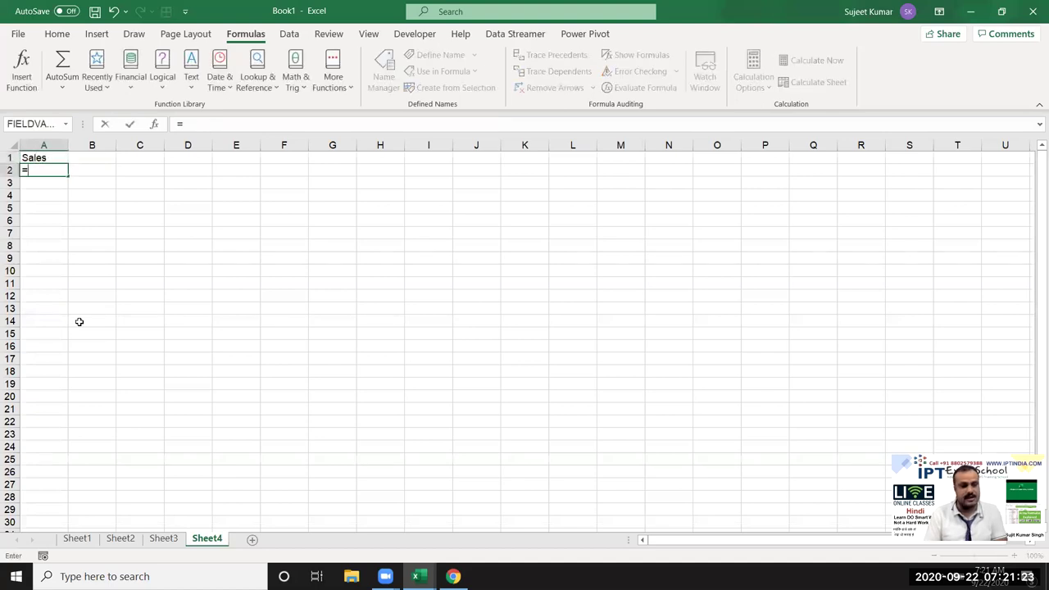
type("ra")
key("Down")
key("Down")
key("Down")
key("Tab")
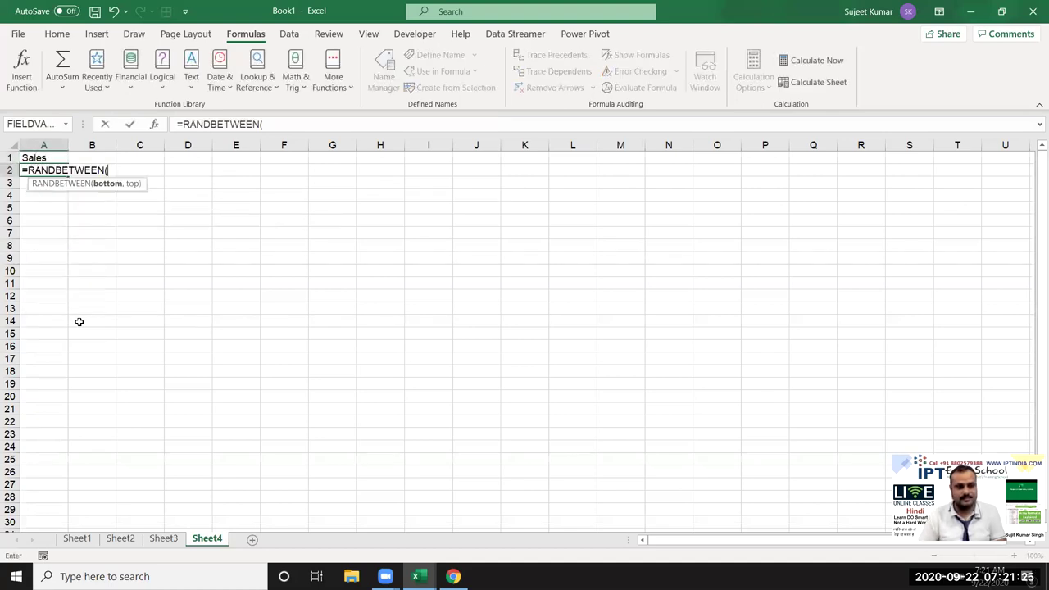
type(",50)")
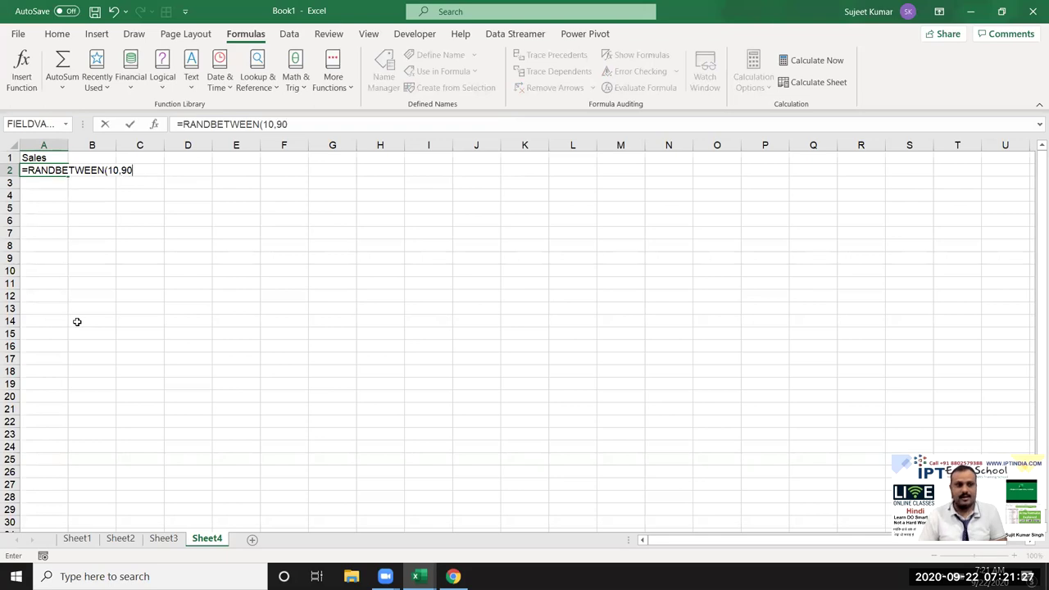
key("Return")
Step: Fill the random formula down to row 117 and paste the column back as values
left_click(70, 170)
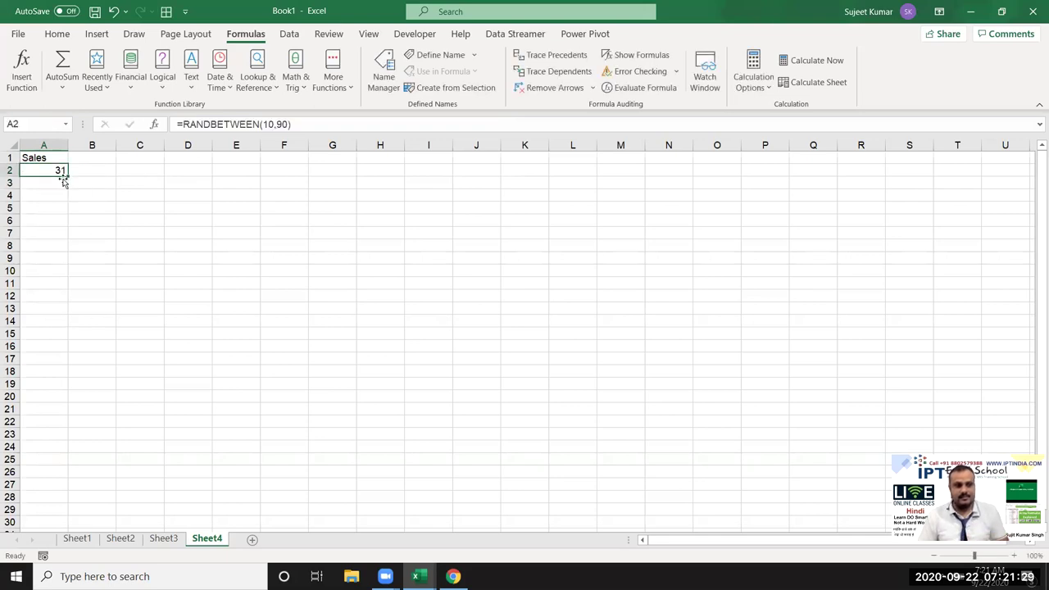
left_click_drag(67, 176, 67, 516)
key("ctrl+c")
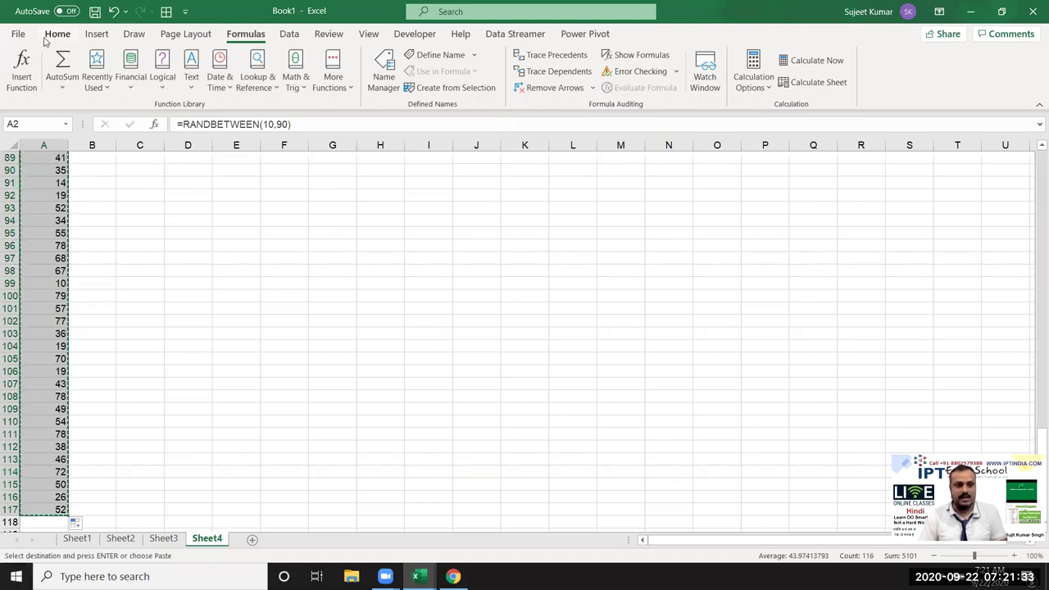
left_click(56, 34)
left_click(22, 88)
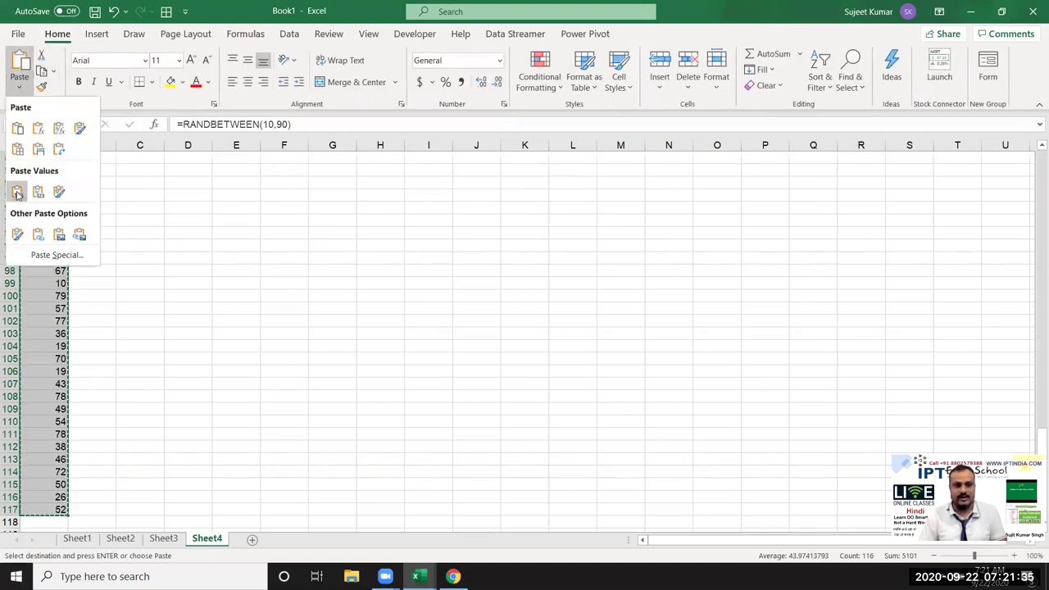
left_click(18, 189)
key("Escape")
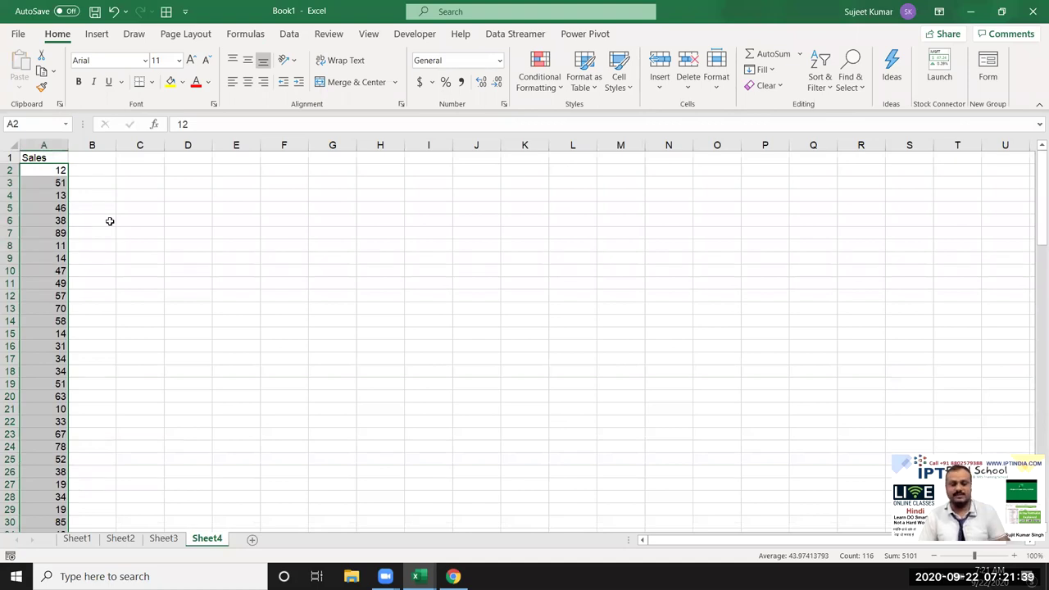
Step: Enter 11 in E4 as the lookup value
left_click_drag(156, 239, 194, 254)
left_click(194, 255)
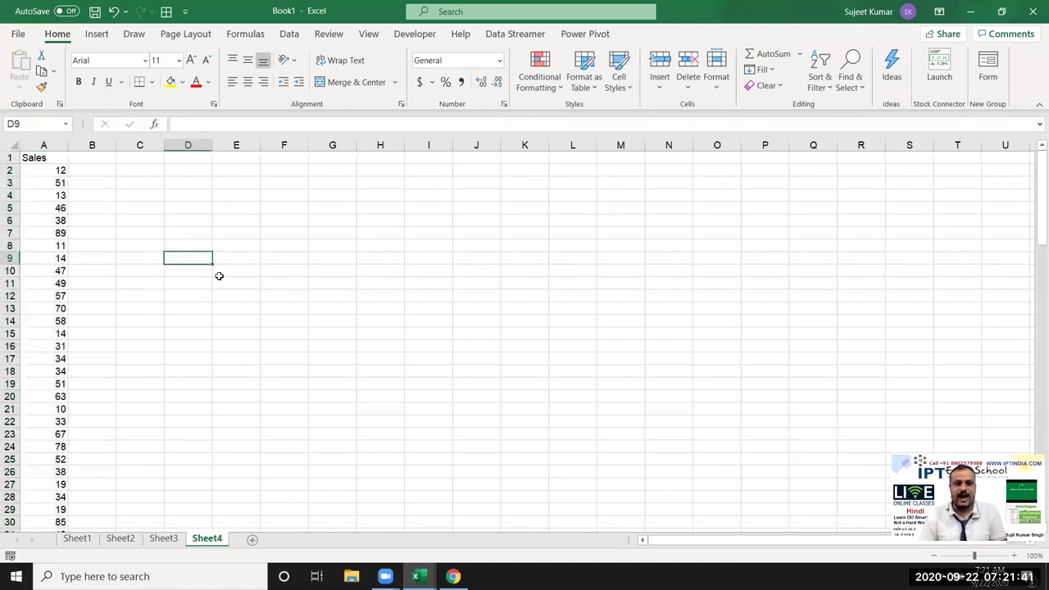
scroll(220, 276, "down", 4)
scroll(221, 252, "up", 4)
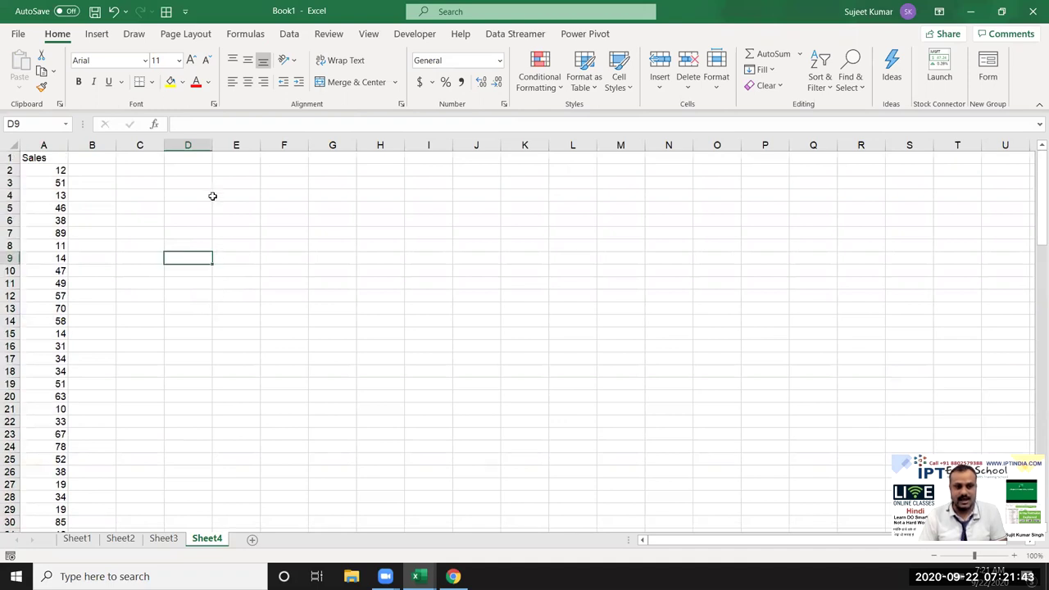
left_click(212, 196)
type("11")
key("Tab")
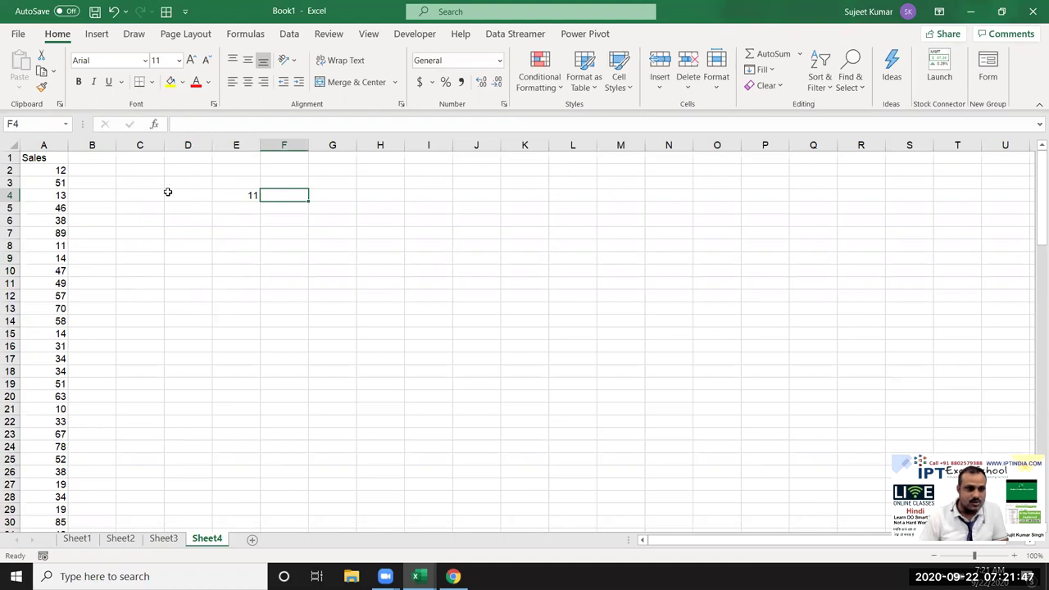
Step: Enter a VLOOKUP in F4 that looks up E4 in column A with exact match
scroll(49, 246, "down", 4)
scroll(96, 457, "down", 2)
scroll(87, 463, "down", 1)
scroll(87, 467, "down", 2)
scroll(87, 473, "down", 2)
scroll(87, 476, "down", 3)
scroll(85, 482, "down", 3)
scroll(85, 483, "down", 4)
scroll(86, 484, "down", 3)
scroll(368, 374, "up", 5)
scroll(333, 270, "up", 11)
scroll(325, 243, "up", 8)
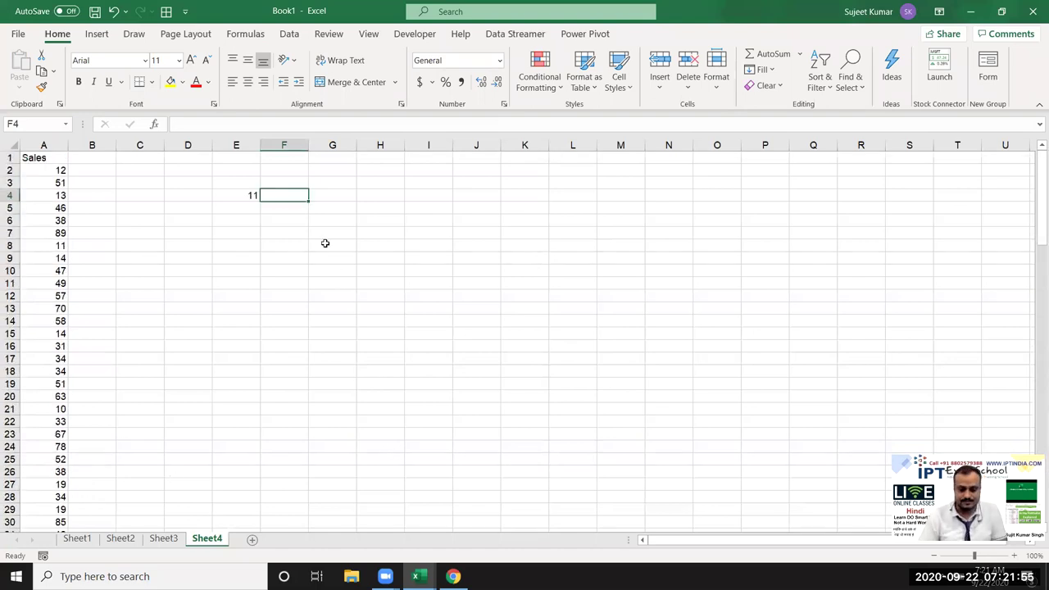
type("=vl")
key("Tab")
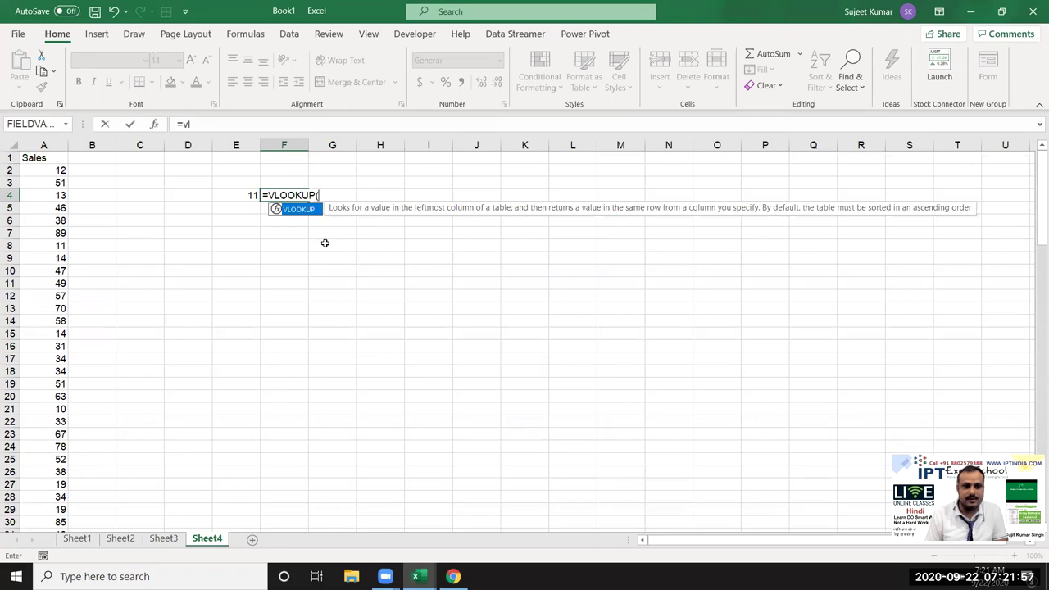
key("Left")
type(",")
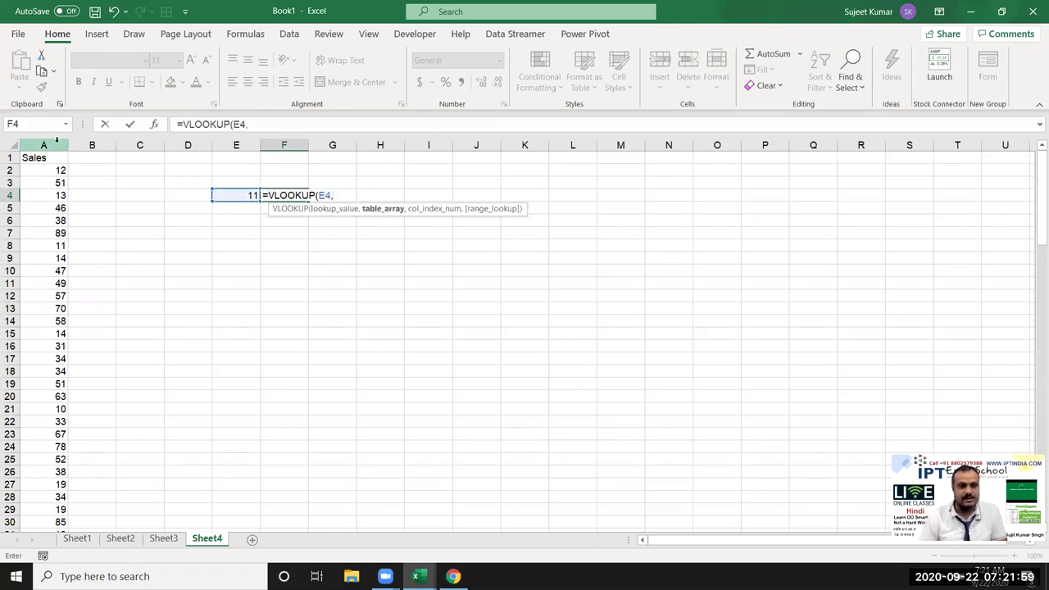
left_click(54, 144)
type(",0")
key("Return")
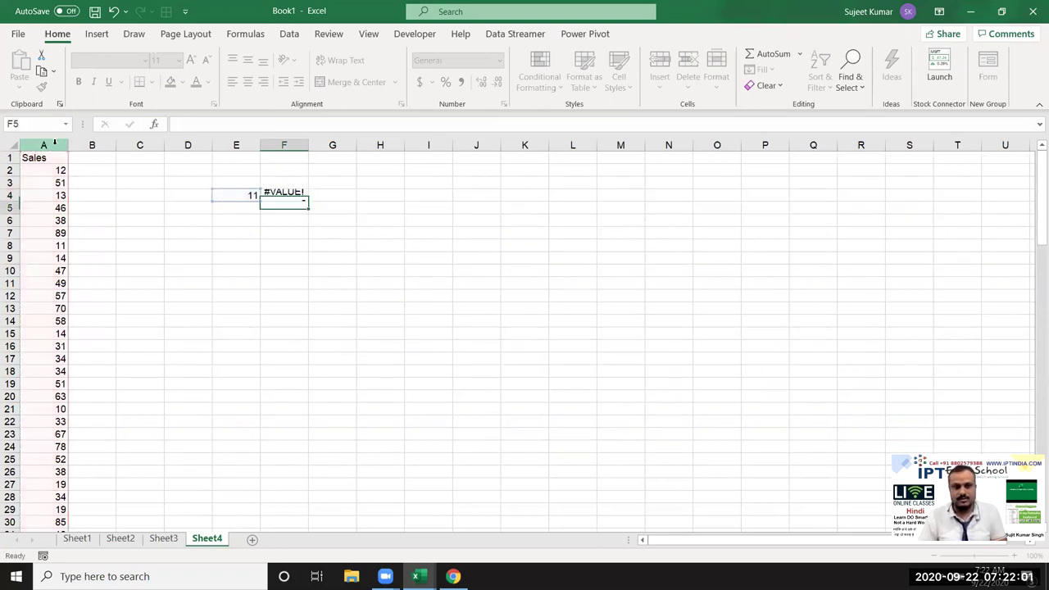
Step: Correct F4 to =VLOOKUP(E4,A:A,1,0), which returns 11
key("Up")
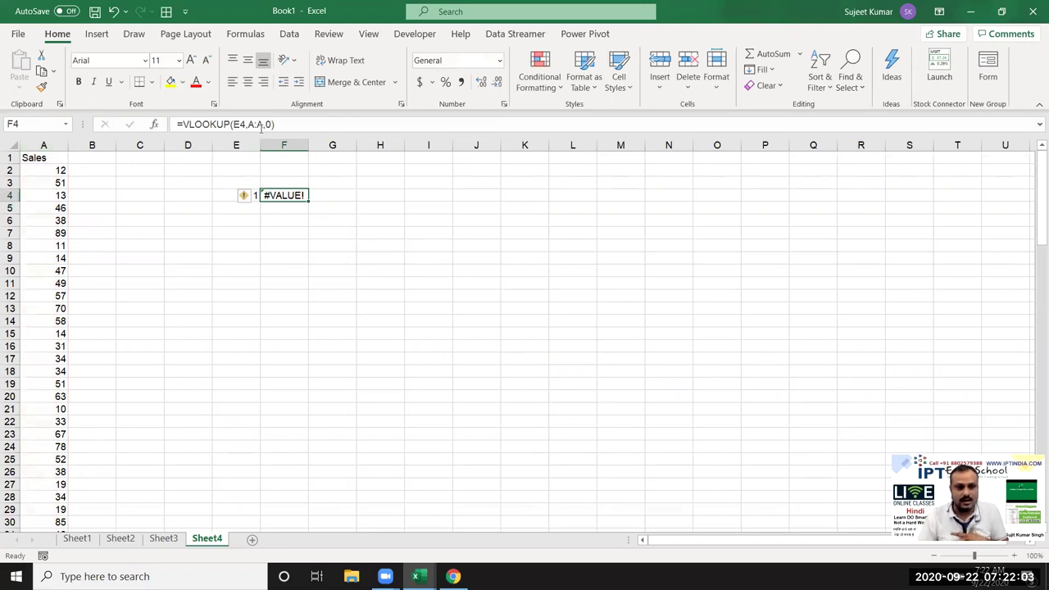
left_click(282, 125)
key("BackSpace")
key("BackSpace")
type("1,0")
key("Return")
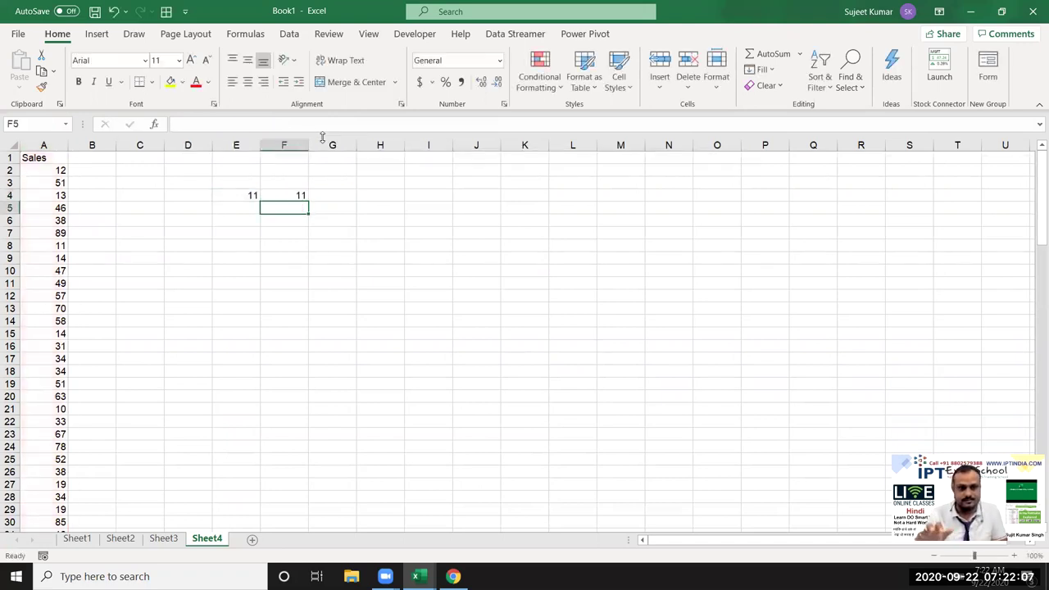
key("Up")
Step: Try lookup values 12, 13, 14, 15 and 16 in E4
key("Left")
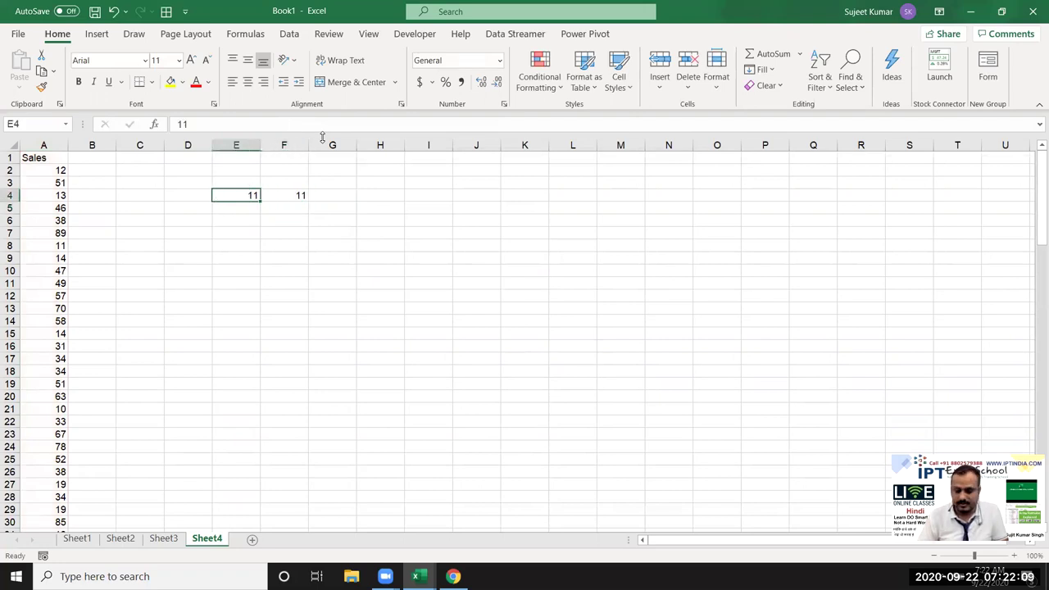
type("12")
key("Return")
key("Up")
type("13")
key("Return")
key("Up")
type("14")
key("Return")
key("Up")
type("15")
key("Return")
key("Up")
type("16")
key("Return")
Step: Delete the bottom Sales values in A59:A117
key("Up")
key("Left")
key("Left")
key("Left")
key("Left")
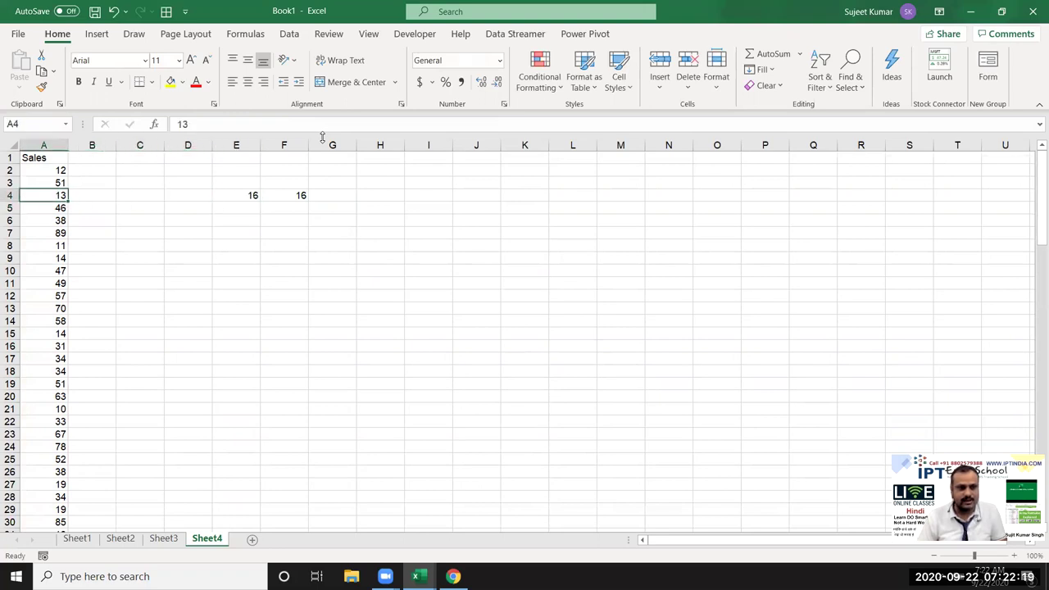
key("ctrl+Down")
key("shift+Up")
key("shift+Up")
key("shift+Up")
key("shift+Up")
key("shift+Up")
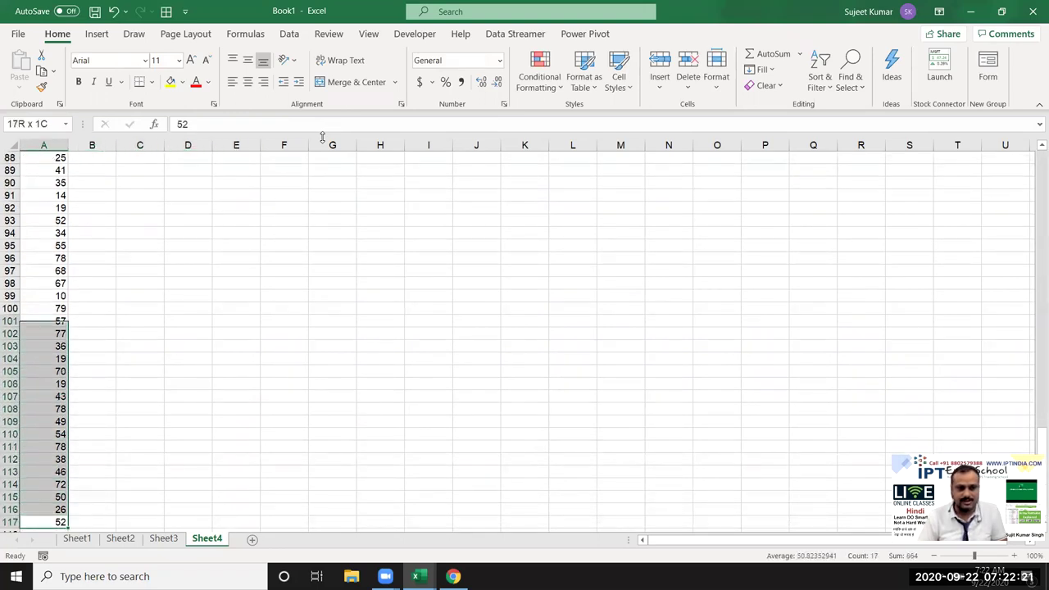
key("shift+Up")
key("shift+Up")
key("shift+Up")
key("shift+Up")
key("shift+Up")
key("shift+Up")
key("shift+Up")
key("shift+Up")
key("shift+Up")
scroll(322, 137, "down", 8)
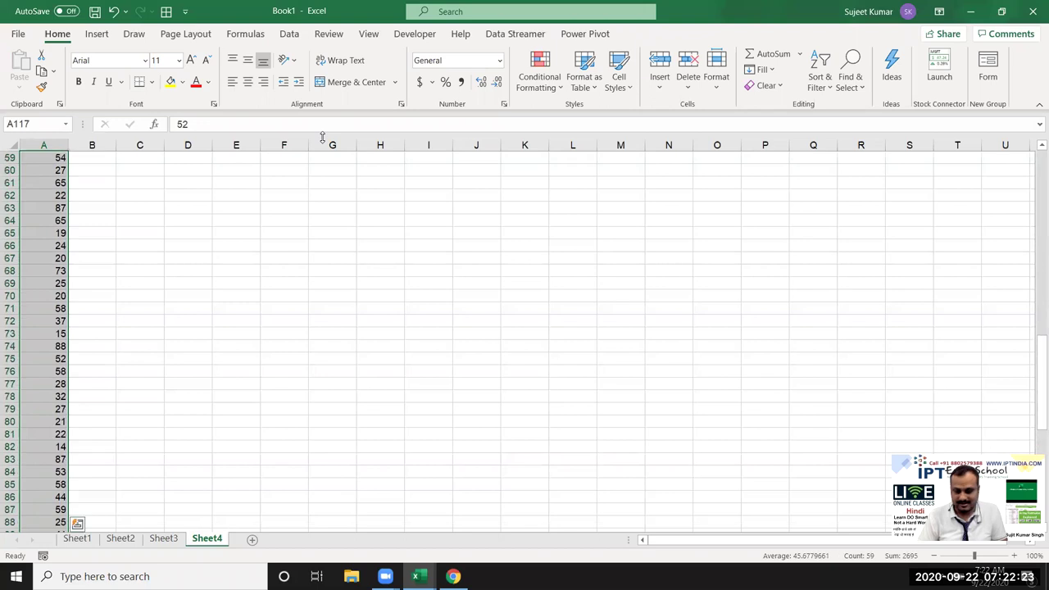
scroll(322, 137, "down", 5)
key("Delete")
key("Up")
key("ctrl+Up")
key("ctrl+Up")
key("Down")
key("Right")
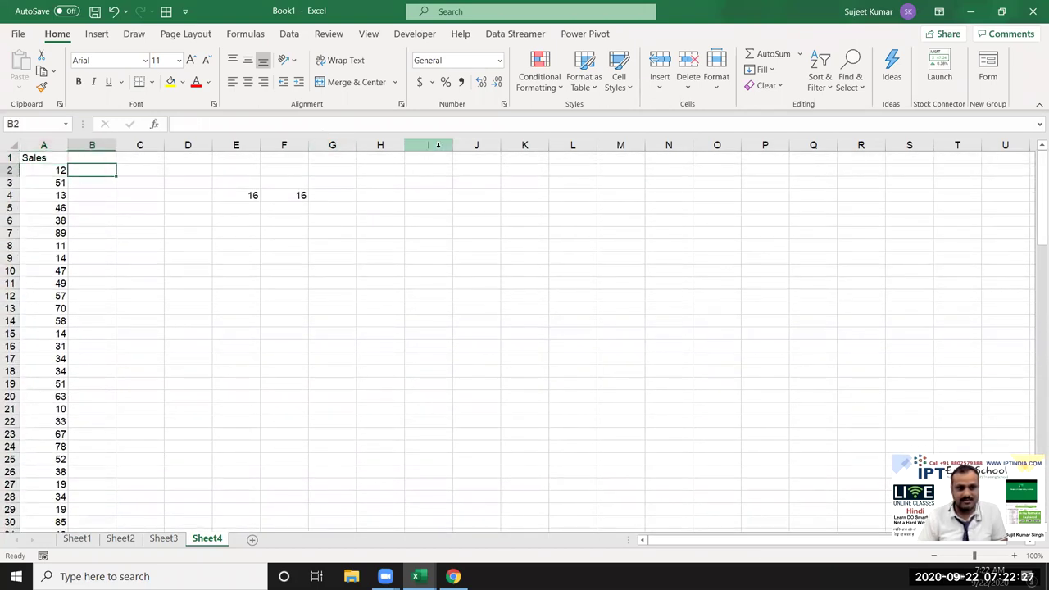
Step: Retest E4 with 1, 12, 13, 16 and 17, where 17 gives #N/A
left_click(253, 195)
type("1")
key("Return")
left_click(253, 196)
type("12")
key("Return")
left_click(253, 195)
type("13")
key("Return")
left_click(253, 195)
type("16")
key("Return")
left_click(253, 195)
type("17")
key("Return")
left_click(253, 195)
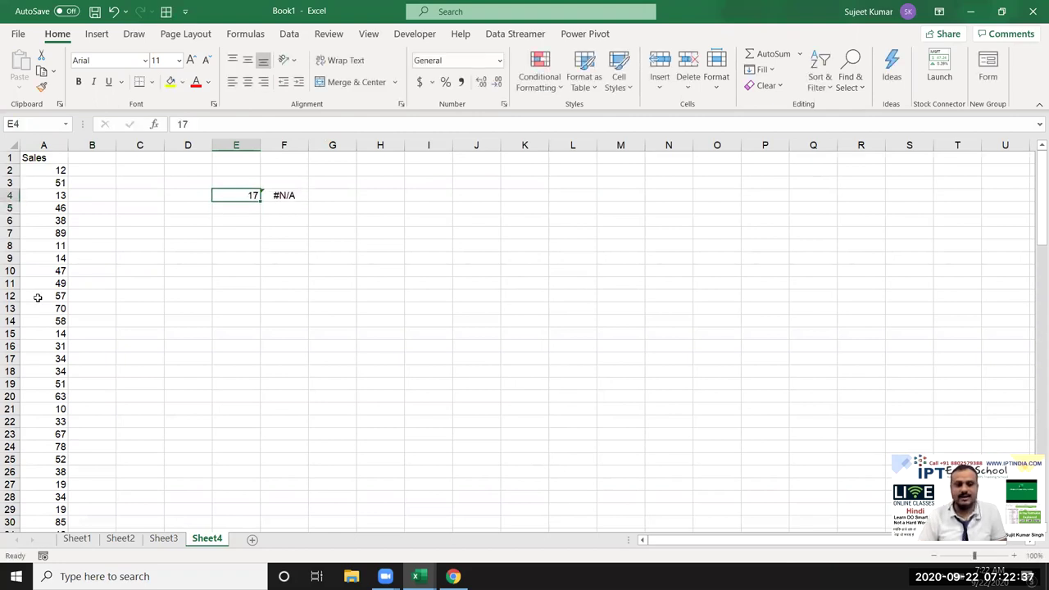
Step: Clear the Sales values in A40:A58
scroll(38, 298, "down", 2)
scroll(74, 409, "down", 6)
scroll(58, 426, "down", 4)
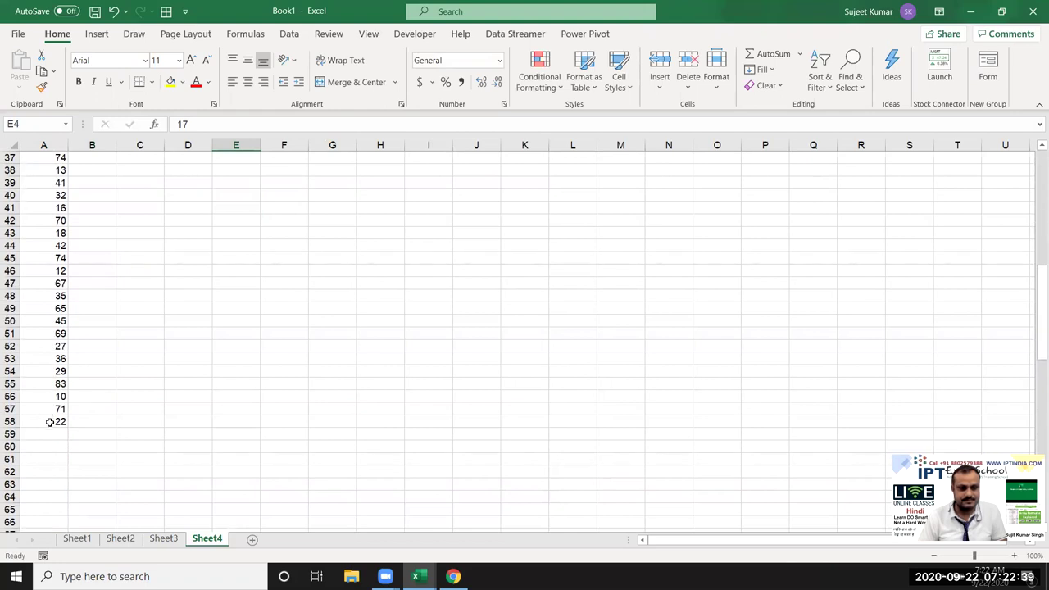
left_click_drag(50, 421, 38, 194)
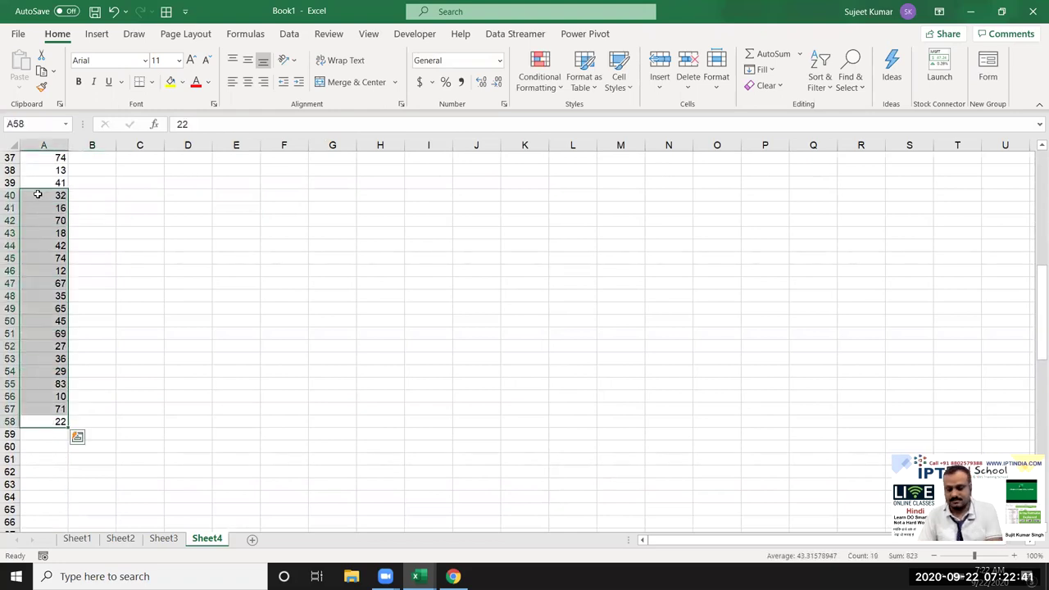
key("Delete")
scroll(124, 265, "up", 2)
scroll(123, 265, "up", 4)
scroll(149, 265, "up", 5)
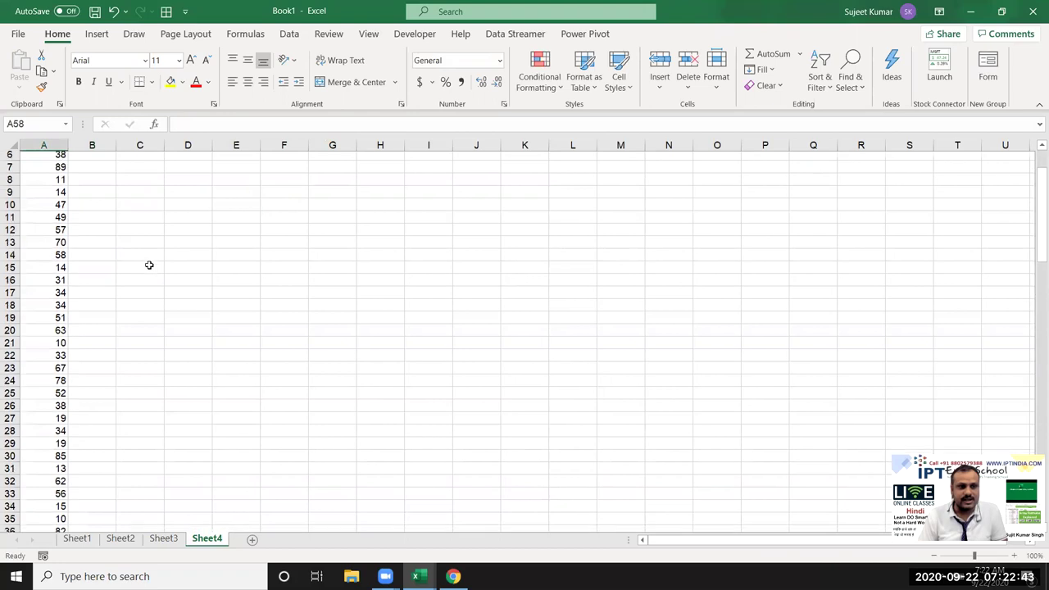
scroll(149, 265, "up", 2)
Step: Change the Sales value in A8 from 11 to 110
left_click(299, 195)
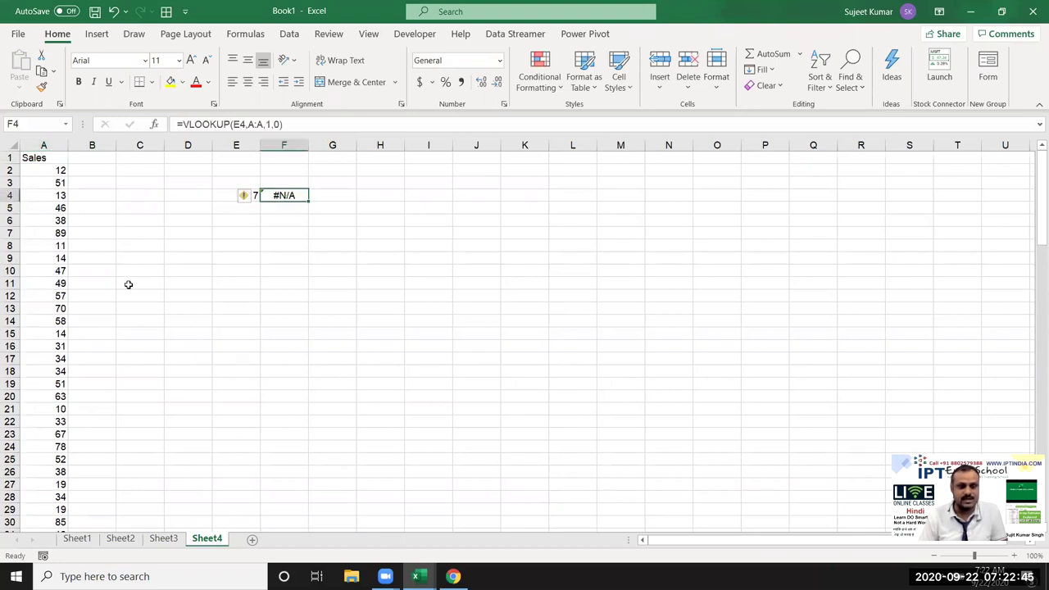
left_click(61, 244)
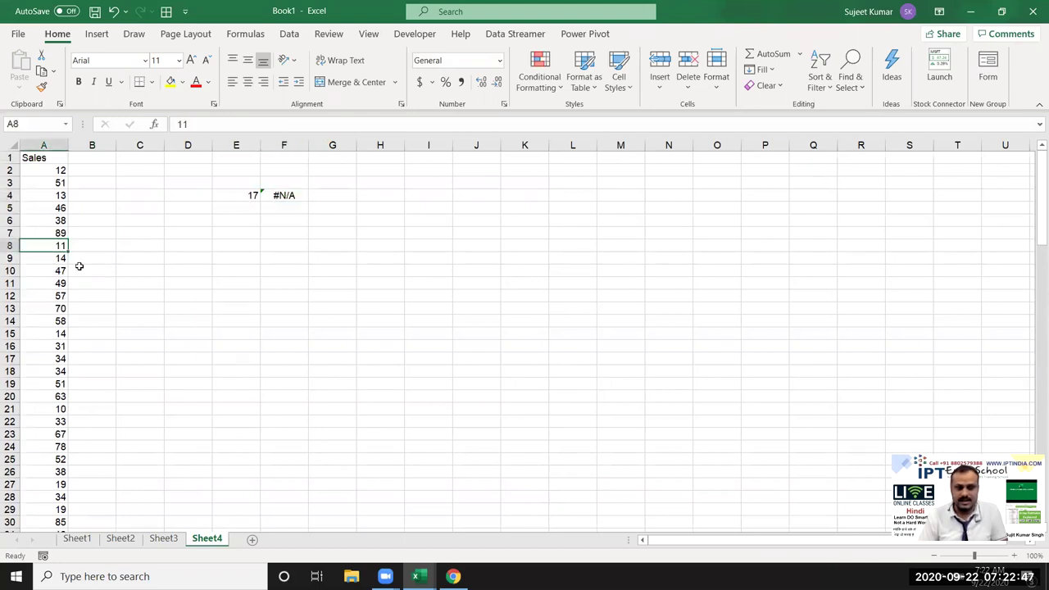
type("1")
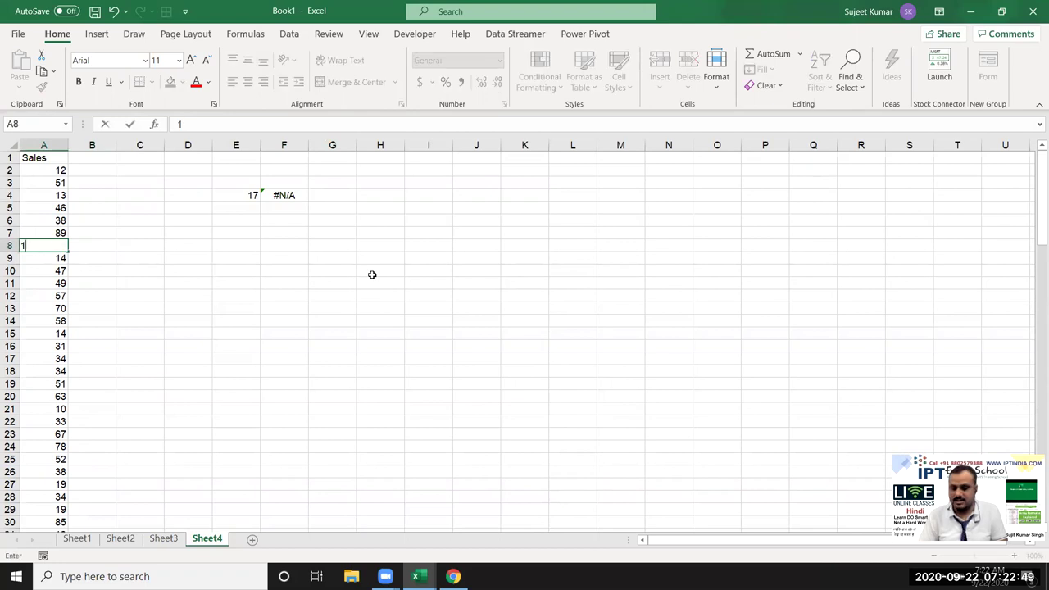
key("Return")
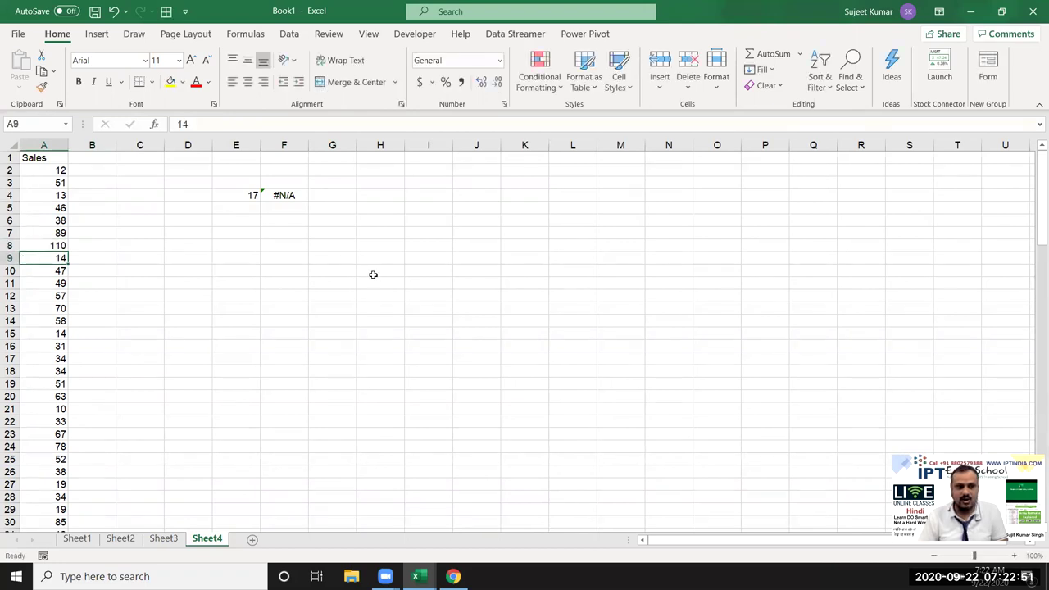
Step: Enter 105 as the lookup value in E4 and check F4's #N/A result
left_click(248, 195)
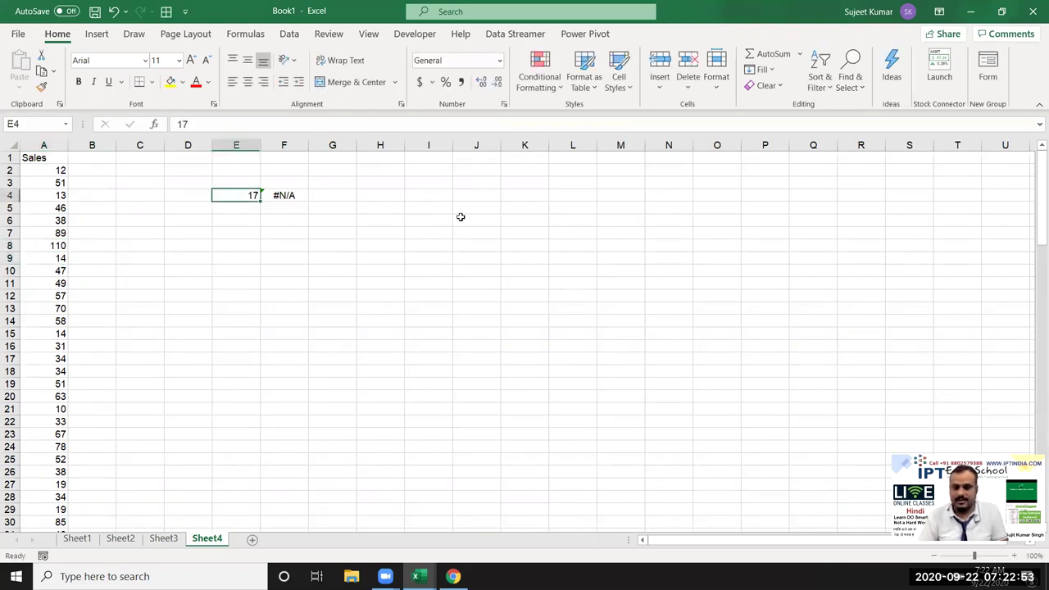
type("105")
key("Return")
key("Up")
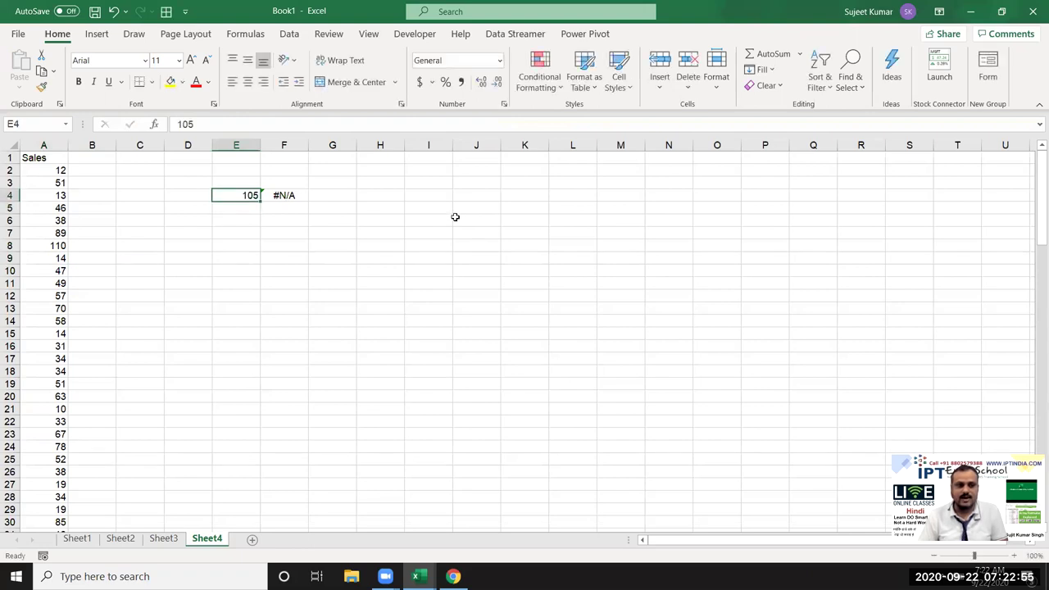
key("Right")
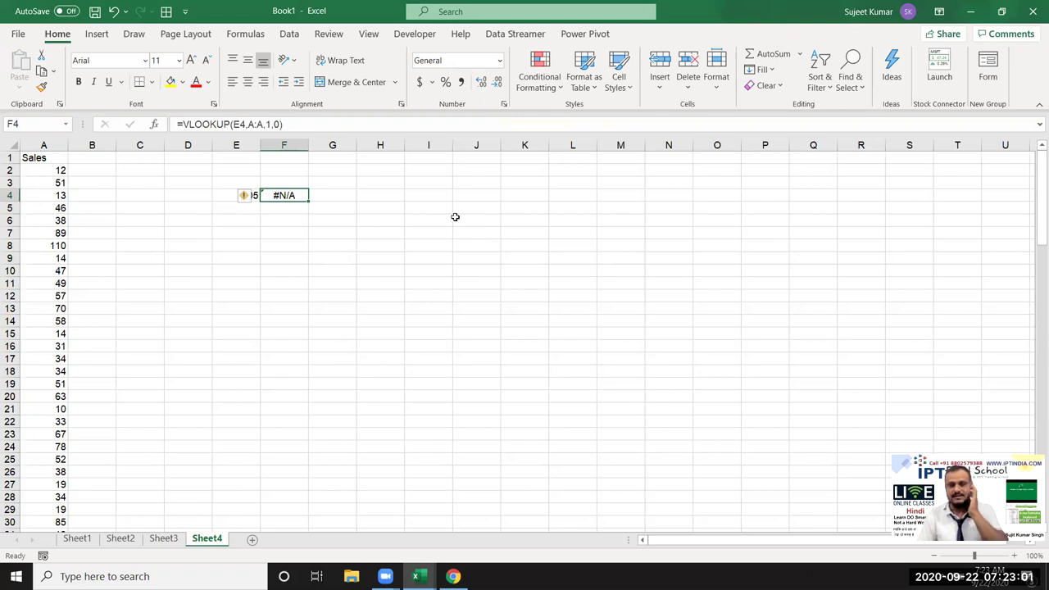
left_click(87, 177)
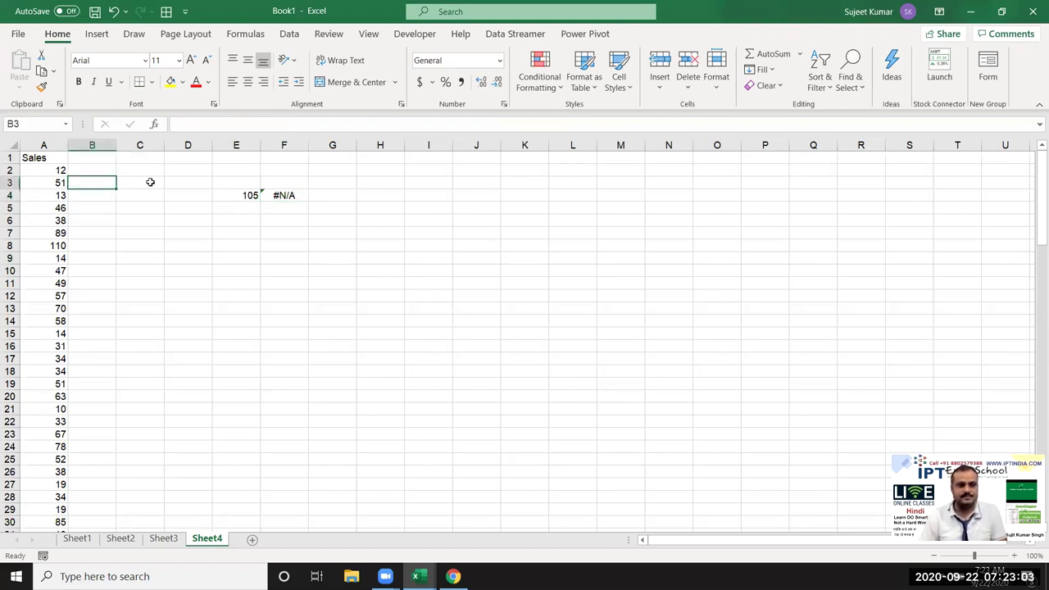
Step: Enter the difference formula =E4-A2 in B2
left_click(82, 168)
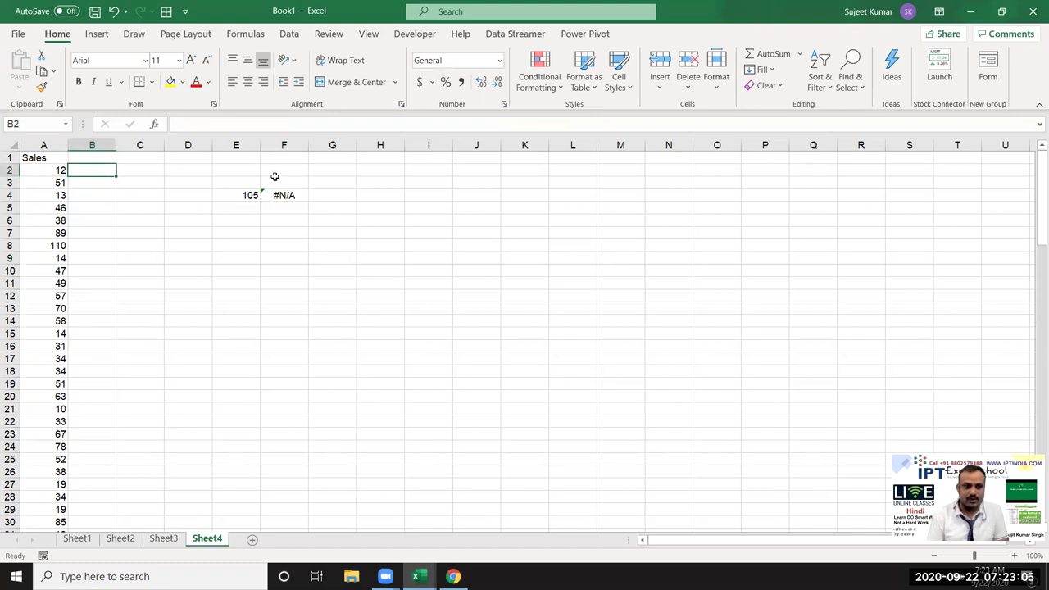
type("=105")
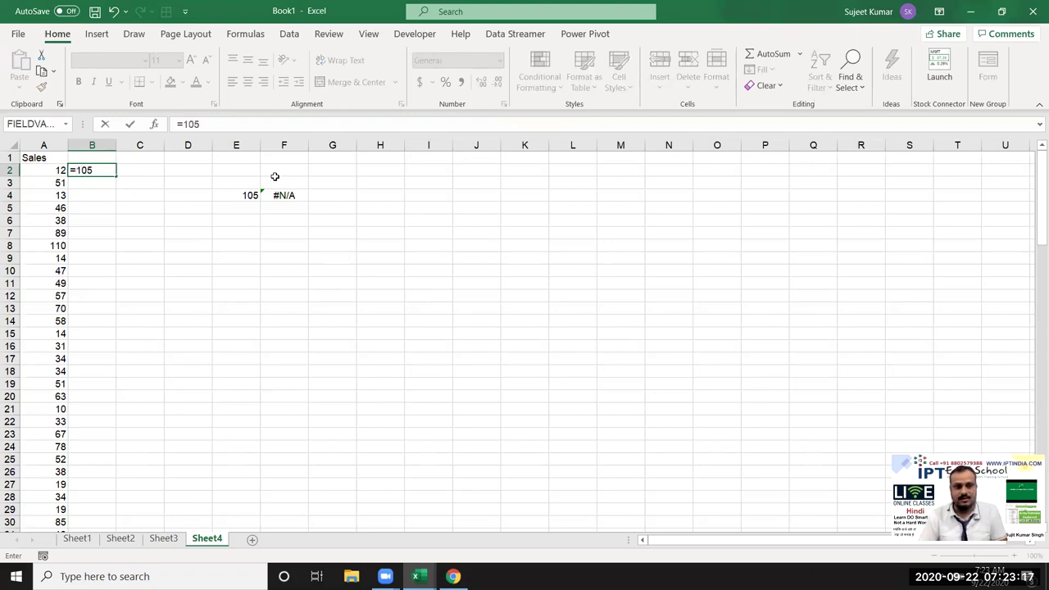
key("BackSpace")
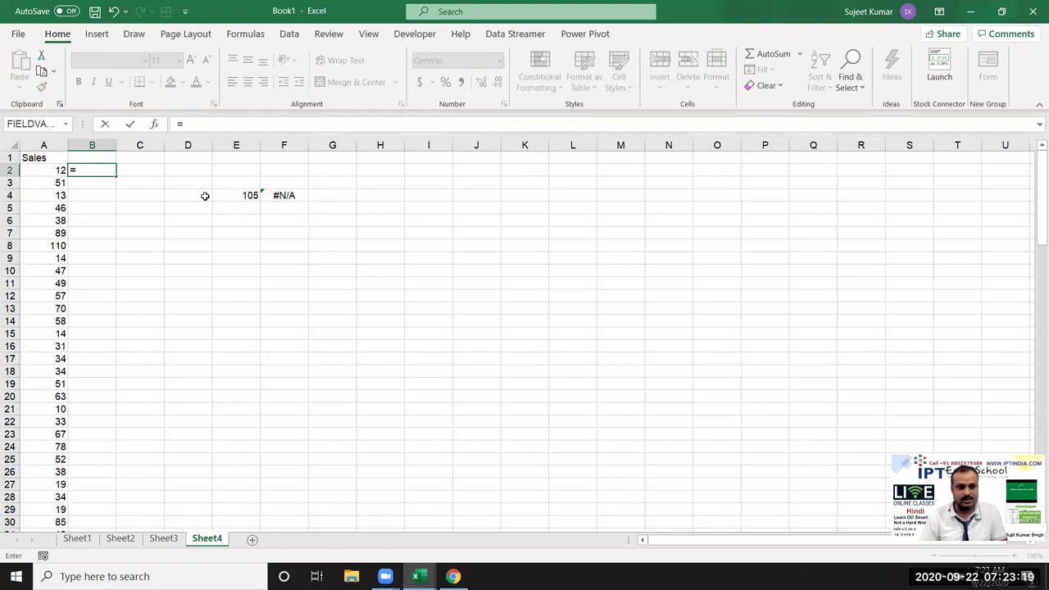
left_click(225, 193)
type("-")
left_click(59, 172)
key("Return")
Step: Wrap B2's formula in ABS to get =ABS(E4-A2)
left_click(104, 169)
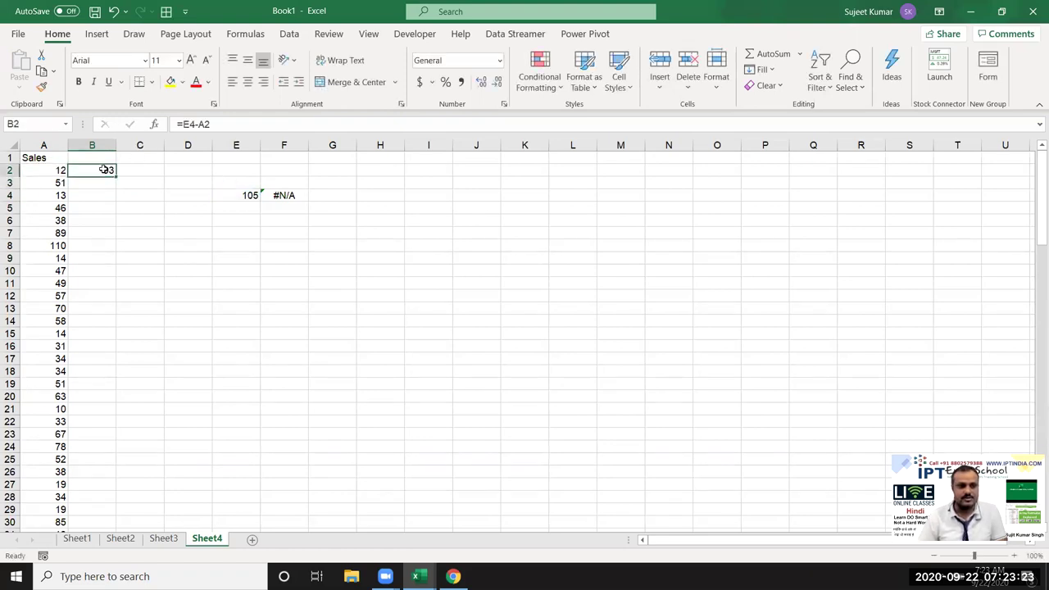
left_click(184, 123)
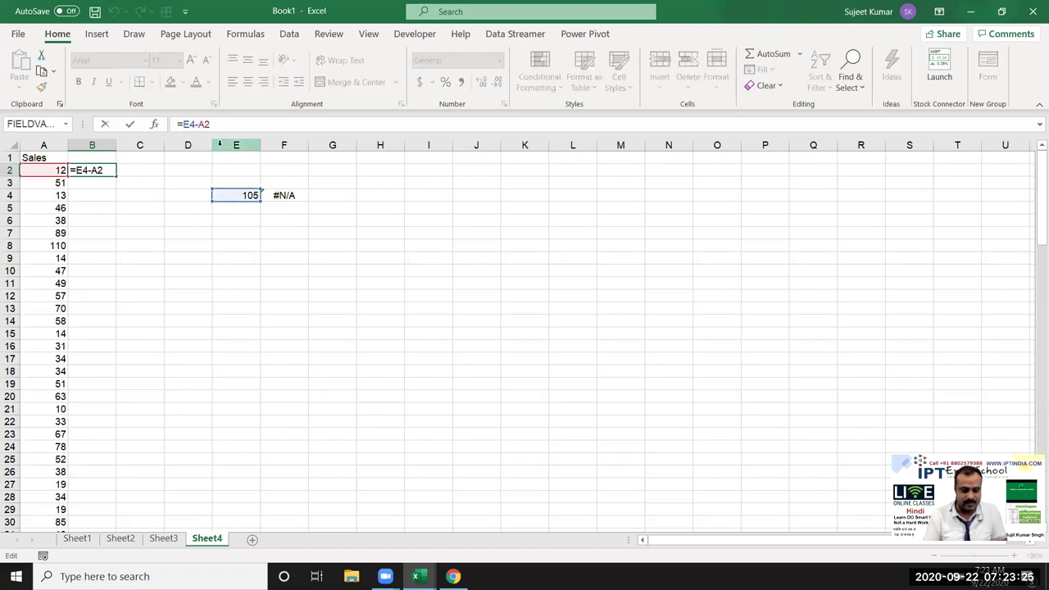
type("abs")
double_click(219, 148)
left_click(250, 123)
type(")")
key("Return")
Step: Lock the reference as $E$4 and fill the formula down column B to row 39
key("Up")
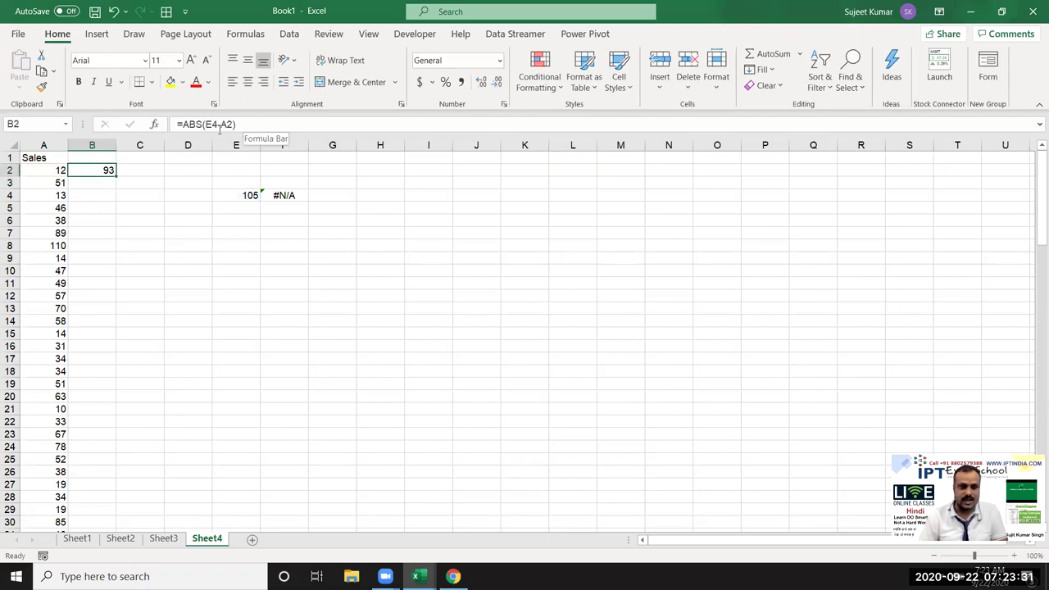
left_click(206, 123)
key("F4")
key("Return")
left_click(98, 169)
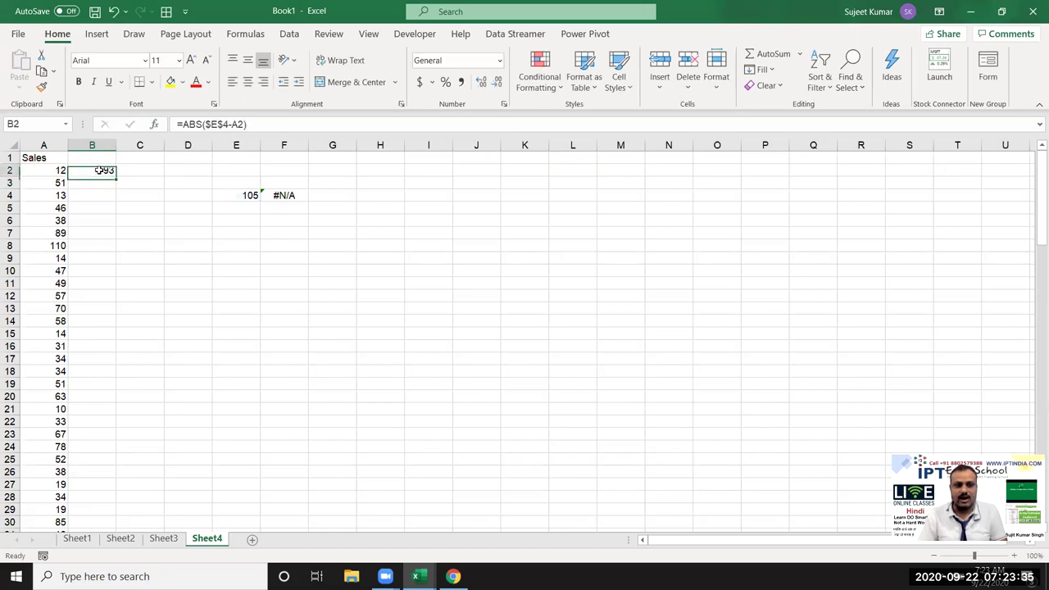
double_click(115, 176)
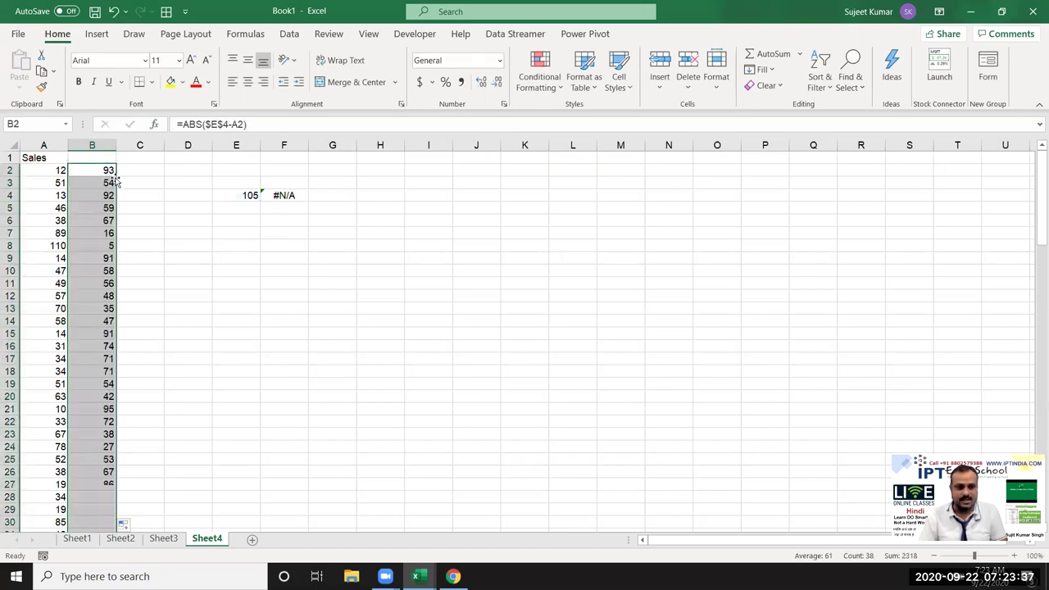
left_click(101, 220)
key("ctrl+Down")
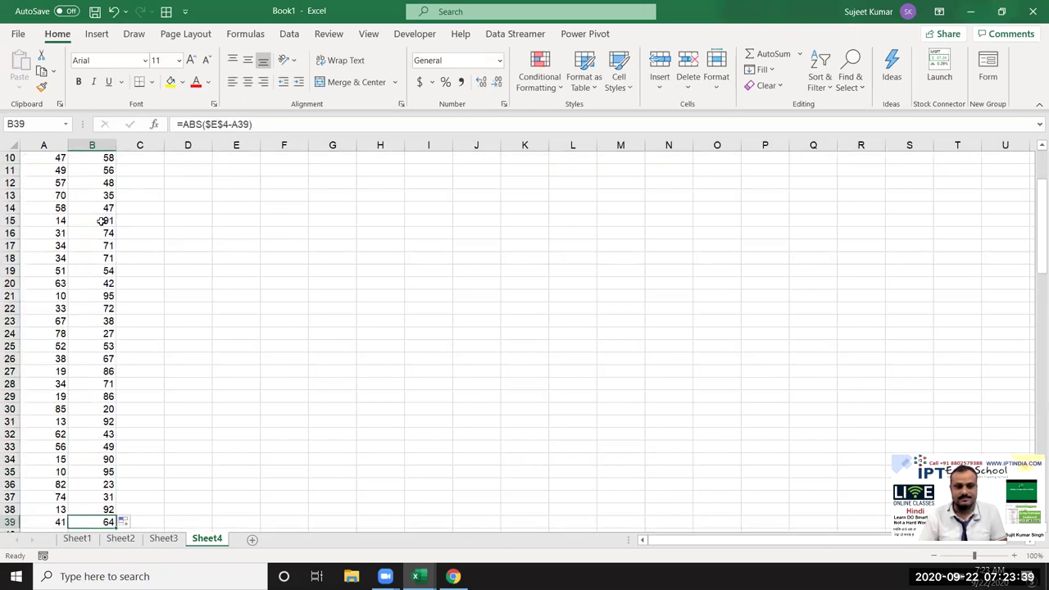
key("ctrl+Up")
key("ctrl+Up")
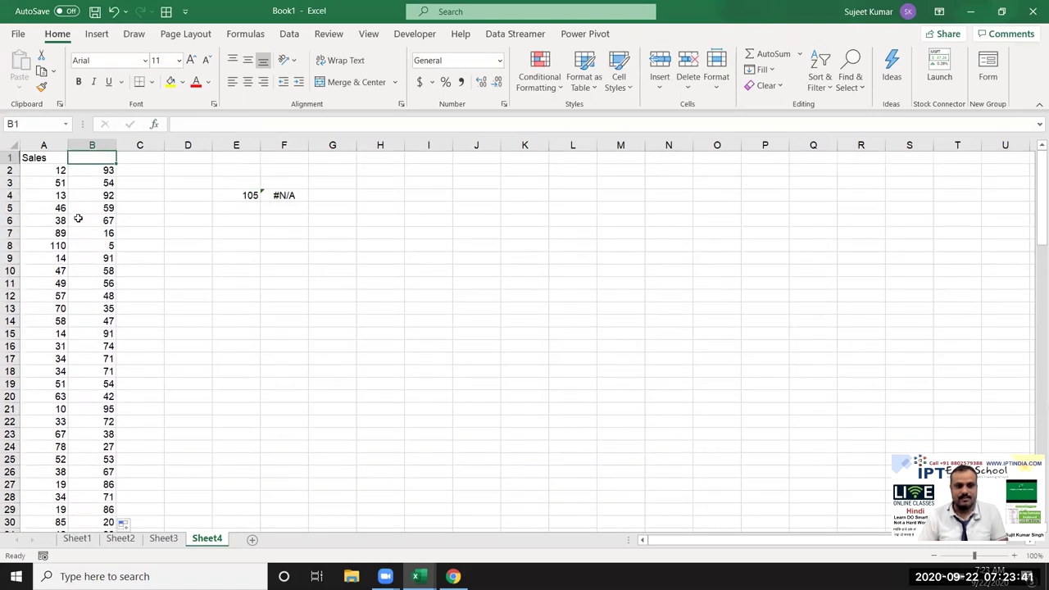
Step: Enter =MIN(B:B) in D6, returning 5 as the smallest difference
left_click(188, 216)
type("=")
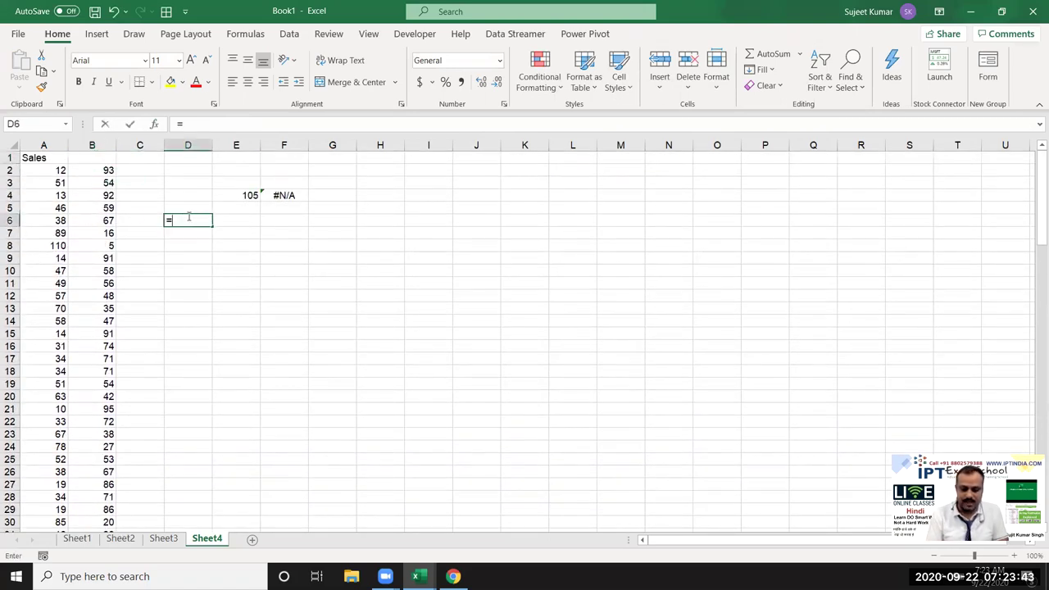
type("min")
key("Tab")
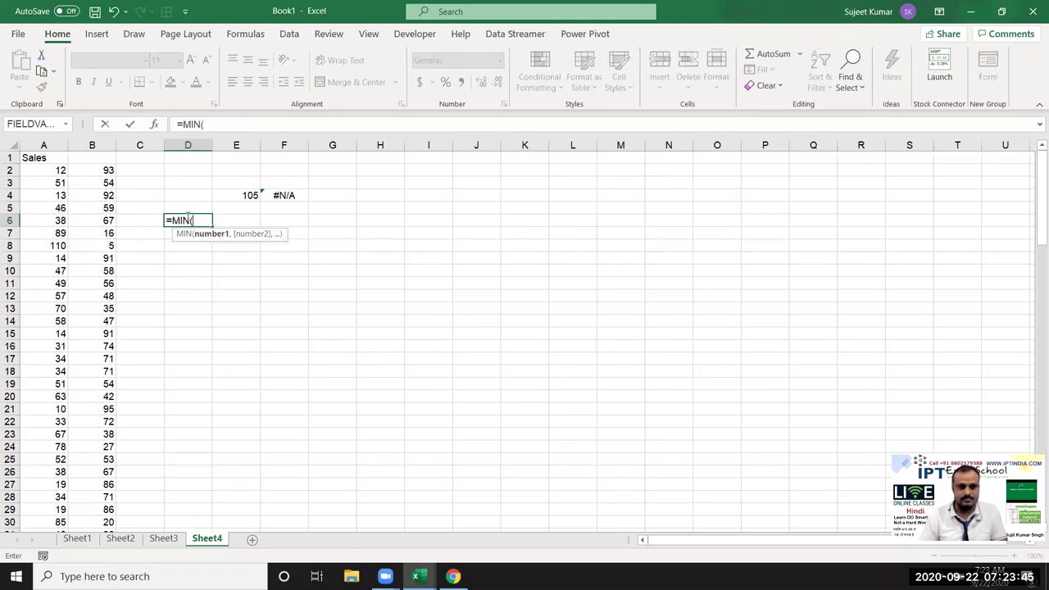
left_click(92, 145)
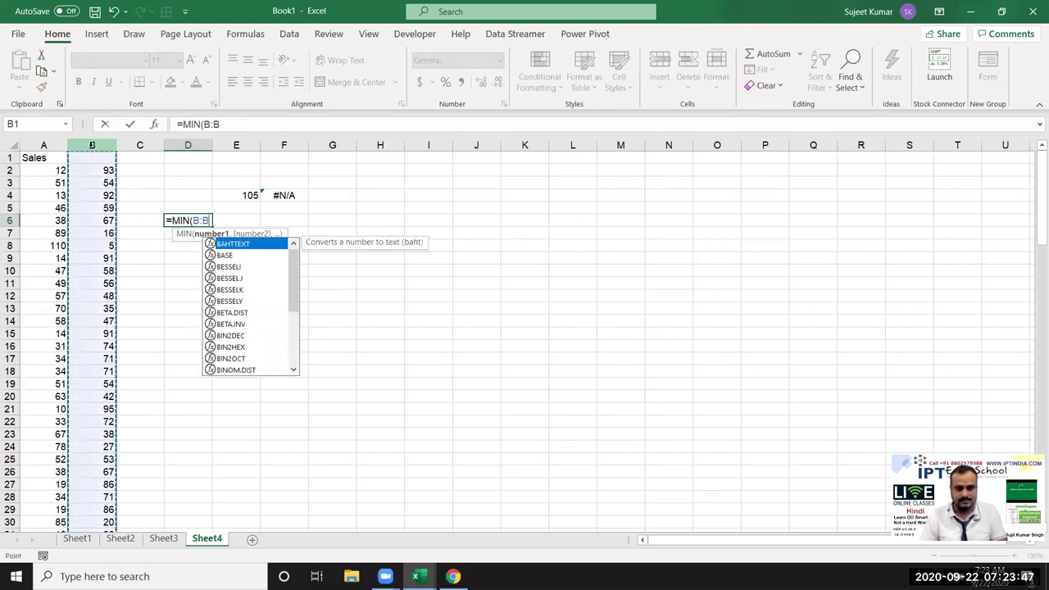
key("Return")
key("Up")
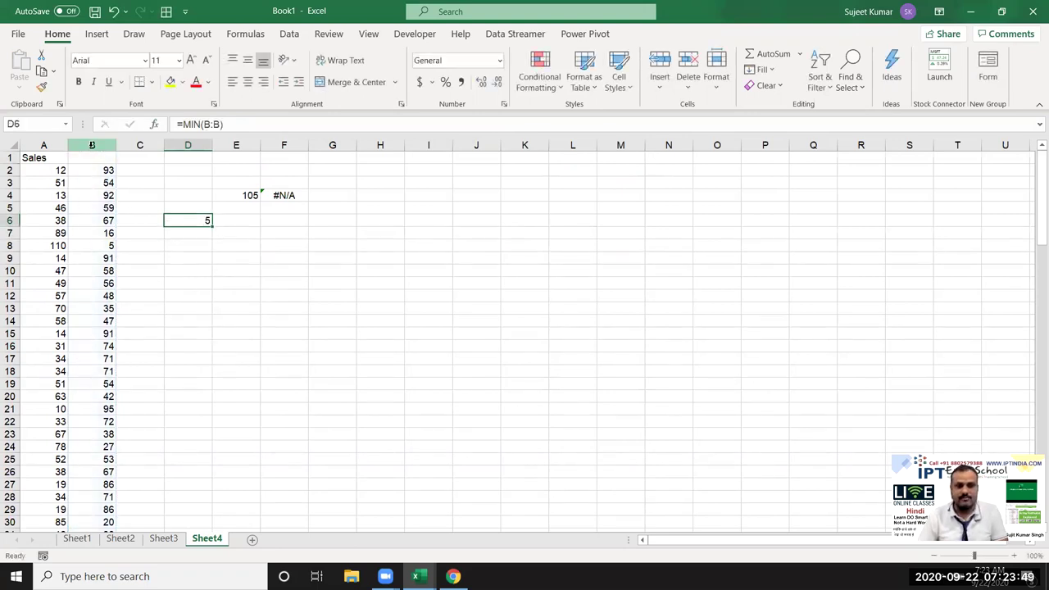
key("Right")
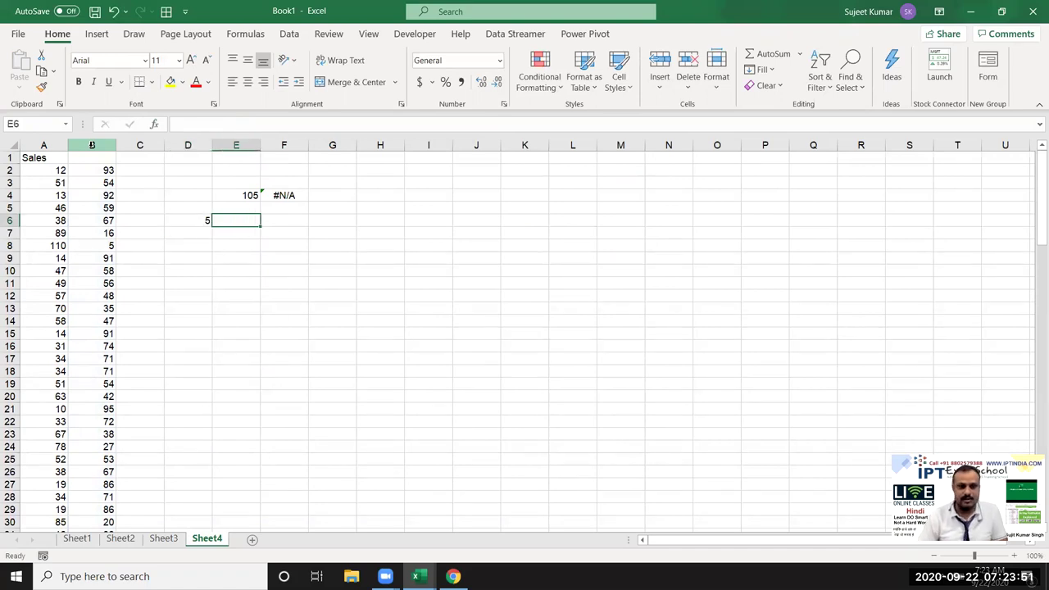
Step: Enter =MATCH(D6,B:B,0) in E6, returning position 8
type("=")
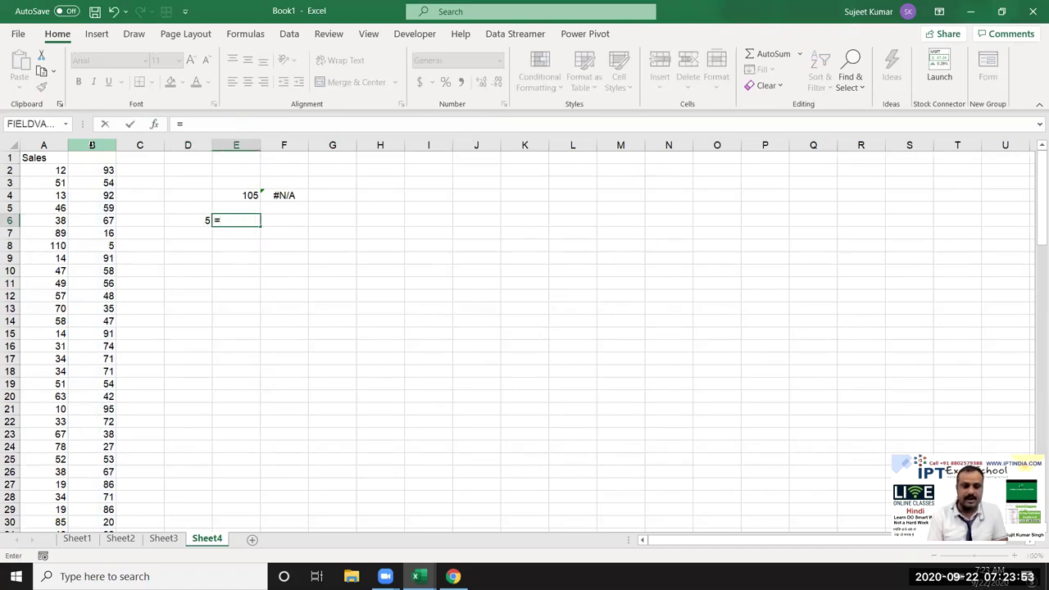
type("ma")
key("Tab")
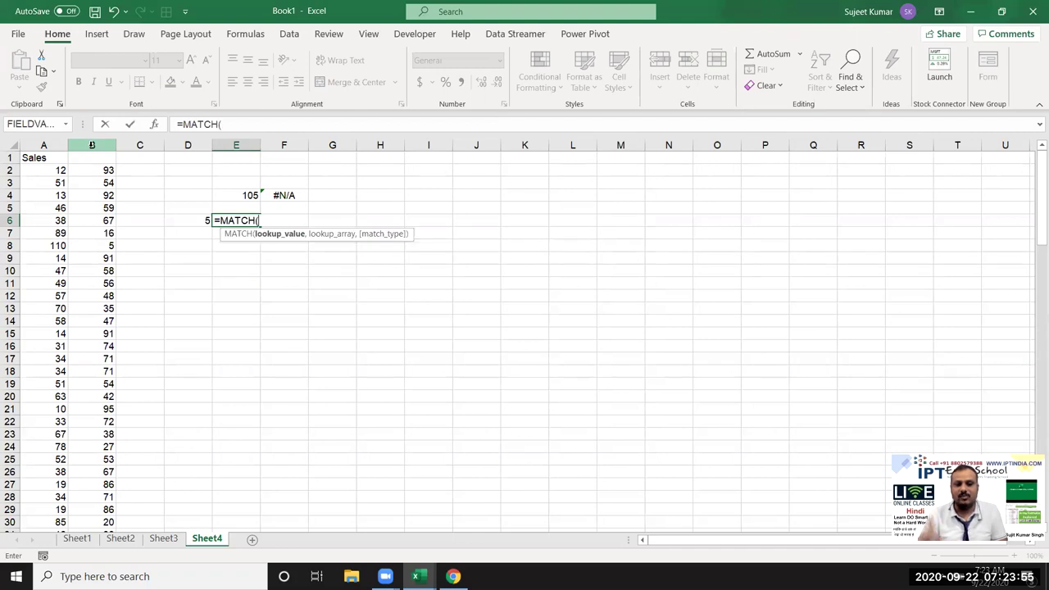
left_click(181, 220)
type(",")
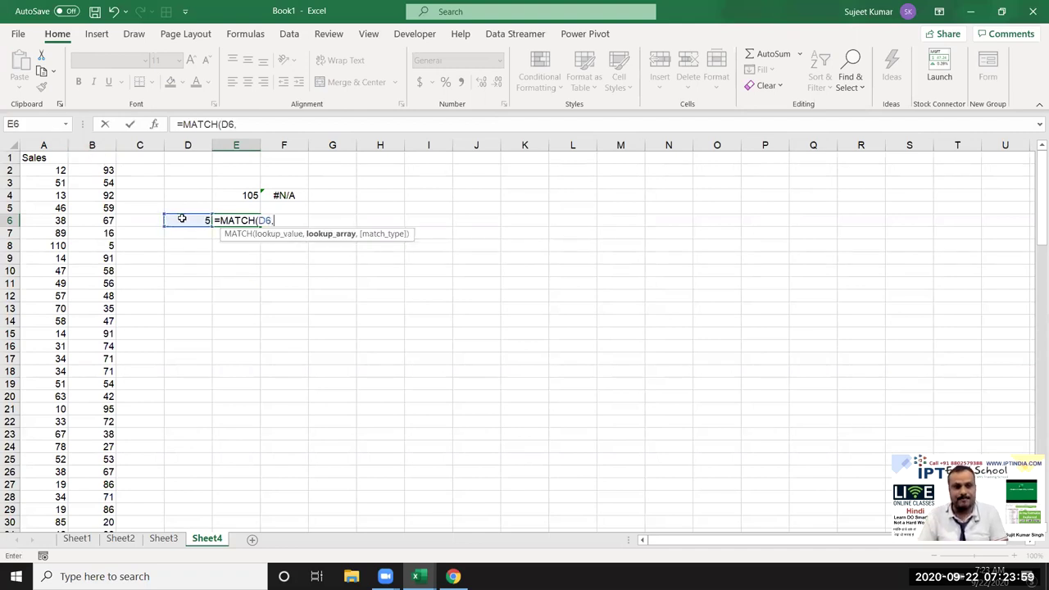
left_click(104, 145)
type(",")
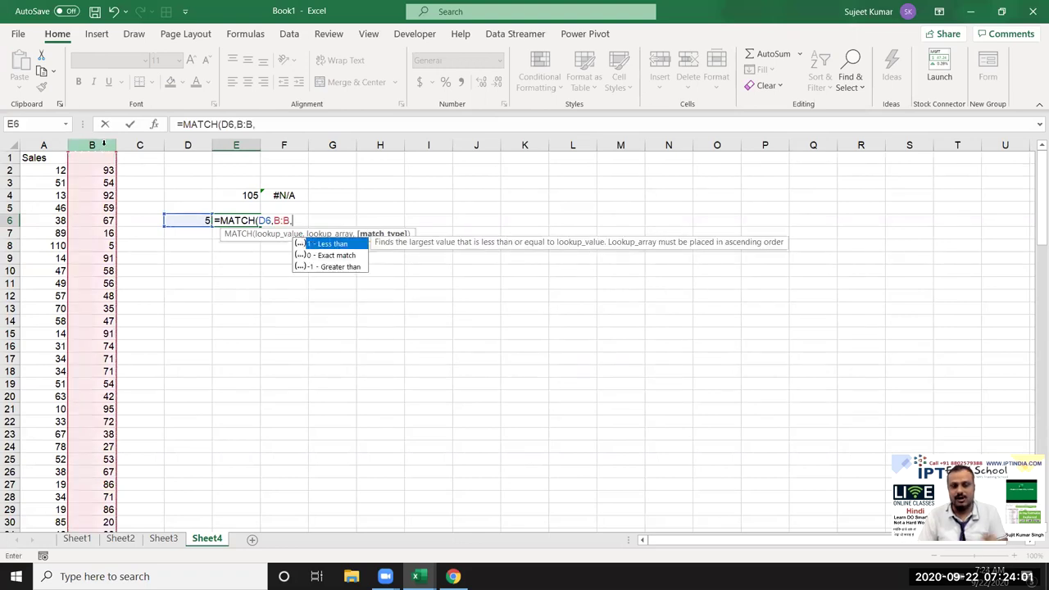
type("0")
key("Return")
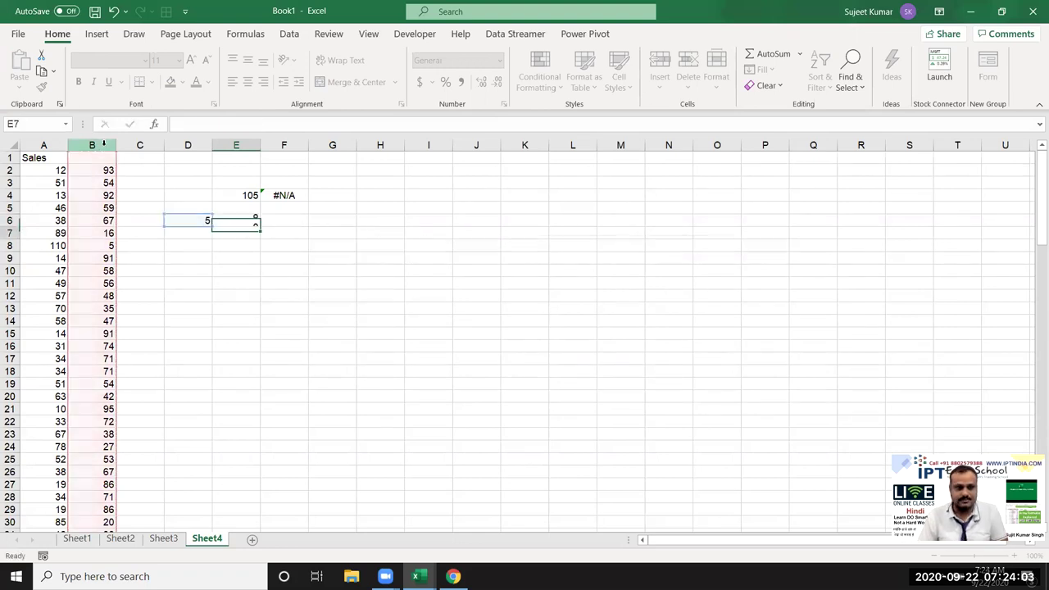
key("Up")
key("Right")
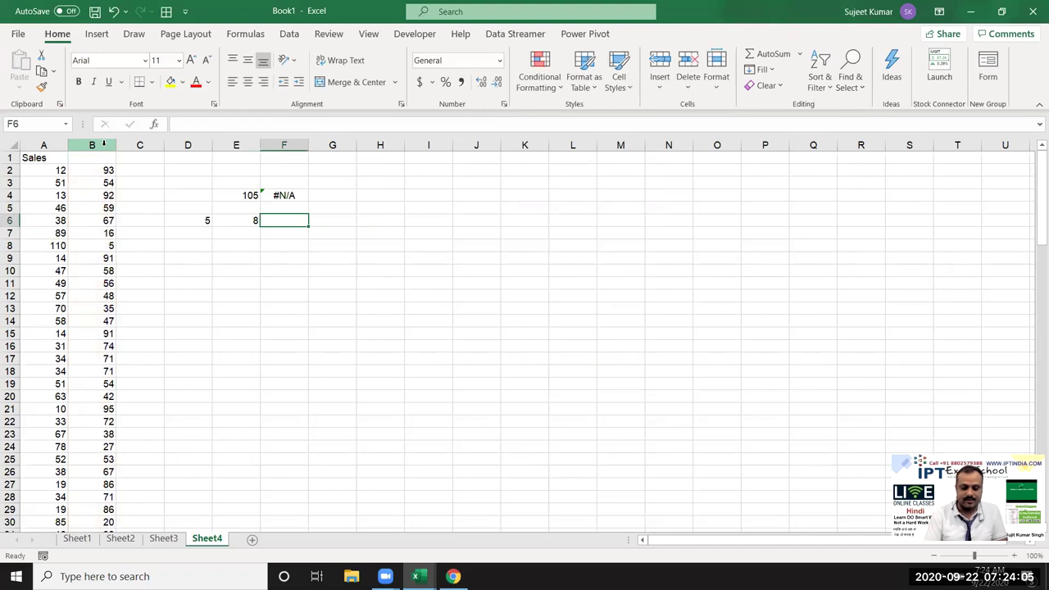
type("=IN")
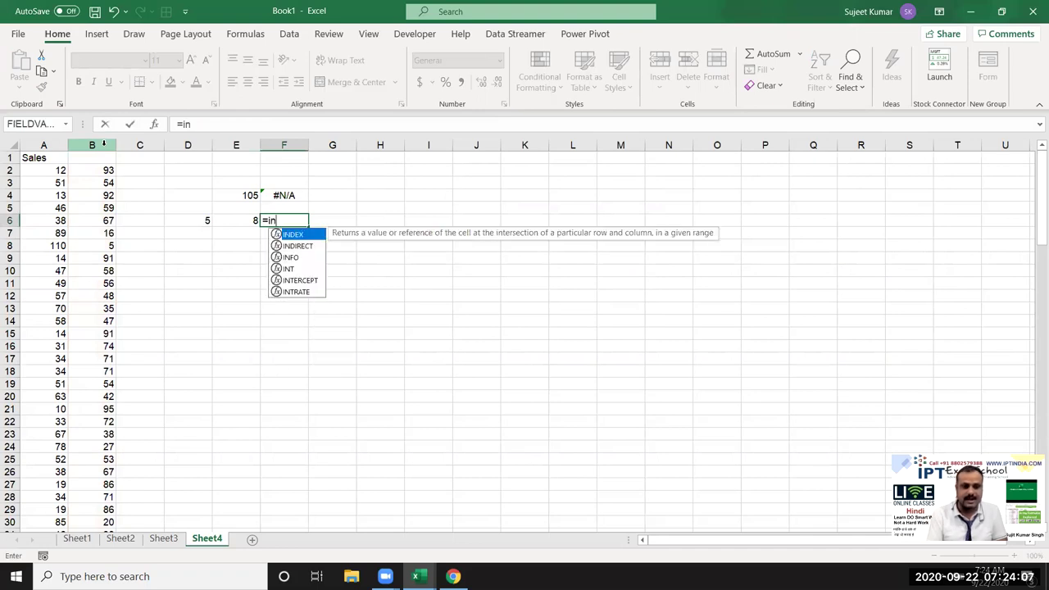
Step: Complete =INDEX(A:A,E6) in F6, returning 110 as the Sales value closest to 105
key("Tab")
left_click(34, 141)
type(",")
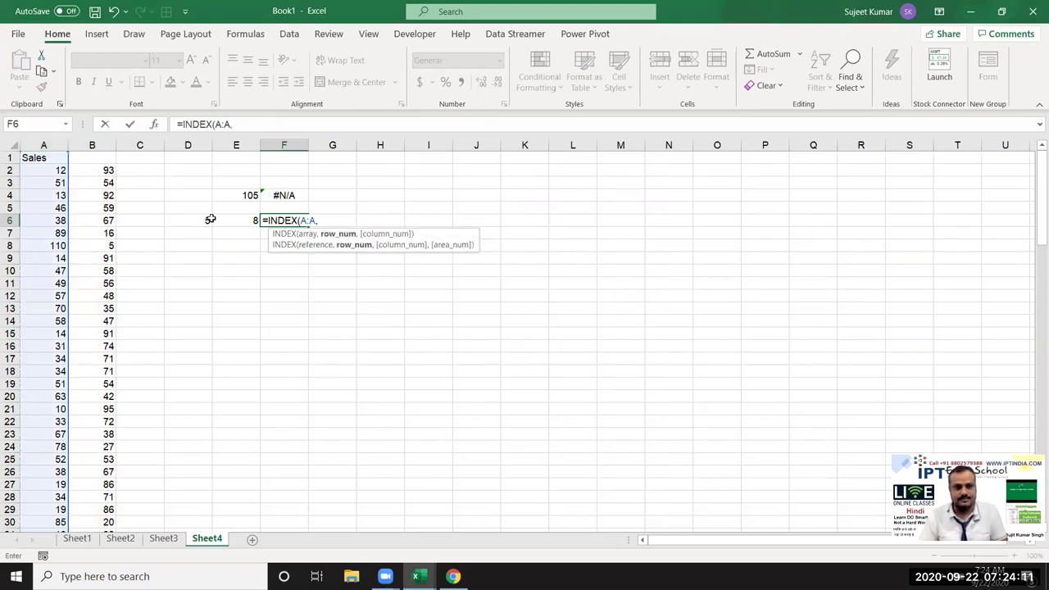
left_click(234, 220)
key("Return")
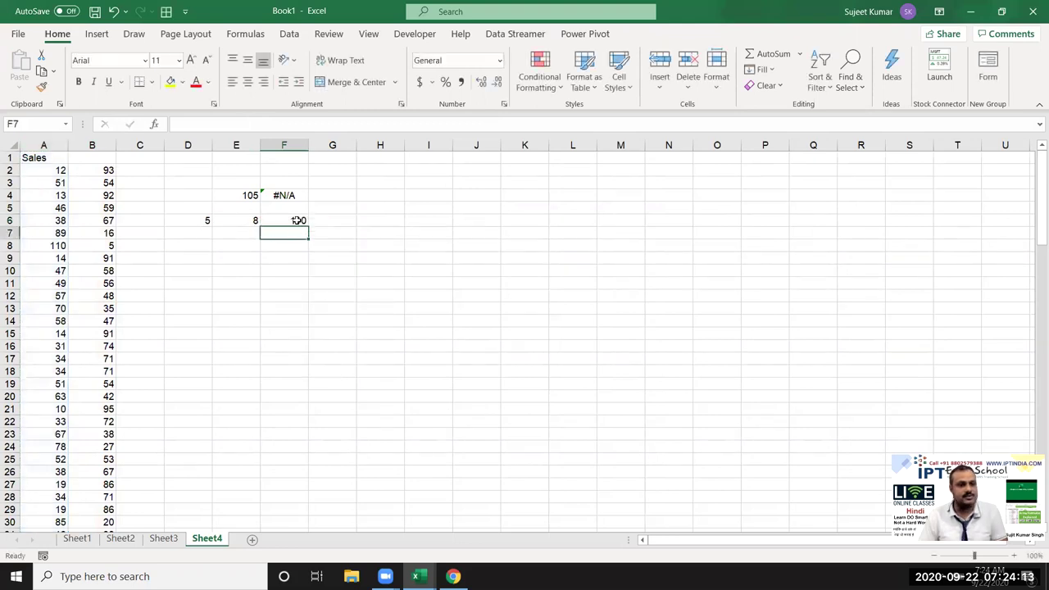
left_click(296, 220)
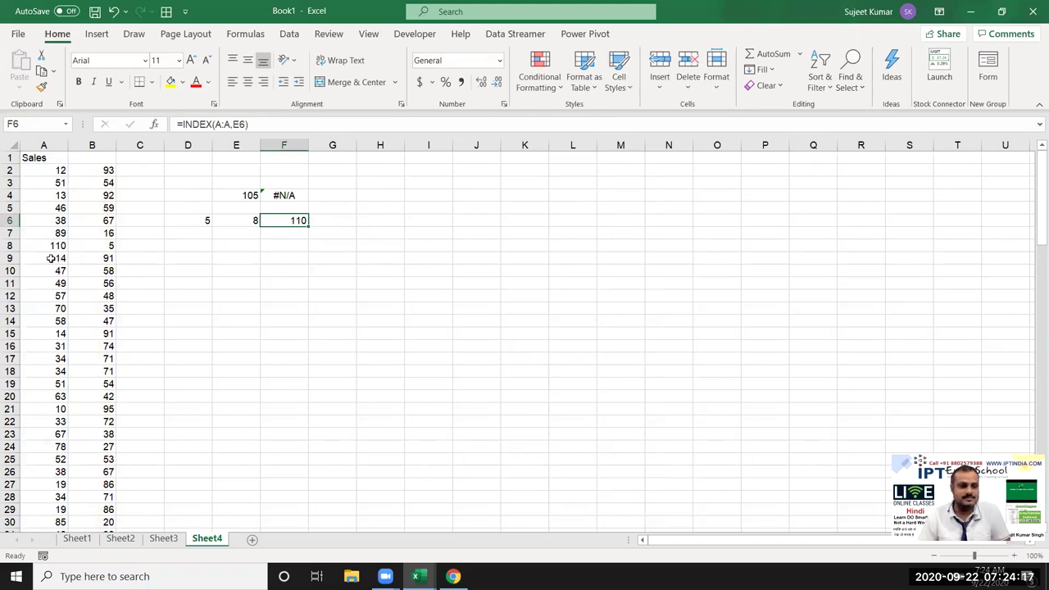
left_click(231, 192)
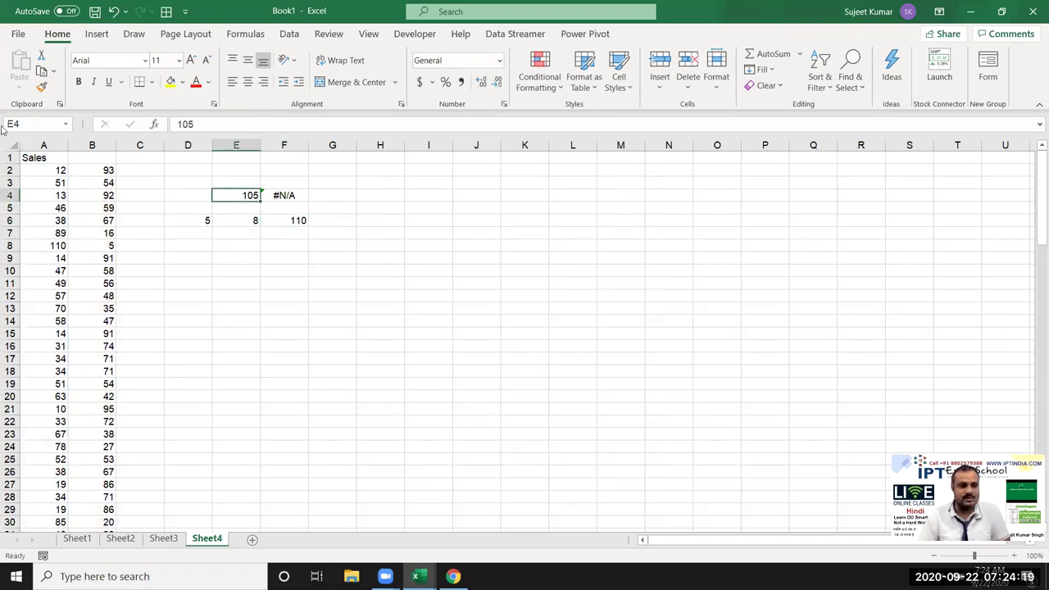
Step: Try target values 36, 15 and 16 in E4
type("36")
key("Return")
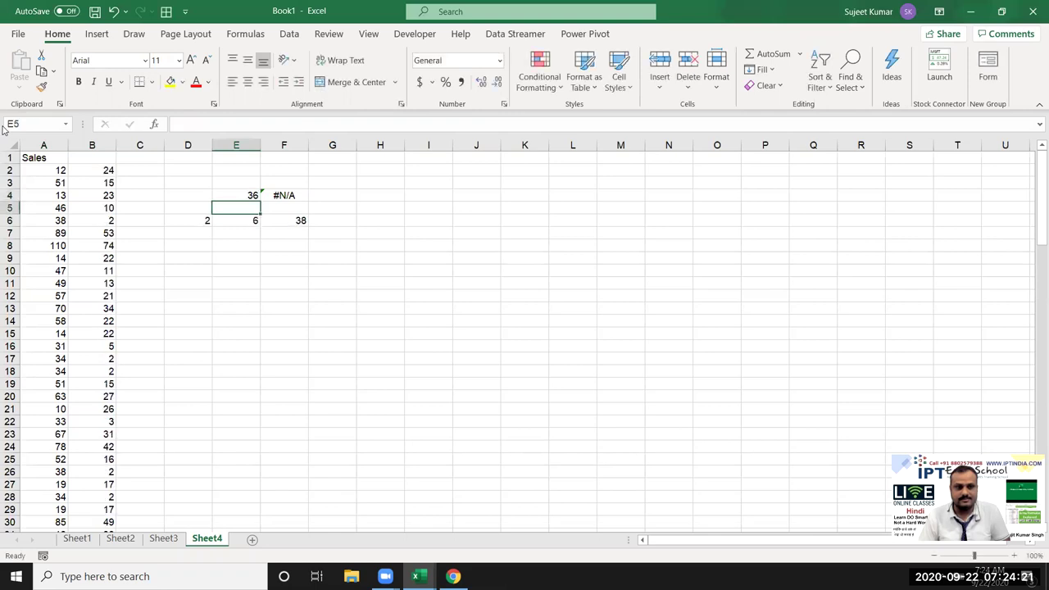
key("Up")
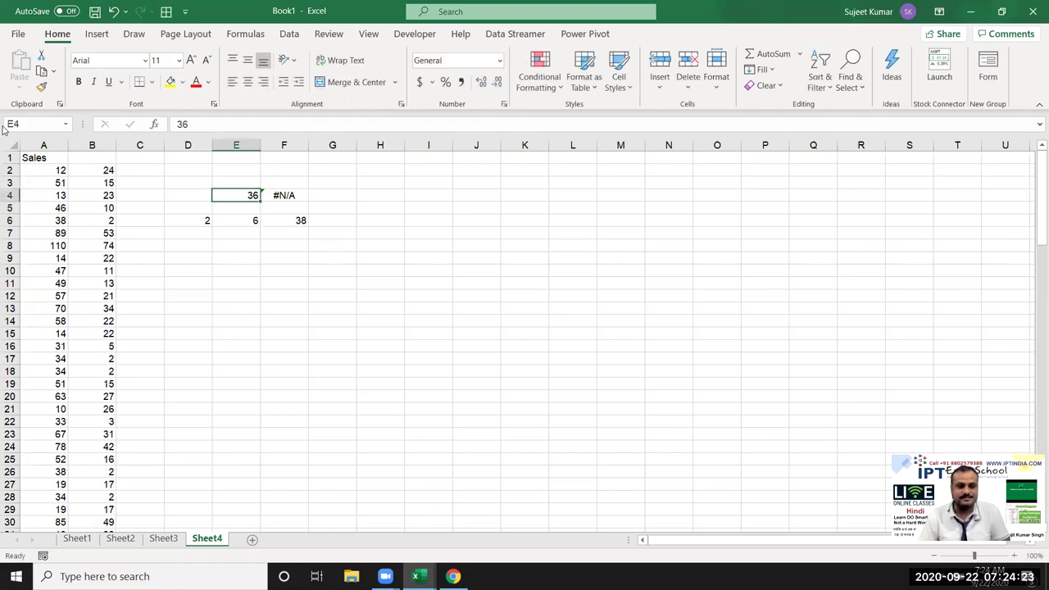
type("15")
key("Return")
key("Up")
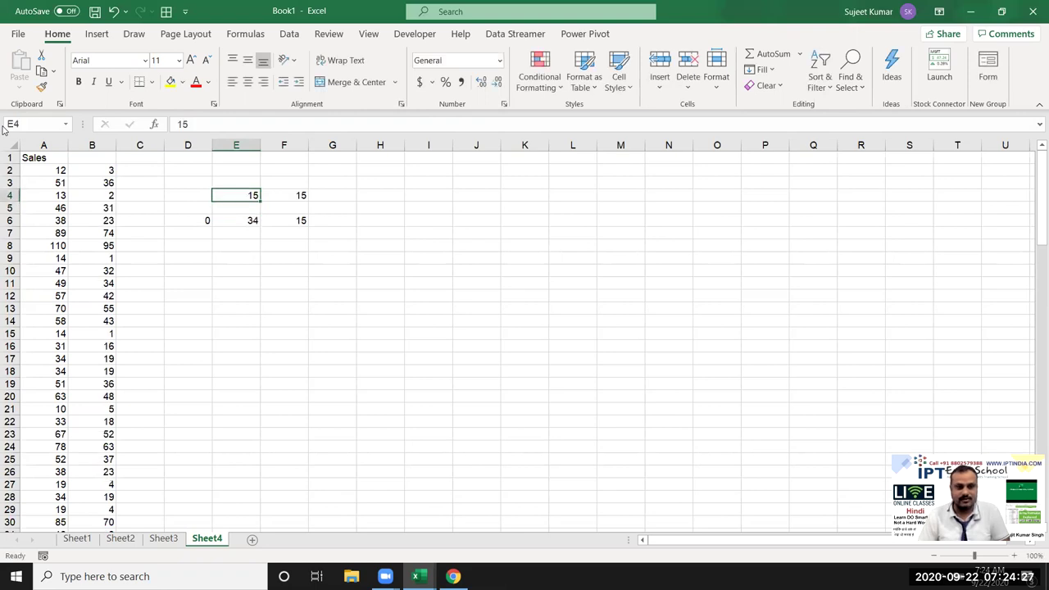
type("16")
key("Return")
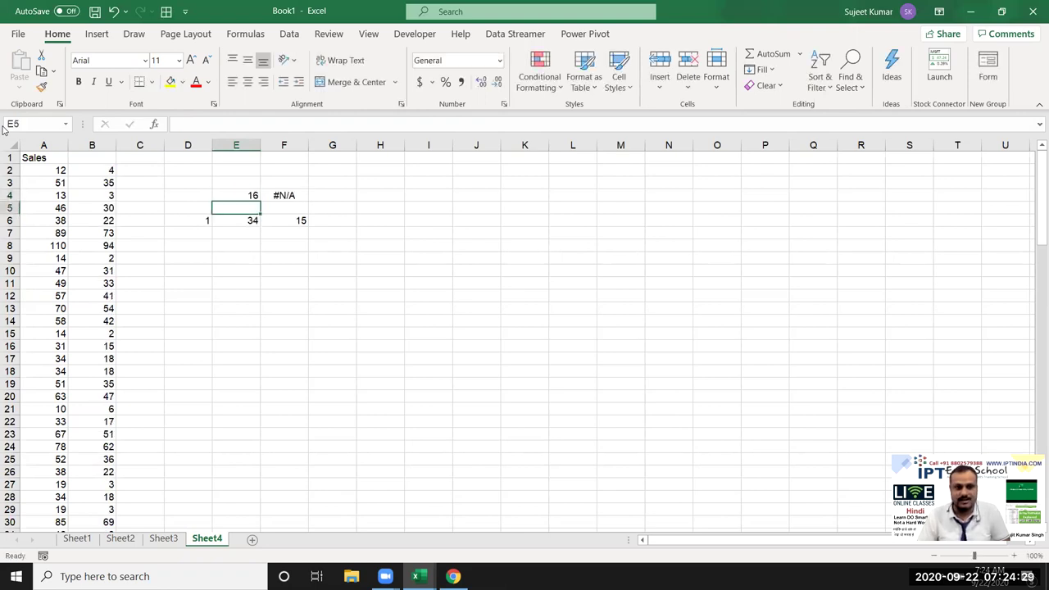
Step: Set E4 to 20, confirm F6 returns 19, and switch to the browser
key("Up")
key("Return")
key("Down")
key("Right")
key("Left")
key("Up")
key("Up")
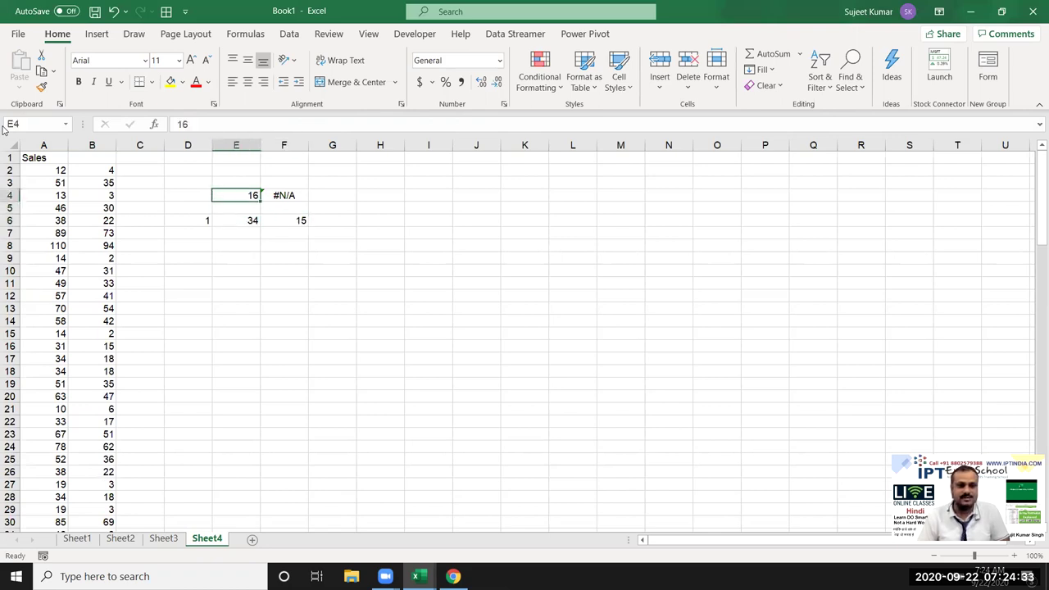
type("20")
key("Return")
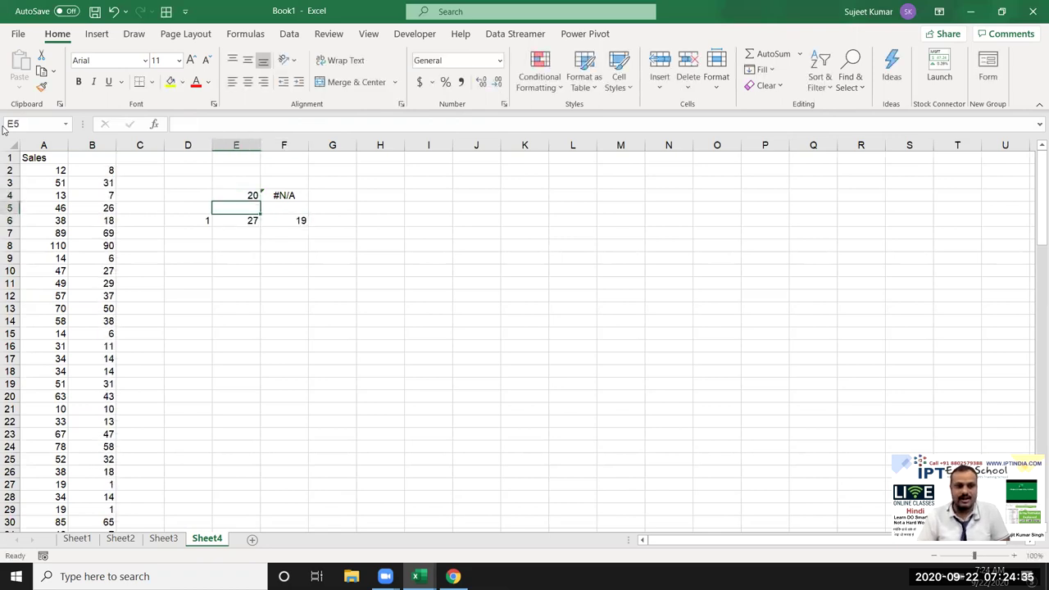
key("Down")
key("Right")
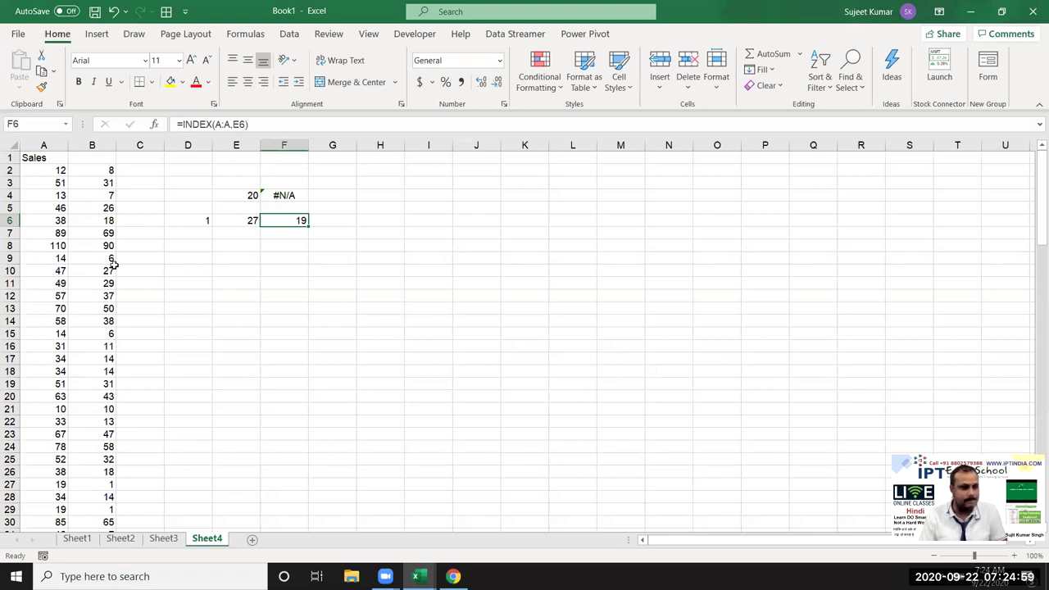
left_click(450, 576)
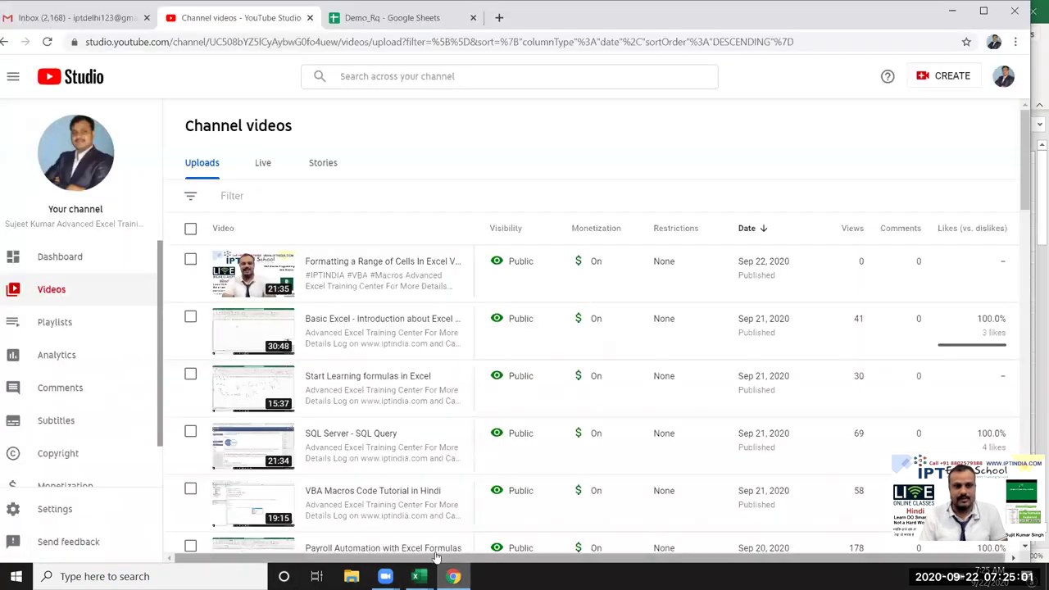
Step: Switch from the YouTube Studio tab to the Gmail Inbox tab
left_click(96, 26)
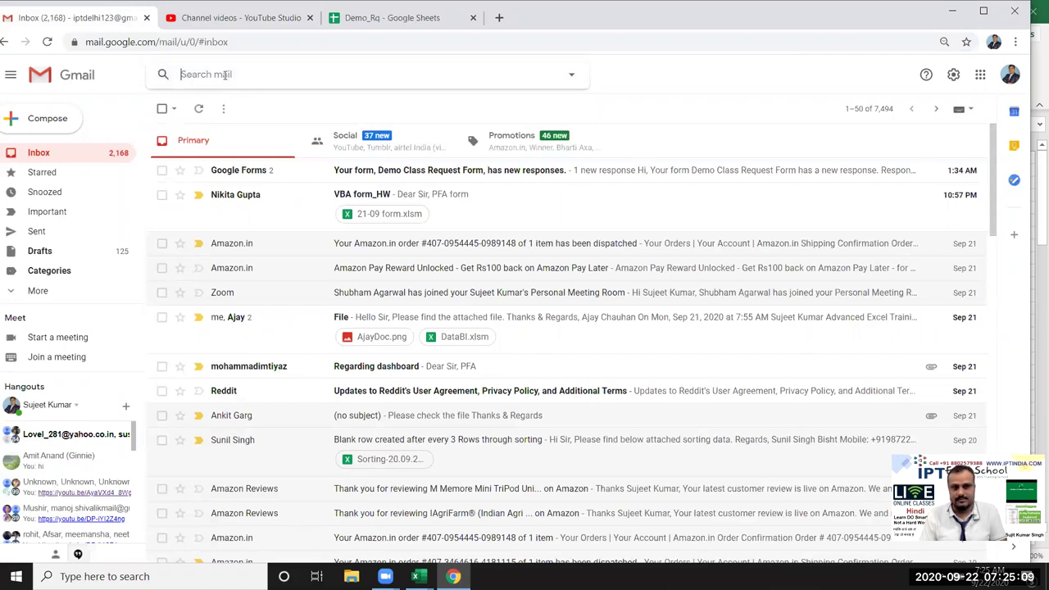
Step: Try the search terms at, book, bill and atta, settling on 'array' in Gmail search
type("at")
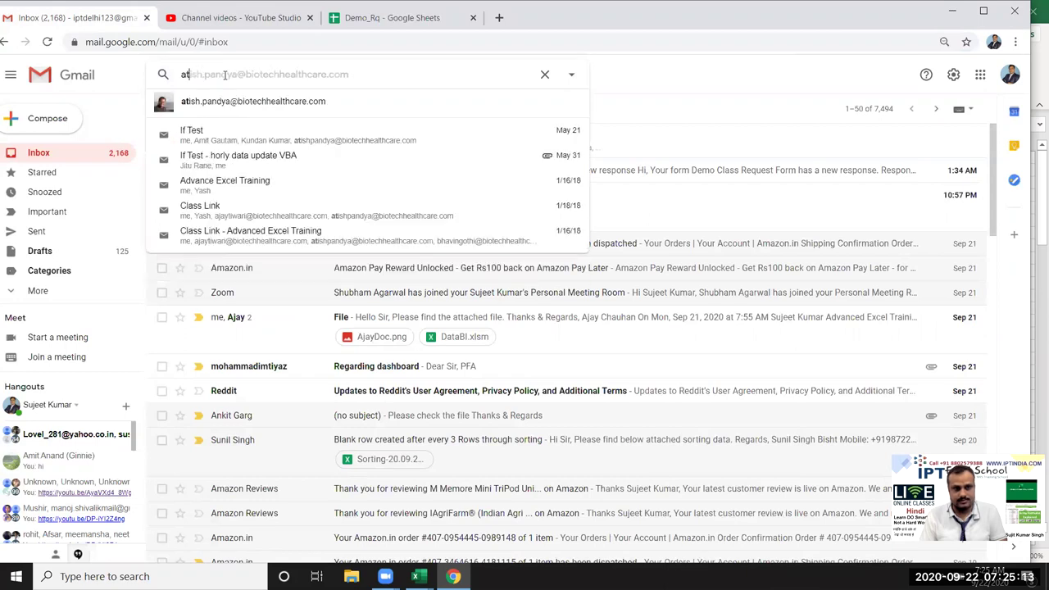
key("BackSpace")
key("BackSpace")
type("book")
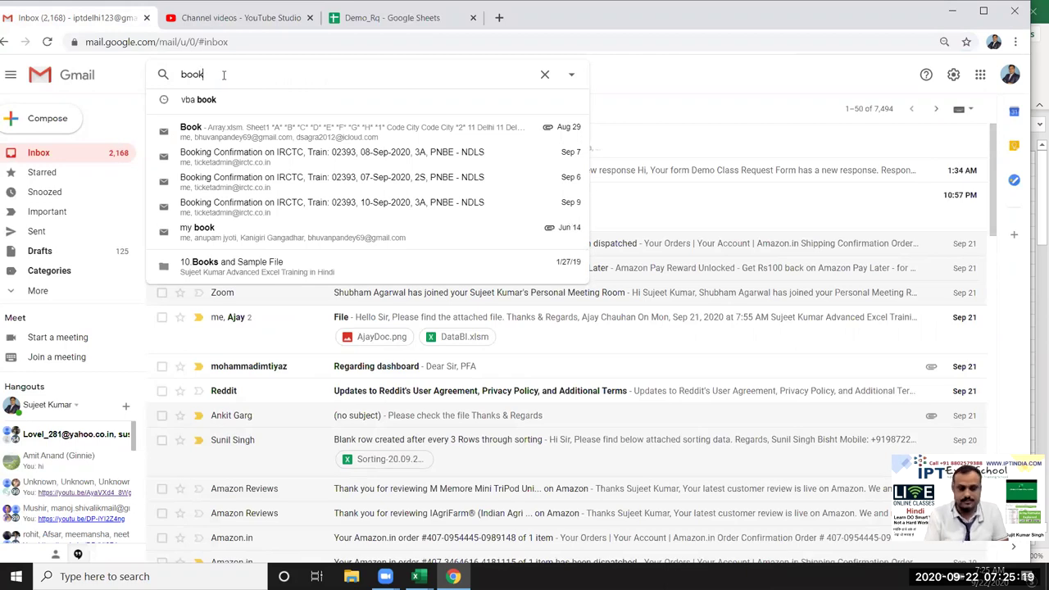
key("BackSpace")
key("BackSpace")
key("BackSpace")
type("ill")
key("BackSpace")
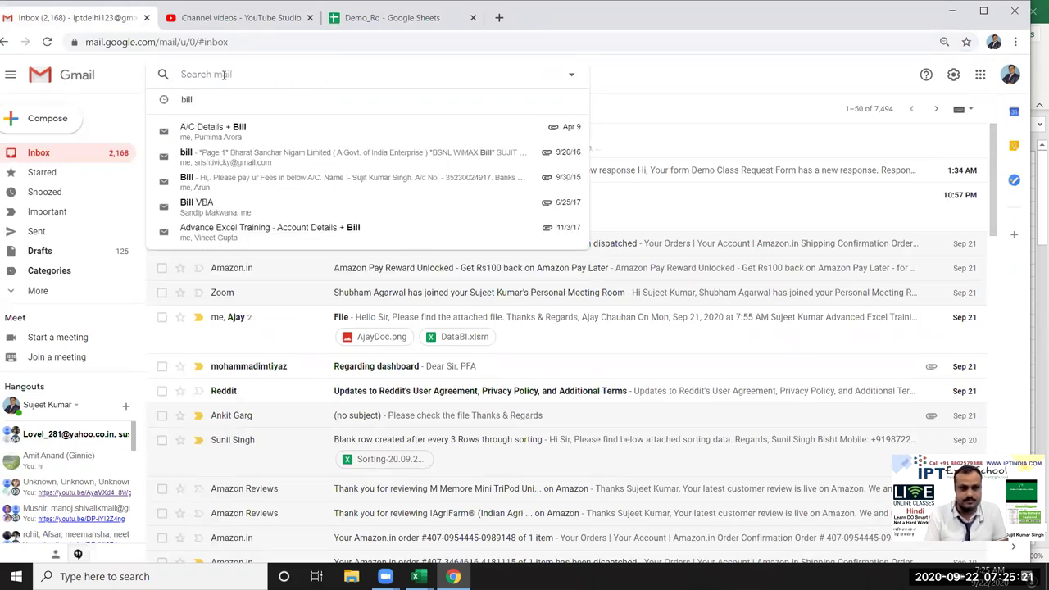
type("atta")
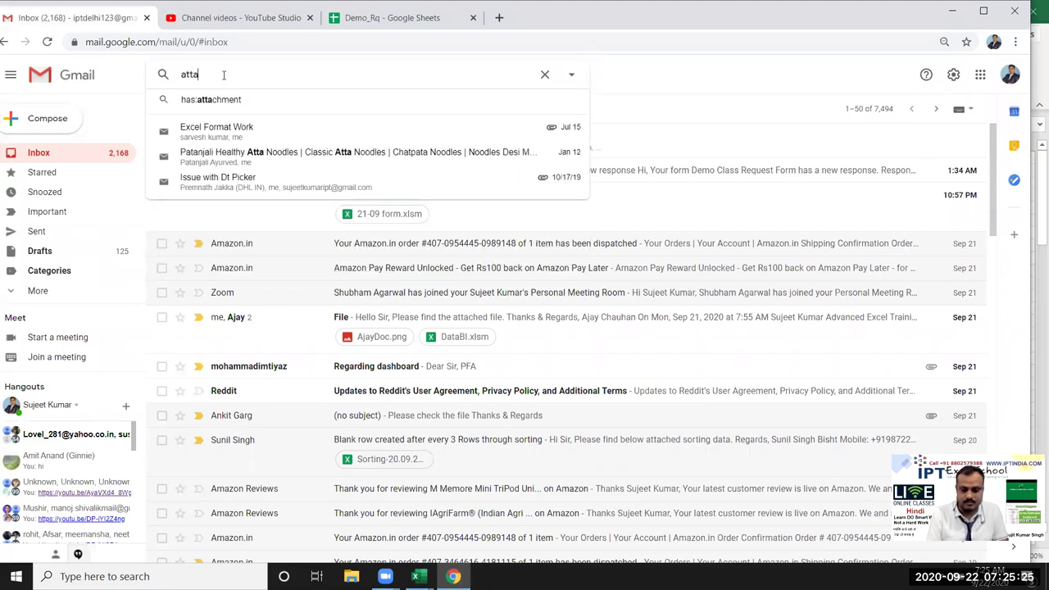
key("BackSpace")
key("BackSpace")
key("BackSpace")
type("rr")
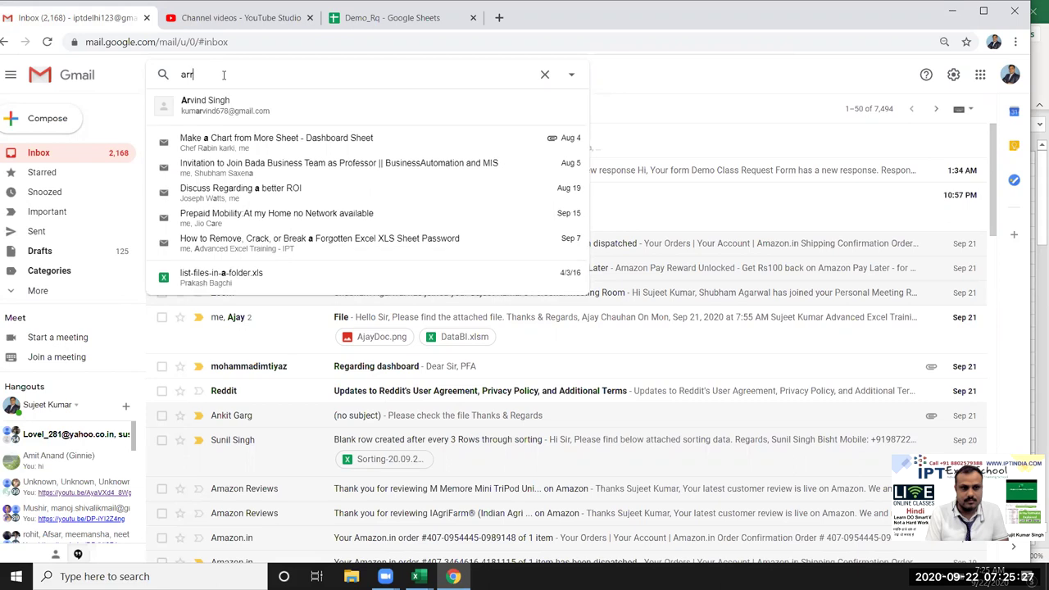
type("ay")
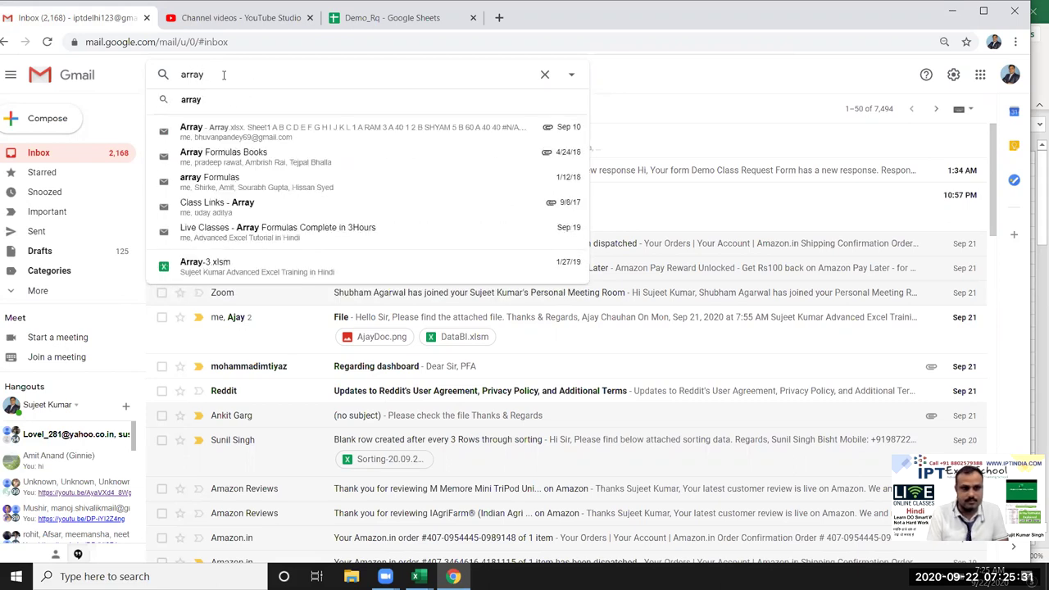
Step: Forward the Array Formulas Books email with its PDF to a suggested contact, then show the desktop
left_click(273, 157)
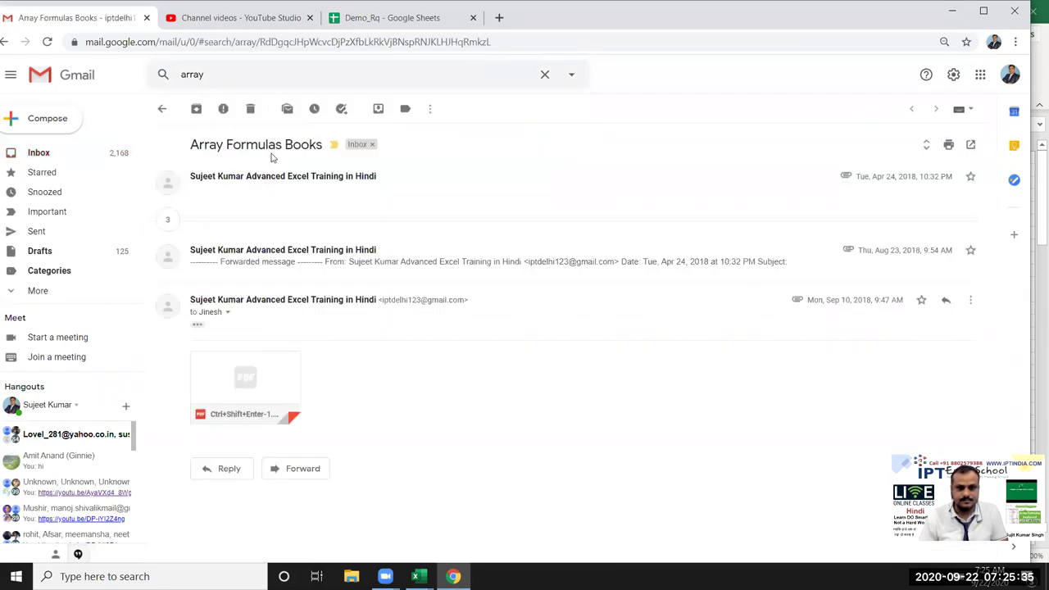
left_click(314, 473)
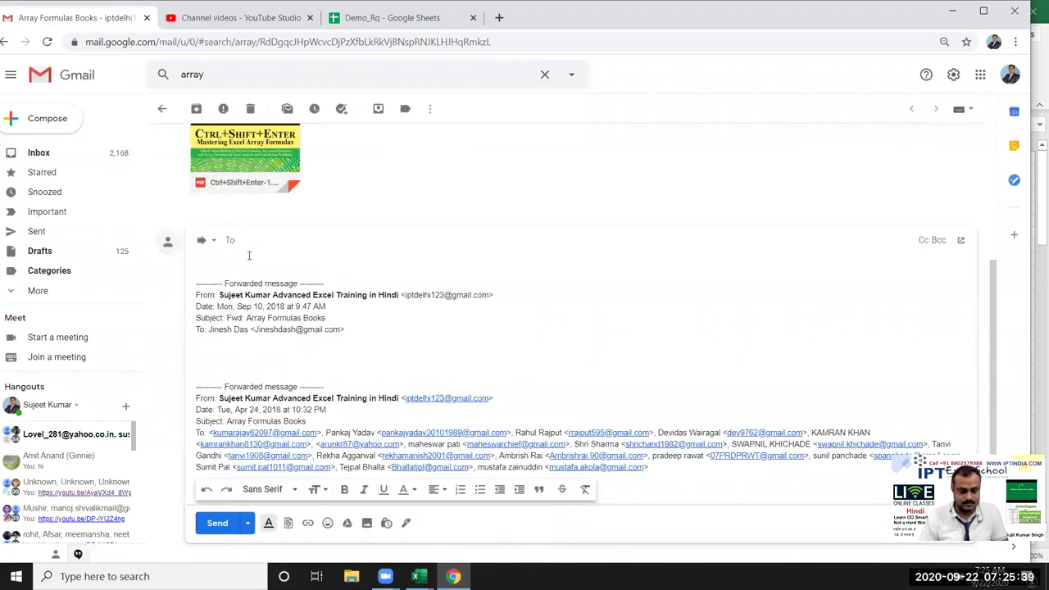
type("bh")
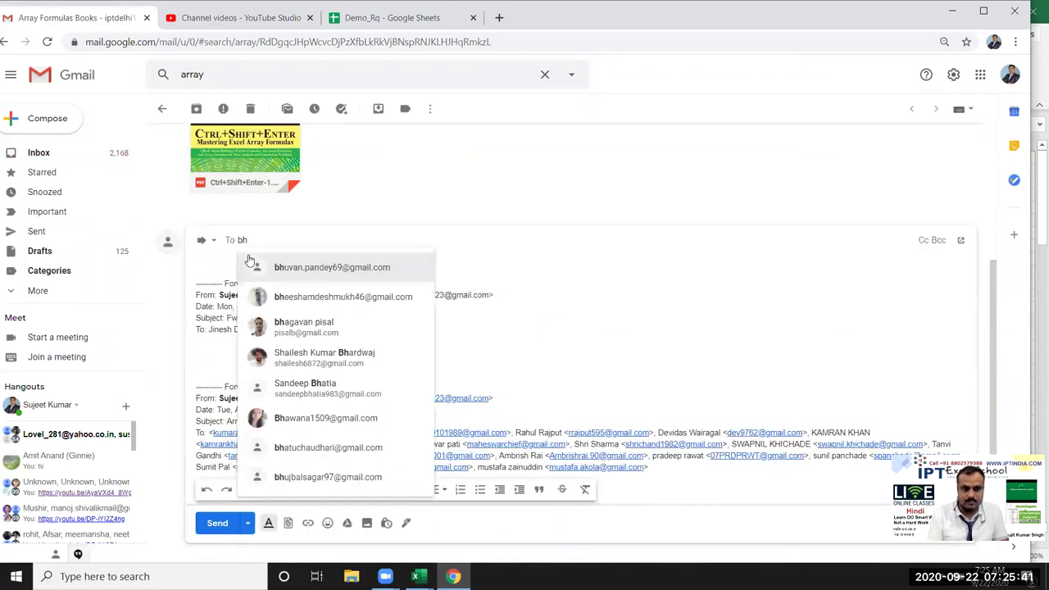
left_click(262, 267)
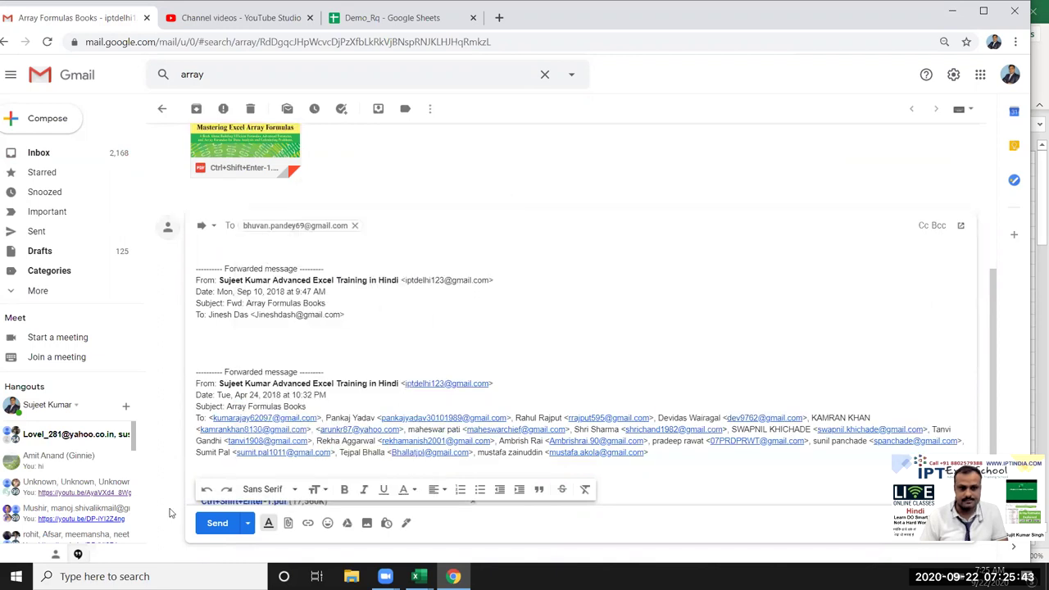
left_click(215, 526)
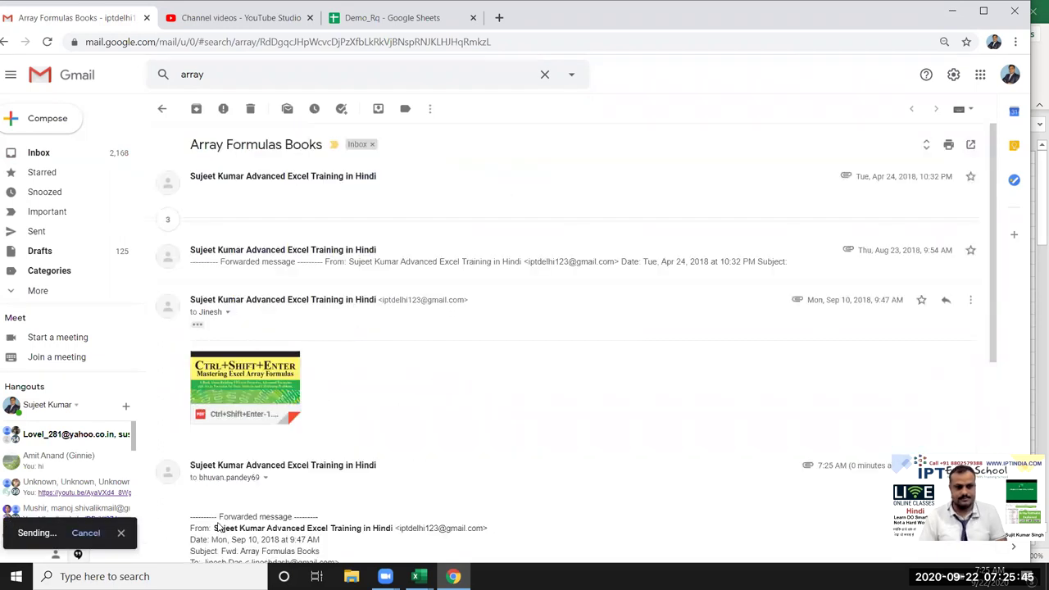
key("super+d")
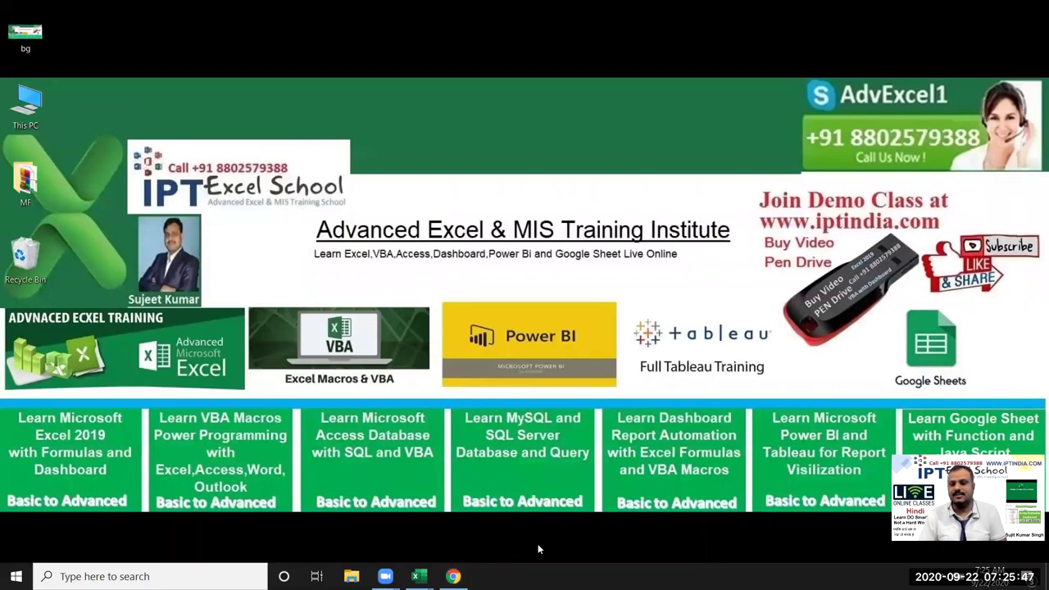